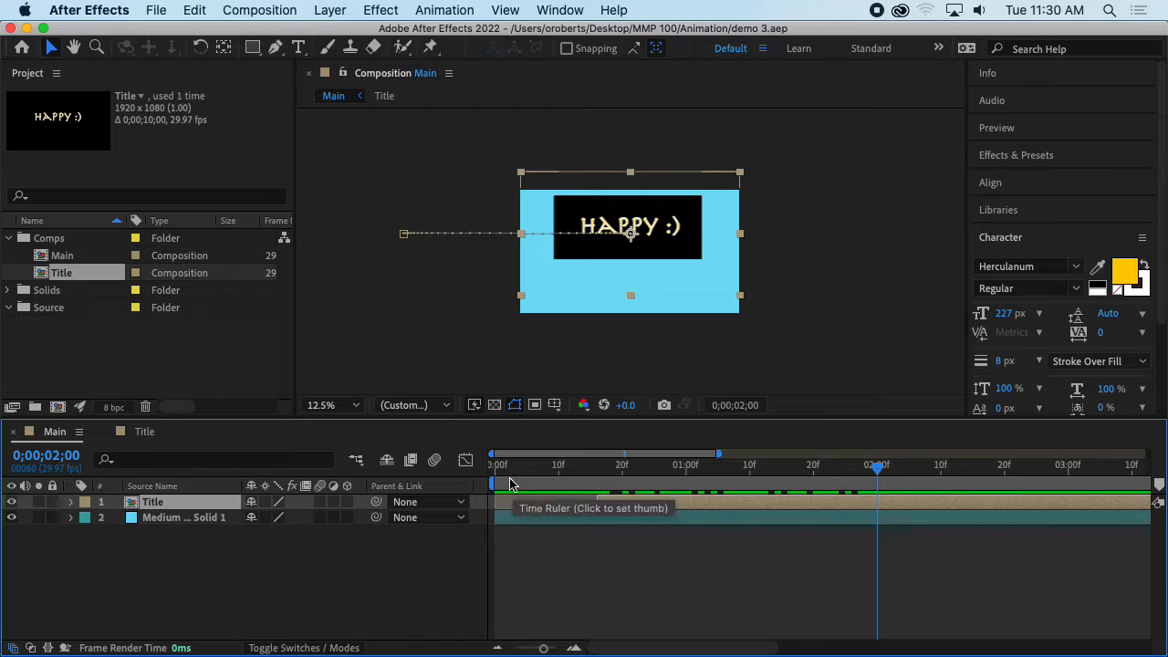
# - Limit the work area to span from the start of the Title layer to 0;00;02;00 and preview it
pyautogui.click(500, 486)
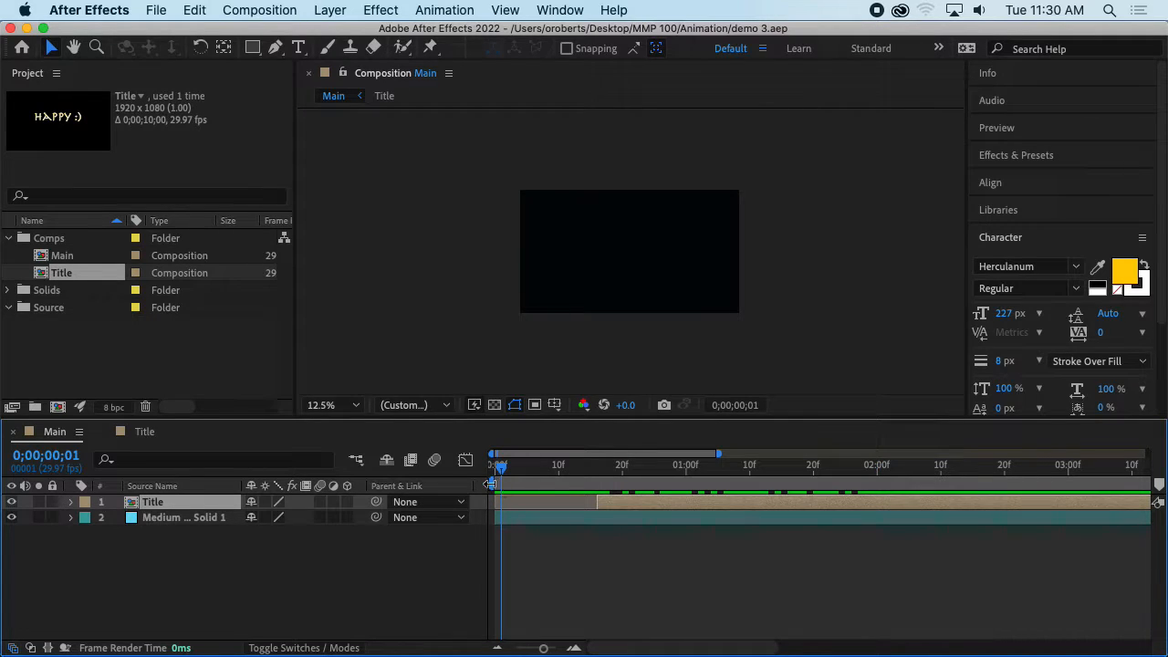
pyautogui.moveTo(500, 485); pyautogui.dragTo(597, 490)
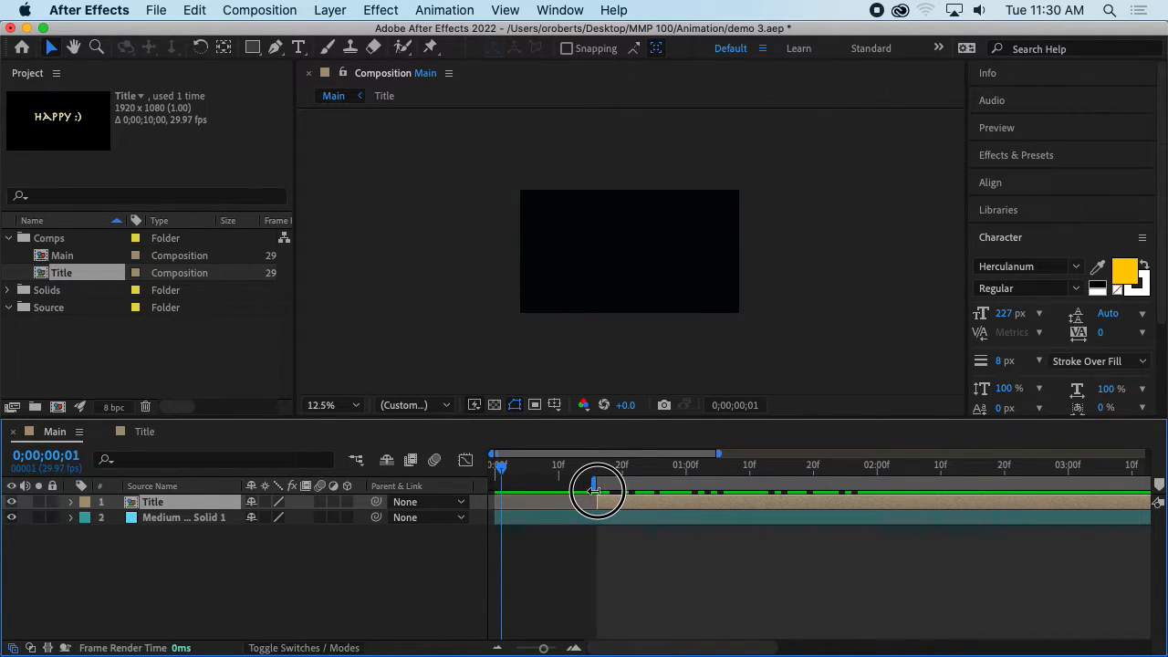
pyautogui.moveTo(717, 649); pyautogui.dragTo(1091, 643)
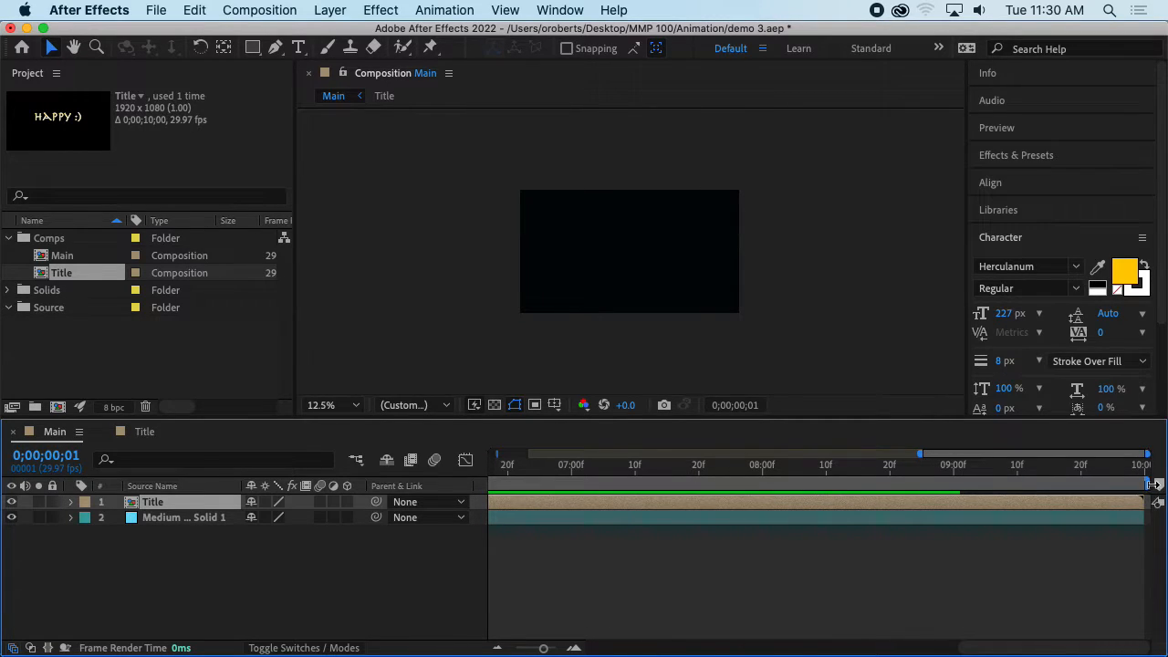
pyautogui.moveTo(1153, 485); pyautogui.dragTo(542, 484)
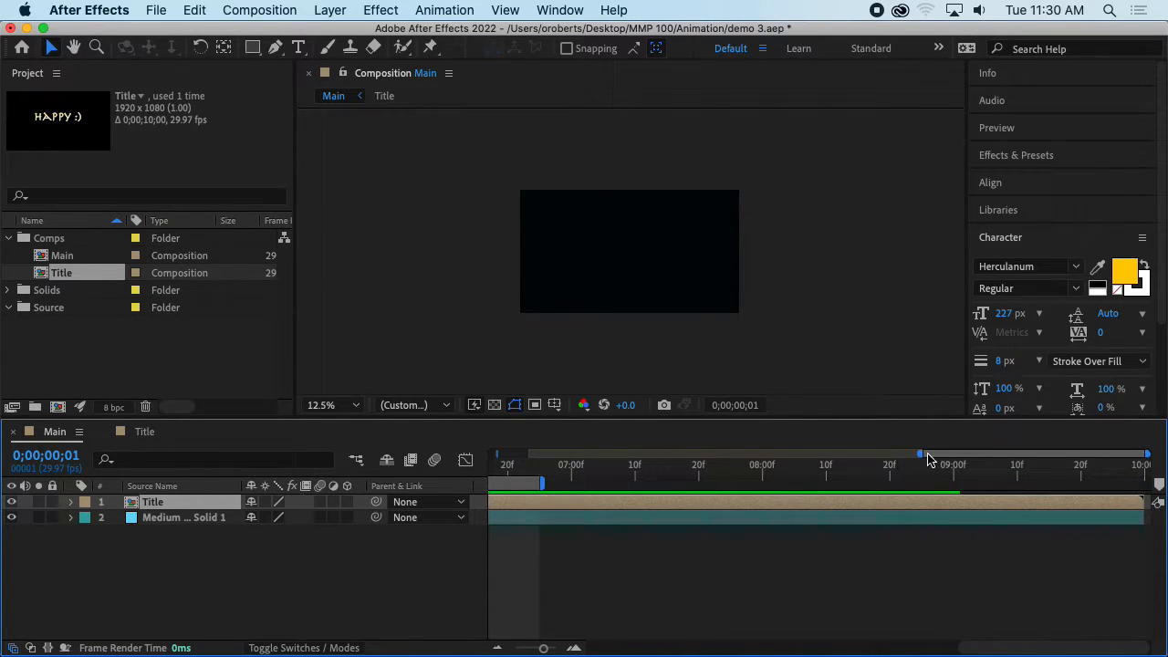
pyautogui.moveTo(920, 453); pyautogui.dragTo(410, 461)
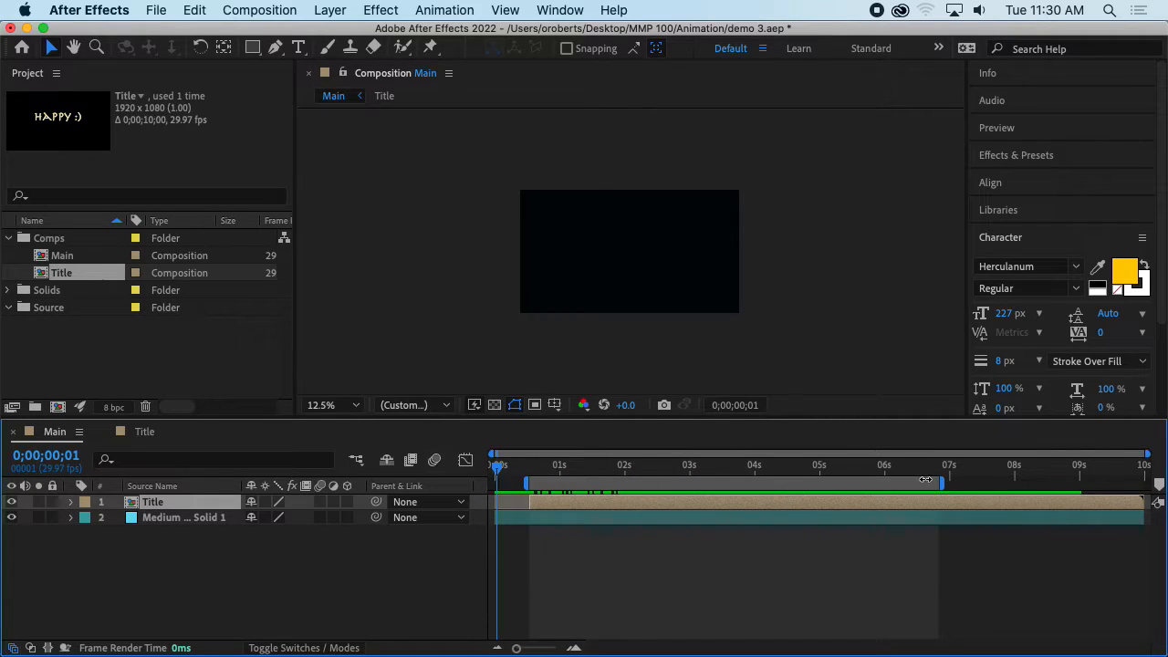
pyautogui.moveTo(944, 486); pyautogui.dragTo(626, 485)
pyautogui.moveTo(1147, 453); pyautogui.dragTo(704, 457)
pyautogui.moveTo(515, 459)
pyautogui.mouseDown()
pyautogui.moveTo(556, 456)
pyautogui.moveTo(535, 459)
pyautogui.mouseUp()
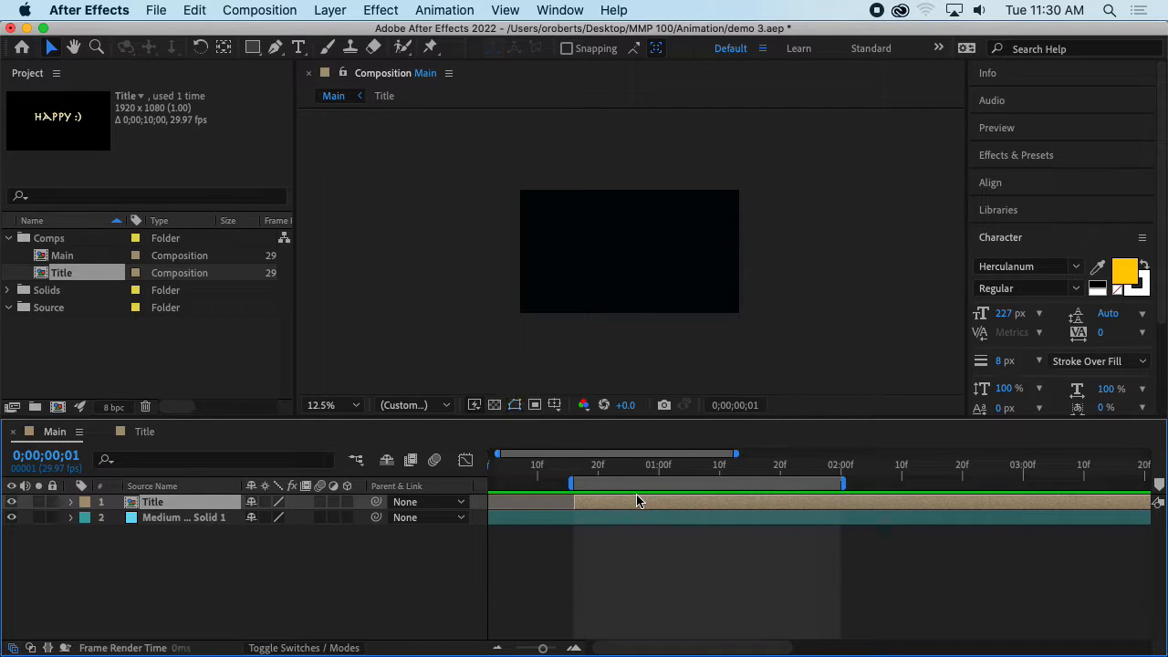
pyautogui.press('space')
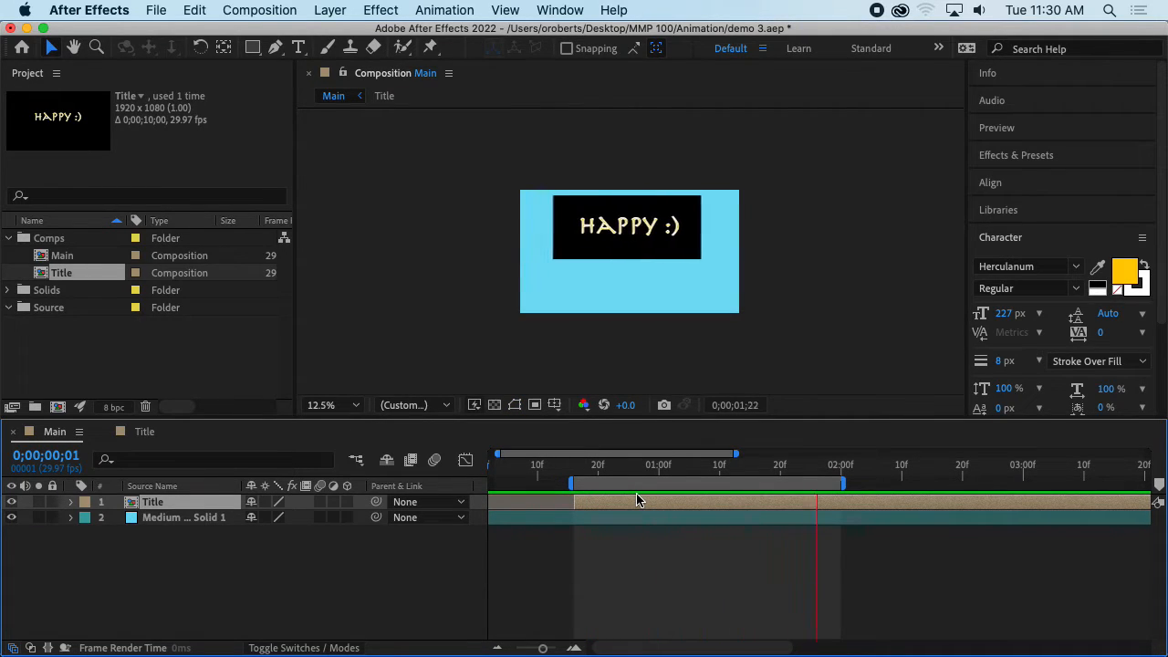
# - Move the current time to 0;00;01;14 and magnify the title in the composition view to 50%
pyautogui.moveTo(613, 474); pyautogui.dragTo(720, 473)
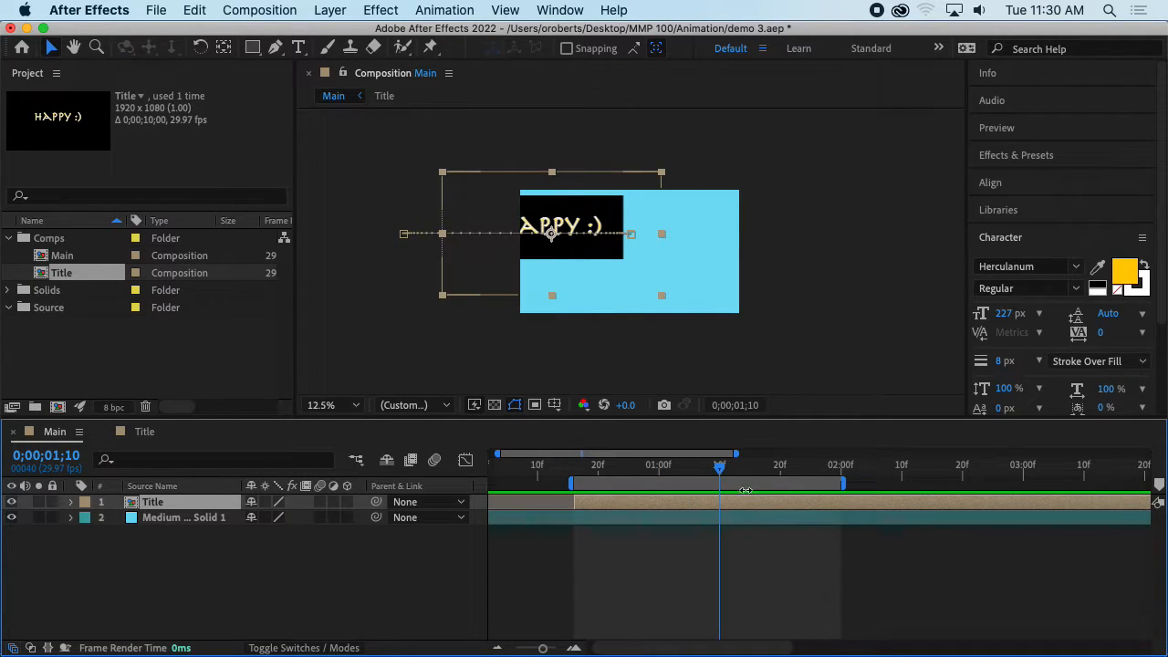
pyautogui.moveTo(721, 473)
pyautogui.mouseDown()
pyautogui.moveTo(618, 471)
pyautogui.moveTo(764, 475)
pyautogui.moveTo(733, 470)
pyautogui.moveTo(744, 475)
pyautogui.mouseUp()
pyautogui.scroll(1, 681, 238)
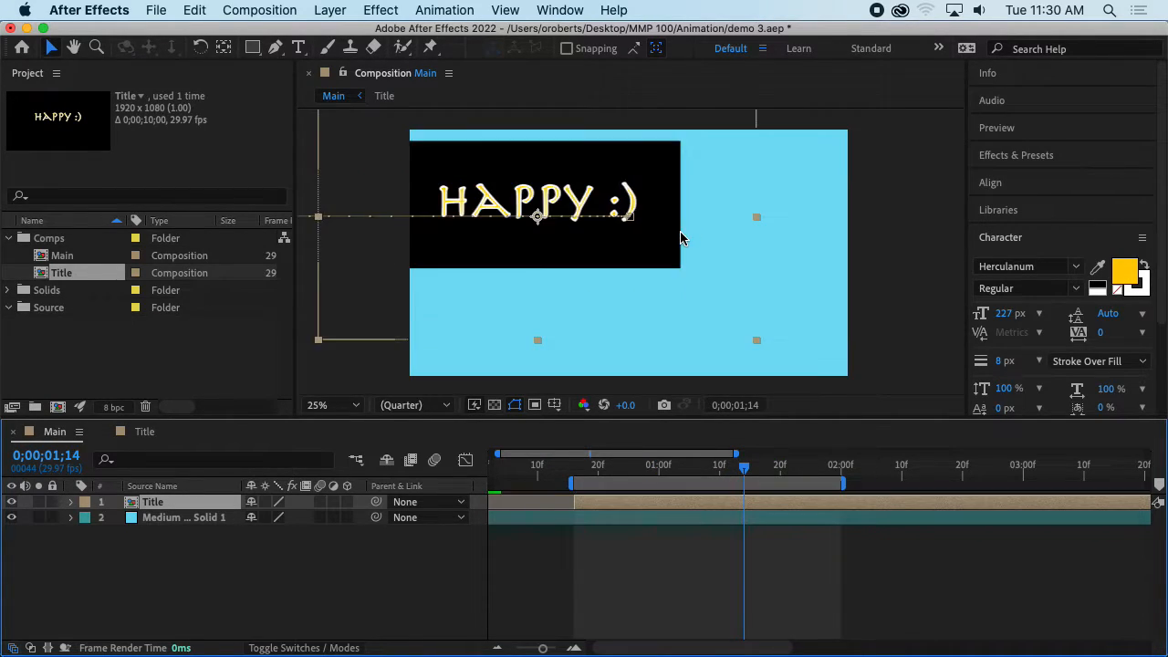
pyautogui.press('space')
pyautogui.moveTo(693, 225); pyautogui.dragTo(761, 269)
pyautogui.scroll(1, 761, 270)
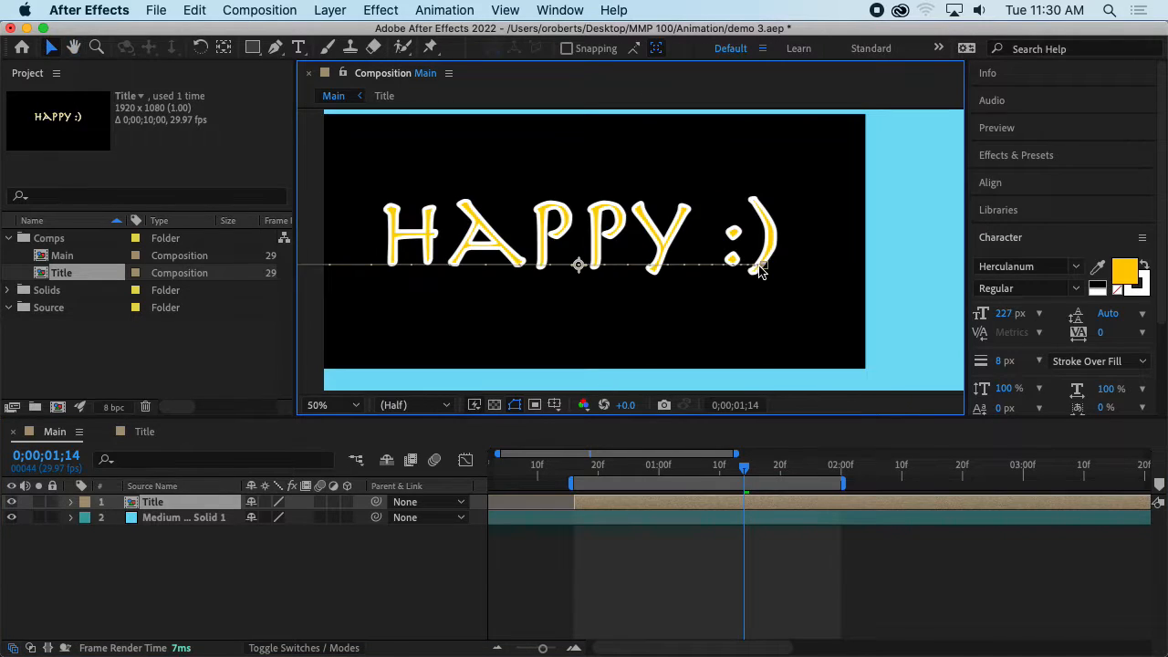
# - Look through the Effects & Presets categories and search them for "blur"
pyautogui.click(1010, 242)
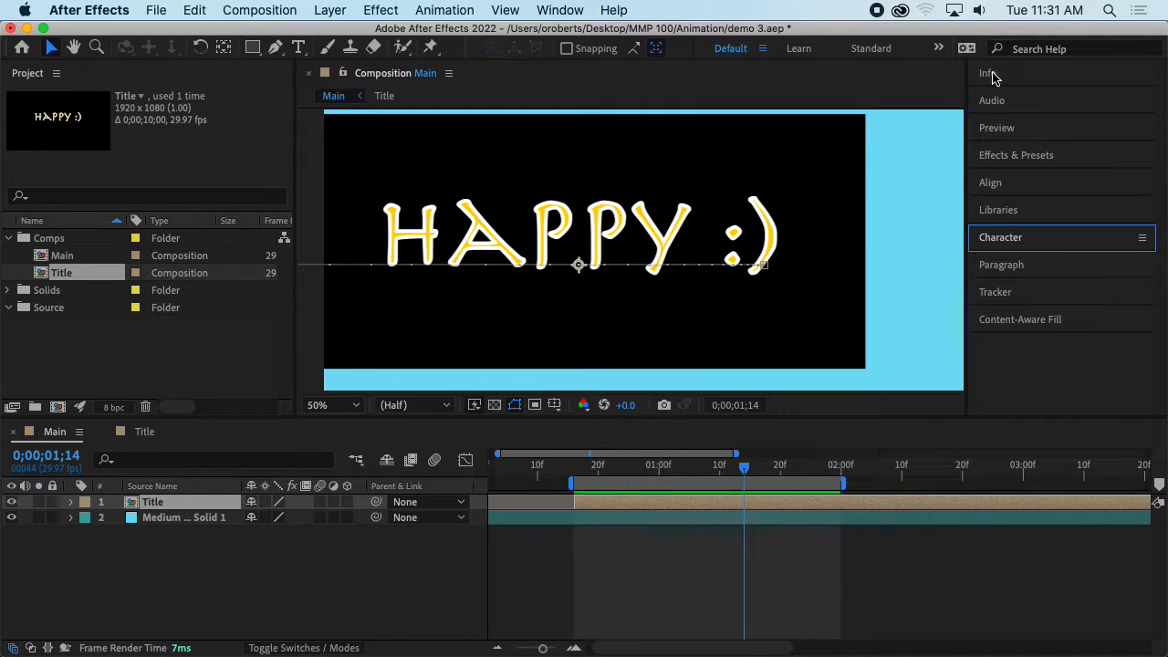
pyautogui.click(1043, 168)
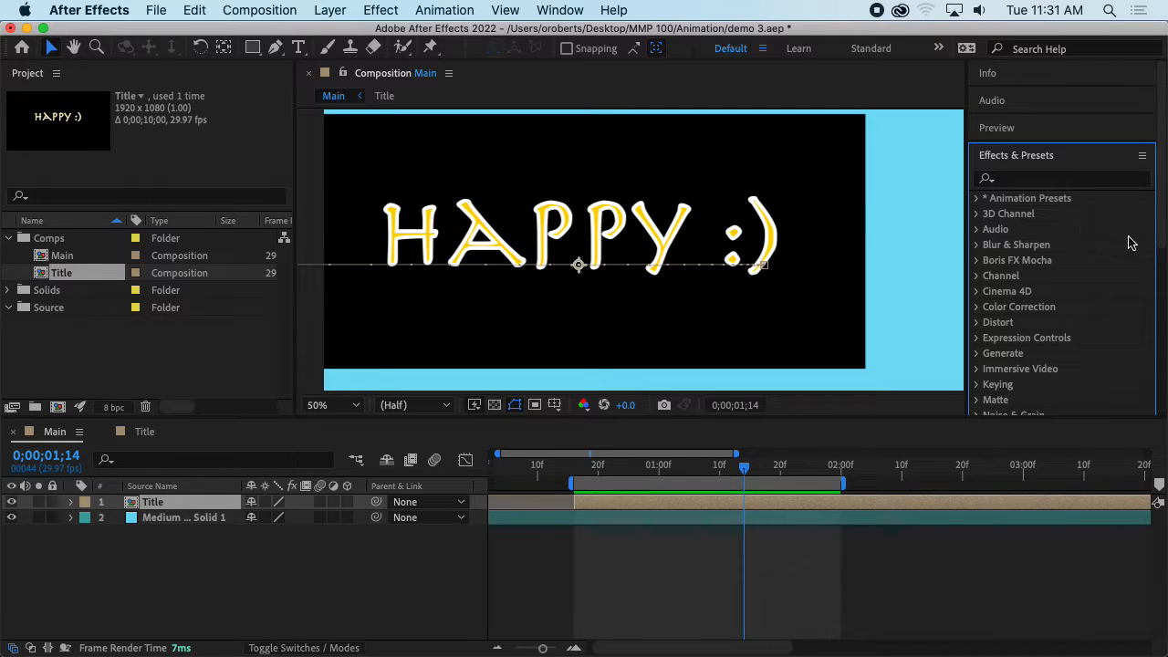
pyautogui.scroll(-5, 1080, 265)
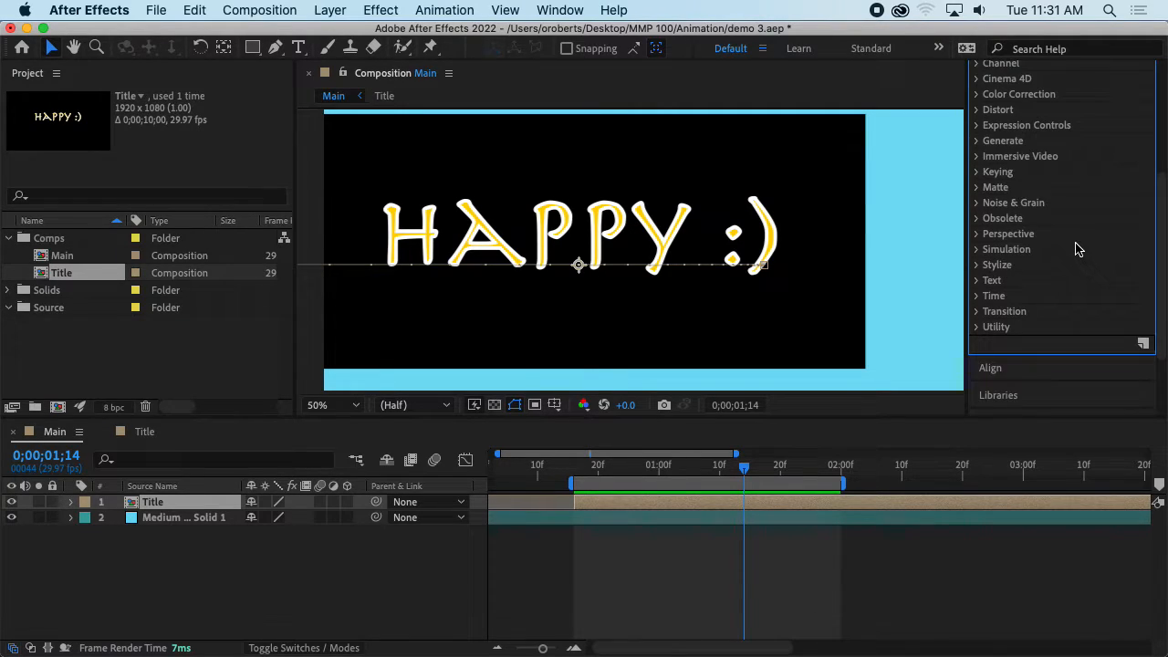
pyautogui.scroll(2, 1076, 249)
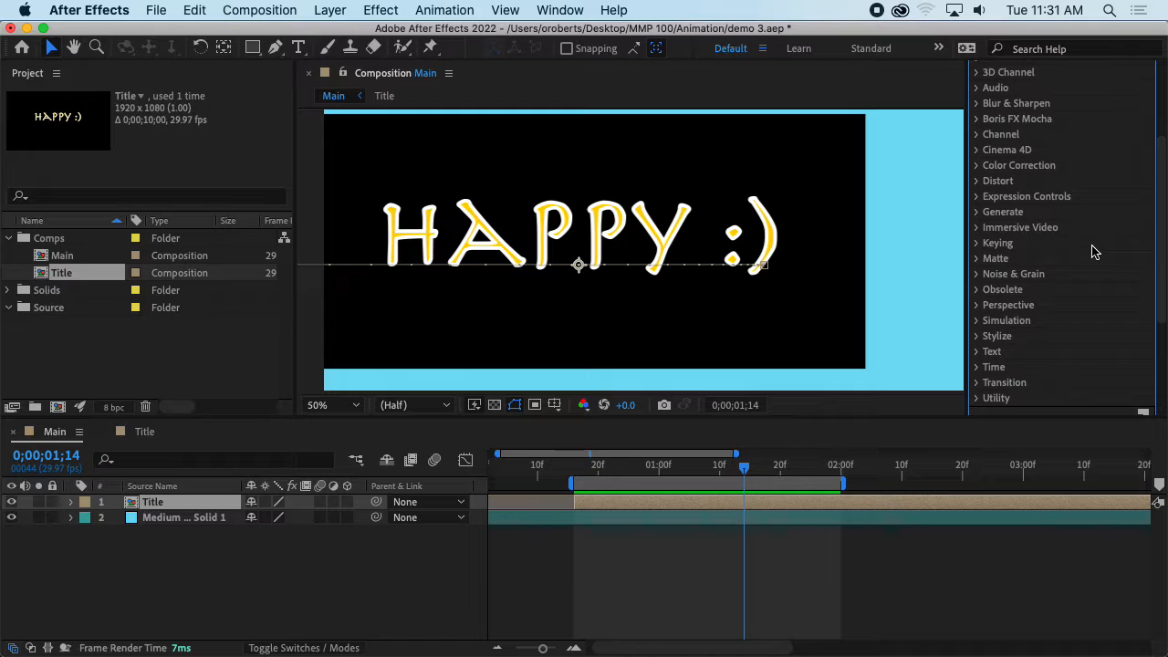
pyautogui.scroll(3, 1095, 256)
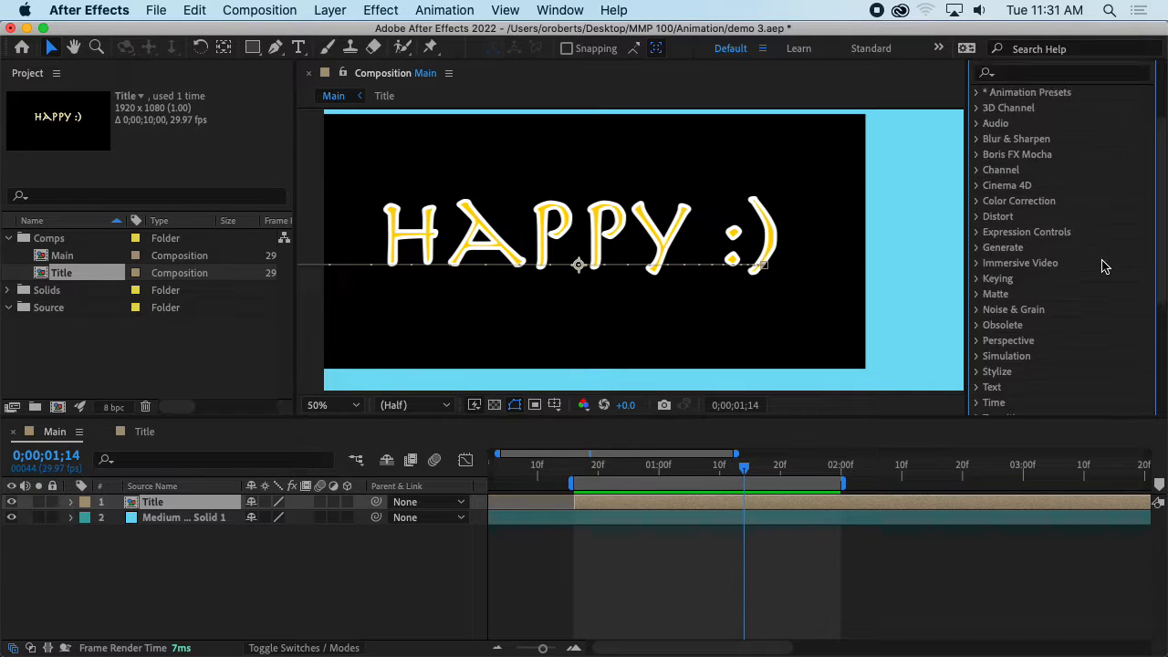
pyautogui.click(1001, 180)
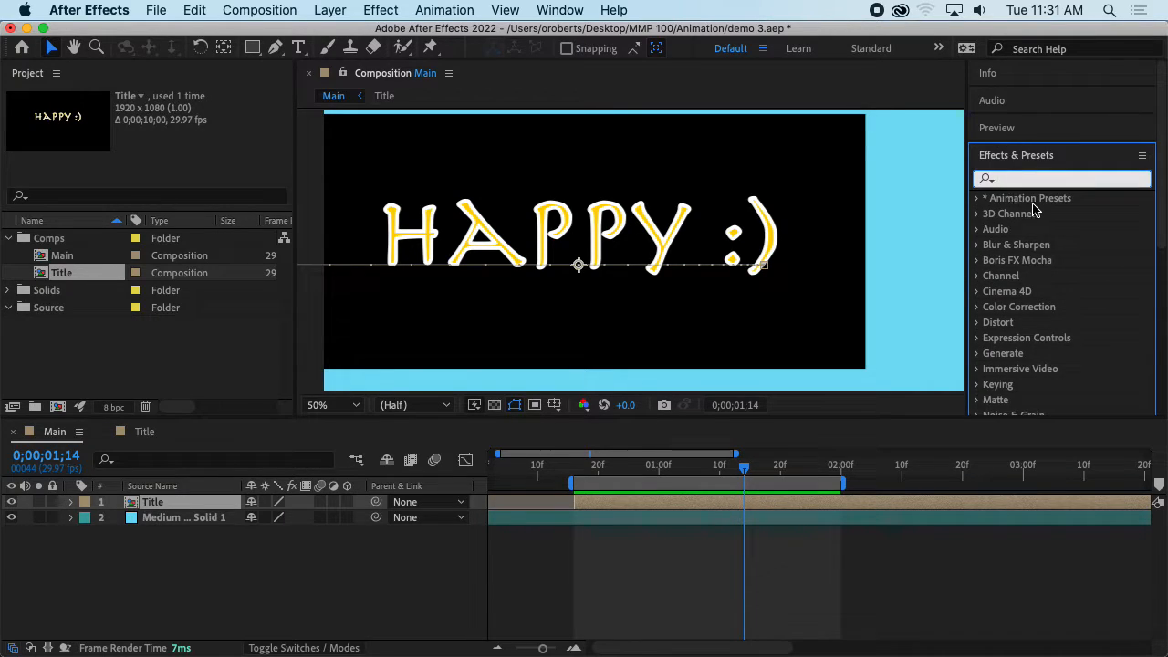
pyautogui.write('blur')
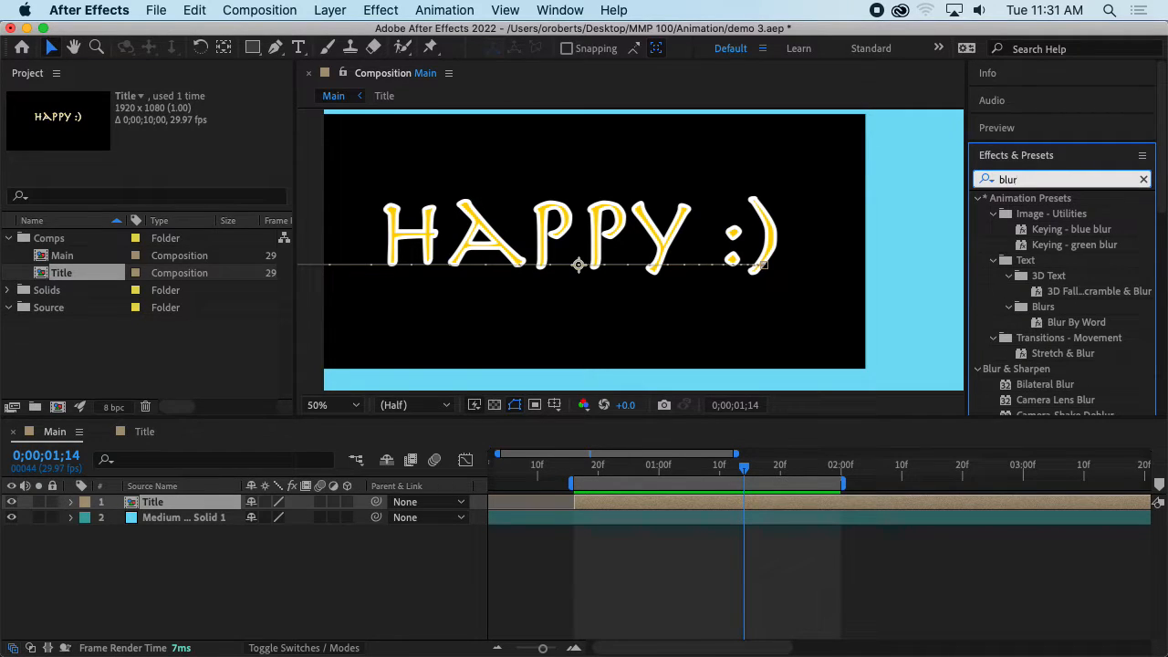
pyautogui.scroll(-10, 1063, 279)
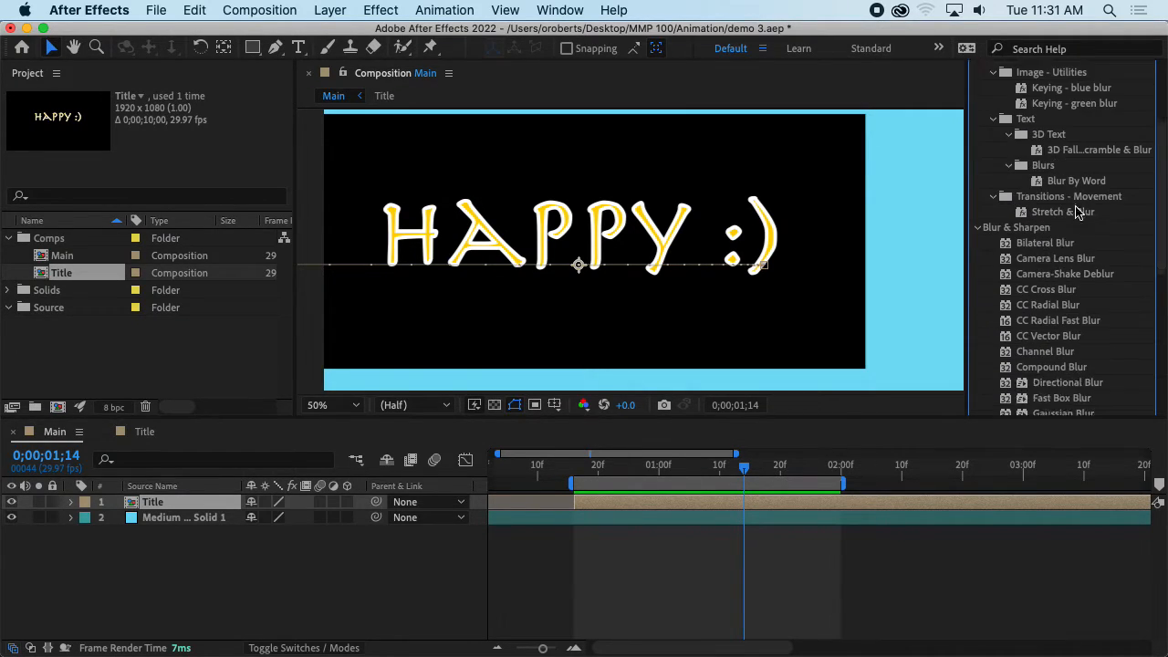
pyautogui.scroll(10, 1077, 210)
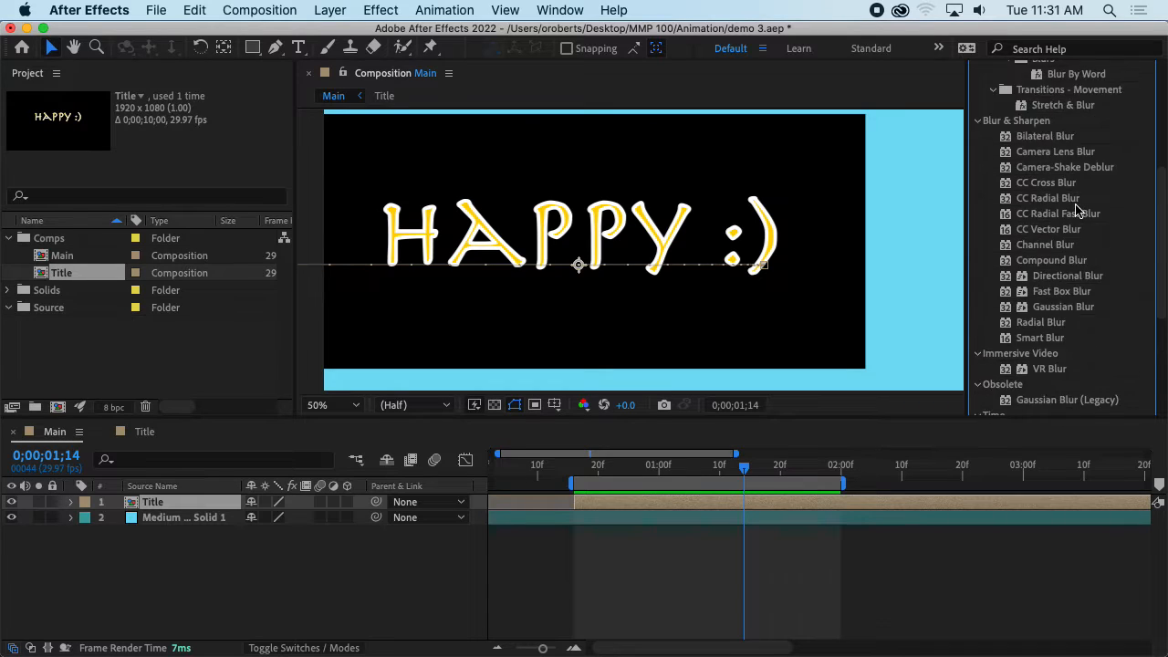
# - Clear the effect search and examine the effects in the Blur & Sharpen category
pyautogui.click(1144, 179)
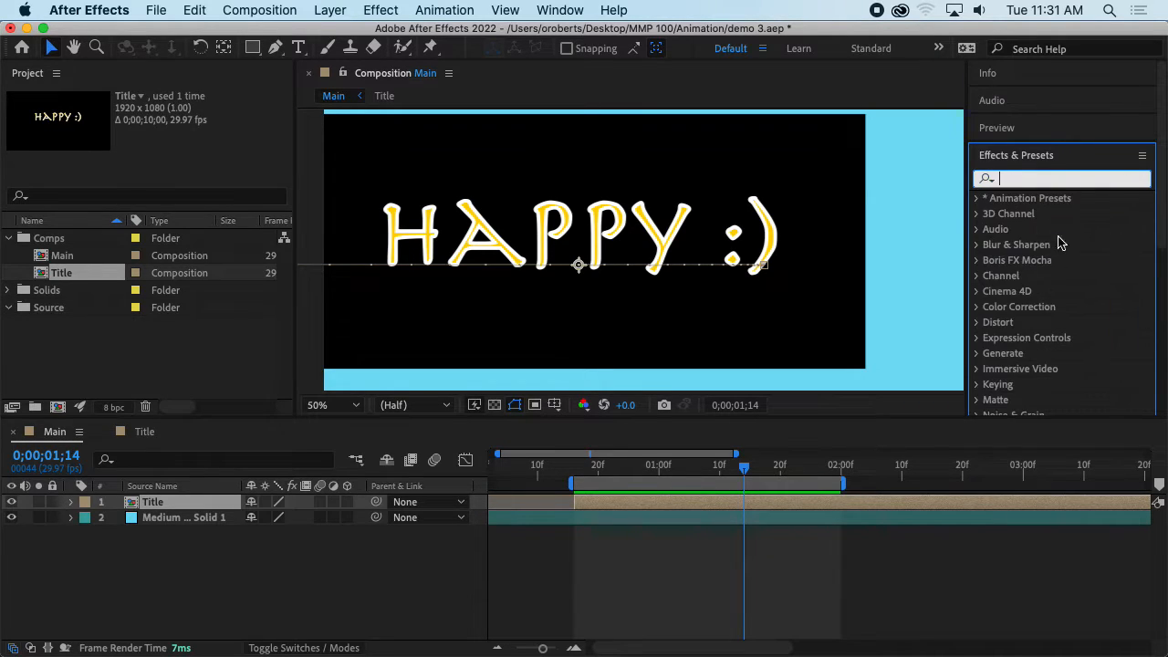
pyautogui.click(996, 247)
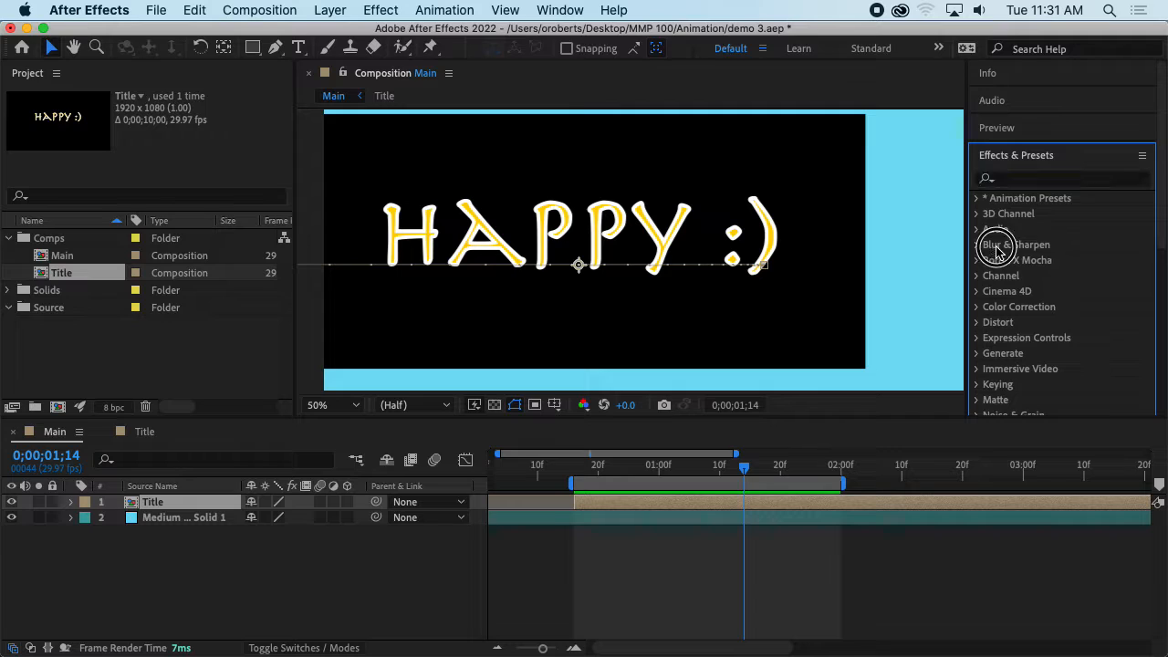
pyautogui.click(975, 244)
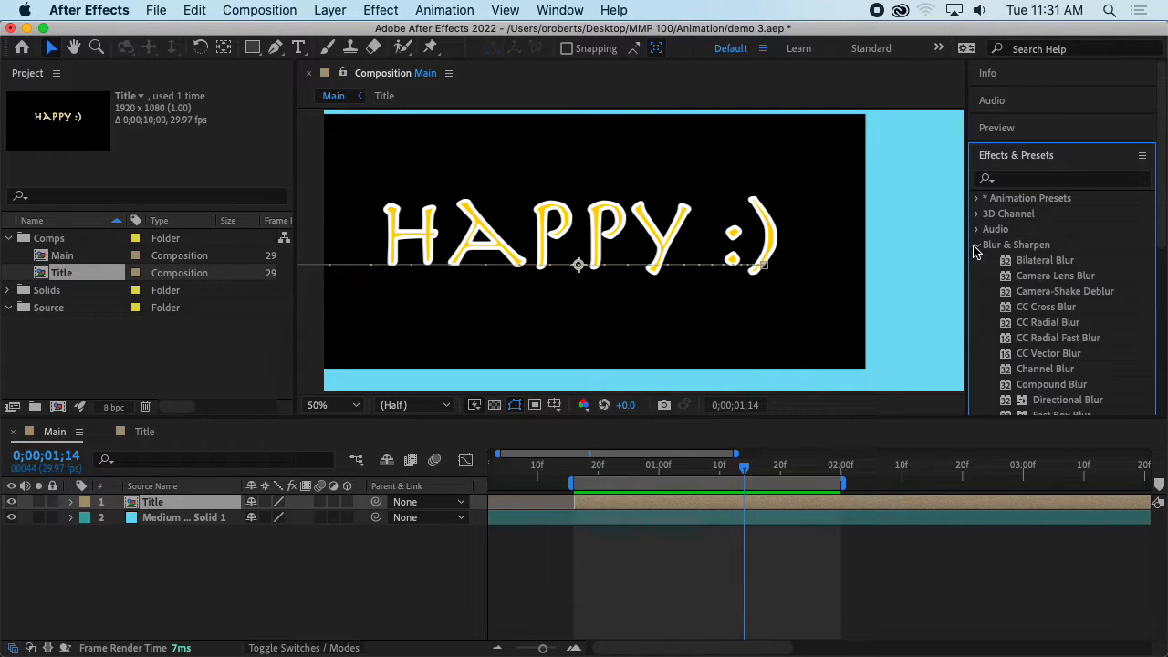
pyautogui.scroll(-2, 1077, 285)
pyautogui.scroll(-2, 1100, 250)
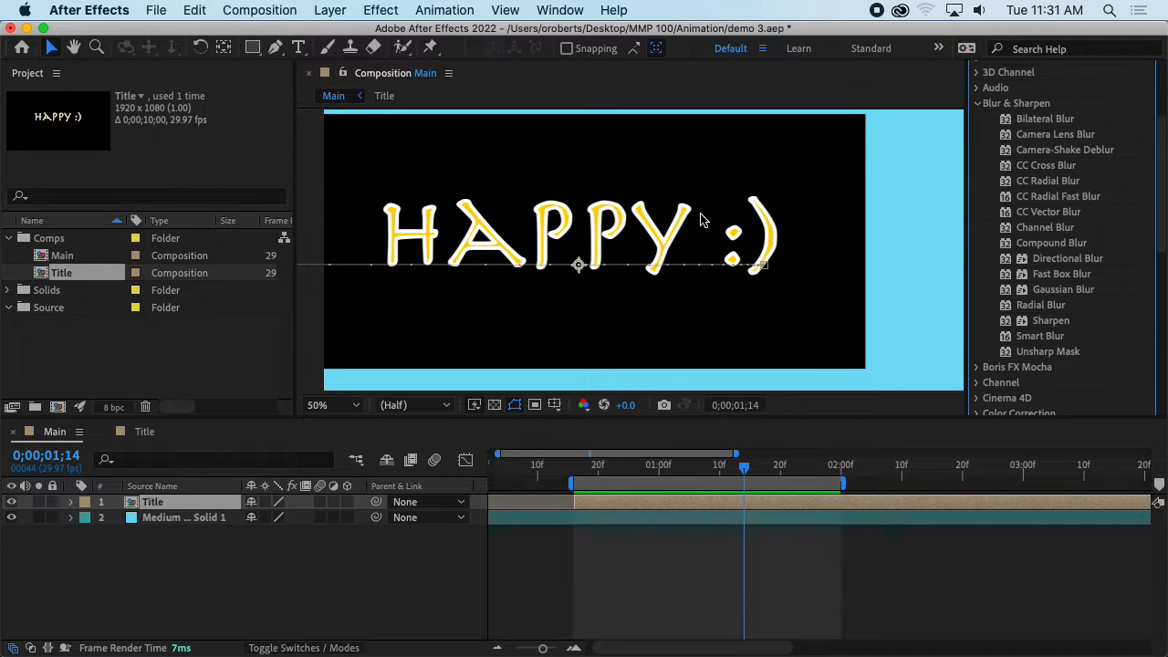
pyautogui.moveTo(662, 209); pyautogui.dragTo(735, 210)
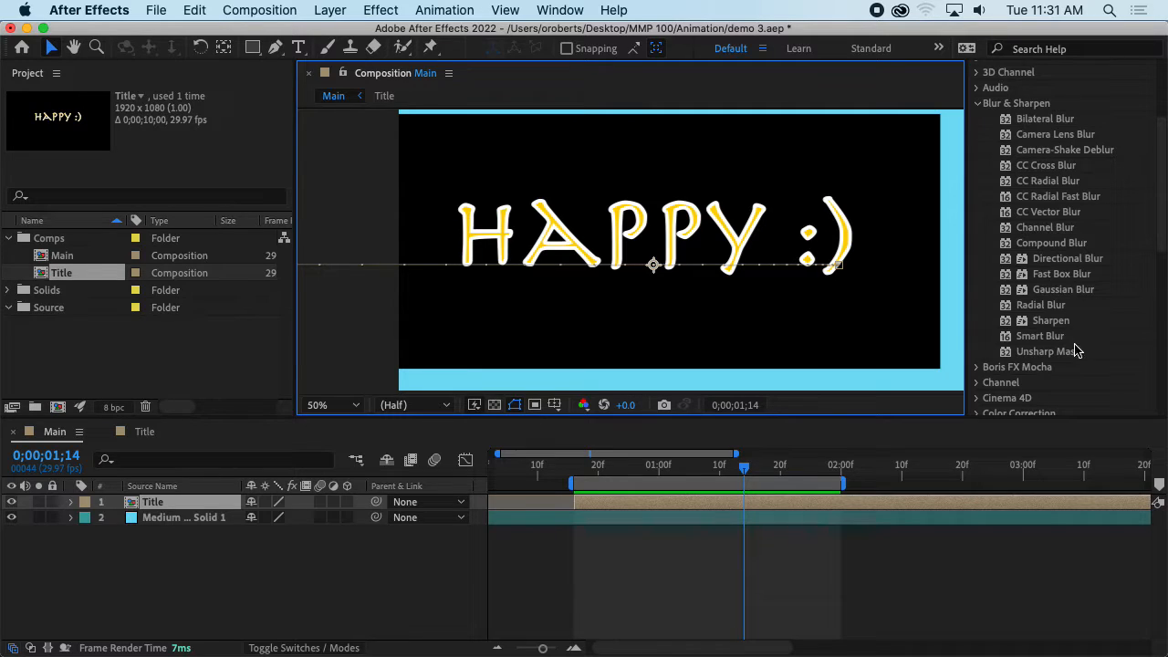
pyautogui.scroll(4, 1026, 90)
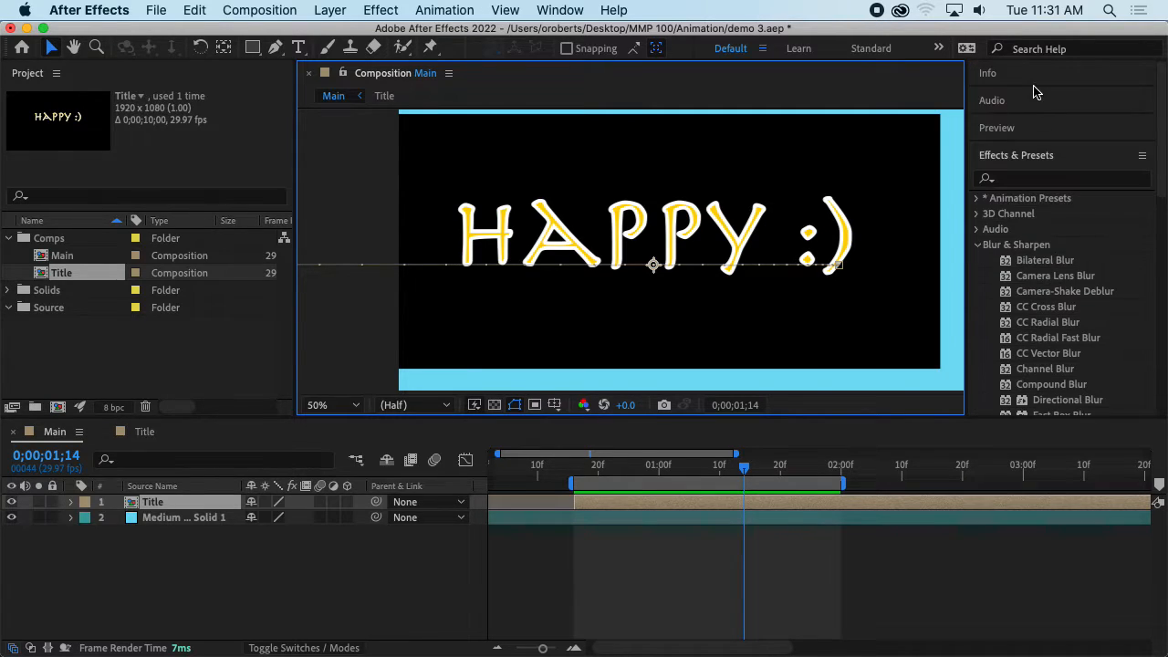
# - Search the effects for "motion blur" and apply Pixel Motion Blur to the Title layer
pyautogui.click(1023, 180)
pyautogui.write('motin')
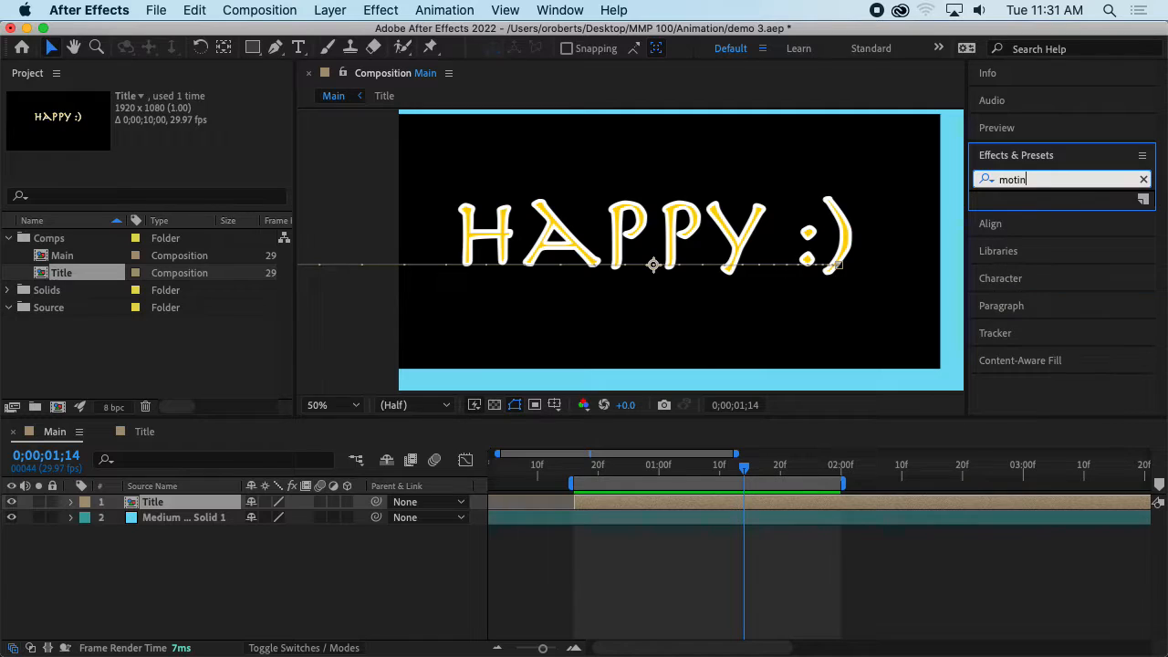
pyautogui.press('BackSpace')
pyautogui.write('on blur')
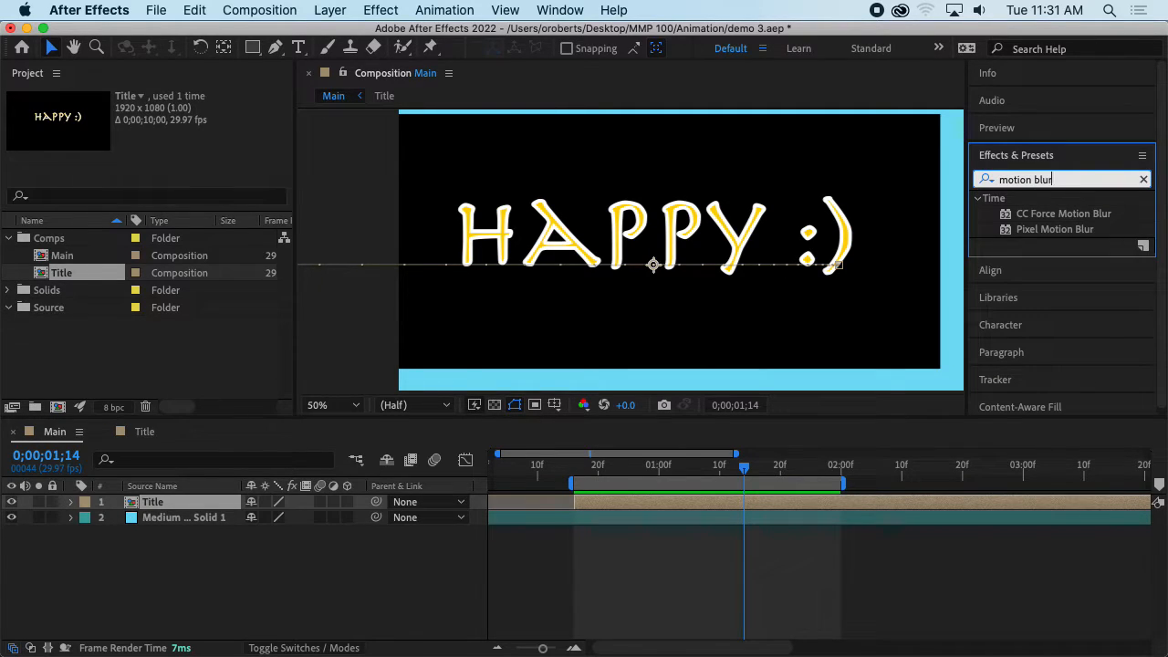
pyautogui.click(1086, 230)
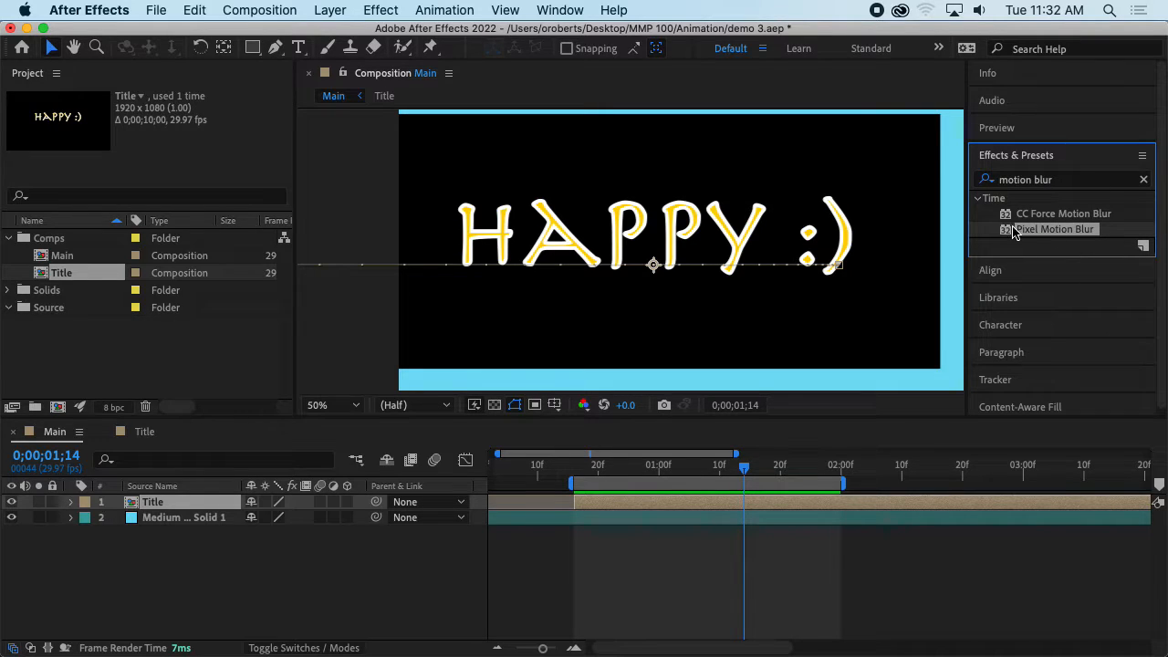
pyautogui.moveTo(1013, 230); pyautogui.dragTo(744, 502)
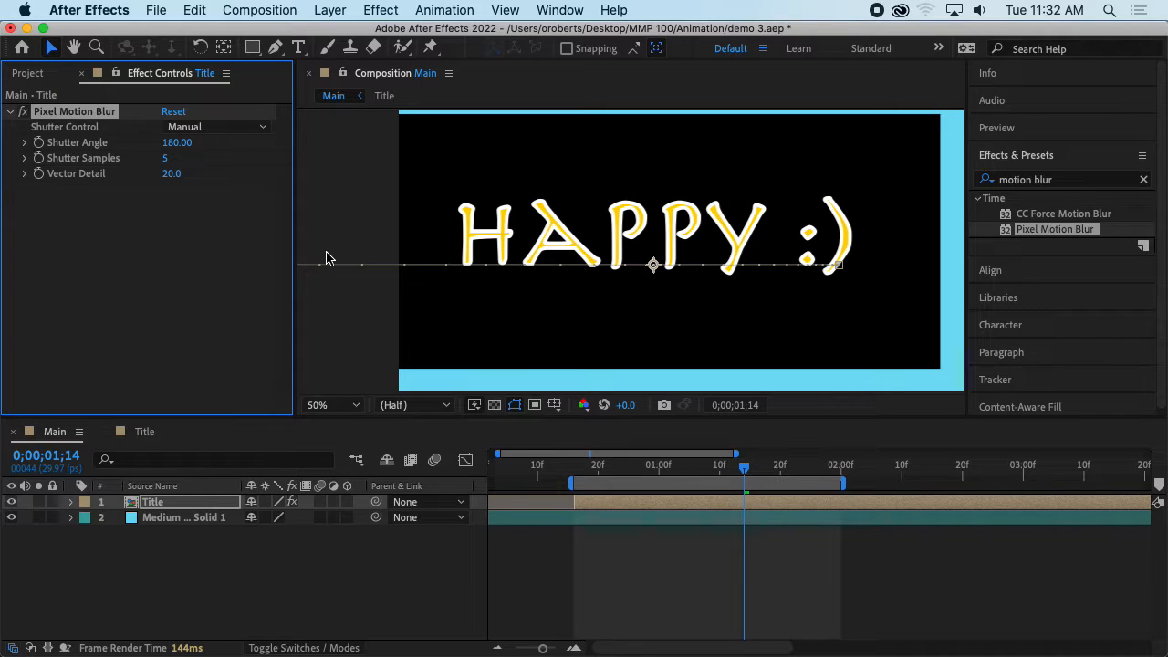
pyautogui.press('super+z')
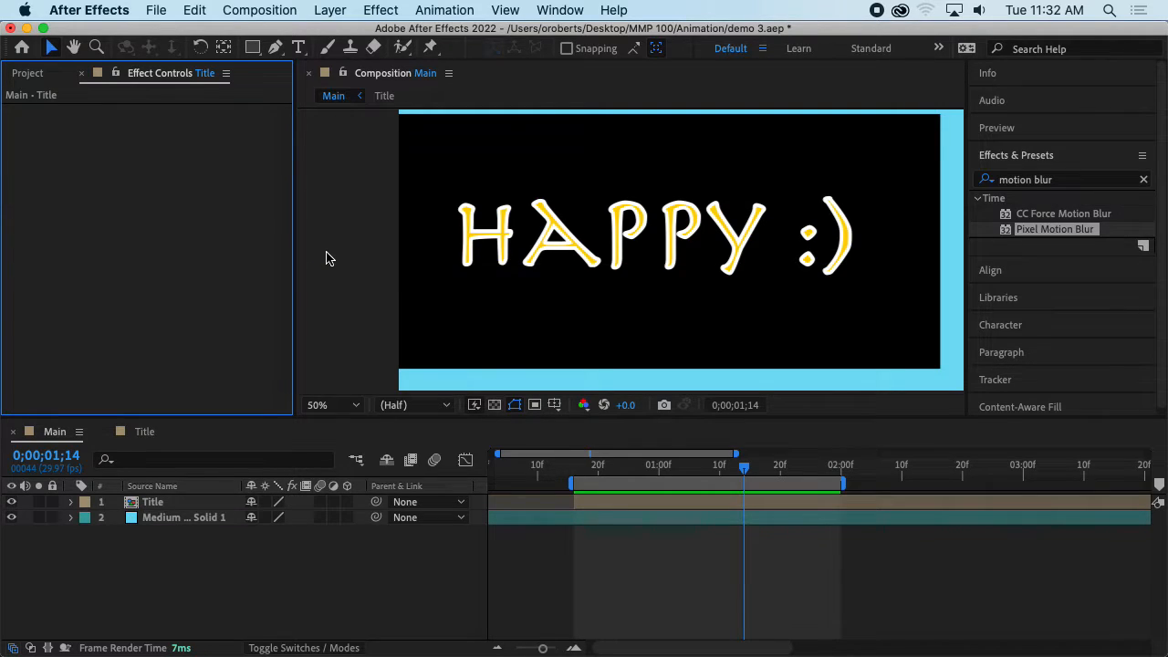
pyautogui.moveTo(1043, 236); pyautogui.dragTo(703, 508)
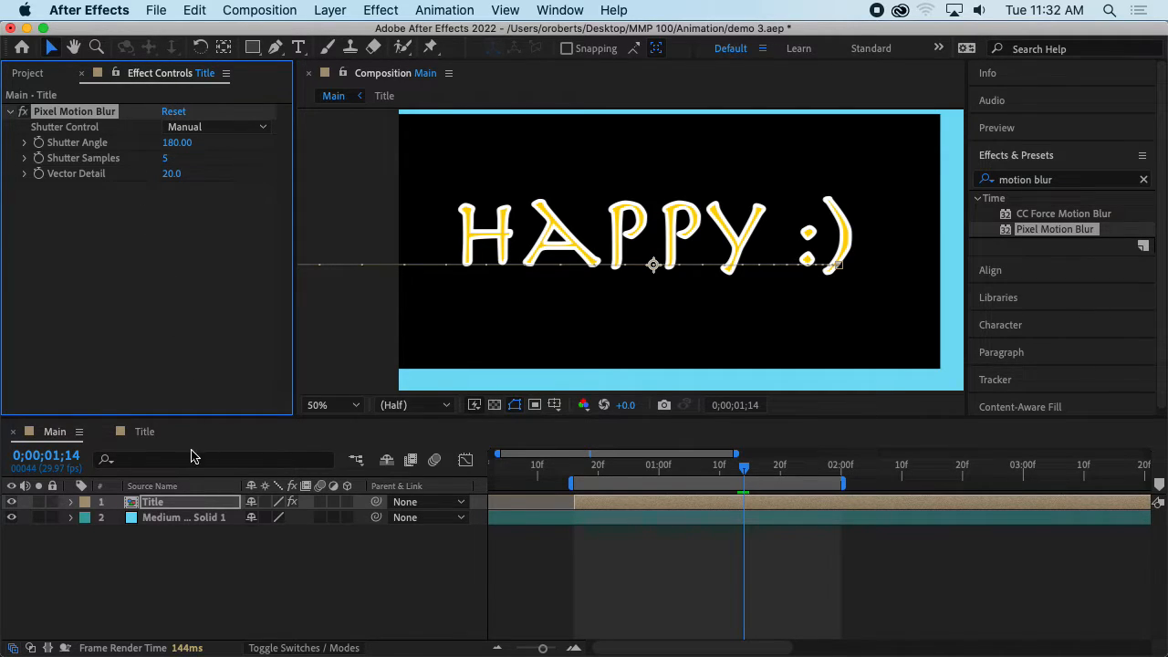
# - Examine the Title layer's Transform and Pixel Motion Blur properties in the timeline and collapse the layer again
pyautogui.click(71, 502)
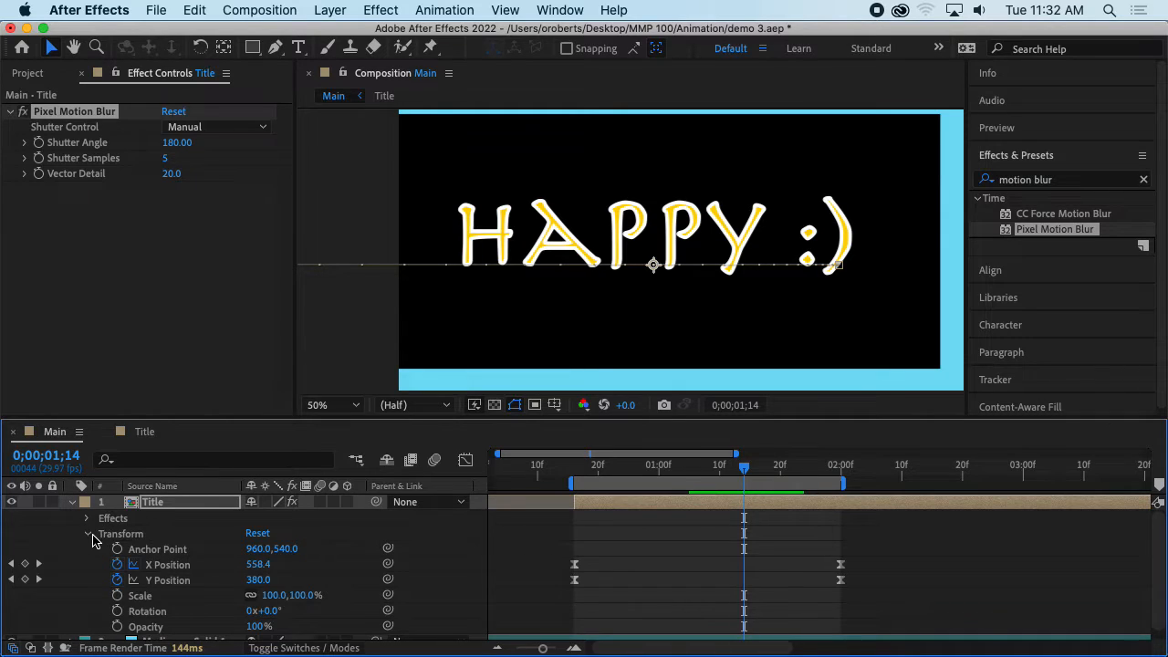
pyautogui.click(89, 535)
pyautogui.click(88, 518)
pyautogui.click(103, 534)
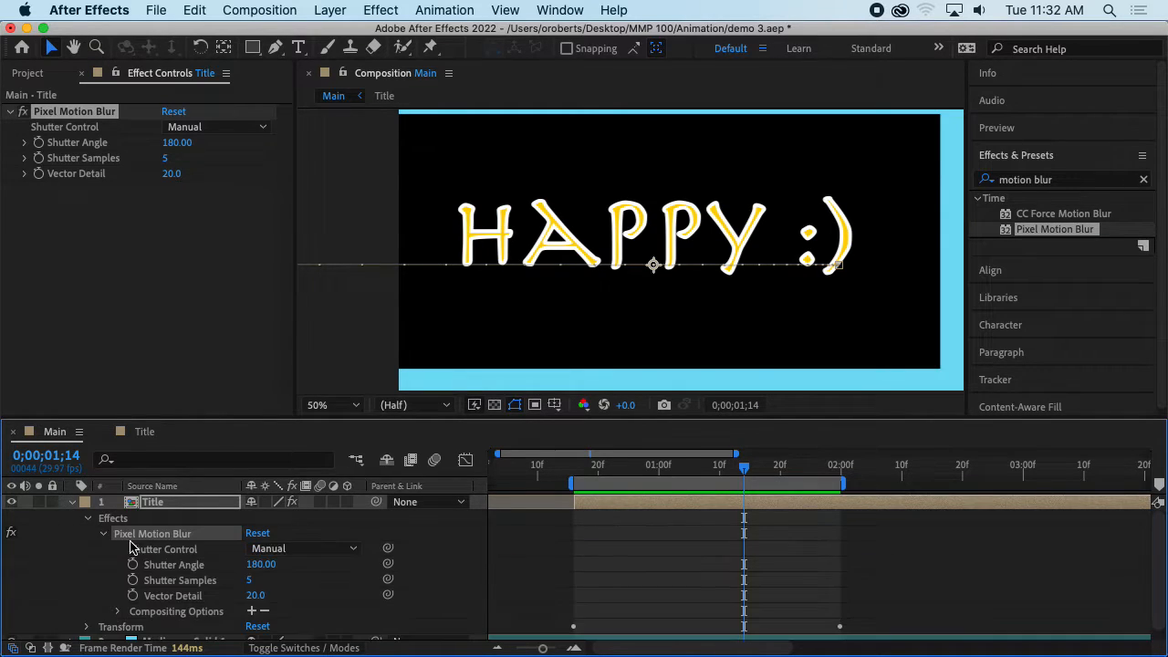
pyautogui.scroll(-1, 198, 584)
pyautogui.scroll(1, 204, 569)
pyautogui.click(89, 519)
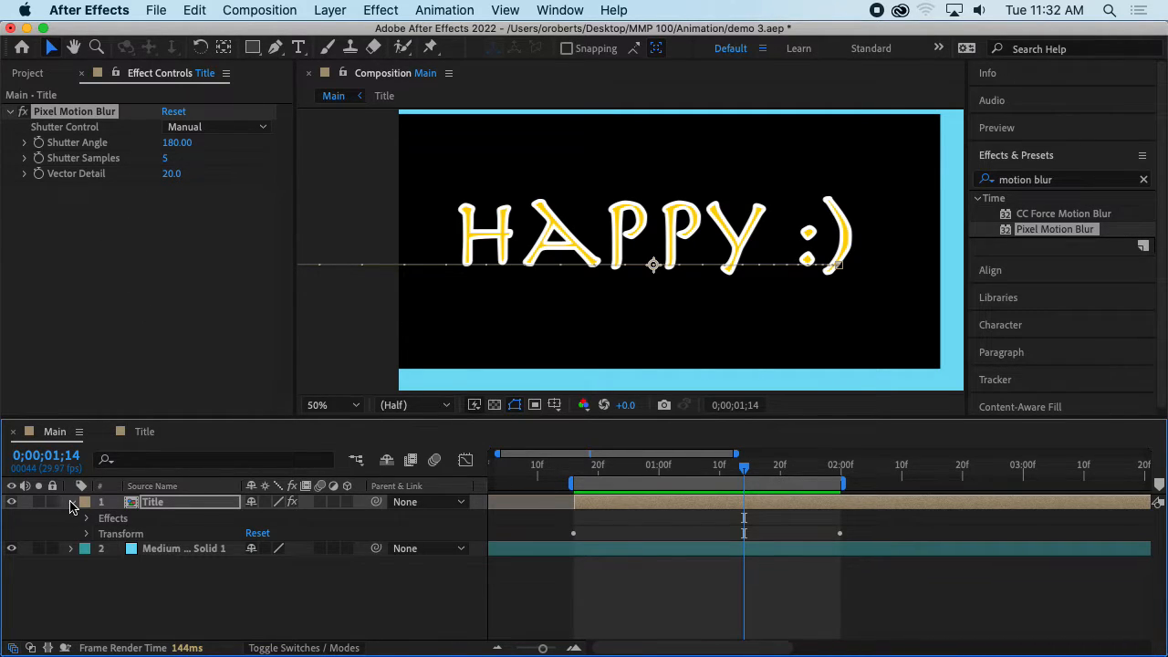
pyautogui.click(72, 503)
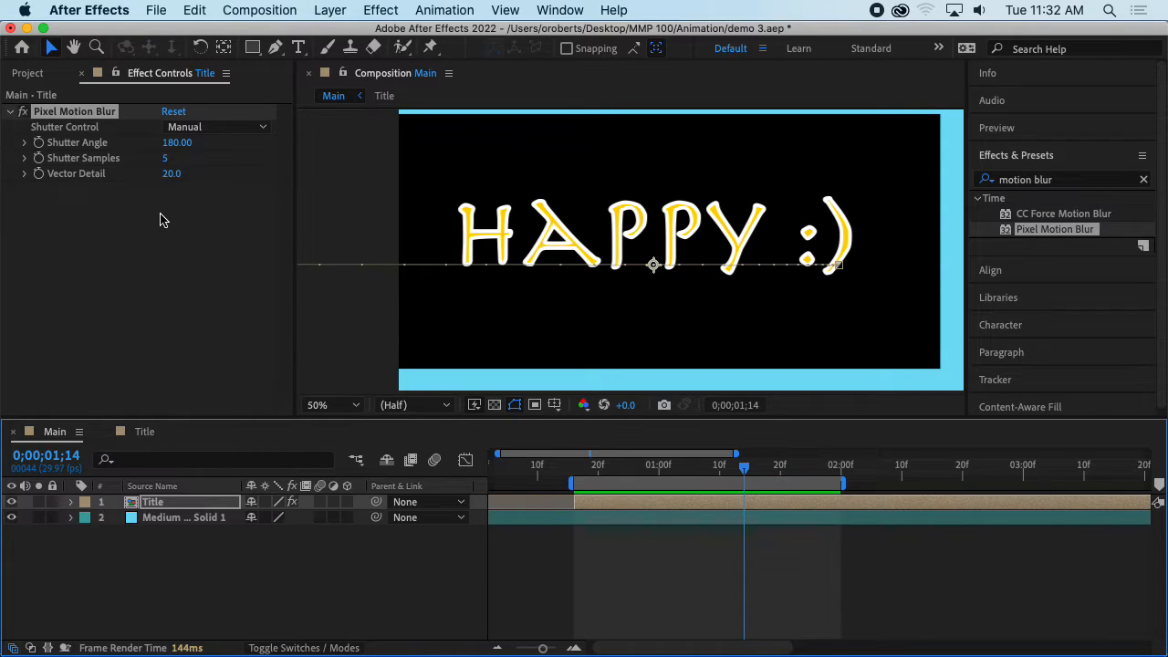
# - Try Pixel Motion Blur settings of 57.09 Shutter Angle, 13 Shutter Samples and 29.3 Vector Detail on the Title layer
pyautogui.click(24, 144)
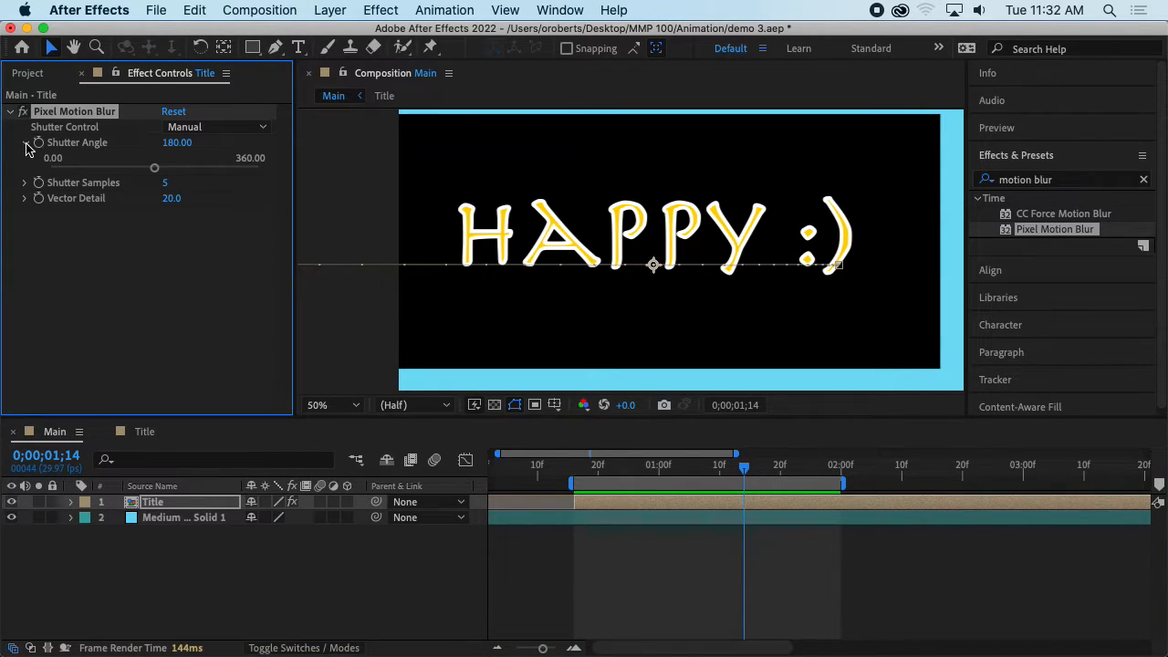
pyautogui.click(25, 143)
pyautogui.click(24, 158)
pyautogui.click(25, 158)
pyautogui.click(24, 173)
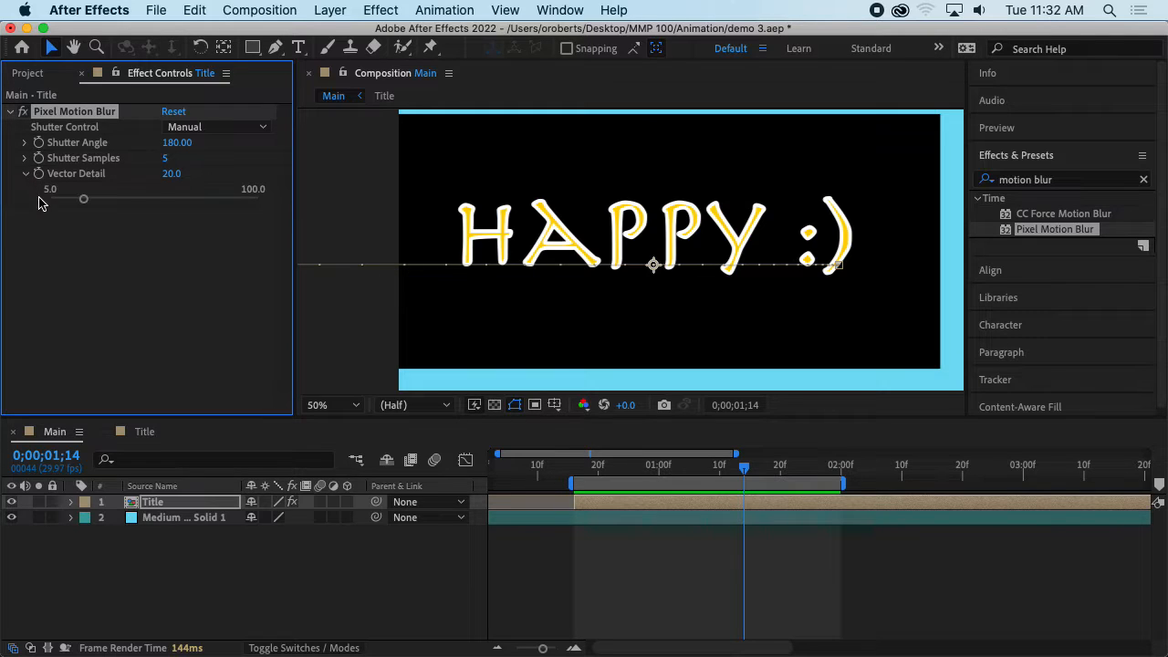
pyautogui.moveTo(83, 200); pyautogui.dragTo(83, 167)
pyautogui.click(25, 173)
pyautogui.click(26, 158)
pyautogui.click(26, 144)
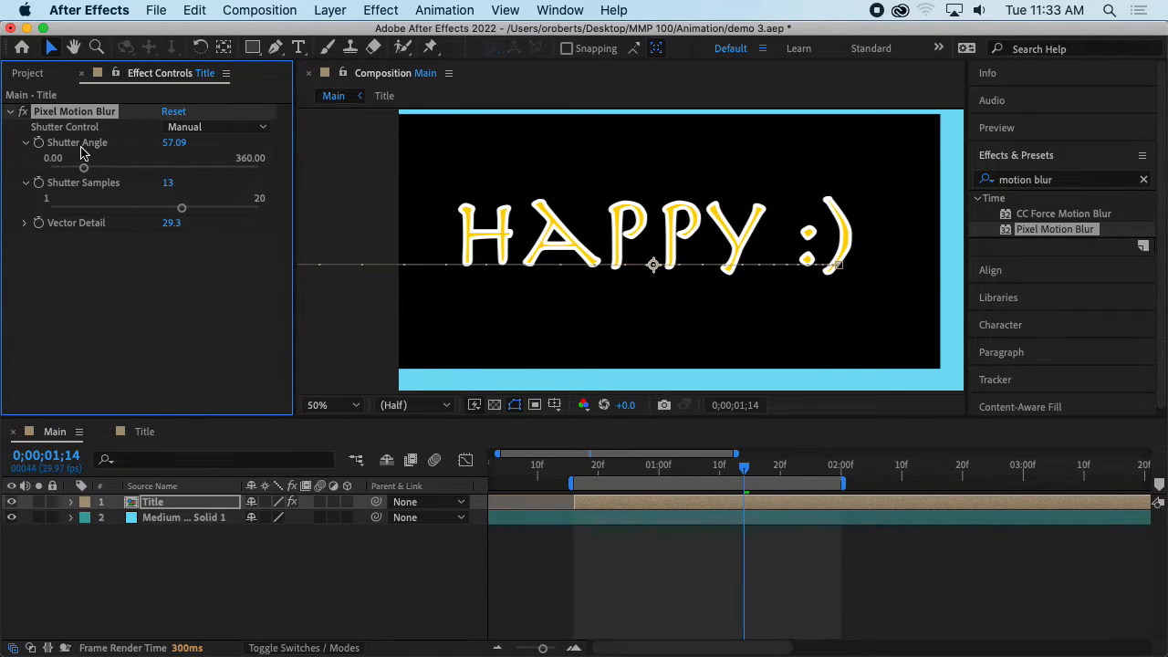
pyautogui.click(84, 254)
# - Delete the Pixel Motion Blur effect from the Title layer and clear the effect search
pyautogui.click(65, 116)
pyautogui.press('Delete')
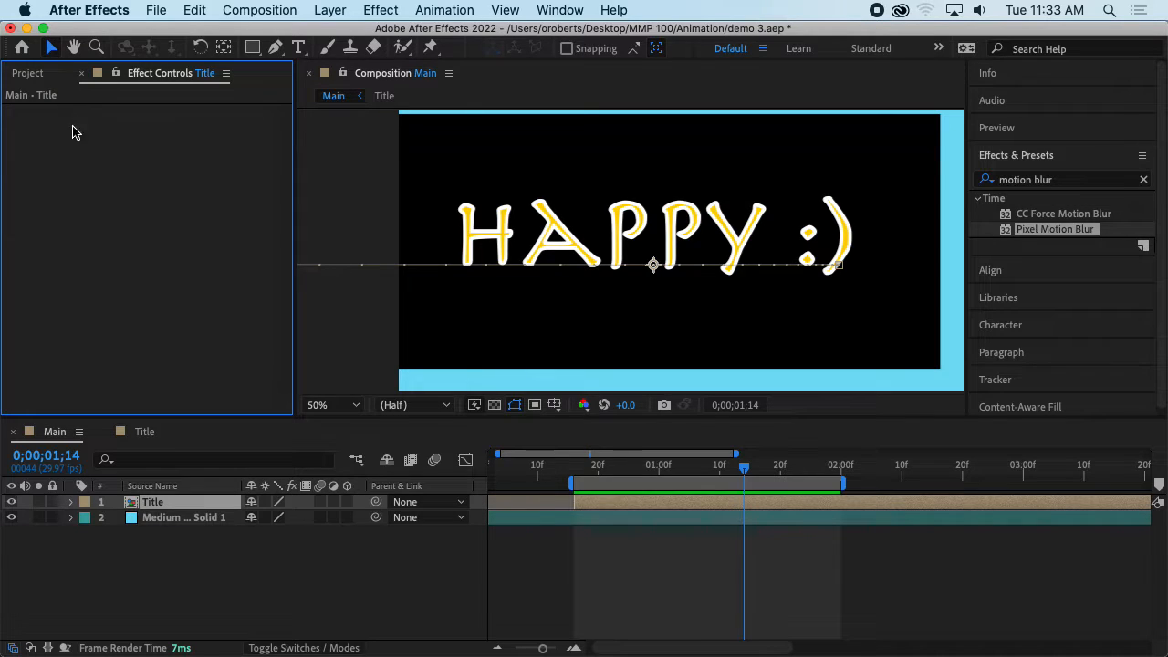
pyautogui.click(1063, 217)
pyautogui.click(1144, 182)
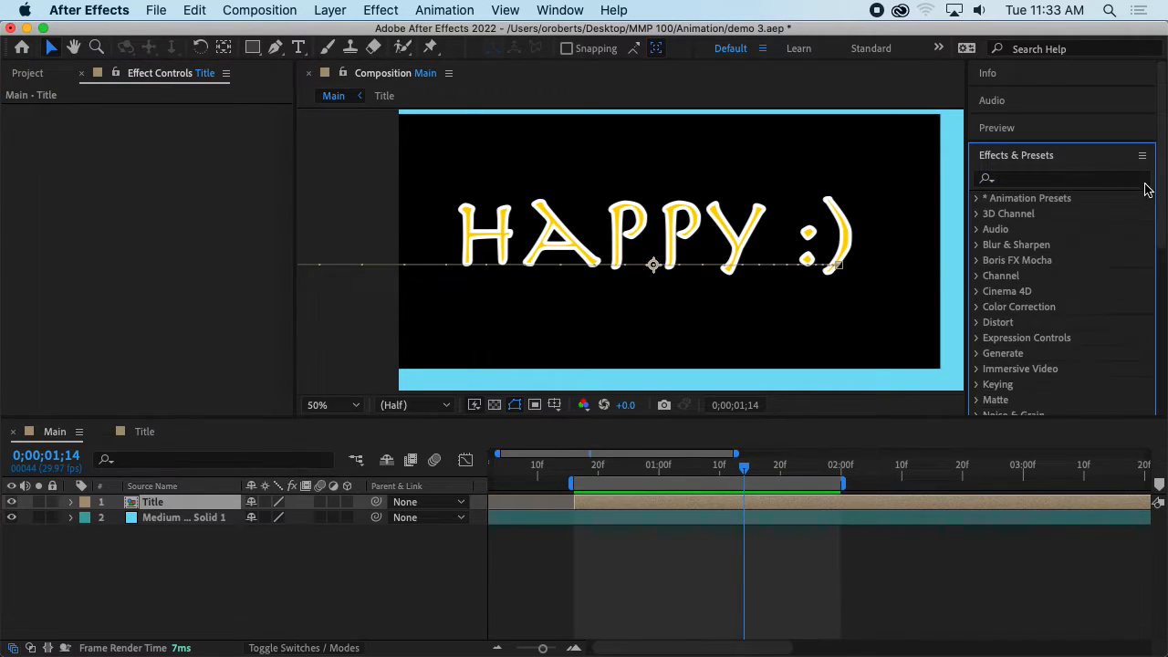
# - Apply the Gaussian Blur effect from the Blur & Sharpen category to the Title layer
pyautogui.click(980, 246)
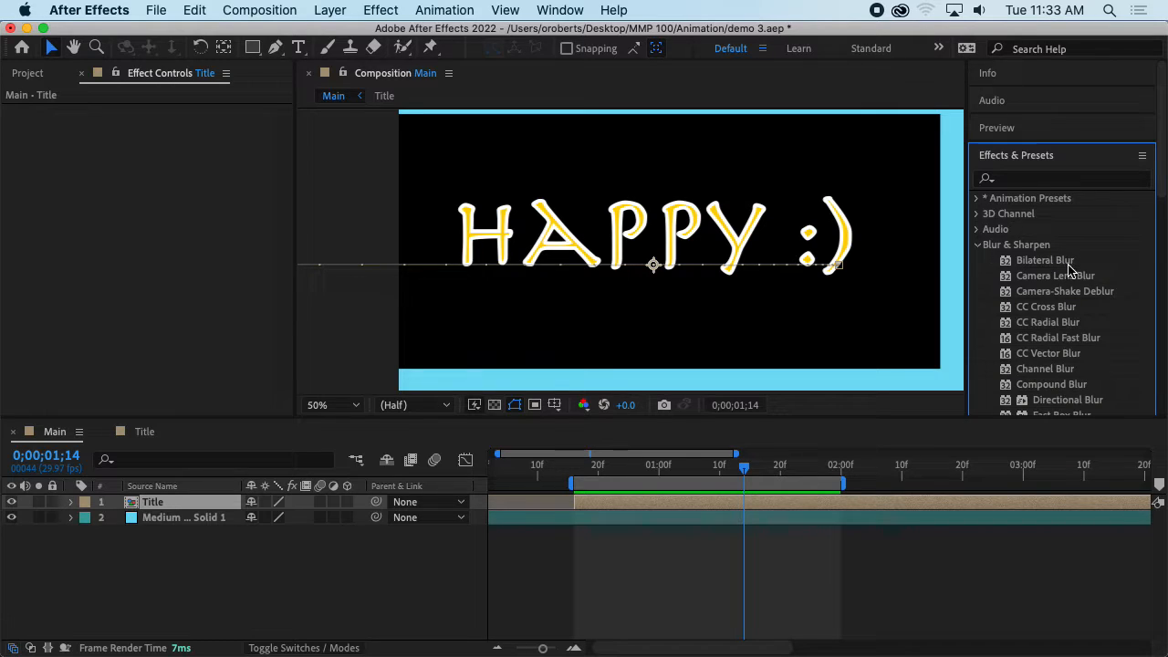
pyautogui.scroll(-2, 1091, 280)
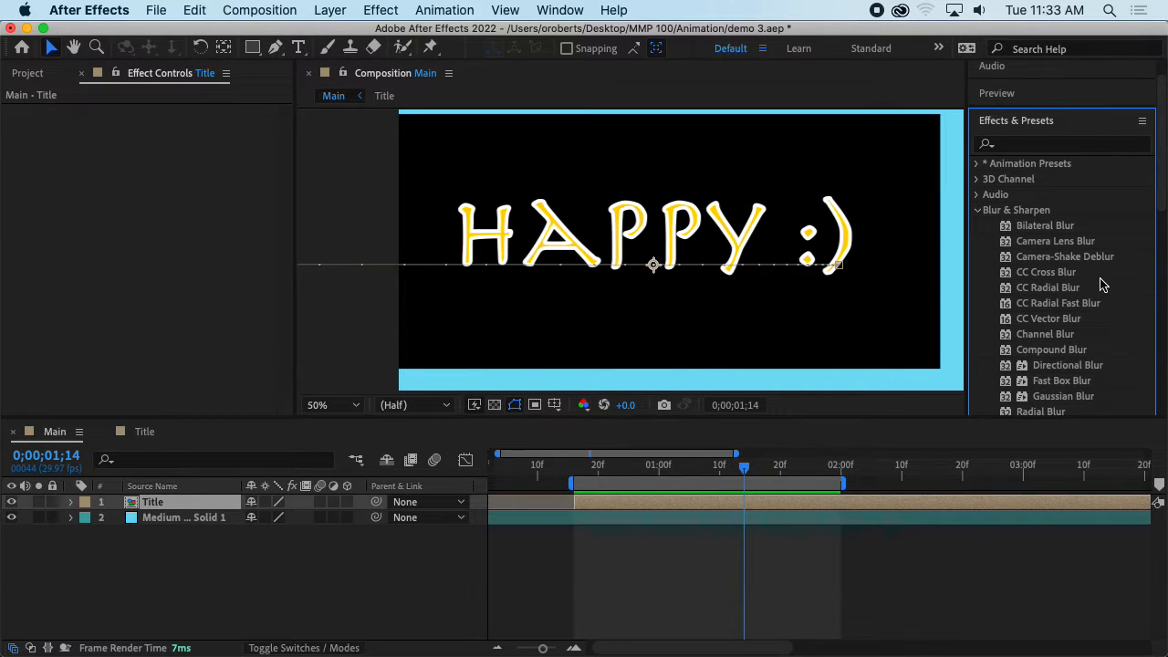
pyautogui.scroll(-2, 1104, 285)
pyautogui.scroll(-4, 1076, 333)
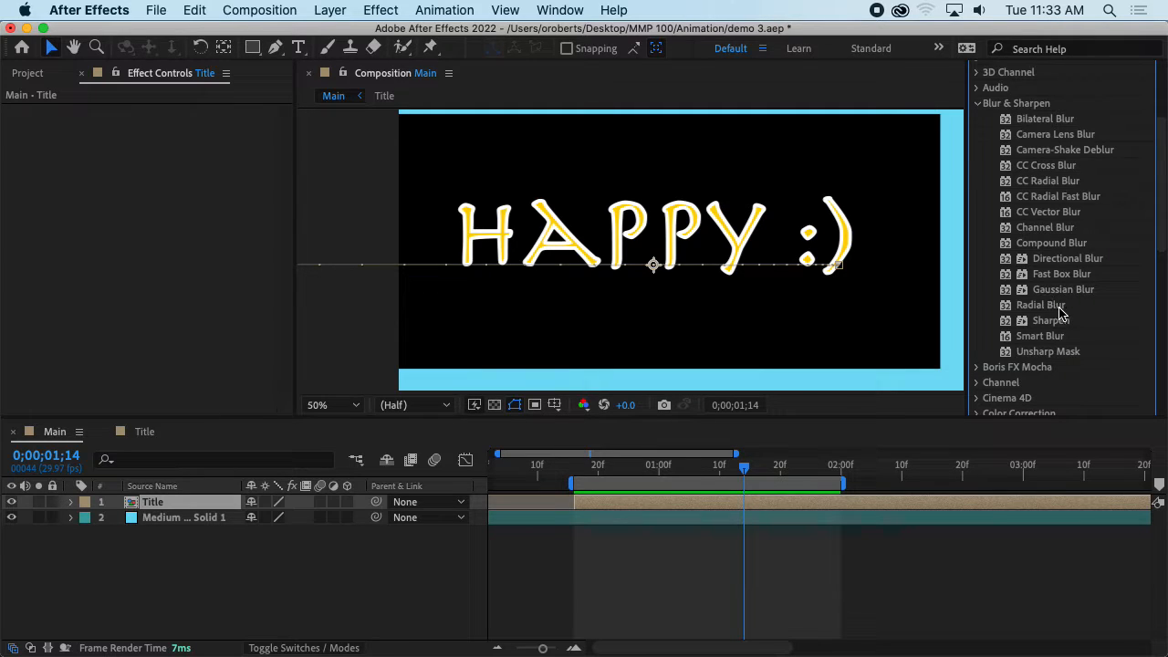
pyautogui.moveTo(1100, 292); pyautogui.dragTo(756, 507)
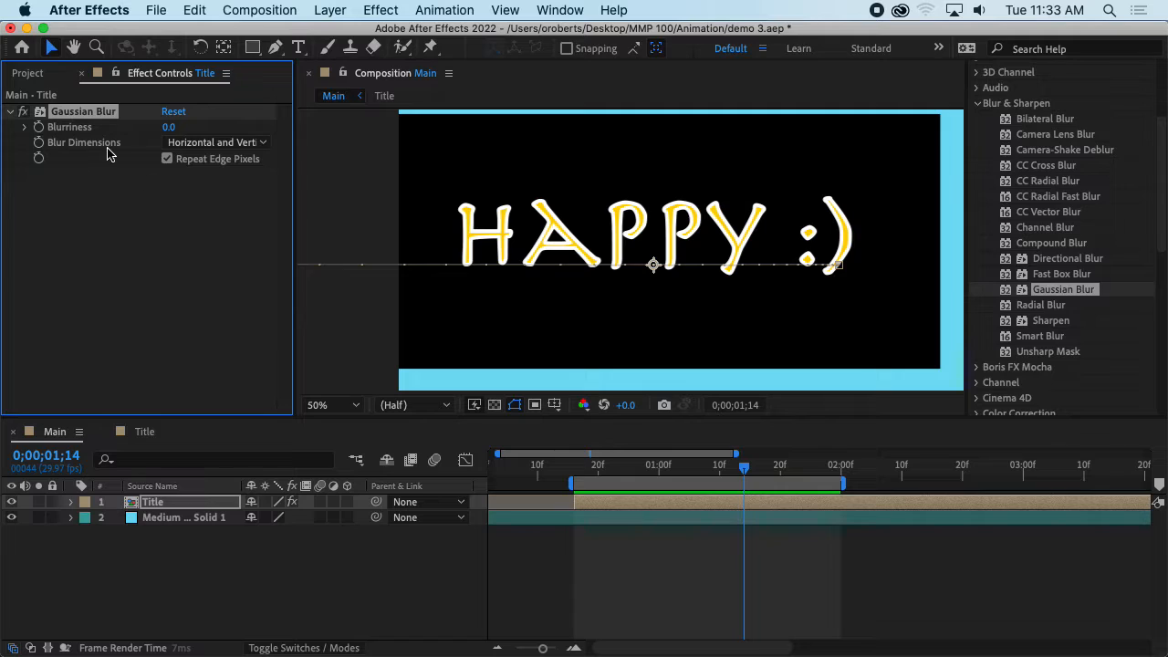
# - Set the Gaussian Blur's Blurriness to 18.2 and inspect the blurred title in the composition
pyautogui.moveTo(168, 126); pyautogui.dragTo(230, 136)
pyautogui.scroll(-2, 598, 248)
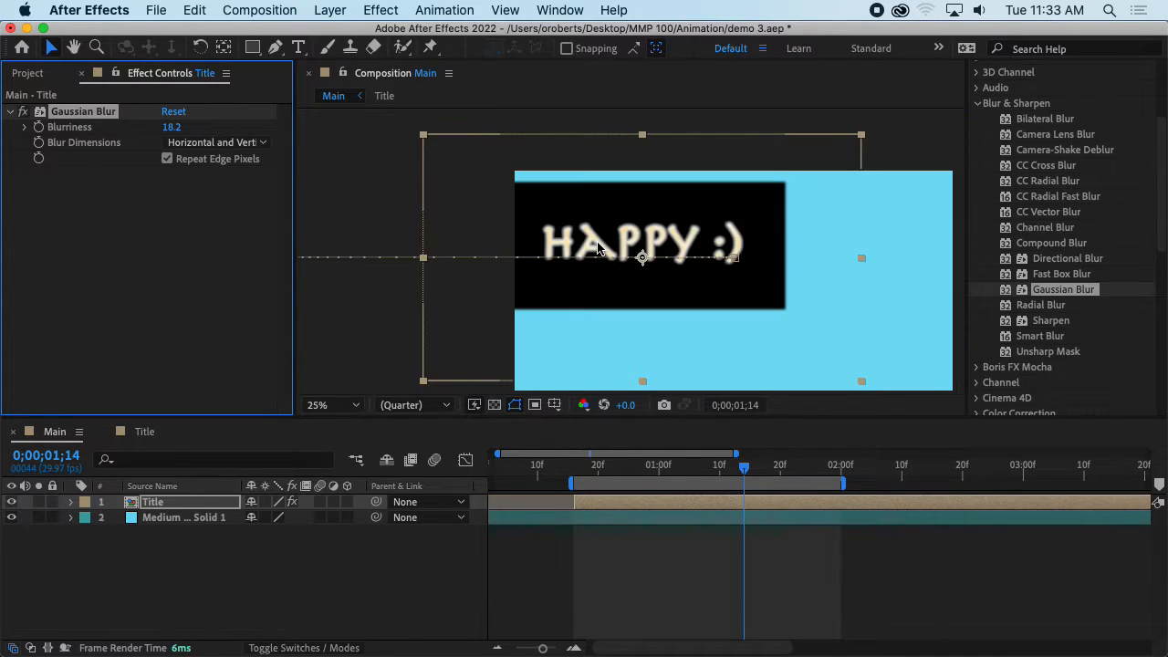
pyautogui.scroll(2, 601, 249)
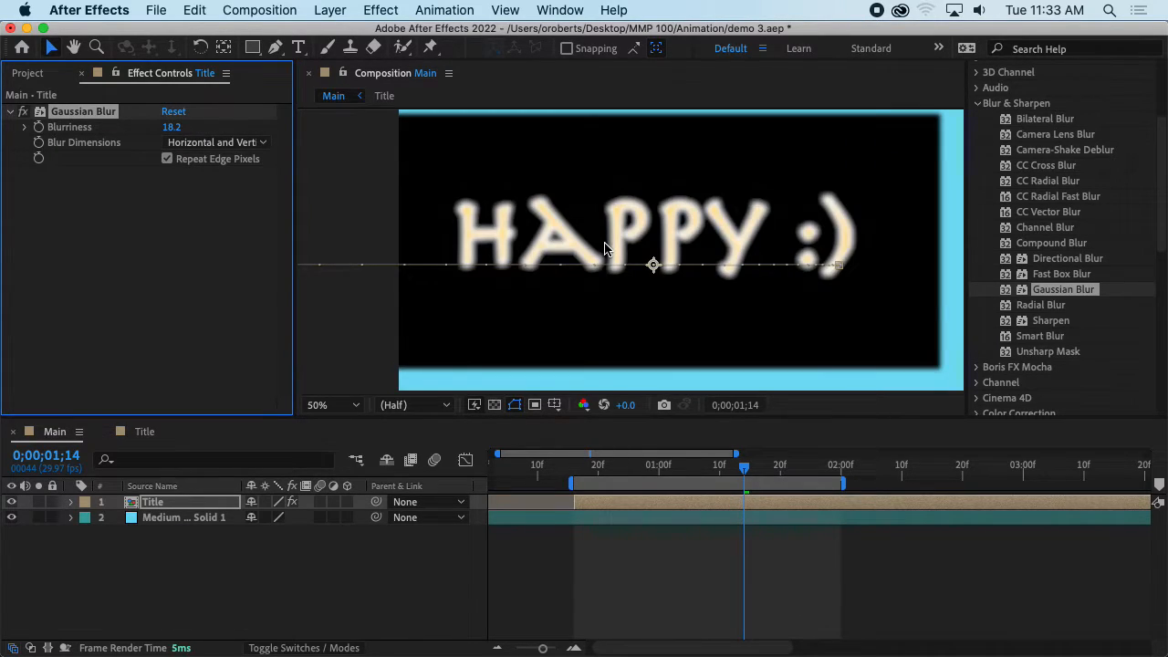
pyautogui.scroll(-1, 604, 248)
pyautogui.scroll(1, 604, 248)
pyautogui.scroll(-1, 574, 266)
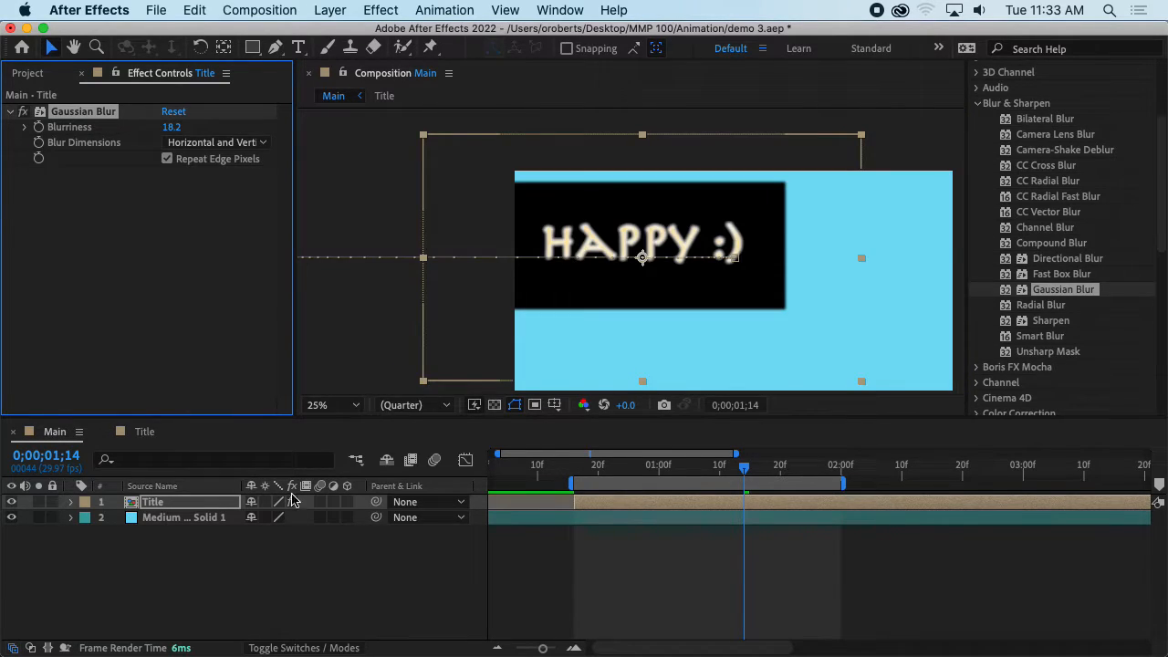
# - Hide Shape Layer 1 inside the Title composition and save the project before returning to the Main composition
pyautogui.doubleClick(146, 502)
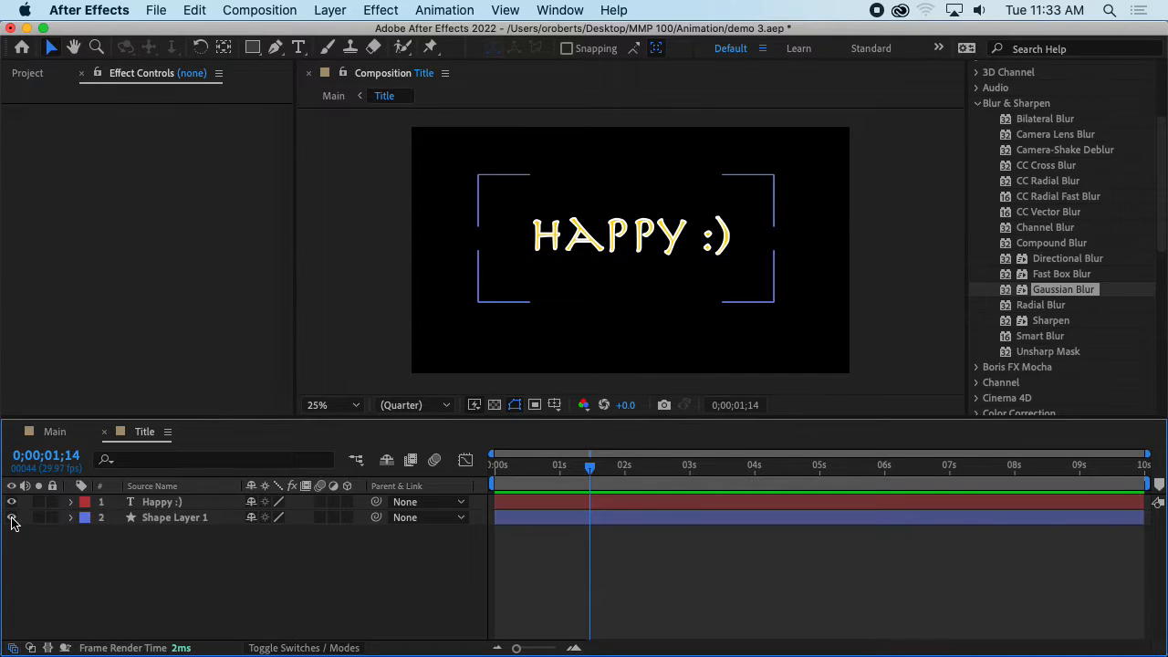
pyautogui.click(11, 517)
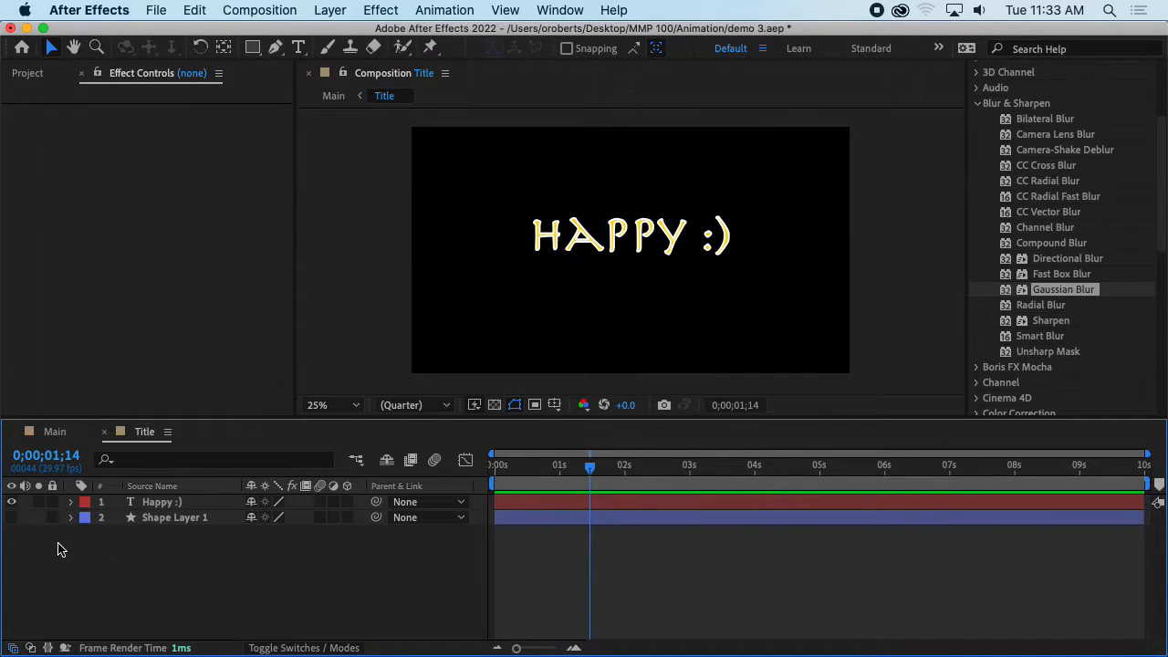
pyautogui.press('super+s')
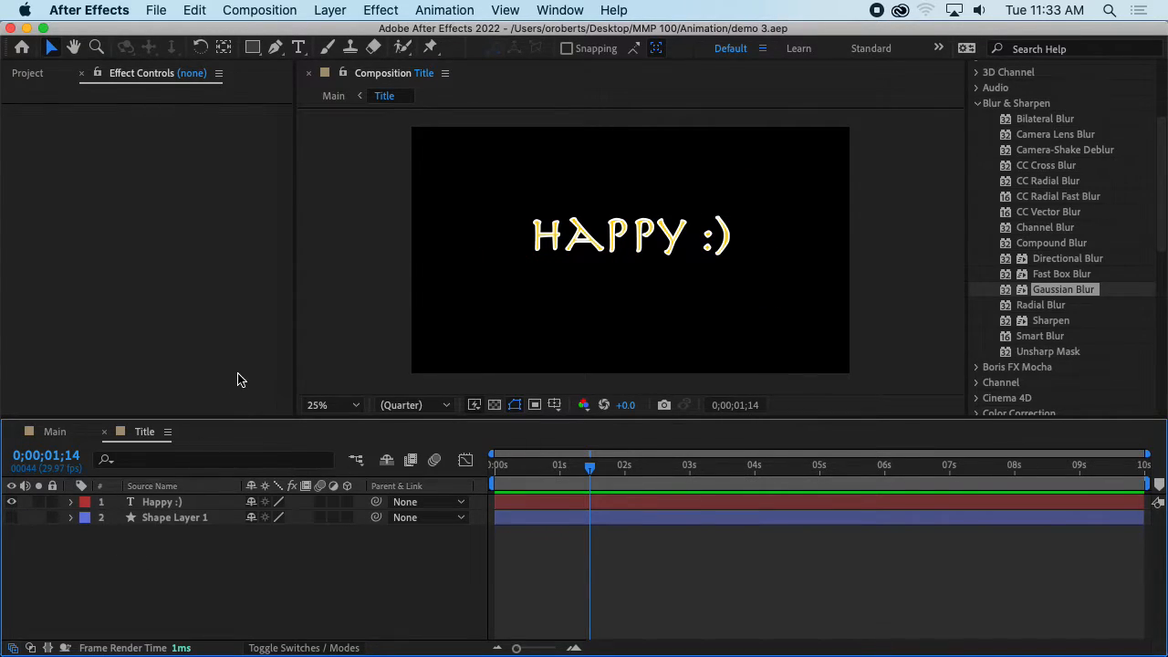
pyautogui.click(335, 98)
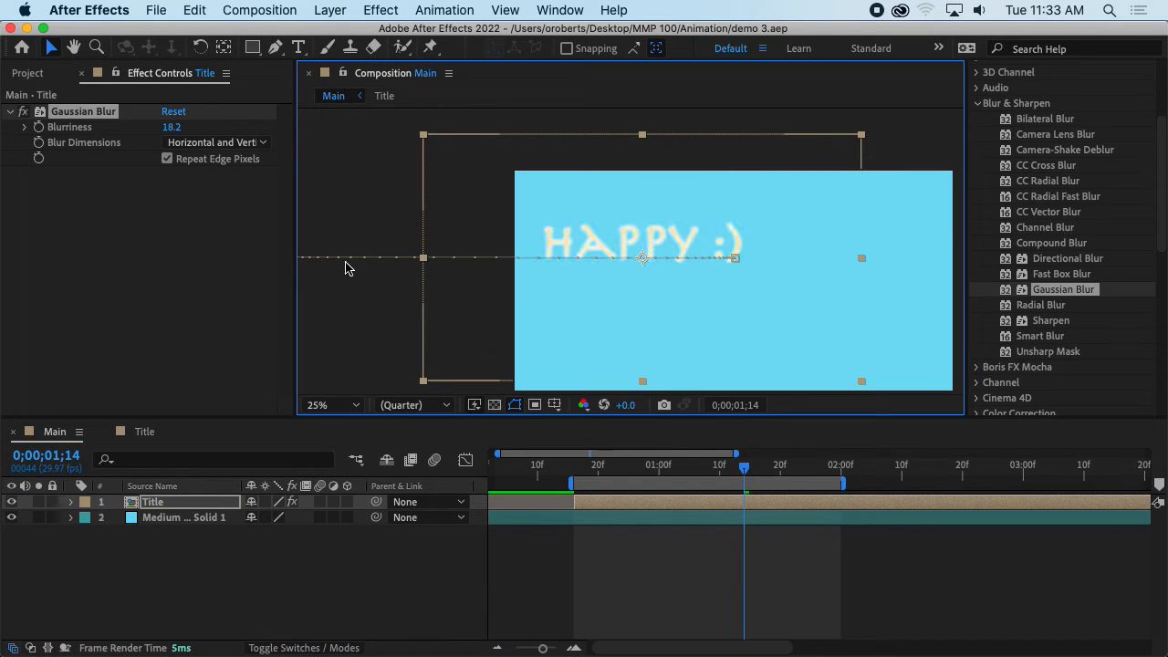
# - Set the Gaussian Blur's dimensions to Horizontal and its Blurriness to 25
pyautogui.scroll(4, 571, 271)
pyautogui.scroll(-2, 571, 271)
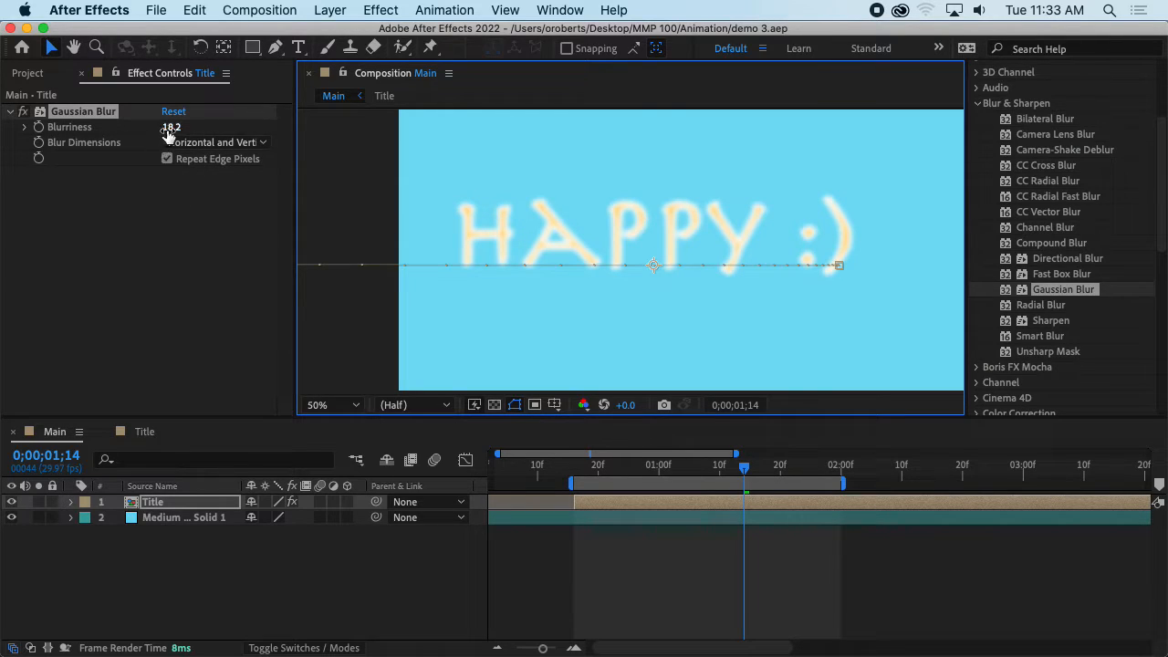
pyautogui.moveTo(170, 126)
pyautogui.mouseDown()
pyautogui.moveTo(191, 129)
pyautogui.moveTo(128, 127)
pyautogui.moveTo(185, 131)
pyautogui.mouseUp()
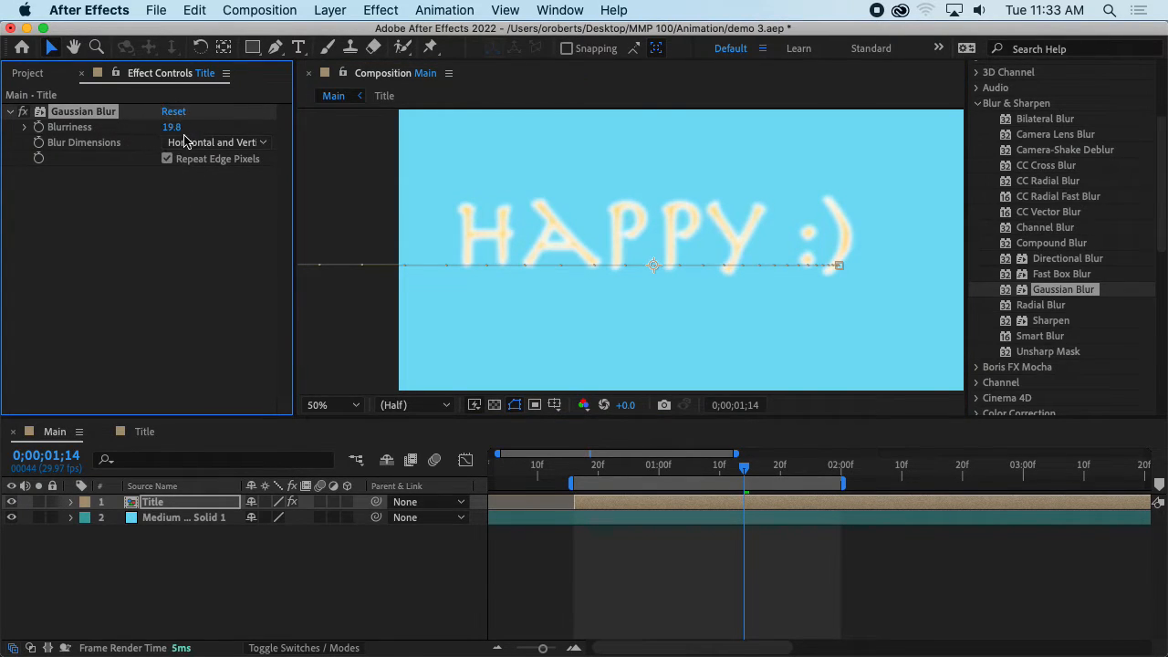
pyautogui.click(217, 146)
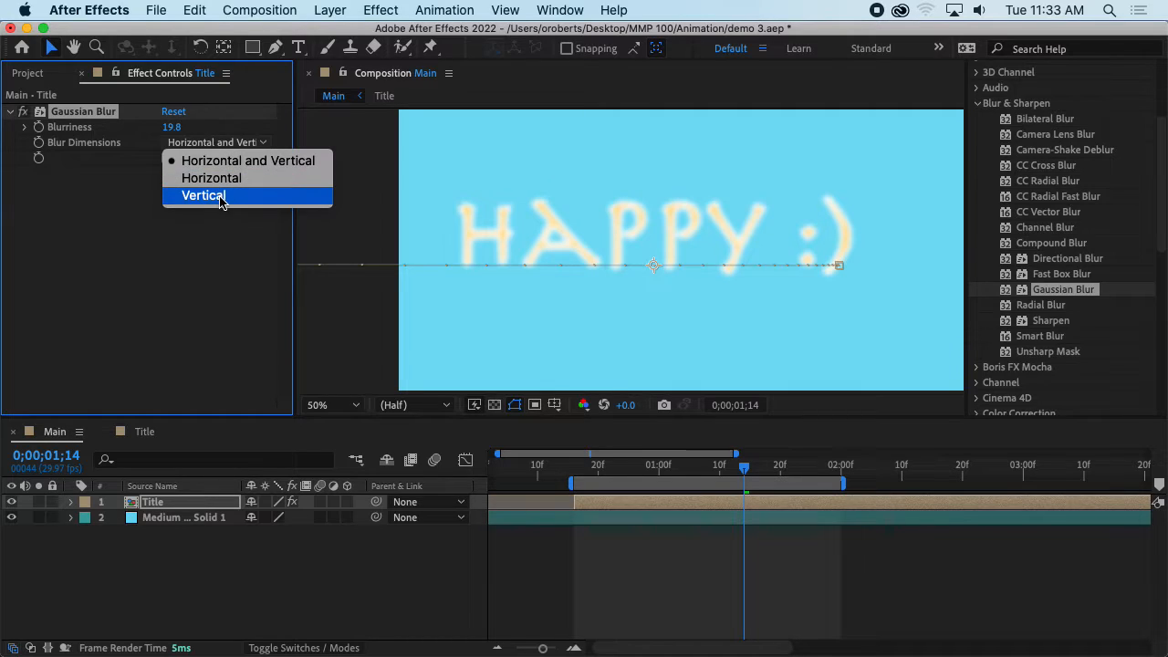
pyautogui.click(224, 183)
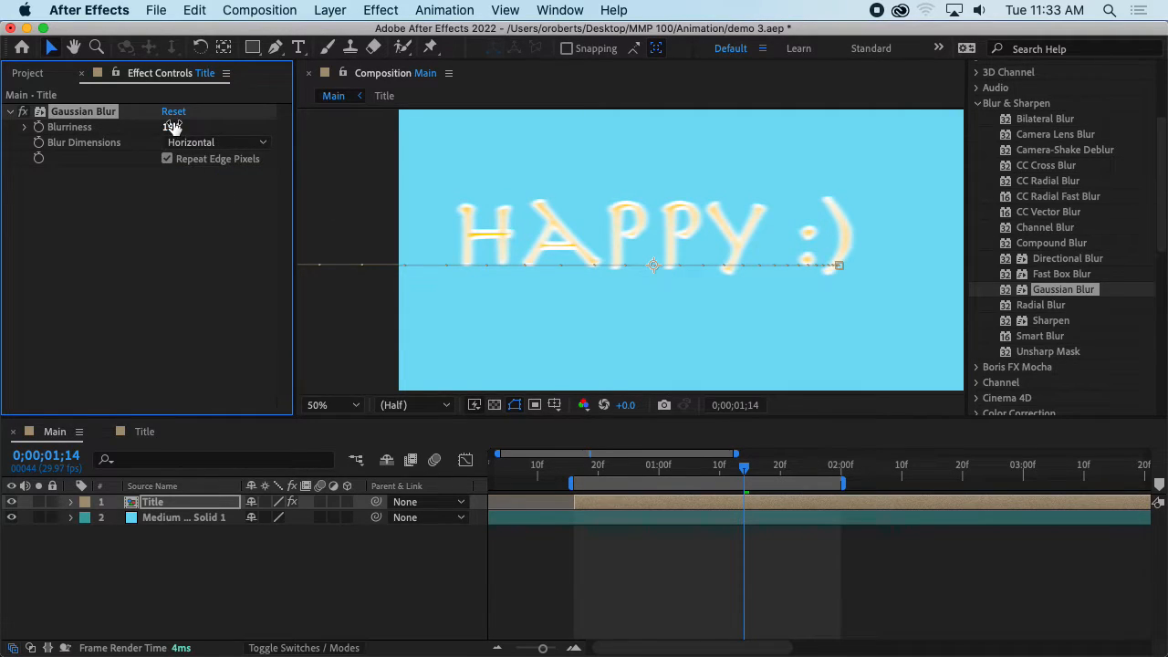
pyautogui.moveTo(172, 134); pyautogui.dragTo(208, 131)
pyautogui.click(171, 129)
pyautogui.press('Return')
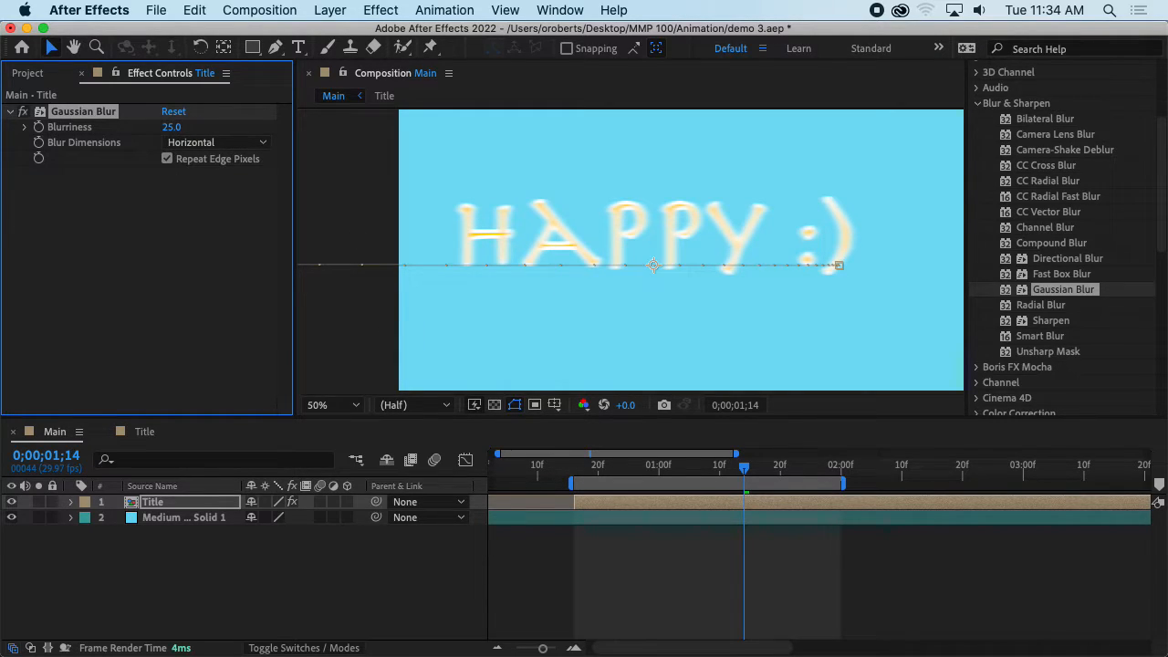
# - Start keyframing the Title's Blurriness at 0;00;01;14 and add a keyframe with lower blur at 0;00;00;16
pyautogui.click(25, 126)
pyautogui.click(38, 127)
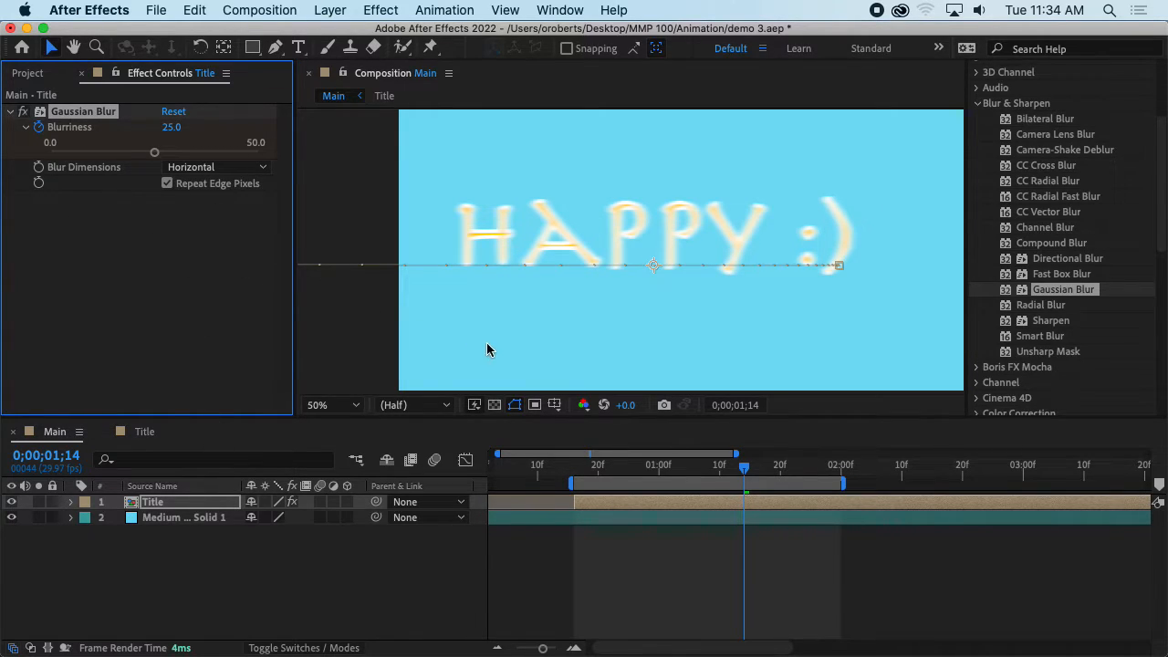
pyautogui.moveTo(737, 469); pyautogui.dragTo(575, 480)
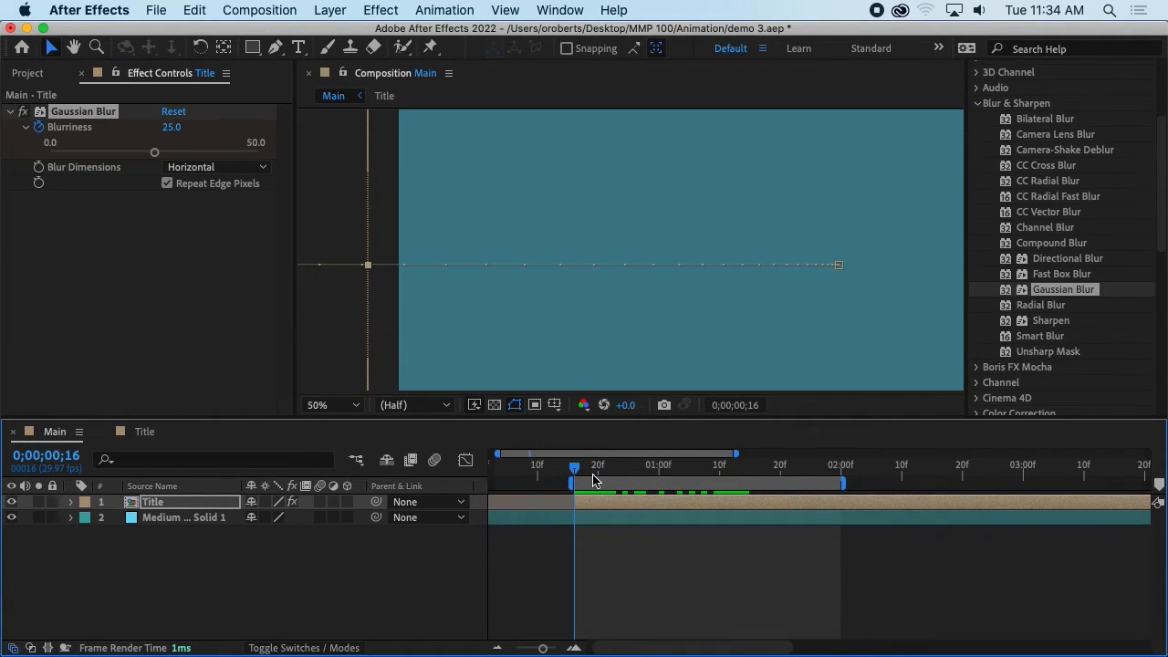
pyautogui.moveTo(170, 127); pyautogui.dragTo(2, 137)
pyautogui.moveTo(172, 129); pyautogui.dragTo(89, 132)
# - Add a Blurriness keyframe of 0 at 0;00;02;00
pyautogui.moveTo(577, 469); pyautogui.dragTo(842, 482)
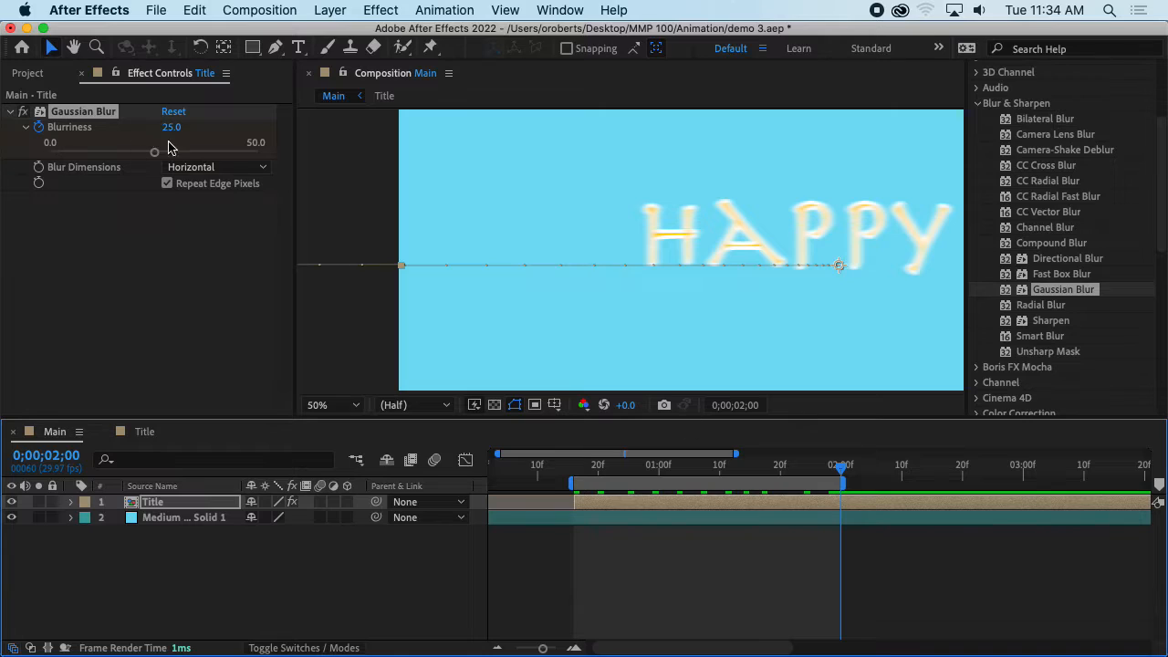
pyautogui.moveTo(173, 129); pyautogui.dragTo(2, 128)
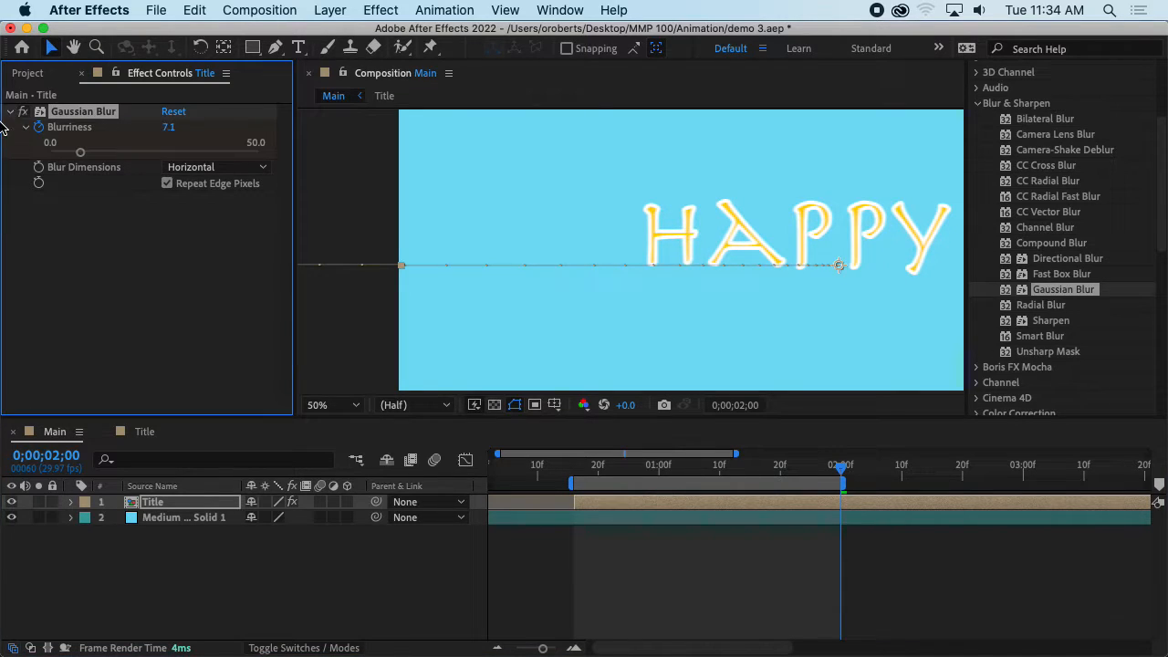
pyautogui.moveTo(166, 127); pyautogui.dragTo(70, 135)
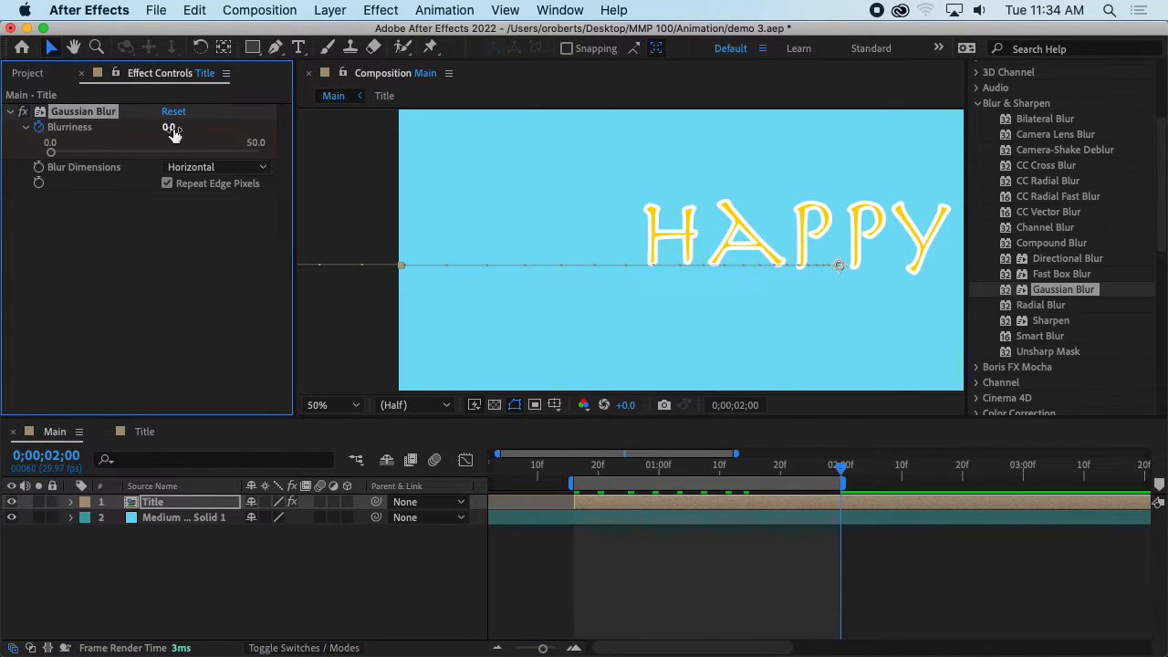
# - Preview the blurred title animation from 0;00;00;16
pyautogui.moveTo(832, 464); pyautogui.dragTo(573, 469)
pyautogui.press('space')
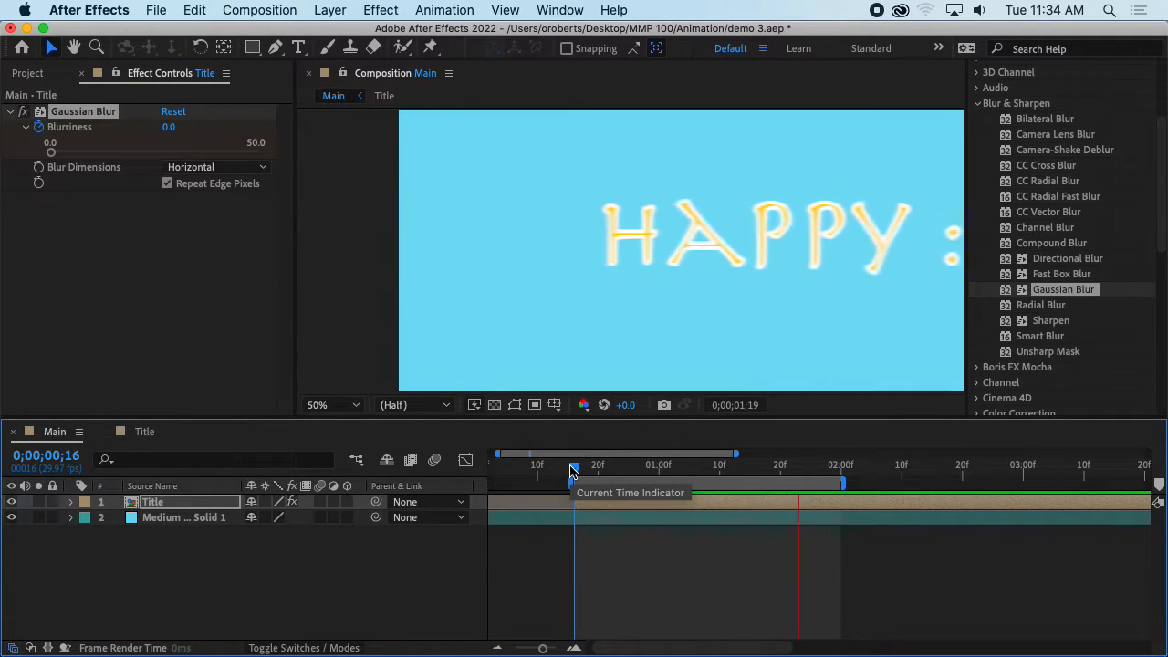
pyautogui.press('space')
# - Examine the Title layer's Gaussian Blur and Transform keyframes in the timeline around 0;00;01;14
pyautogui.moveTo(607, 469); pyautogui.dragTo(743, 469)
pyautogui.click(72, 503)
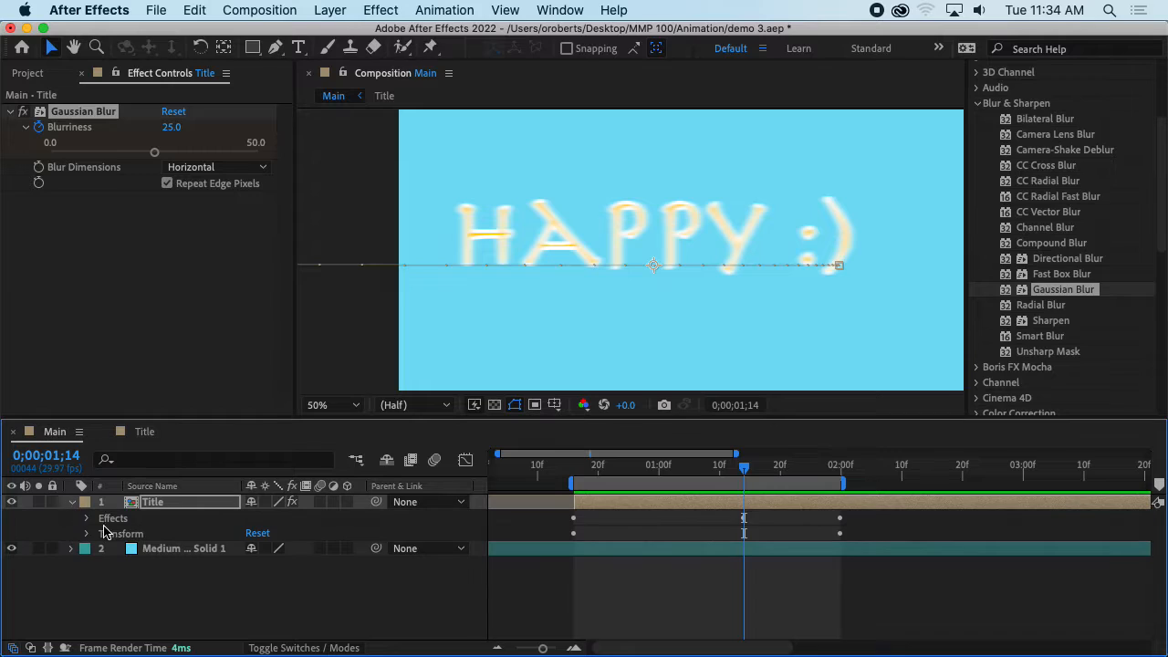
pyautogui.click(88, 518)
pyautogui.click(102, 534)
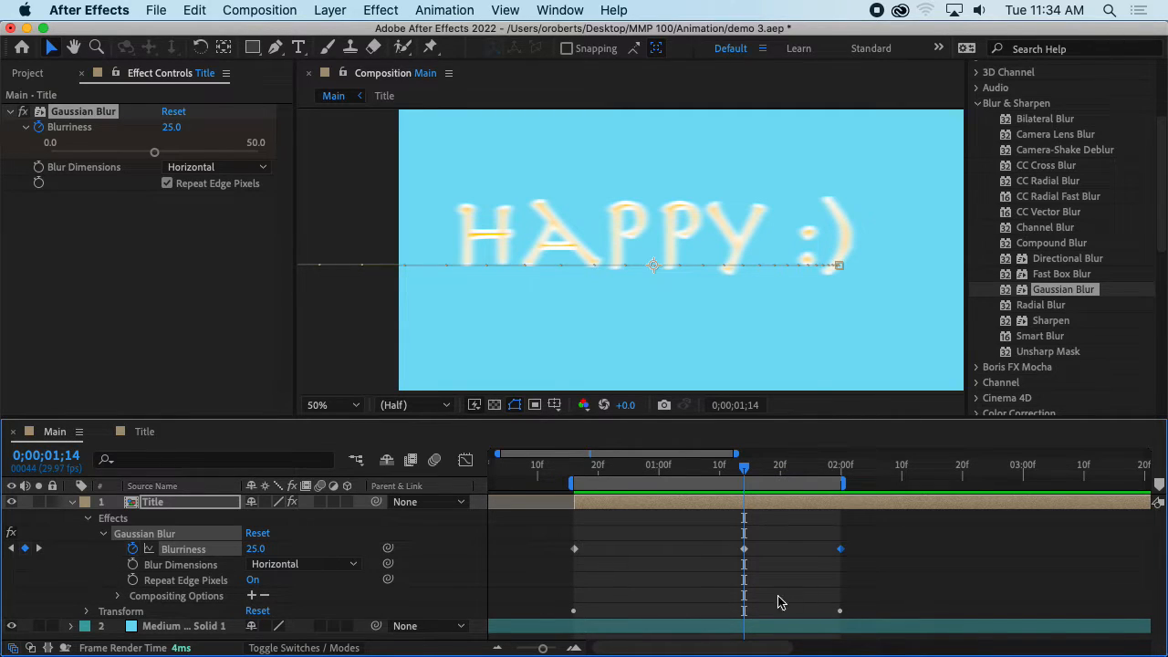
pyautogui.click(89, 612)
pyautogui.scroll(-3, 115, 584)
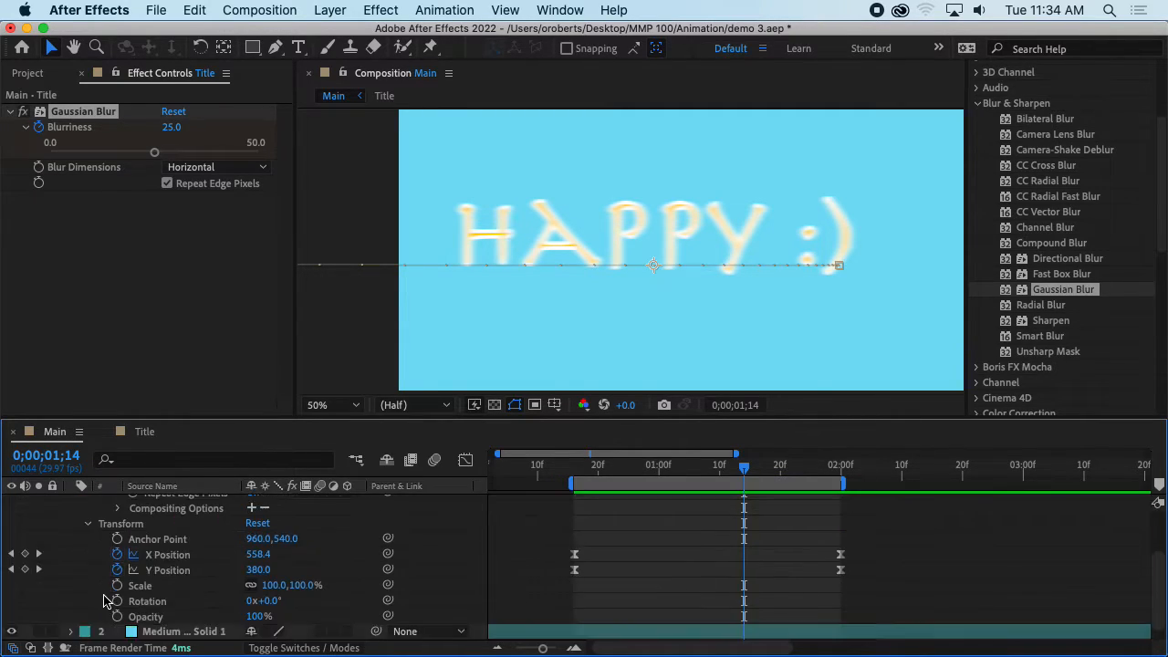
pyautogui.scroll(1, 117, 597)
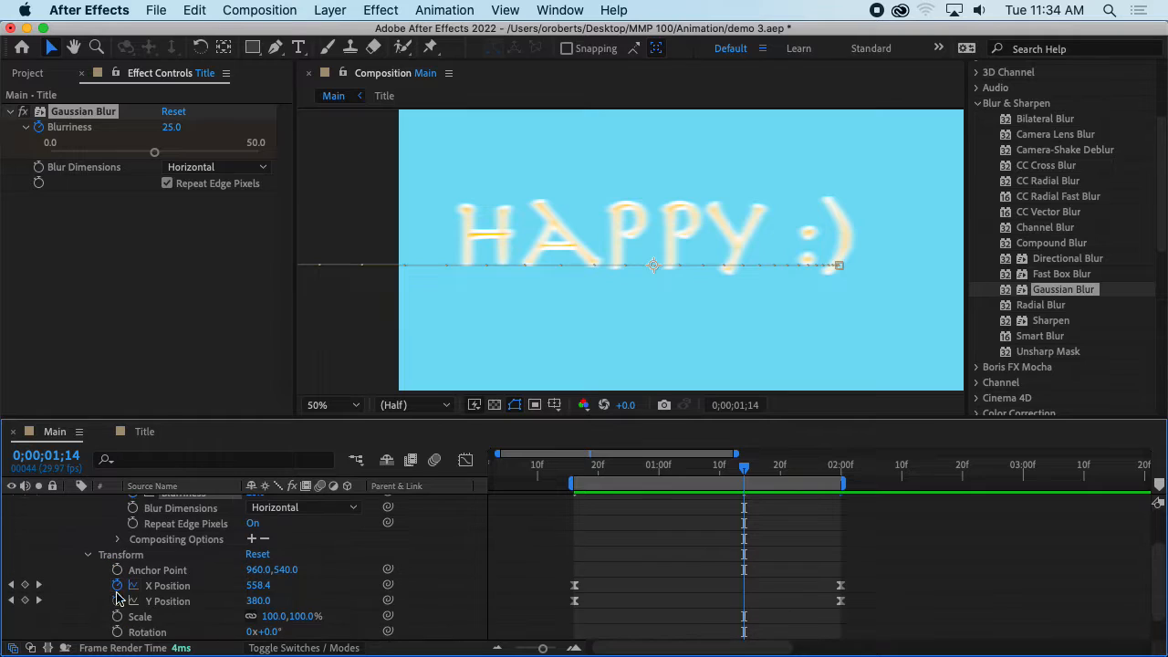
pyautogui.click(86, 556)
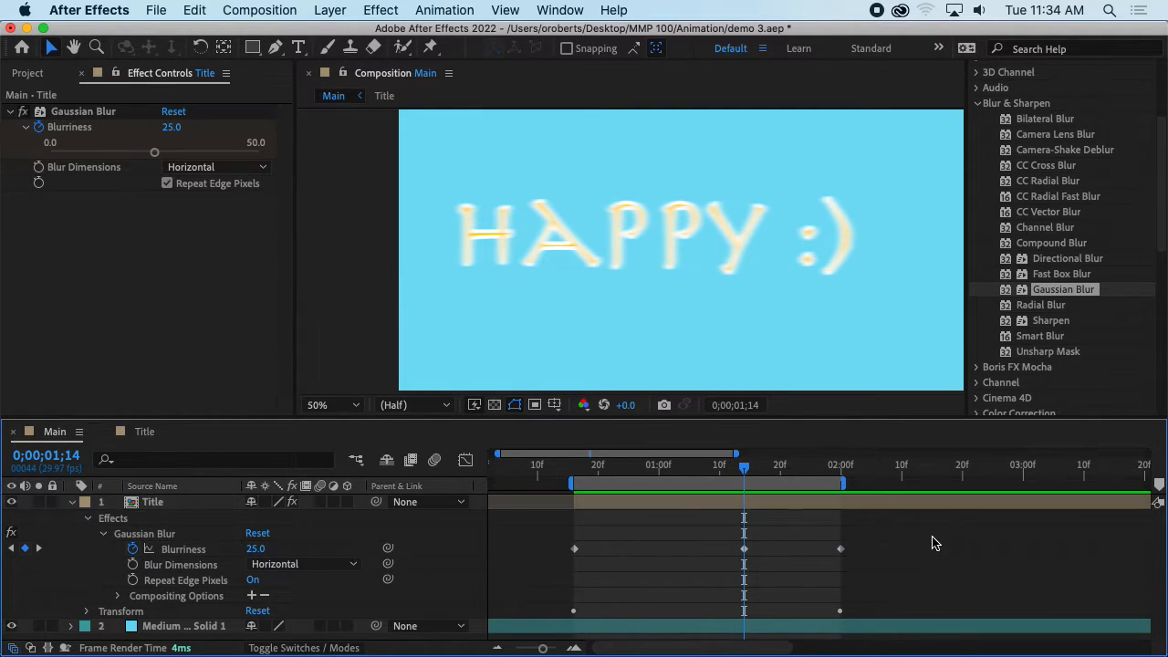
# - Move the last Blurriness keyframe to 0;00;03;00 and expand the Title layer's Transform properties
pyautogui.moveTo(887, 540); pyautogui.dragTo(815, 624)
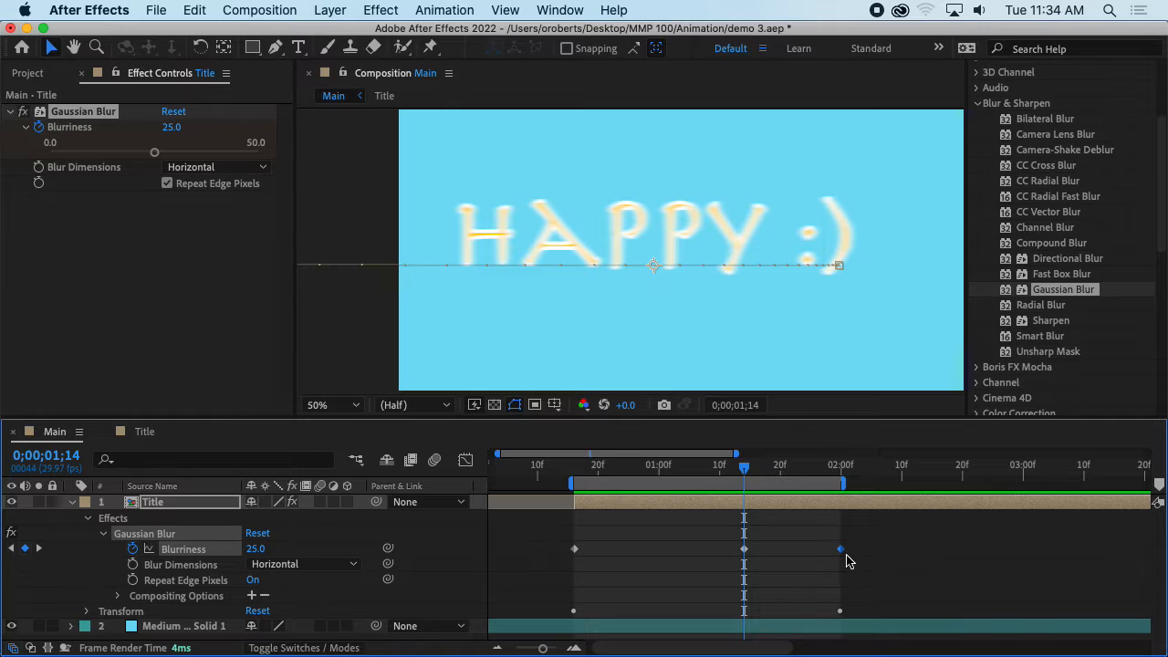
pyautogui.moveTo(841, 550); pyautogui.dragTo(1024, 552)
pyautogui.click(874, 613)
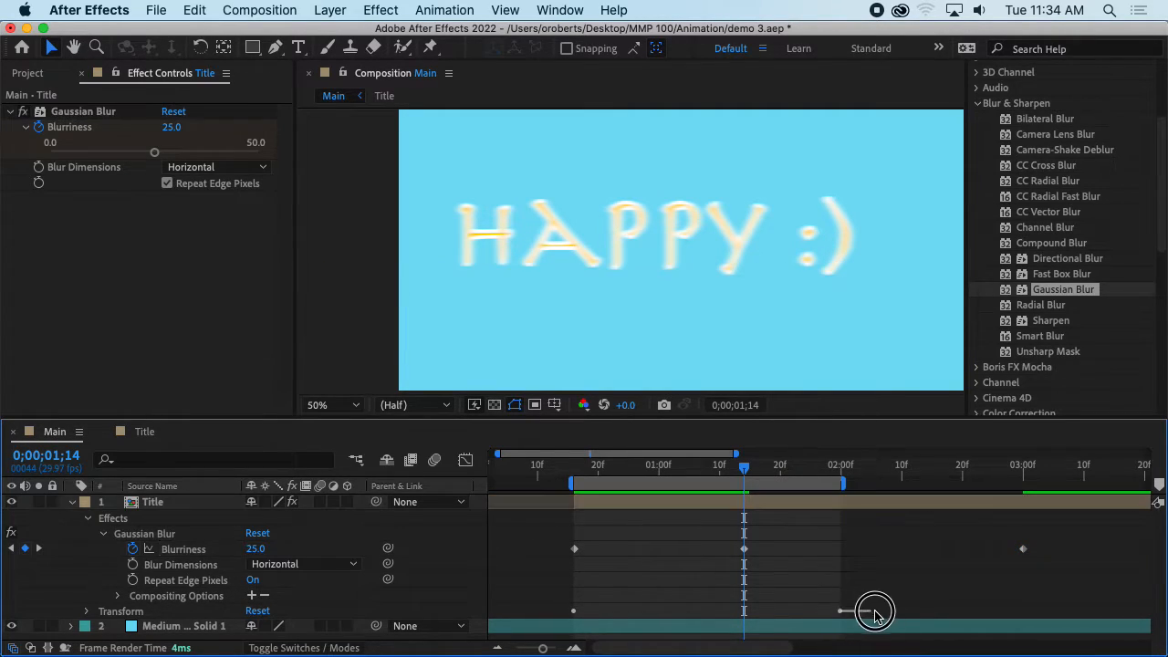
pyautogui.click(87, 610)
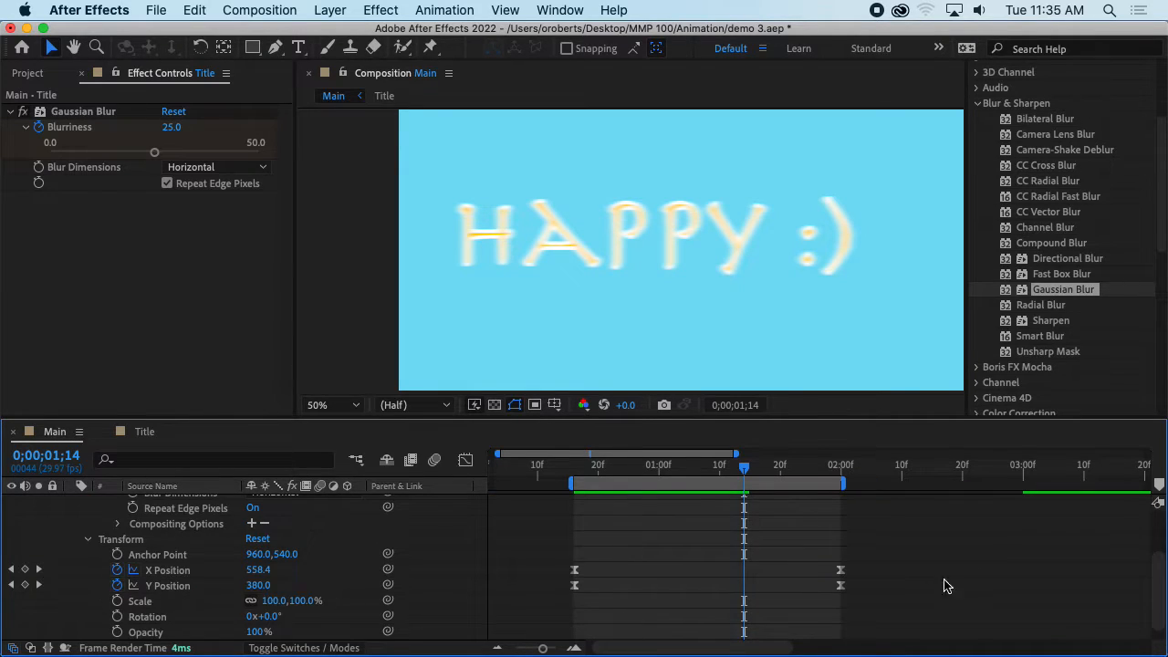
# - Move the Title layer's last X and Y Position keyframes to 0;00;03;00 and its middle Blurriness keyframe to 0;00;02;11
pyautogui.moveTo(883, 553); pyautogui.dragTo(1031, 577)
pyautogui.scroll(2, 875, 589)
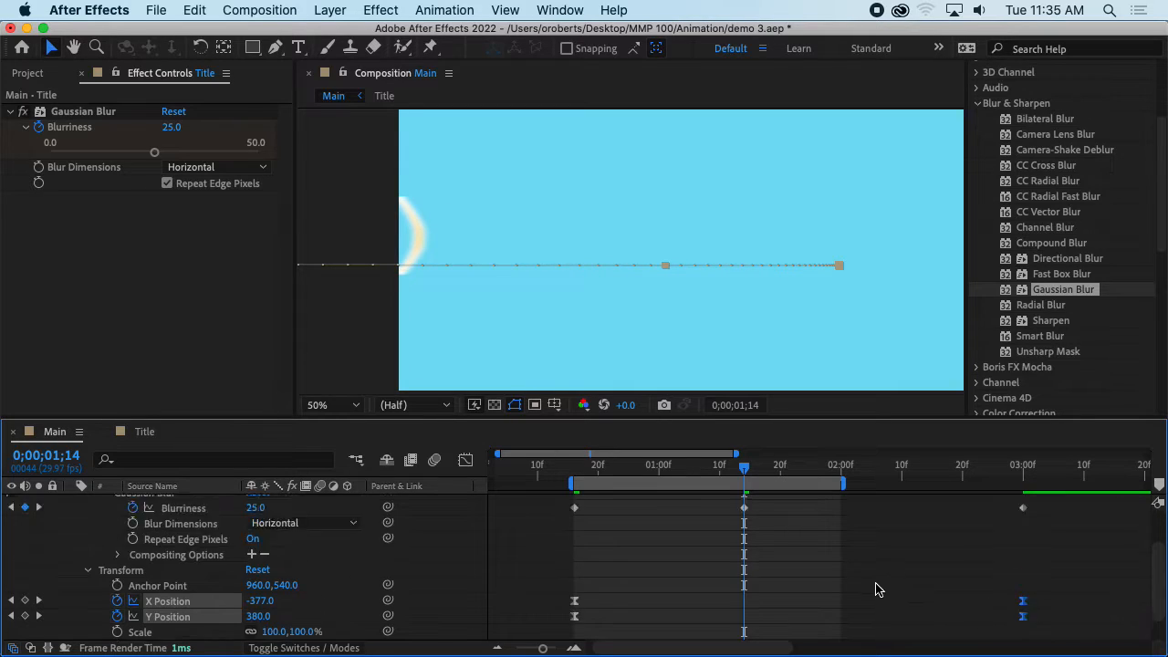
pyautogui.scroll(2, 875, 589)
pyautogui.moveTo(746, 556); pyautogui.dragTo(906, 554)
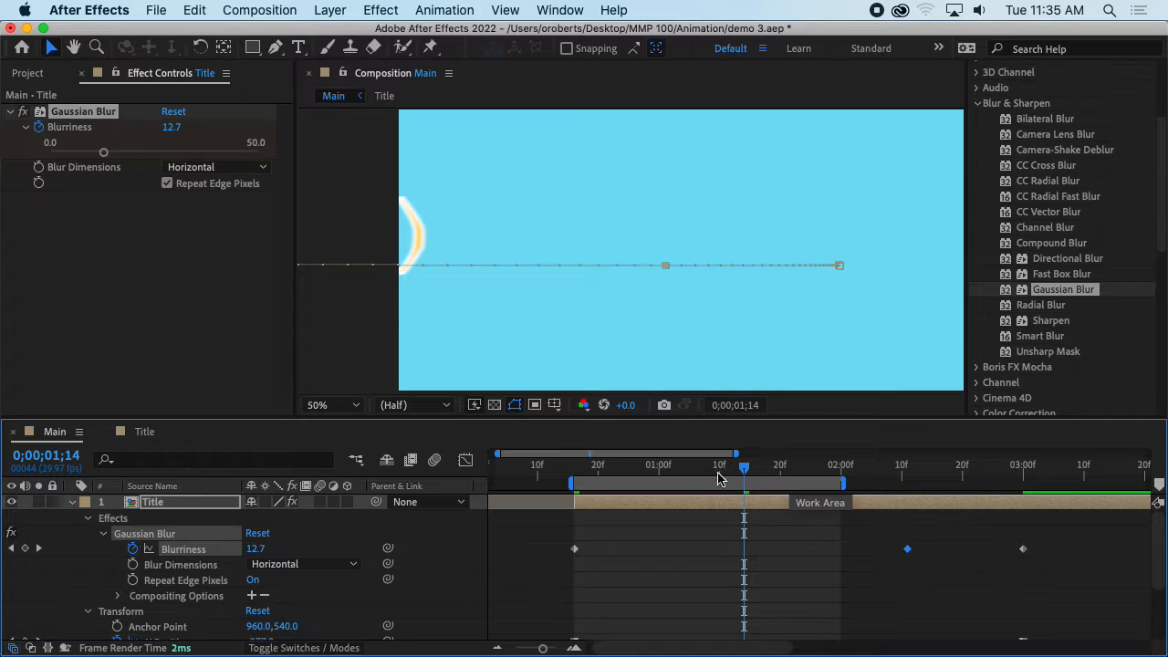
# - Extend the work area's end to 0;00;03;00 and preview the title animation from 0;00;00;17
pyautogui.moveTo(743, 469); pyautogui.dragTo(579, 472)
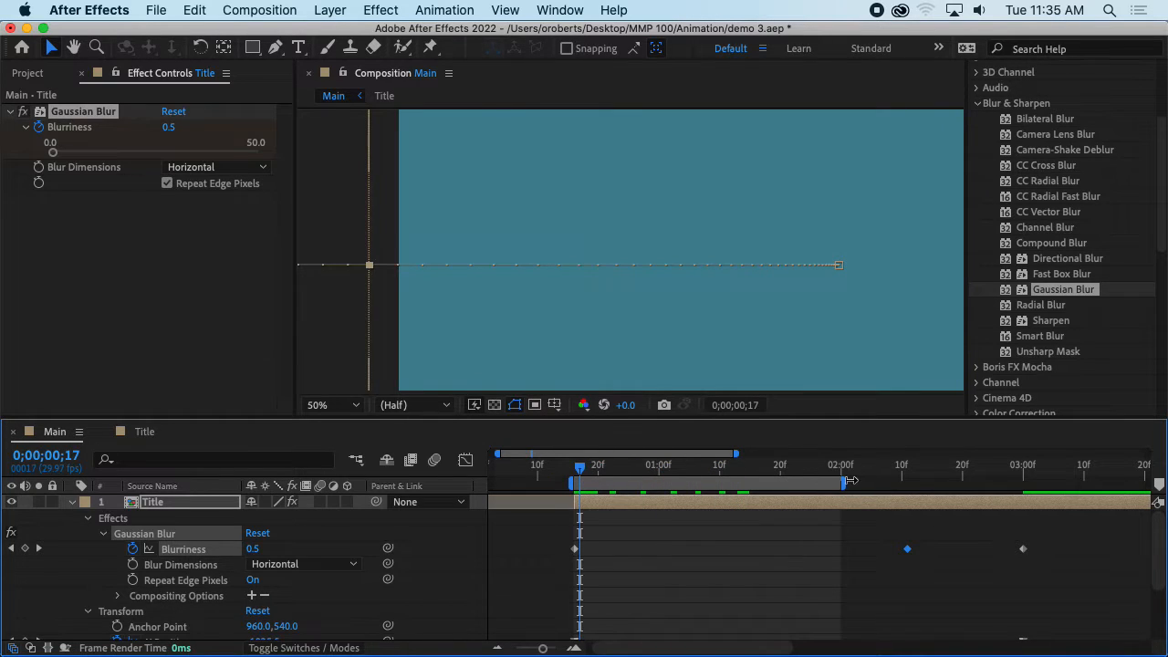
pyautogui.moveTo(849, 481); pyautogui.dragTo(1024, 483)
pyautogui.press('space')
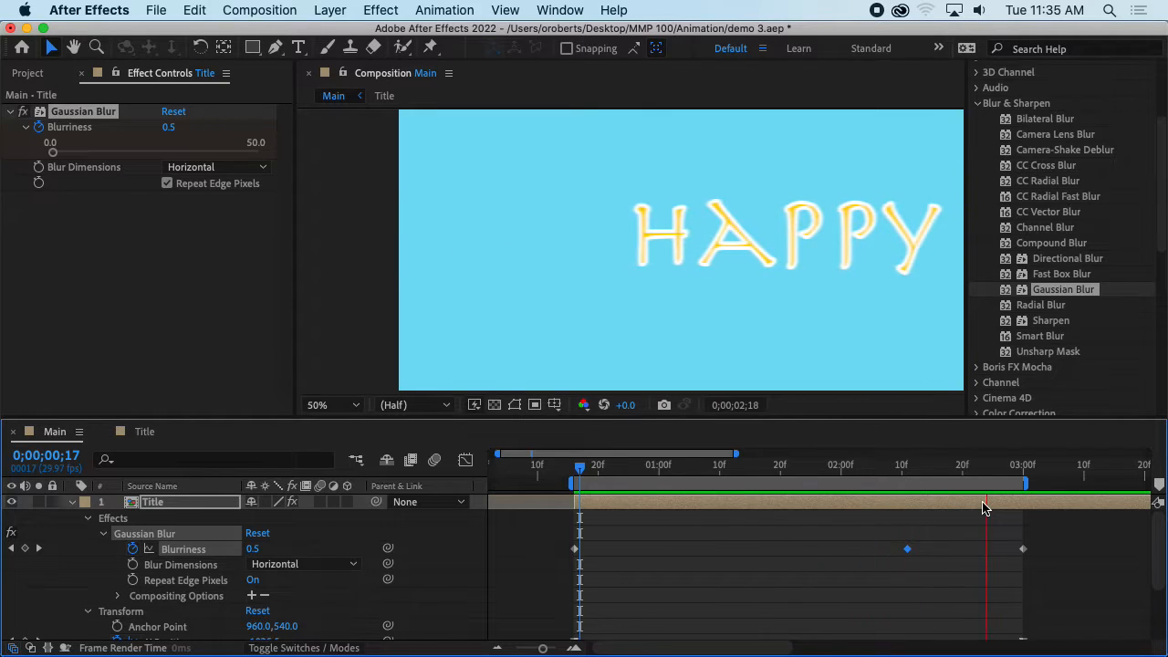
pyautogui.press('space')
# - Set the Title layer's Gaussian Blur Blurriness to 50 at the 0;00;02;11 keyframe
pyautogui.moveTo(579, 471); pyautogui.dragTo(907, 469)
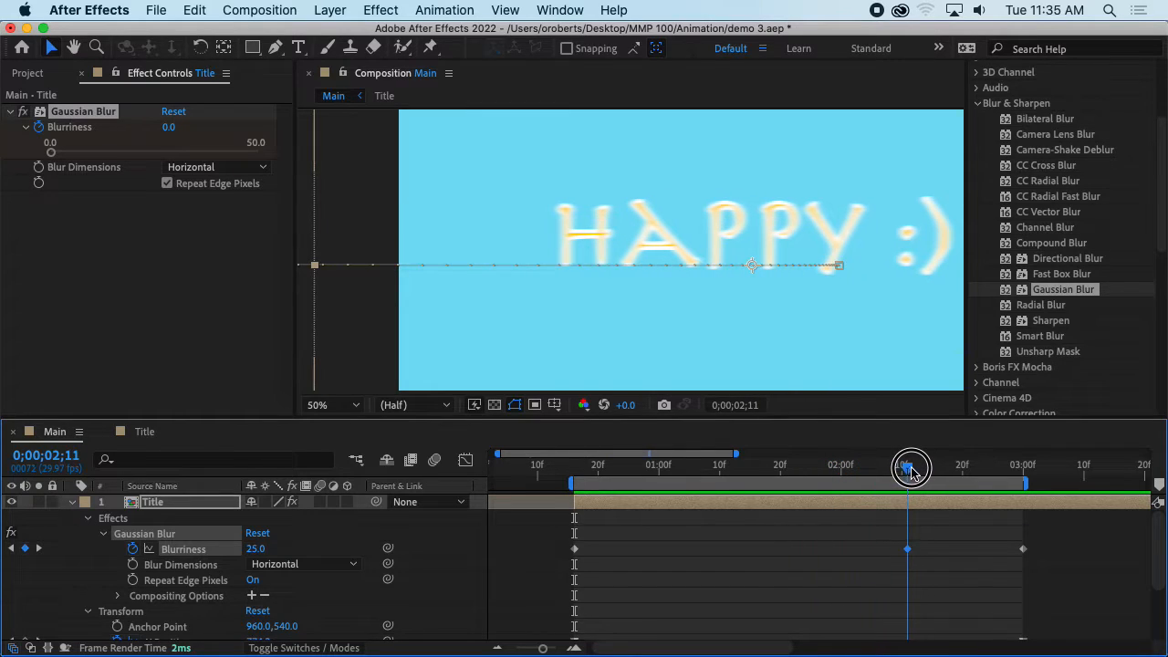
pyautogui.moveTo(171, 127); pyautogui.dragTo(584, 130)
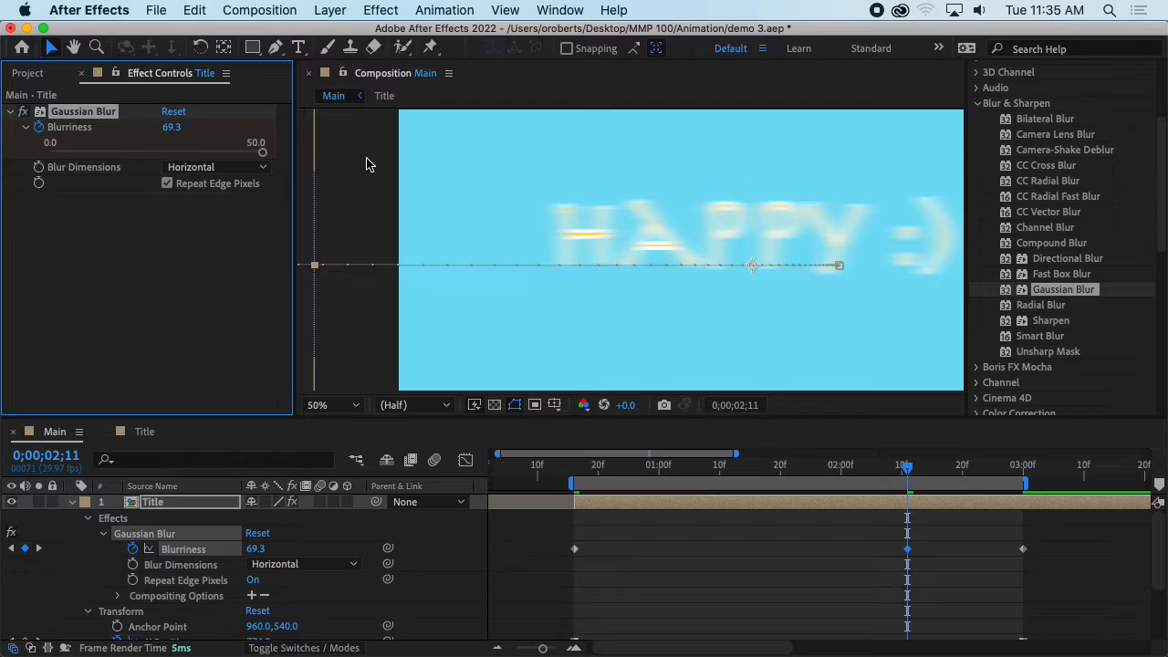
pyautogui.click(169, 128)
pyautogui.write('50')
pyautogui.press('Return')
# - Preview the title's blurred slide-in from 0;00;00;18 with the whole composition frame in view
pyautogui.moveTo(915, 481); pyautogui.dragTo(588, 470)
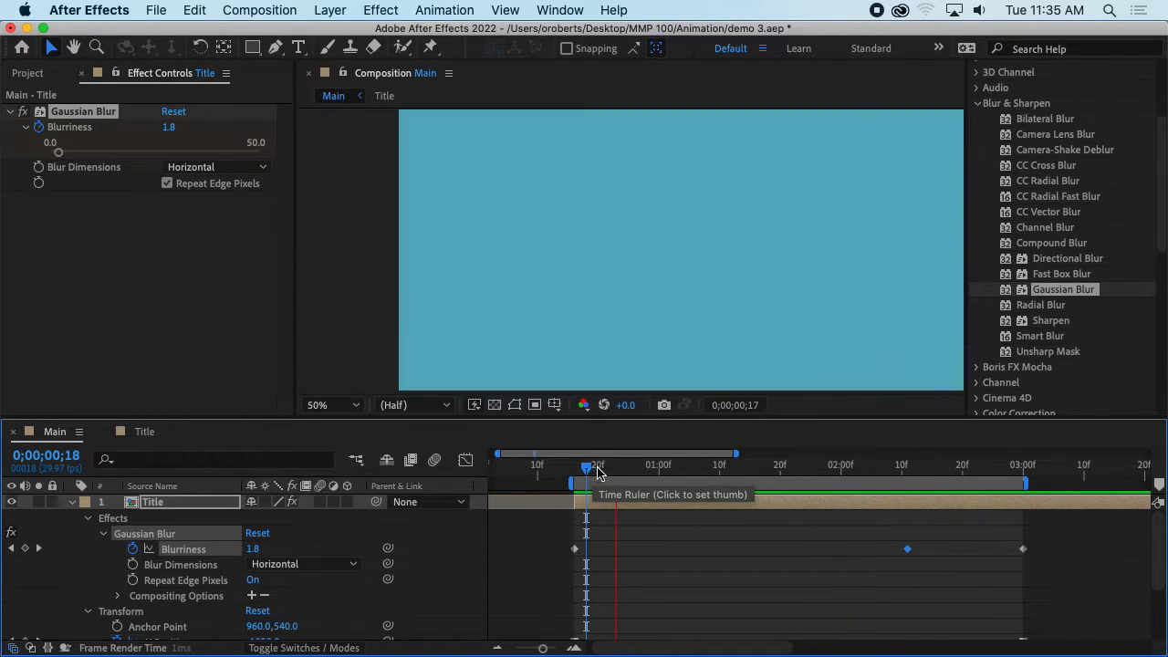
pyautogui.press('space')
pyautogui.scroll(-3, 612, 263)
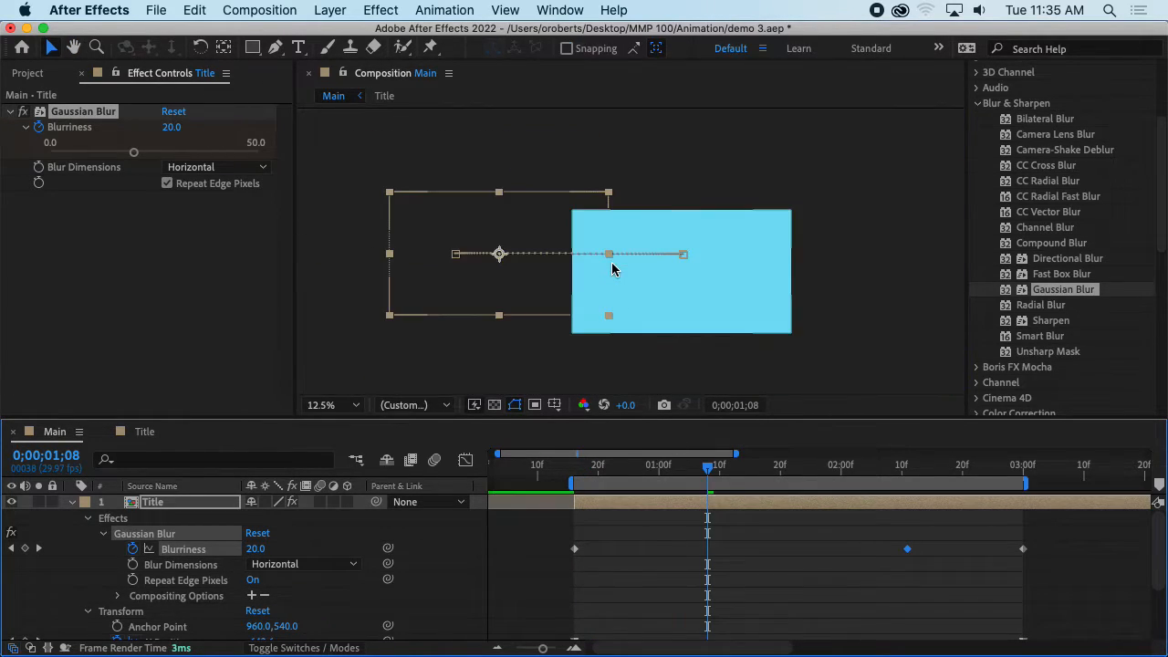
pyautogui.press('space')
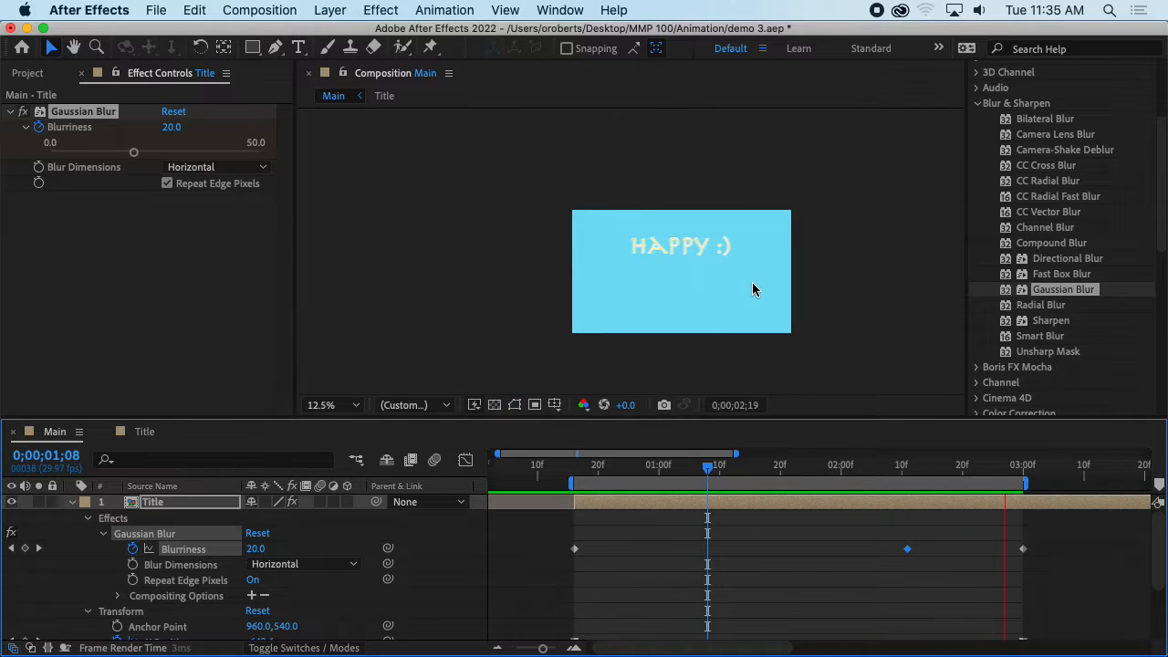
pyautogui.press('space')
pyautogui.scroll(2, 843, 277)
pyautogui.press('space')
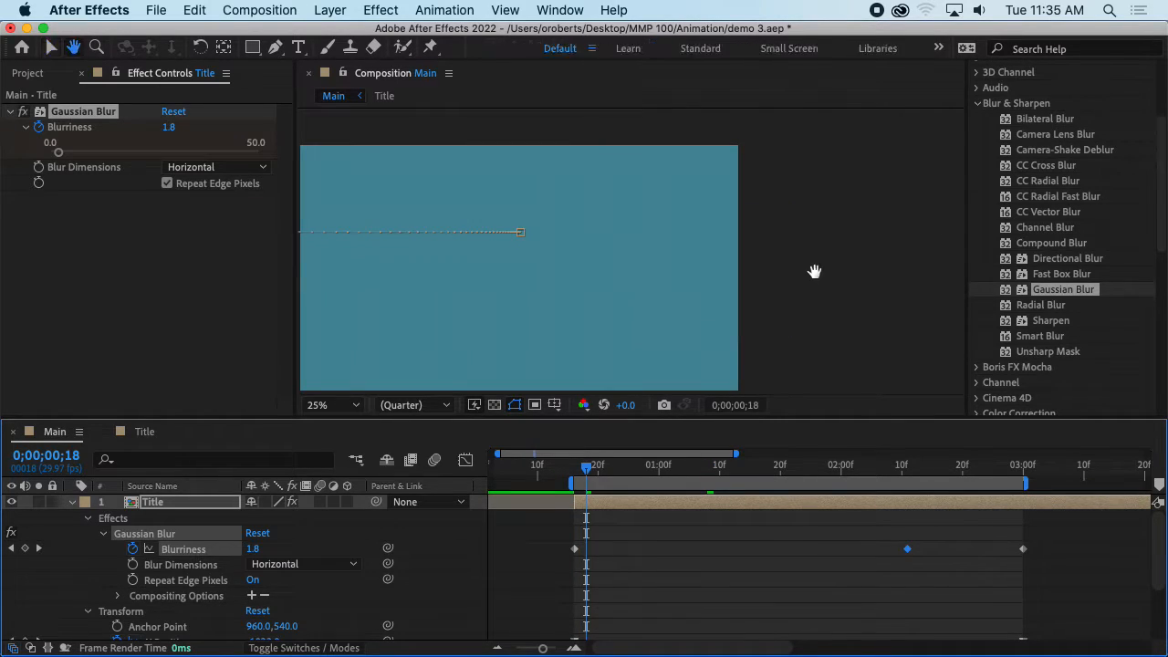
pyautogui.click(861, 262)
pyautogui.moveTo(635, 253); pyautogui.dragTo(751, 240)
pyautogui.press('space')
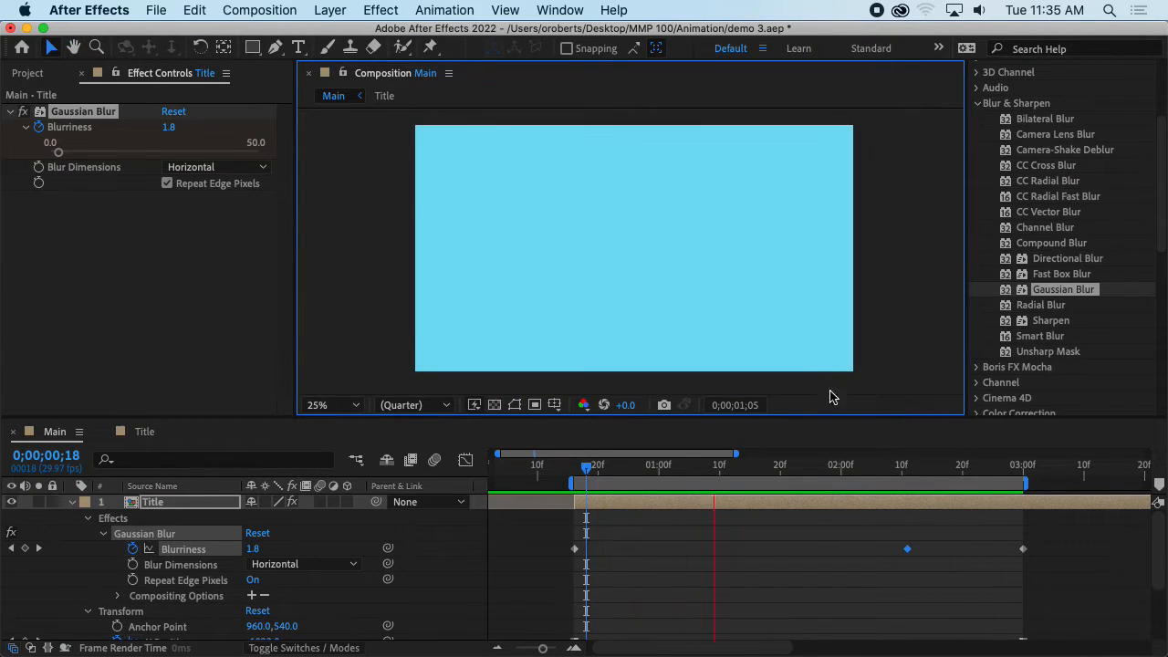
pyautogui.press('space')
# - Move the middle Blurriness keyframe earlier to about 0;00;02;02 and preview the animation
pyautogui.moveTo(907, 548); pyautogui.dragTo(853, 548)
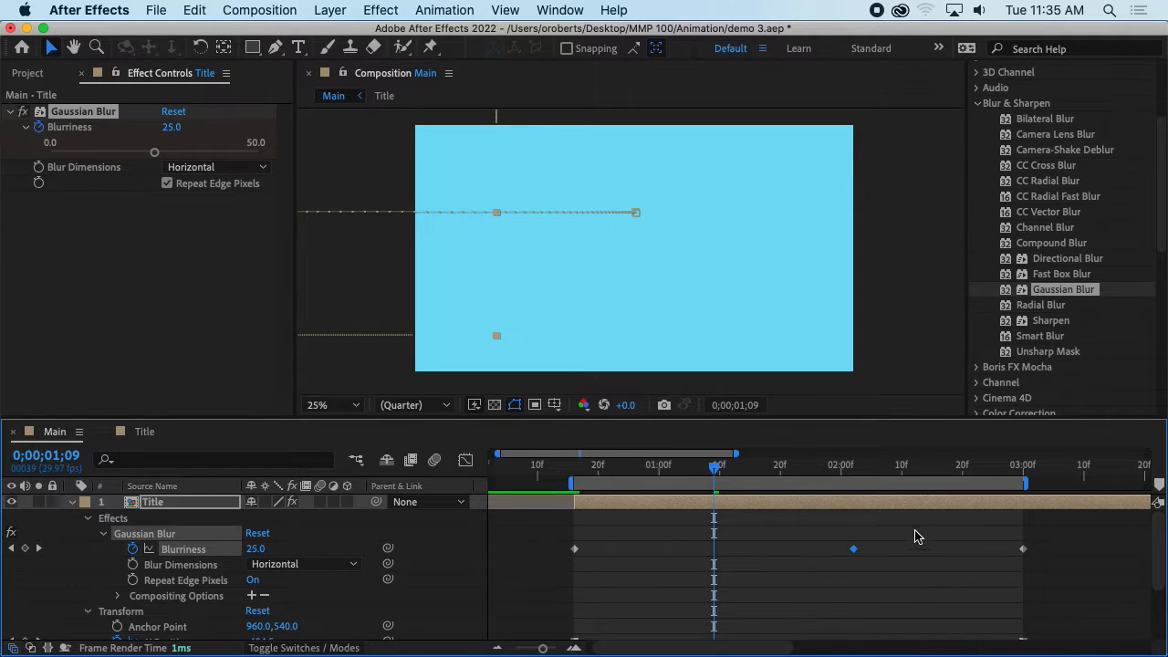
pyautogui.press('space')
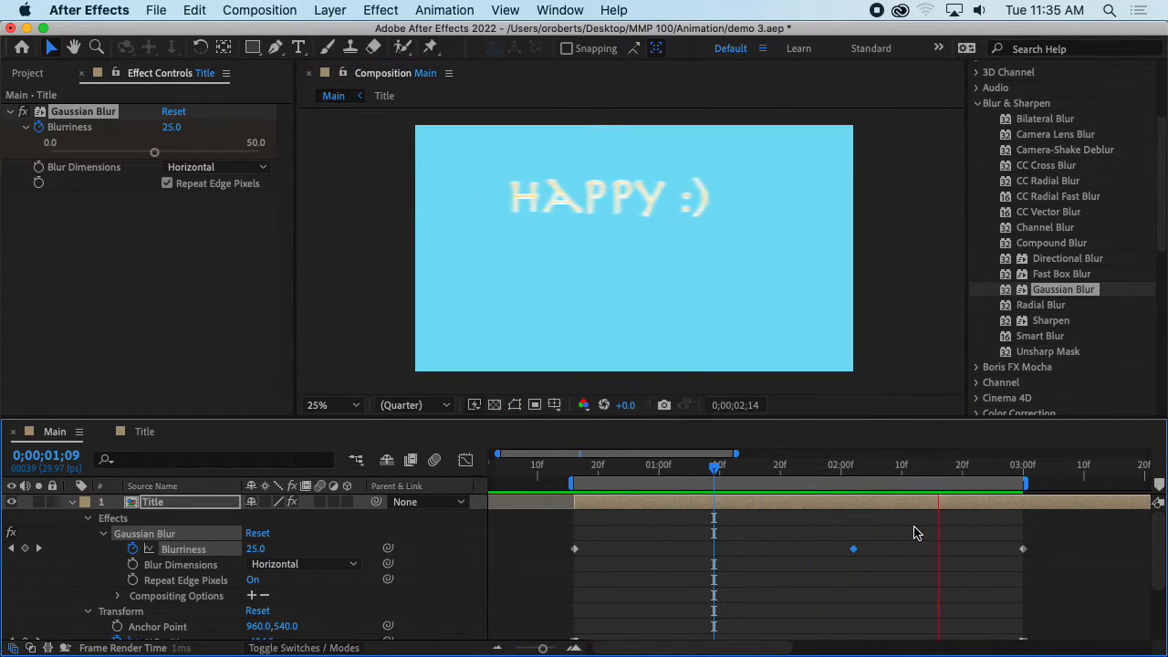
pyautogui.press('space')
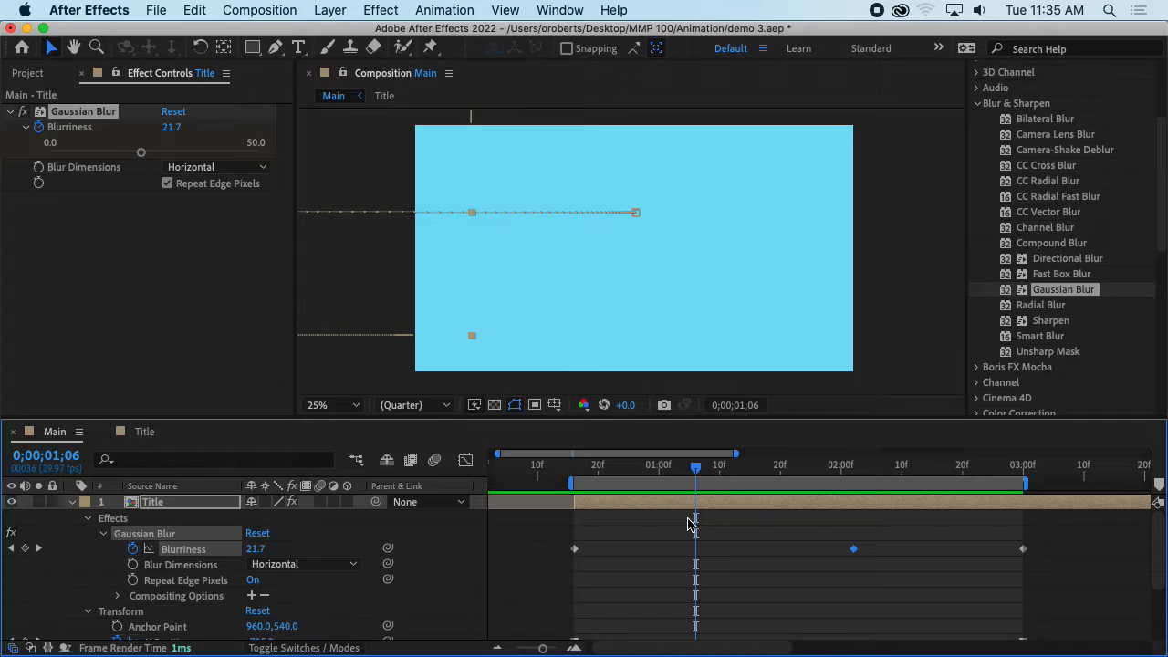
# - Collapse the Title layer's Effects and Transform groups and preview the animation from 0;00;00;15
pyautogui.click(101, 535)
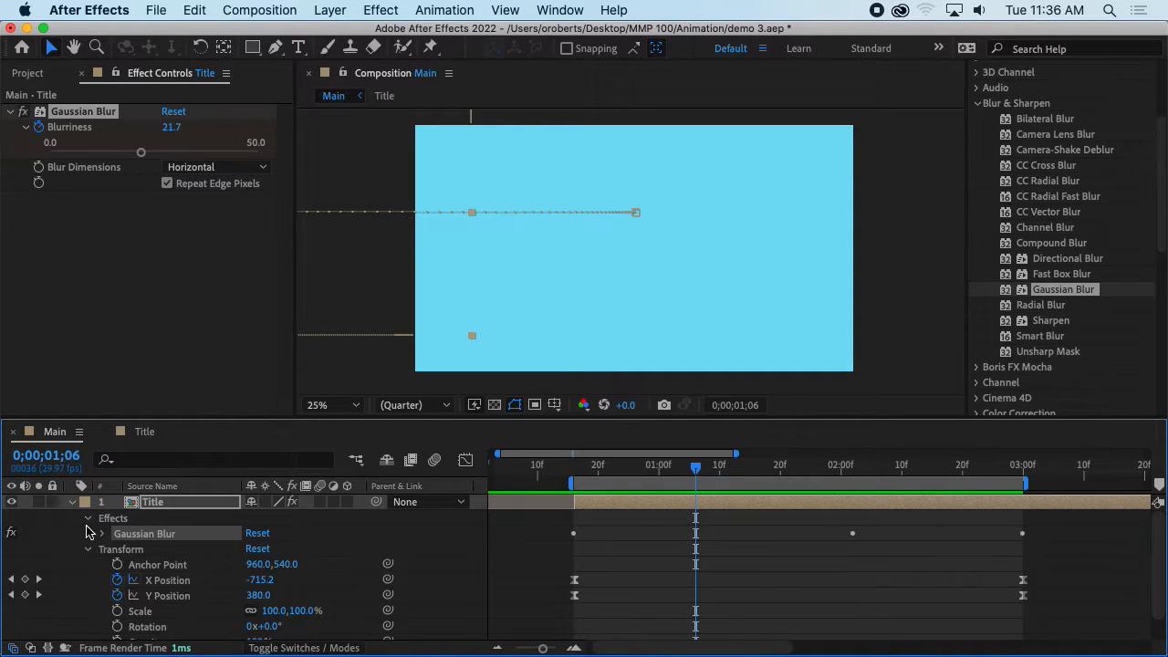
pyautogui.click(88, 519)
pyautogui.click(87, 534)
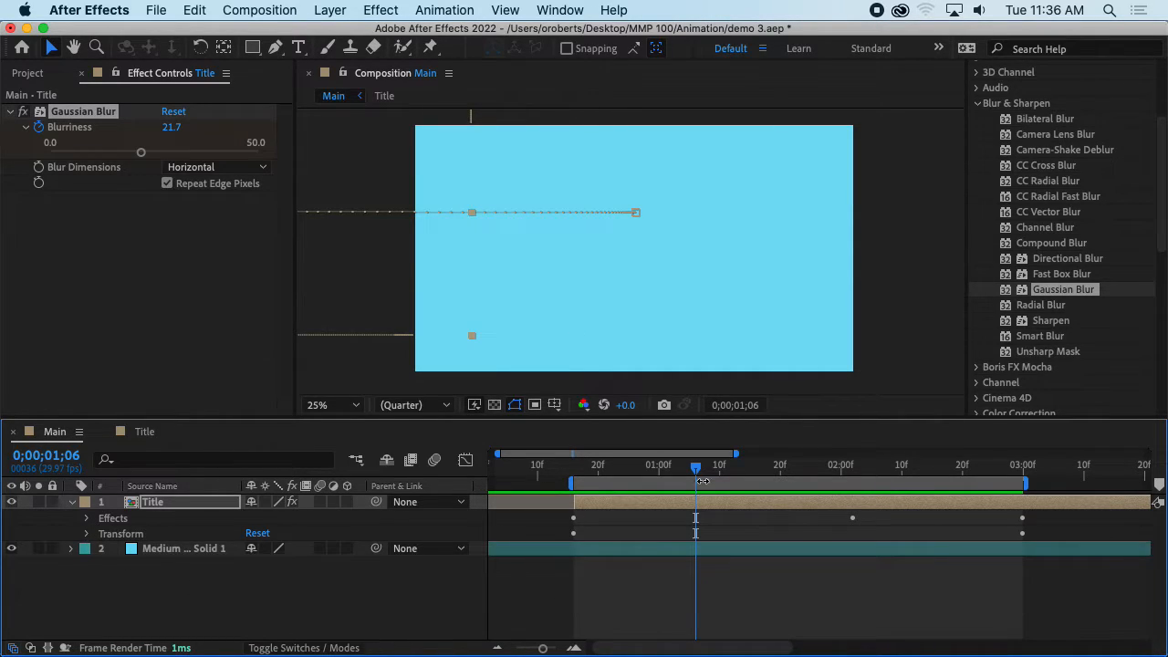
pyautogui.moveTo(695, 468); pyautogui.dragTo(565, 469)
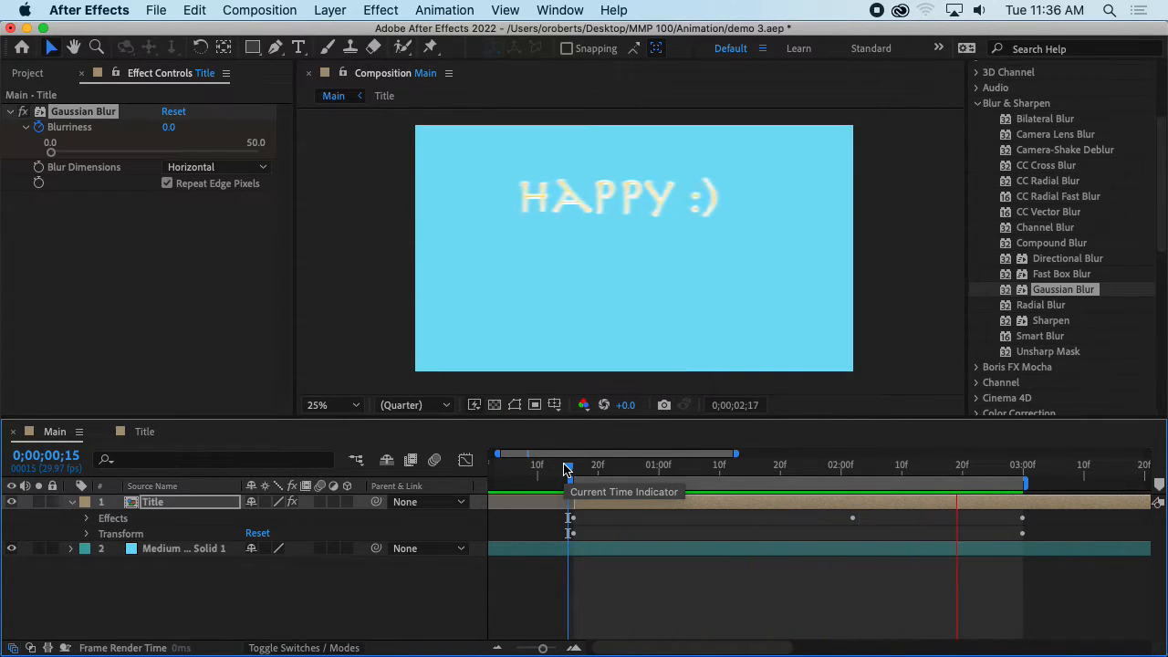
pyautogui.moveTo(566, 469); pyautogui.dragTo(575, 469)
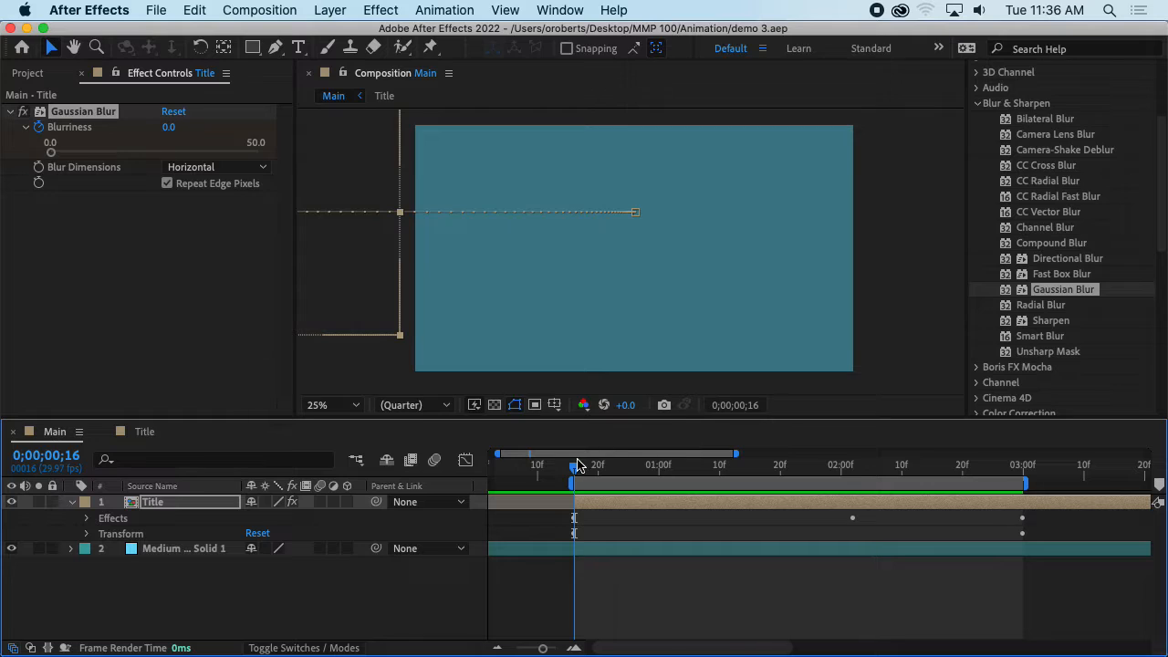
# - Set the current time to 0;00;03;00 and extend the work area's end to 0;00;04;00
pyautogui.moveTo(578, 466); pyautogui.dragTo(1023, 469)
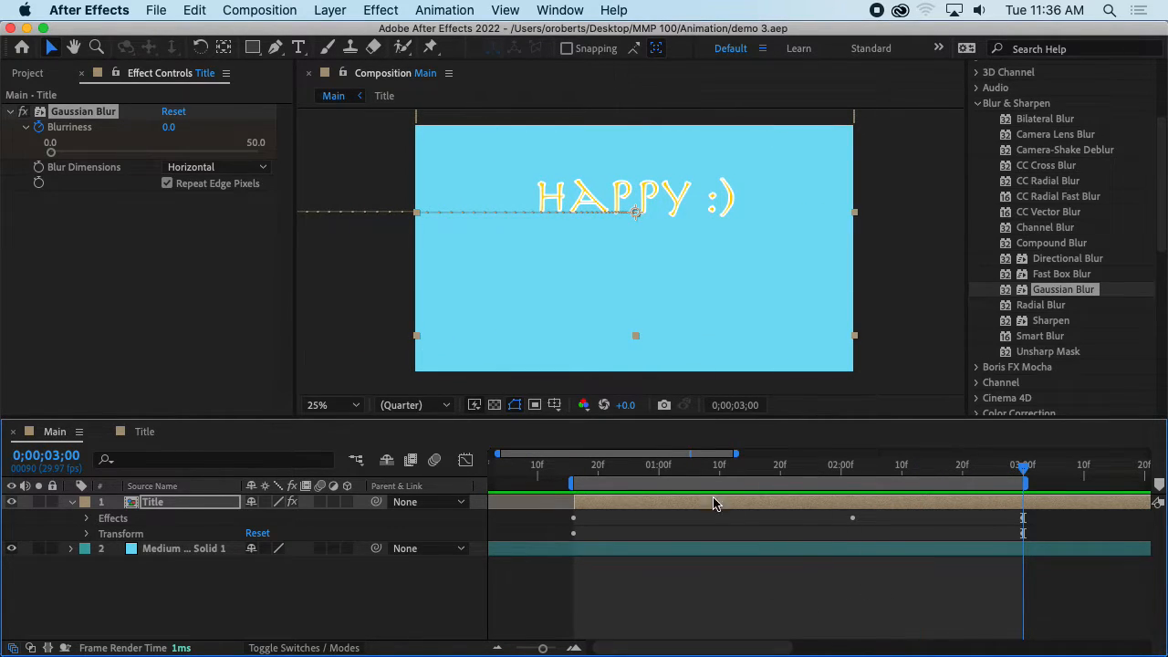
pyautogui.moveTo(735, 453); pyautogui.dragTo(885, 456)
pyautogui.moveTo(780, 482); pyautogui.dragTo(880, 481)
# - Collapse the Blur & Sharpen effects category and expand the Stylize category
pyautogui.scroll(3, 1024, 120)
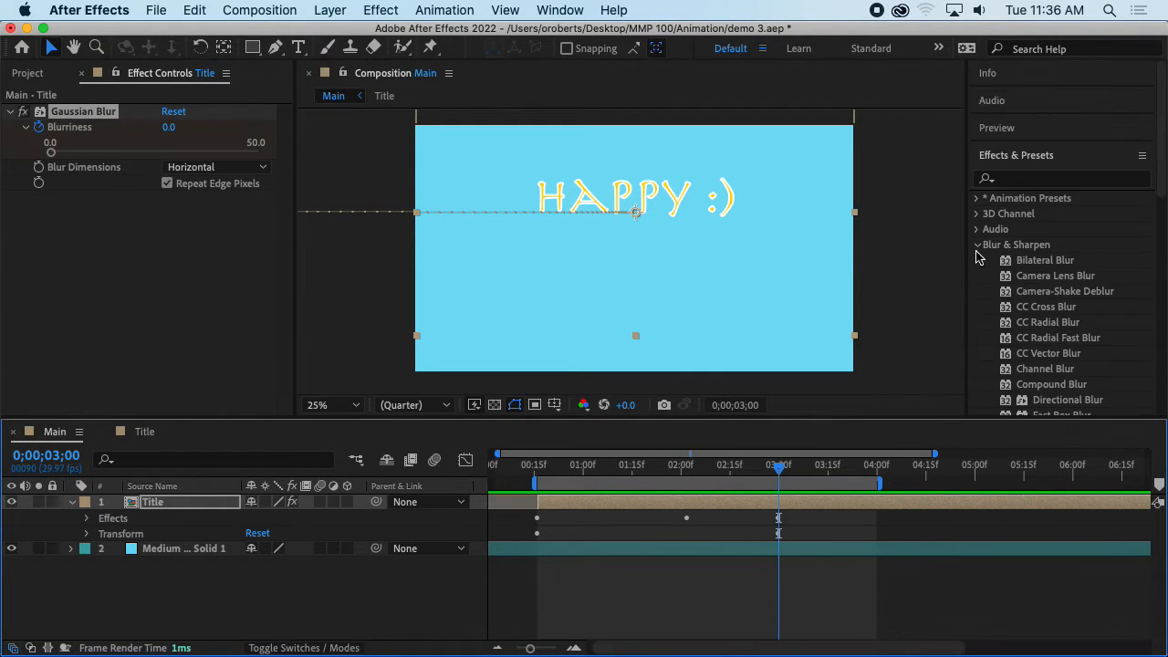
pyautogui.click(976, 246)
pyautogui.scroll(-2, 1031, 243)
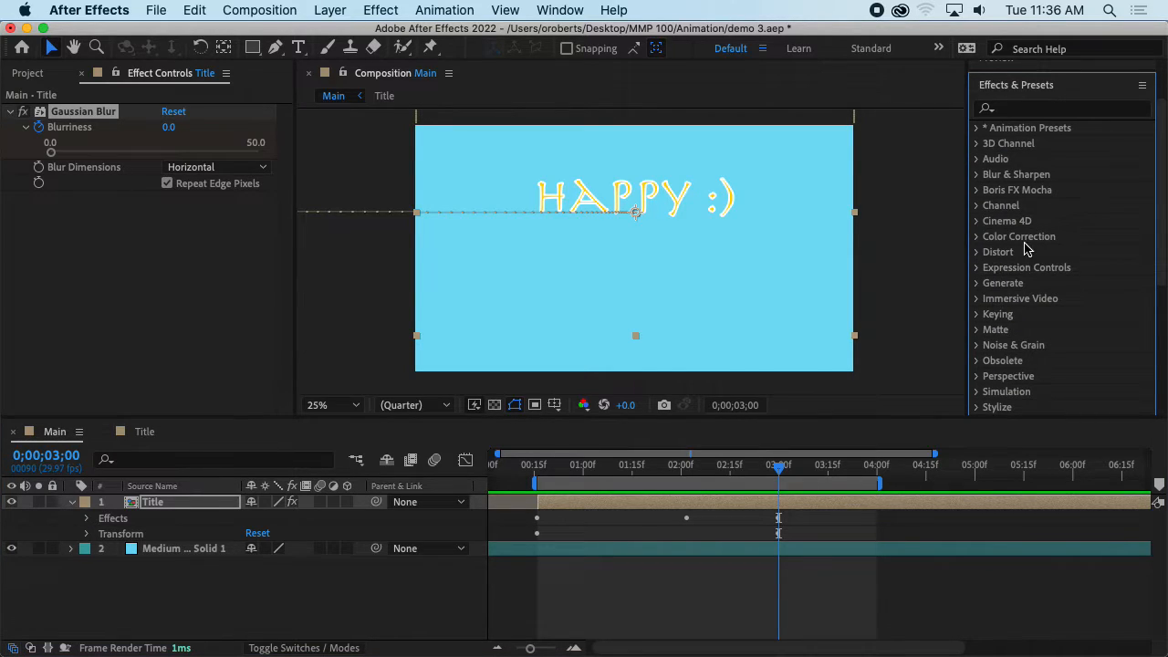
pyautogui.scroll(-1, 1047, 261)
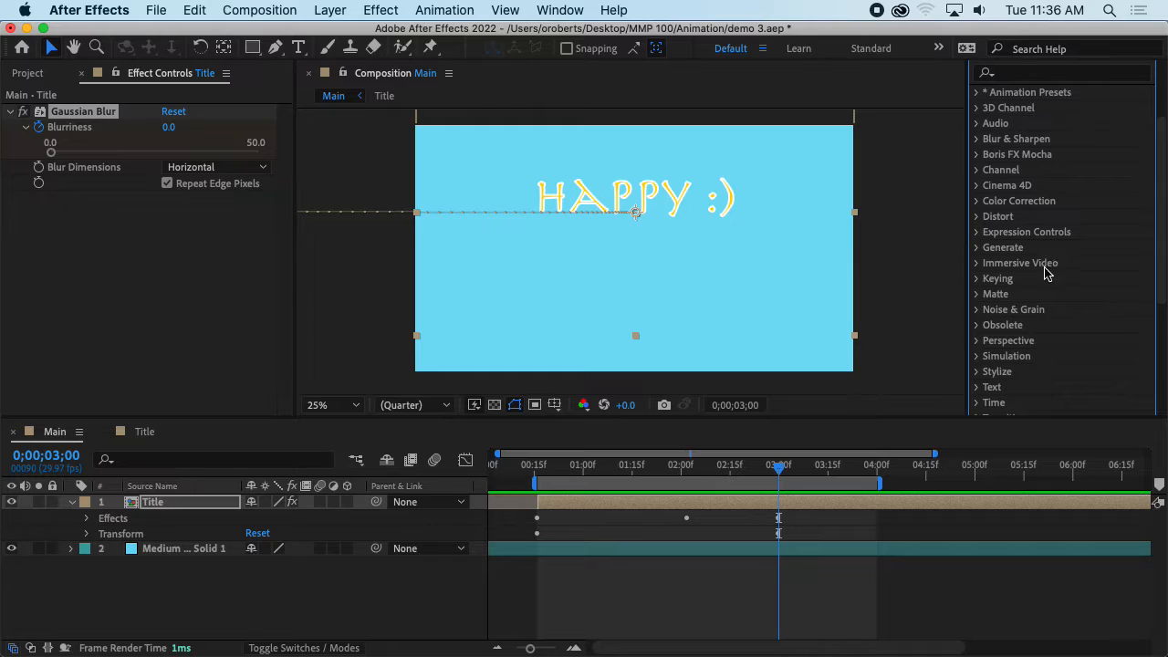
pyautogui.scroll(-1, 1040, 276)
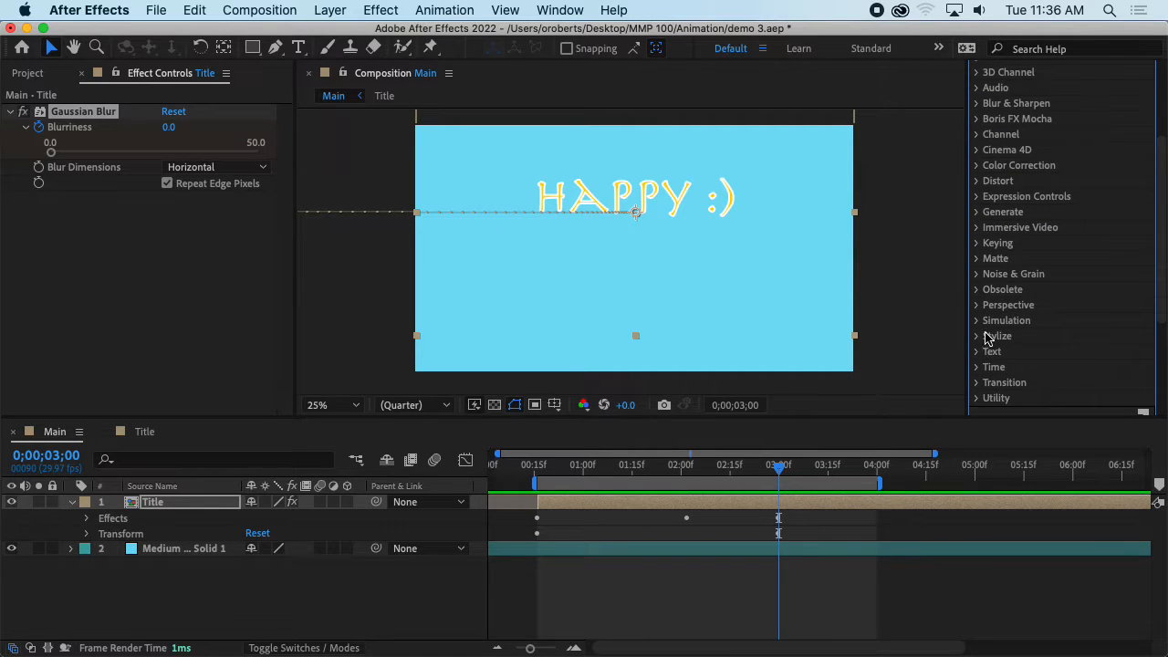
pyautogui.scroll(-1, 994, 324)
pyautogui.click(975, 302)
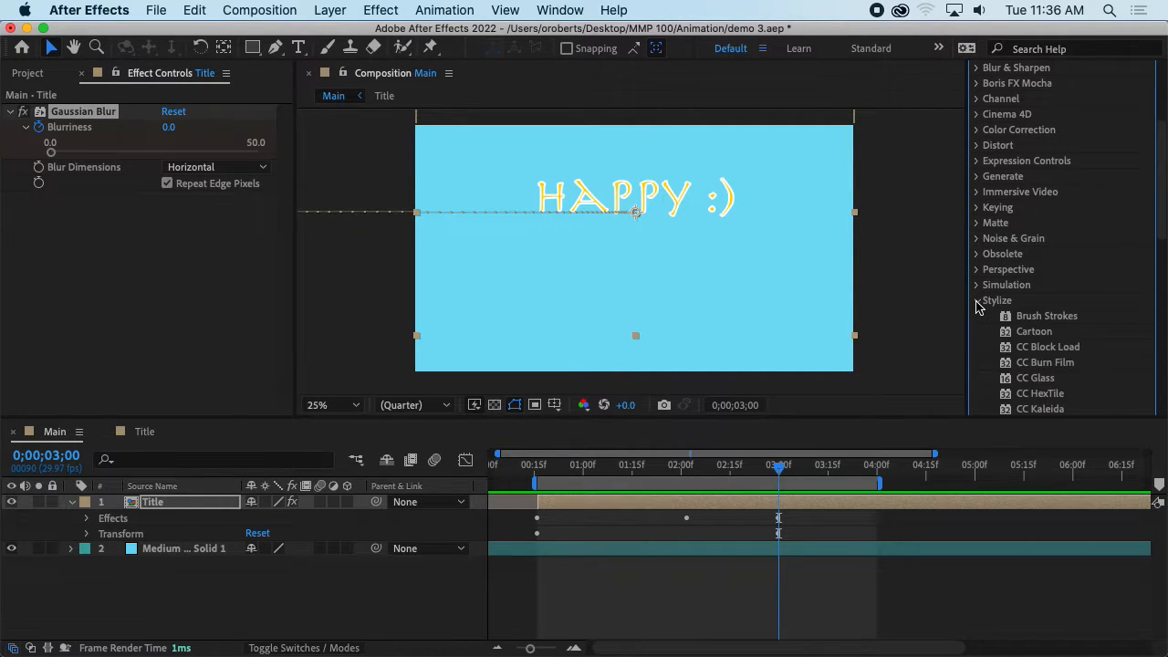
# - Apply the Stylize Glow effect to the Title layer and collapse its Gaussian Blur settings
pyautogui.scroll(-5, 1003, 298)
pyautogui.scroll(-2, 1020, 290)
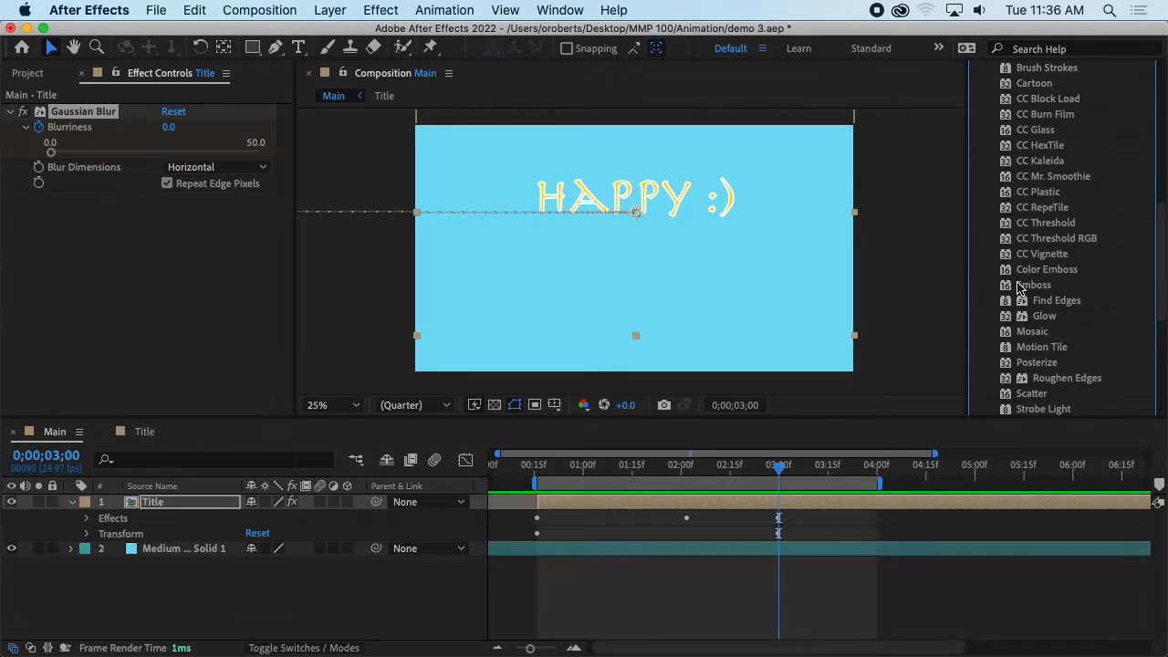
pyautogui.click(1041, 316)
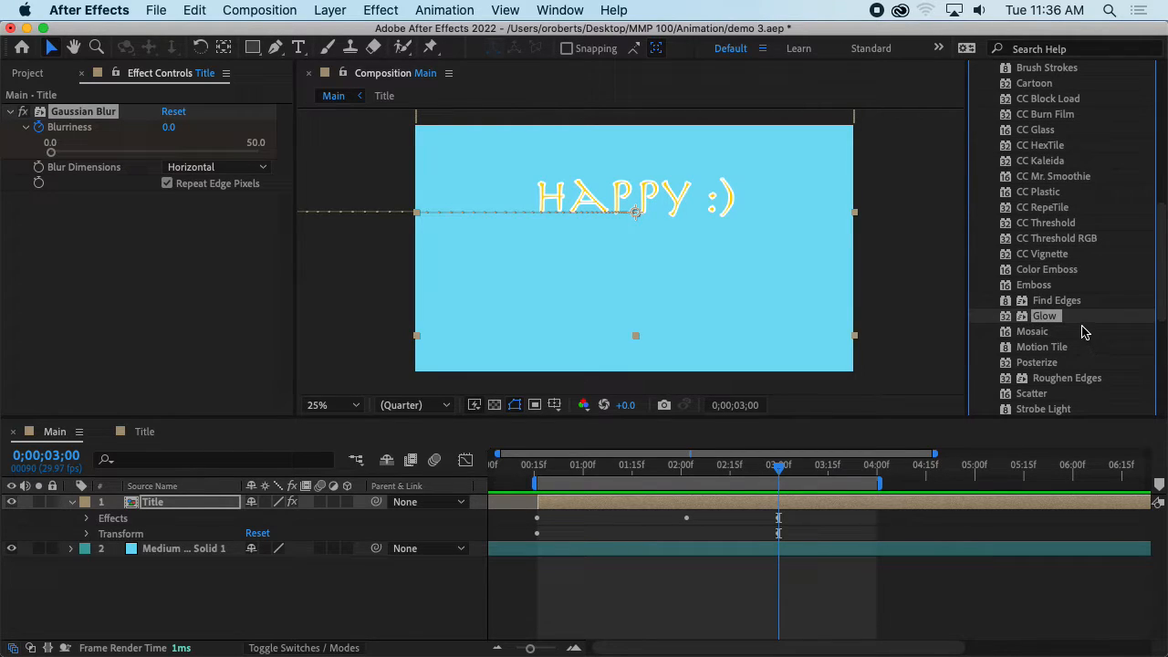
pyautogui.moveTo(1056, 323); pyautogui.dragTo(818, 501)
pyautogui.scroll(2, 135, 185)
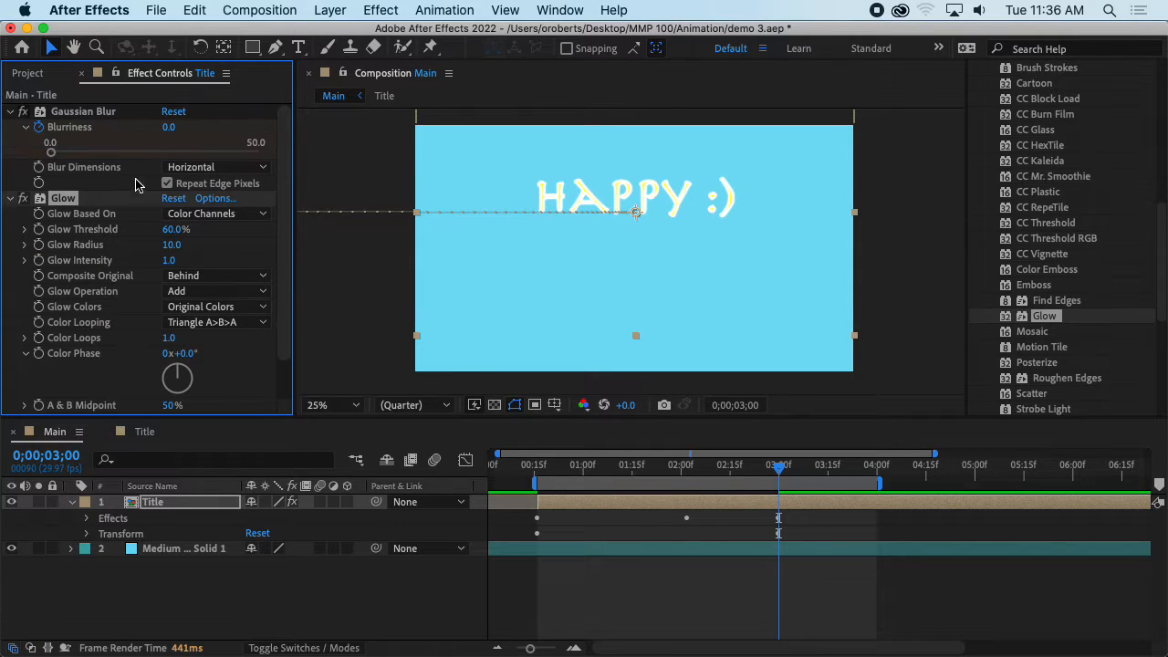
pyautogui.click(11, 113)
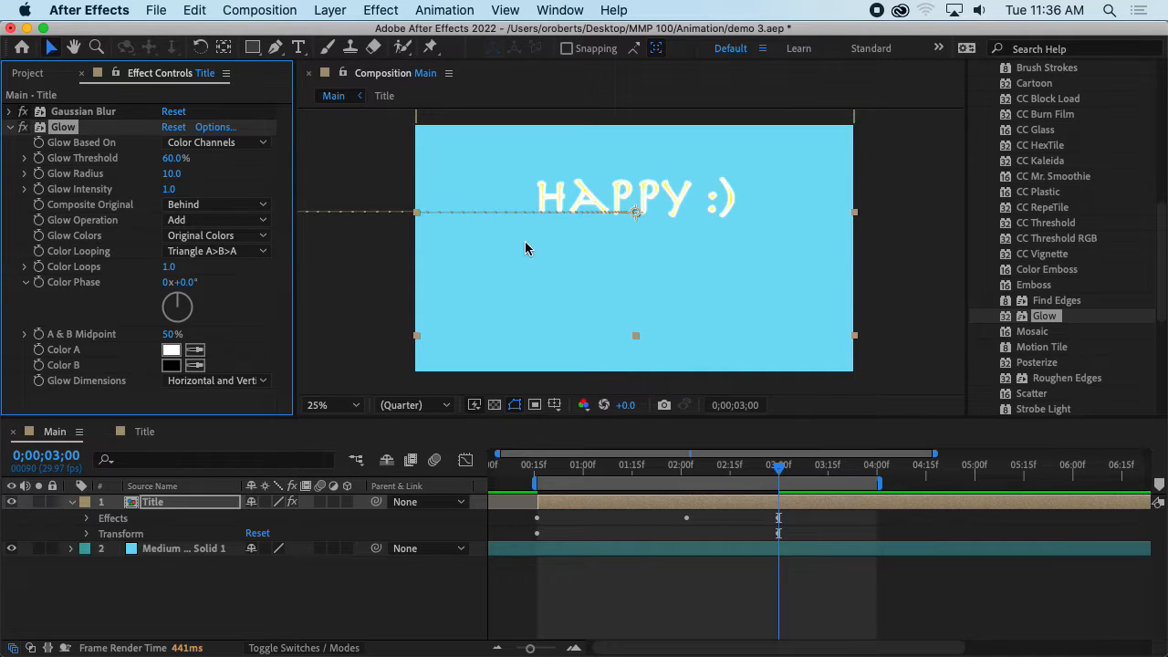
# - Set the Title's Glow Intensity to 0 and enable keyframing for it at 0;00;03;00
pyautogui.scroll(2, 626, 215)
pyautogui.moveTo(626, 211); pyautogui.dragTo(647, 347)
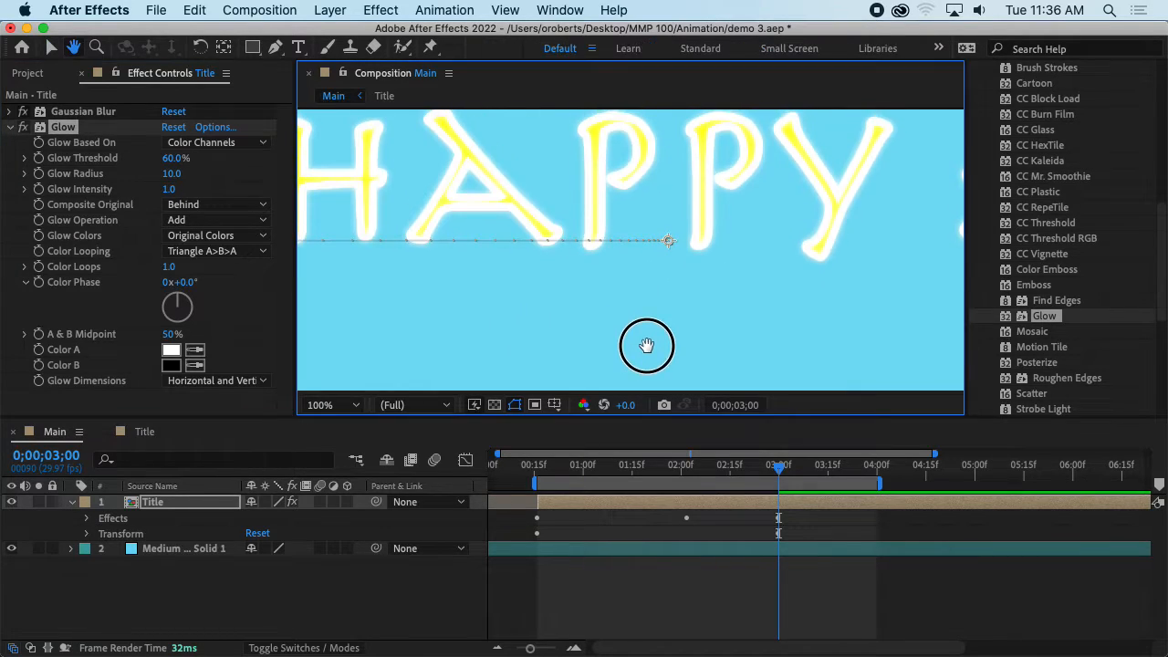
pyautogui.moveTo(621, 300); pyautogui.dragTo(692, 339)
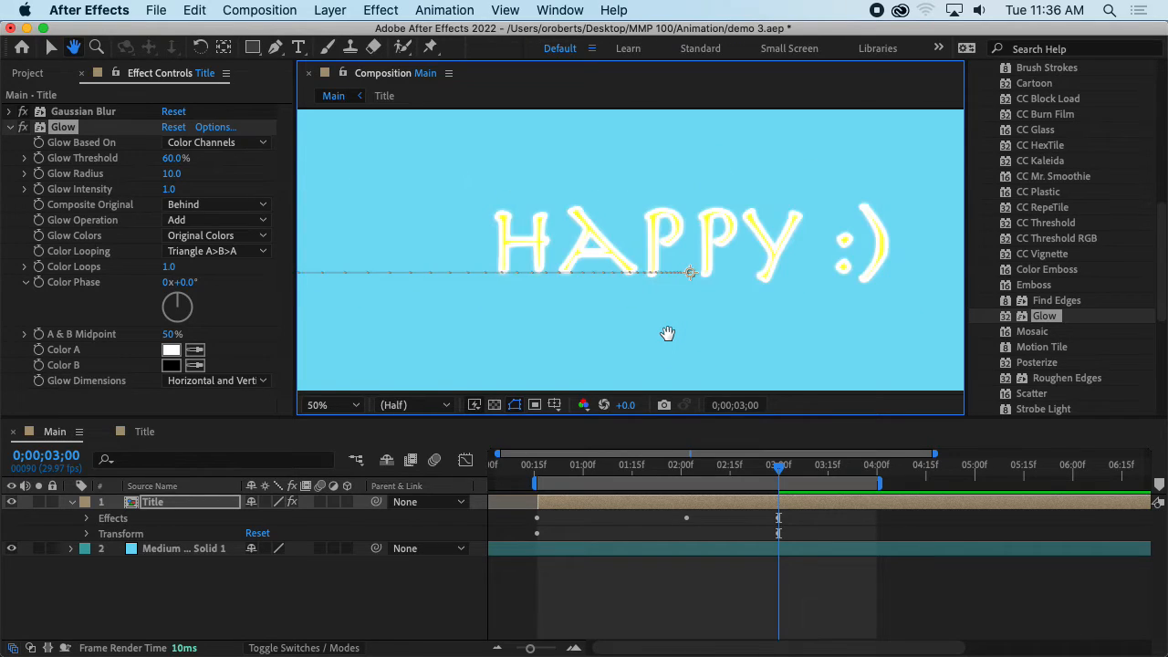
pyautogui.press('v')
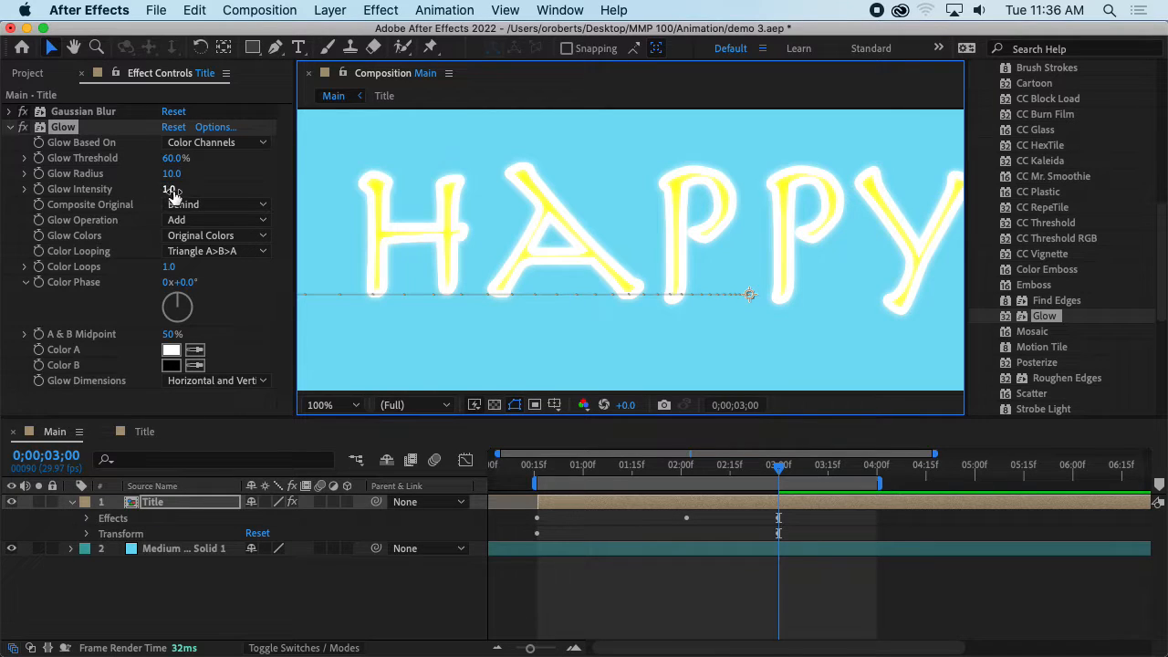
pyautogui.moveTo(171, 191); pyautogui.dragTo(103, 208)
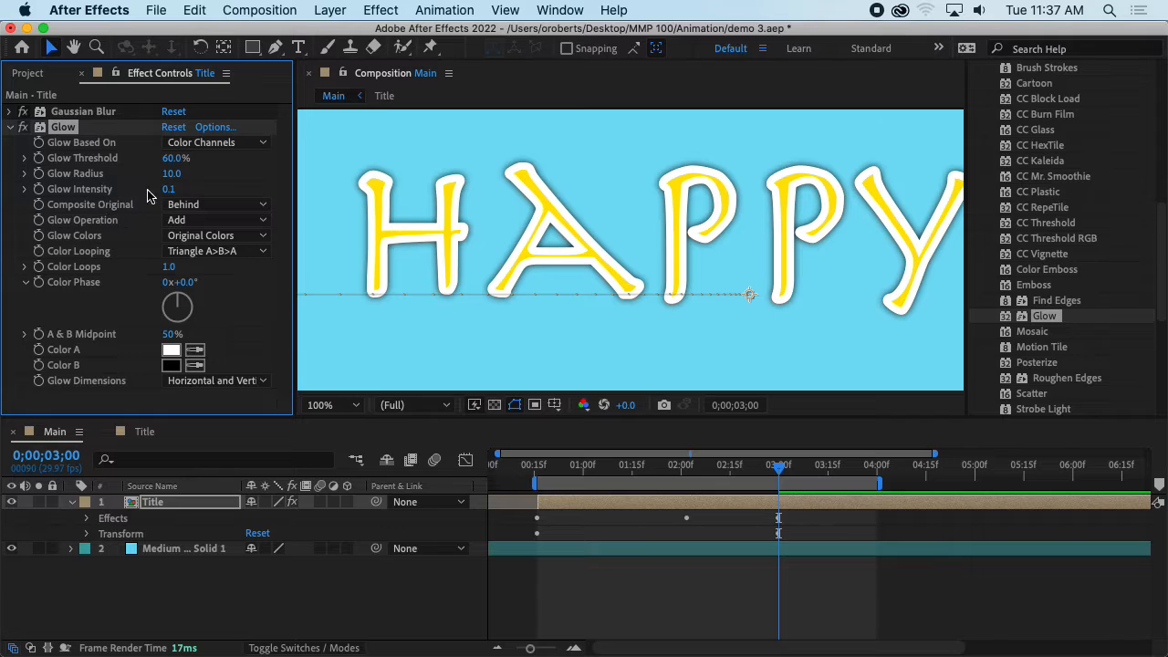
pyautogui.moveTo(168, 191); pyautogui.dragTo(105, 192)
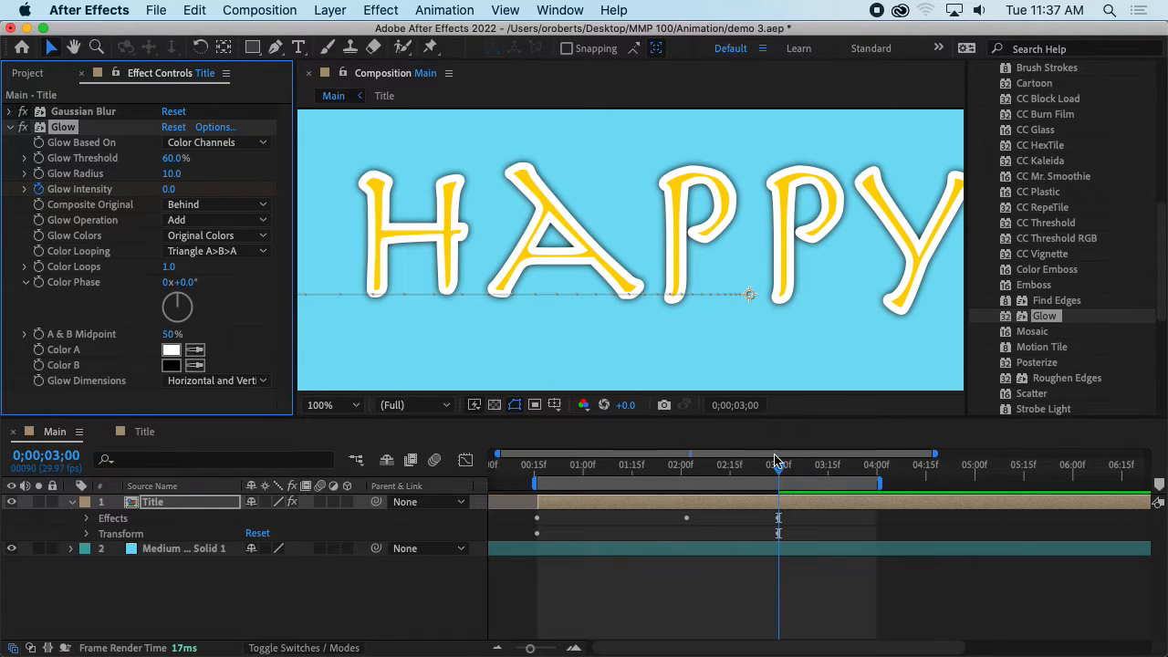
# - Add a Glow Intensity keyframe of 1 at 0;00;03;15
pyautogui.moveTo(779, 471); pyautogui.dragTo(830, 474)
pyautogui.moveTo(168, 192); pyautogui.dragTo(417, 214)
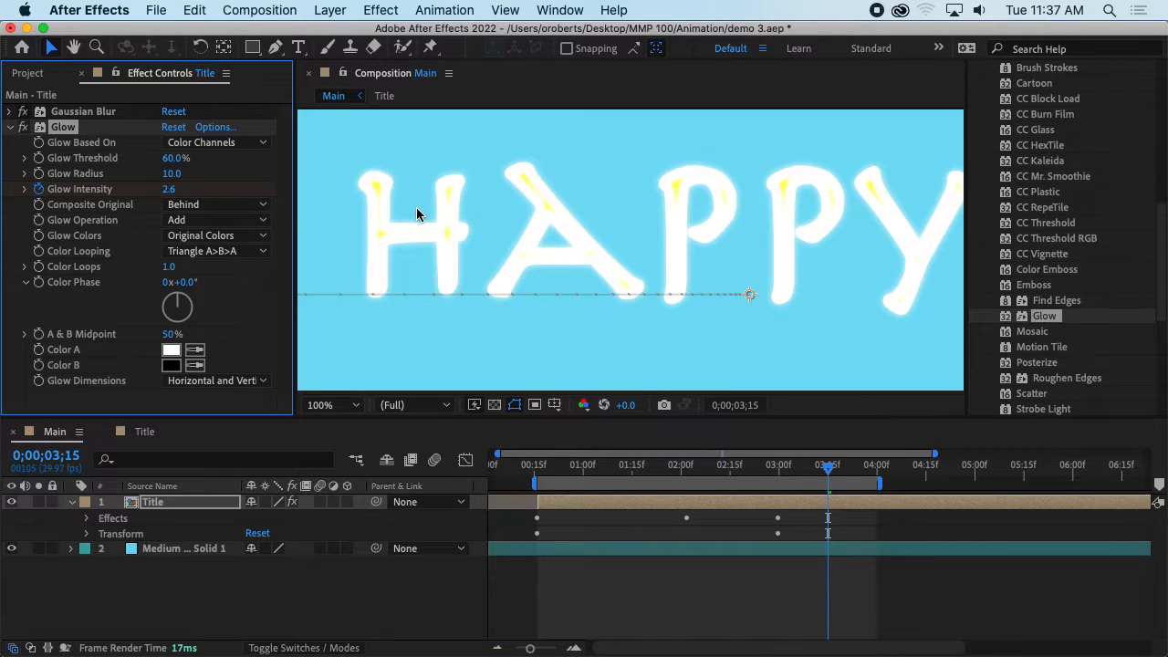
pyautogui.click(173, 191)
pyautogui.write('1')
pyautogui.press('Return')
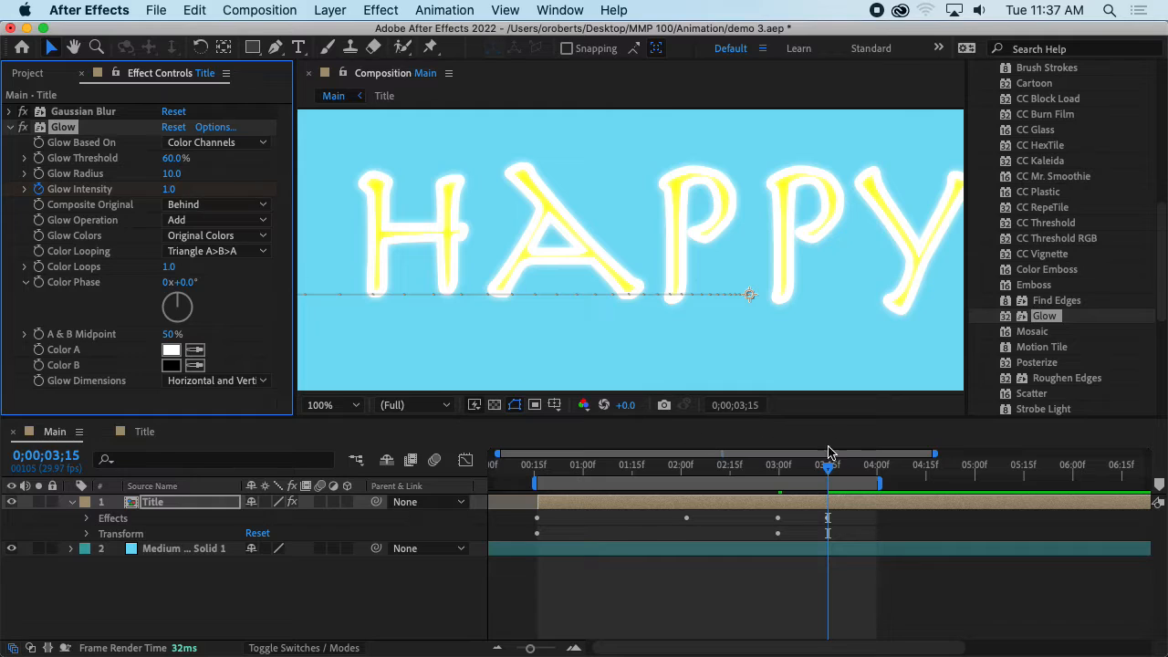
# - Add a Glow Intensity keyframe of 0 on the Title at 0;00;04;00
pyautogui.moveTo(827, 470); pyautogui.dragTo(877, 473)
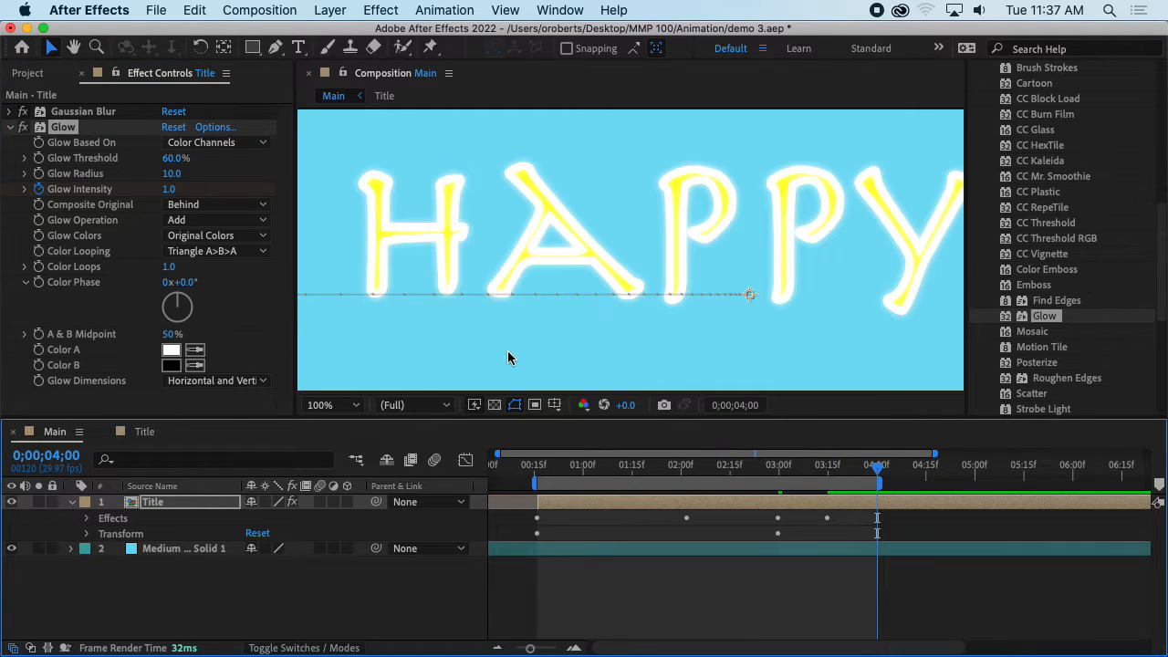
pyautogui.moveTo(169, 188); pyautogui.dragTo(11, 189)
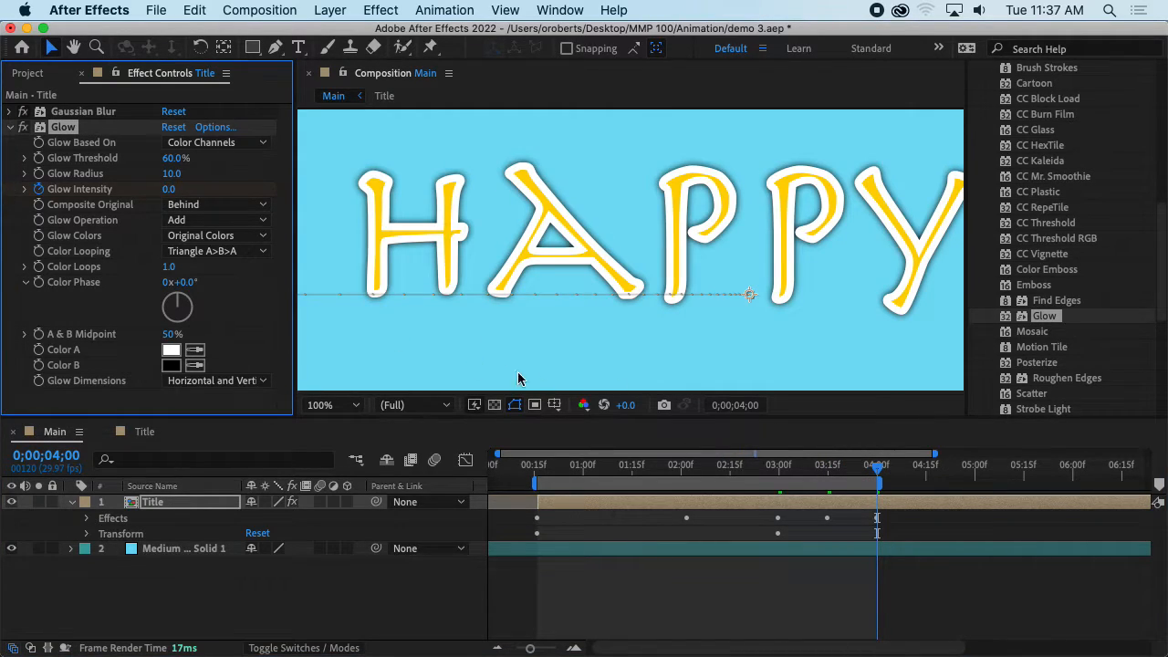
# - Play back the Title's slide-in and glow with the whole composition in view, replaying the part from about 0;00;02;23
pyautogui.moveTo(878, 473); pyautogui.dragTo(712, 470)
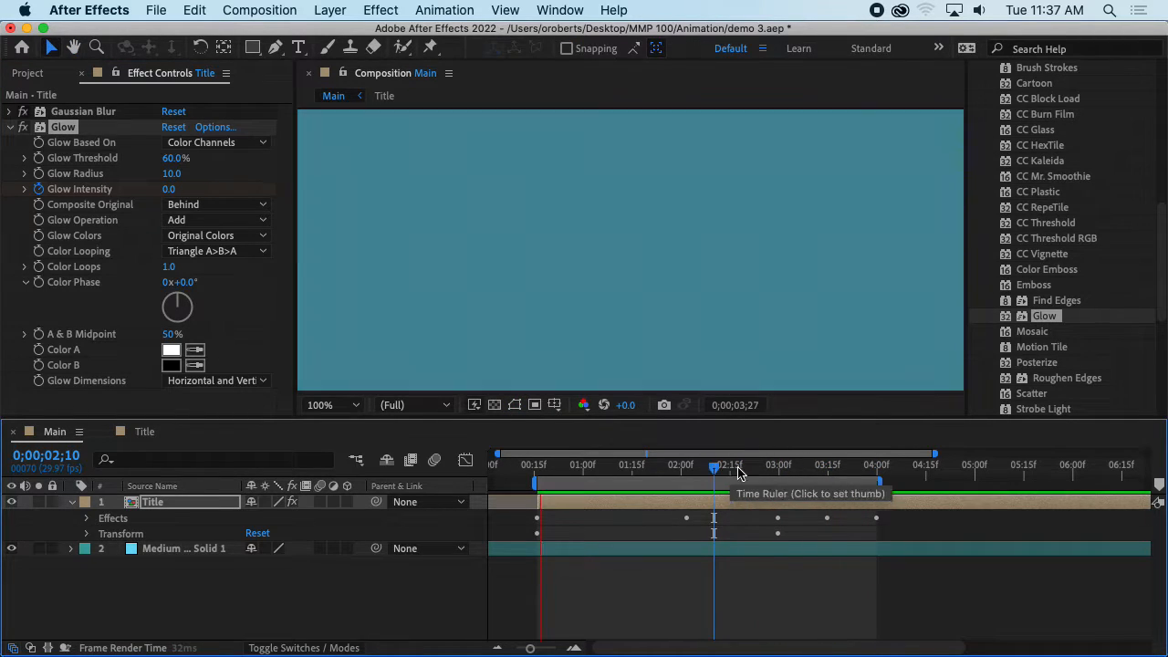
pyautogui.press('space')
pyautogui.scroll(-6, 662, 279)
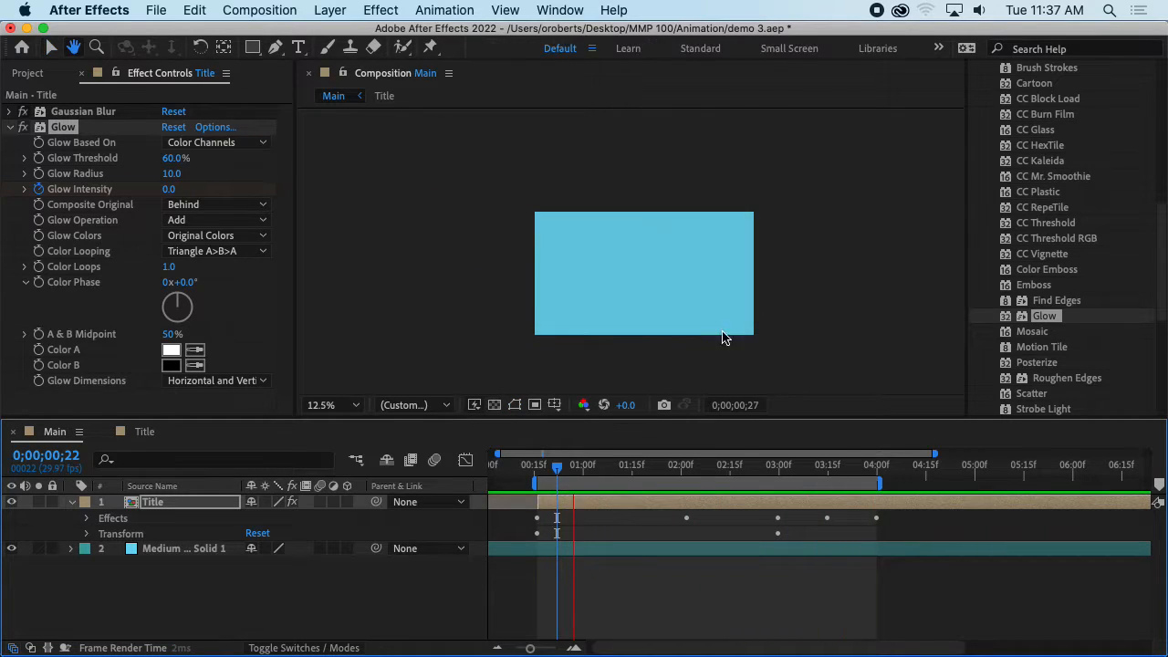
pyautogui.click(777, 467)
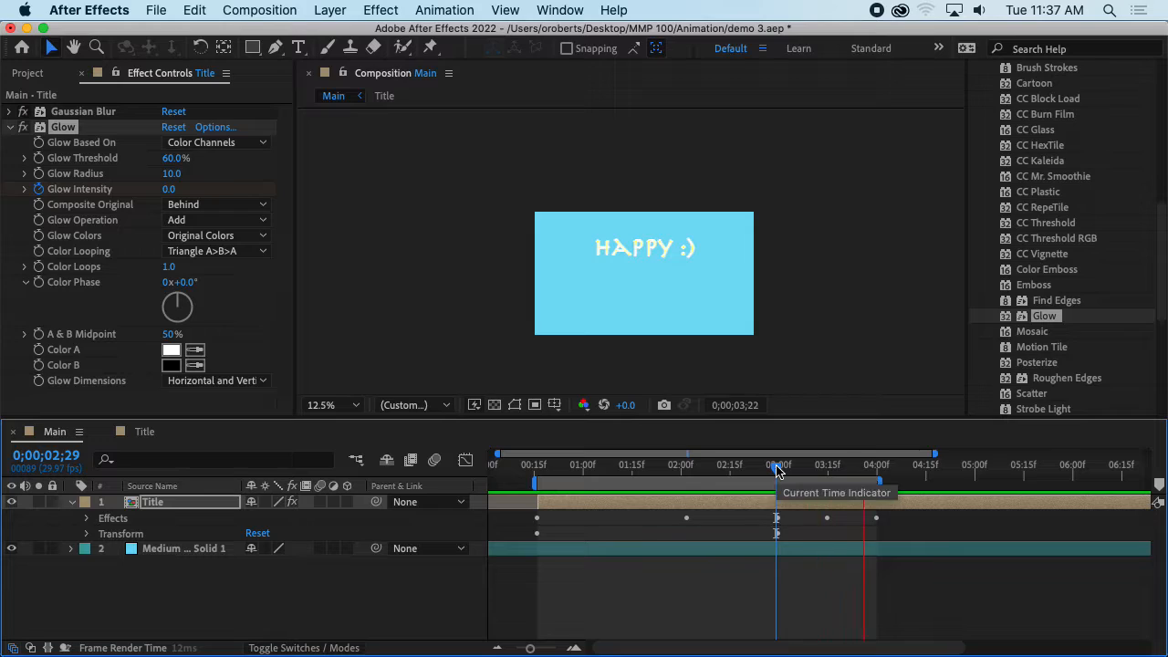
pyautogui.moveTo(775, 468); pyautogui.dragTo(756, 473)
pyautogui.press('space')
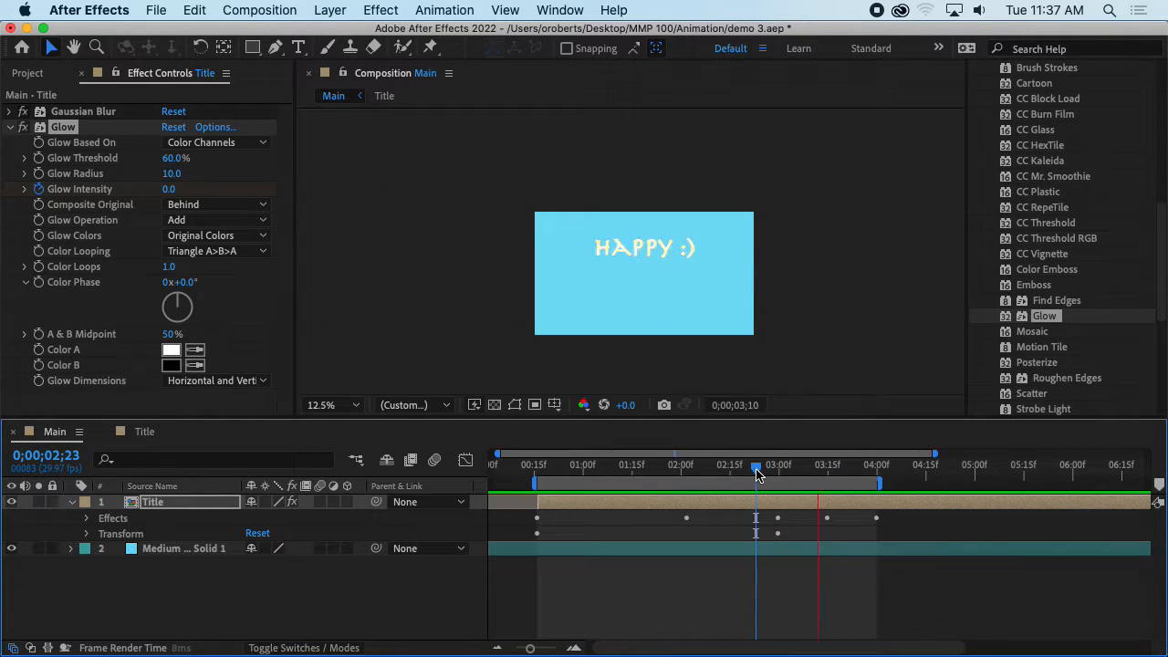
pyautogui.press('space')
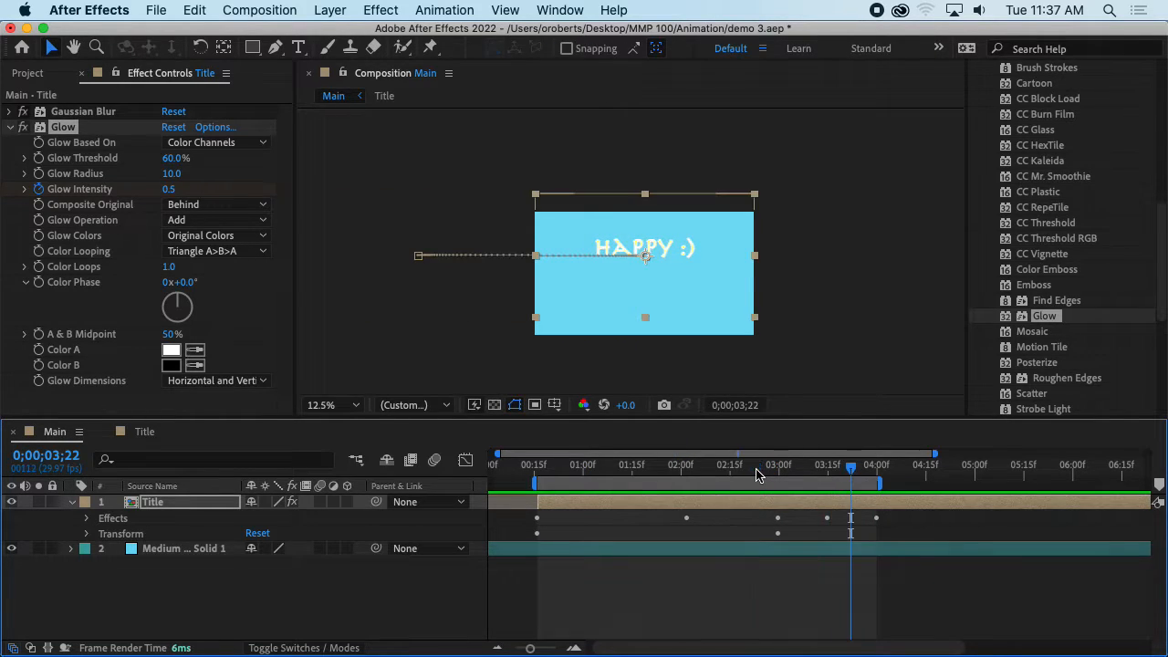
# - Remove the white stroke from the Happy :) text inside the Title composition and save the project
pyautogui.doubleClick(141, 504)
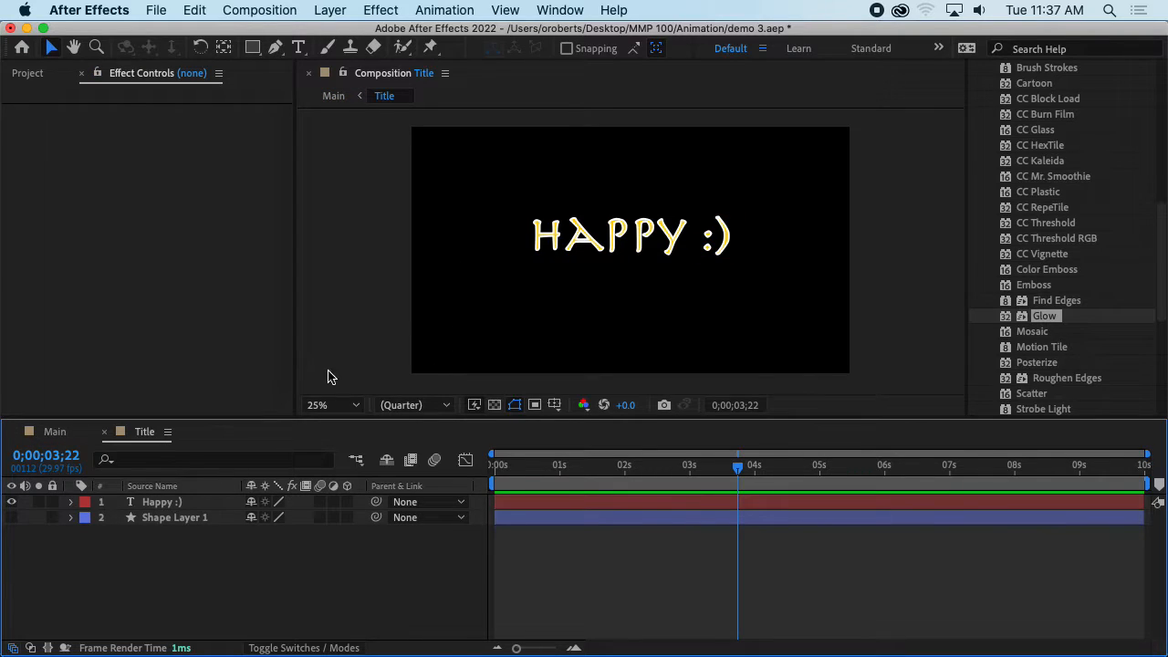
pyautogui.click(652, 239)
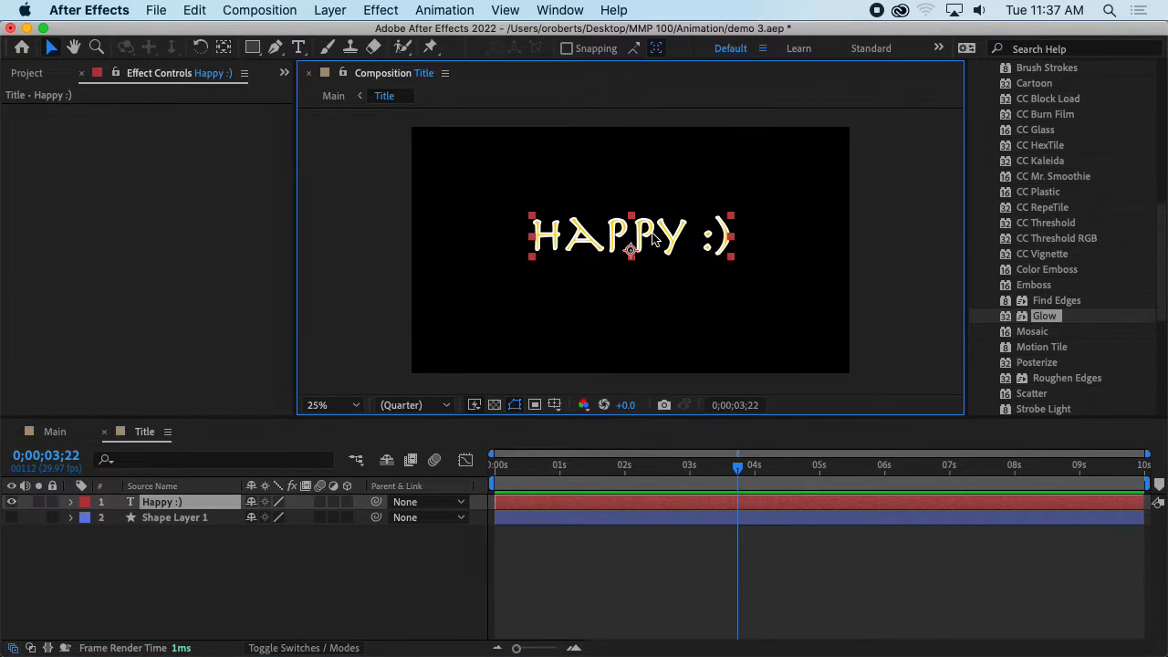
pyautogui.scroll(10, 1012, 160)
pyautogui.click(1014, 157)
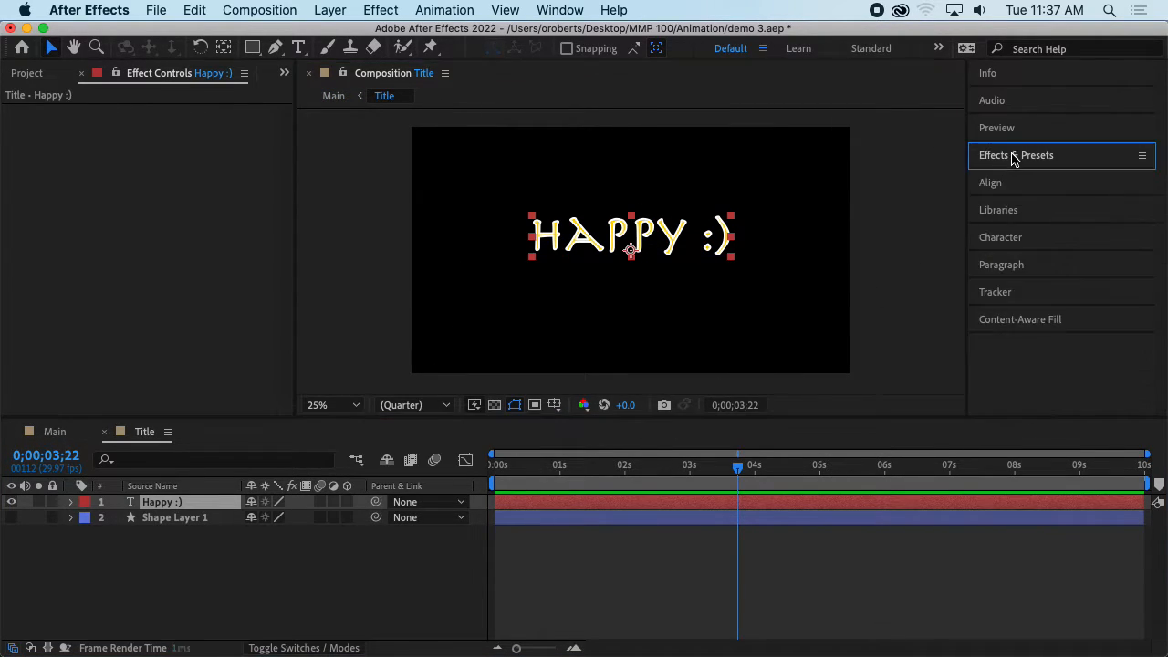
pyautogui.click(1021, 239)
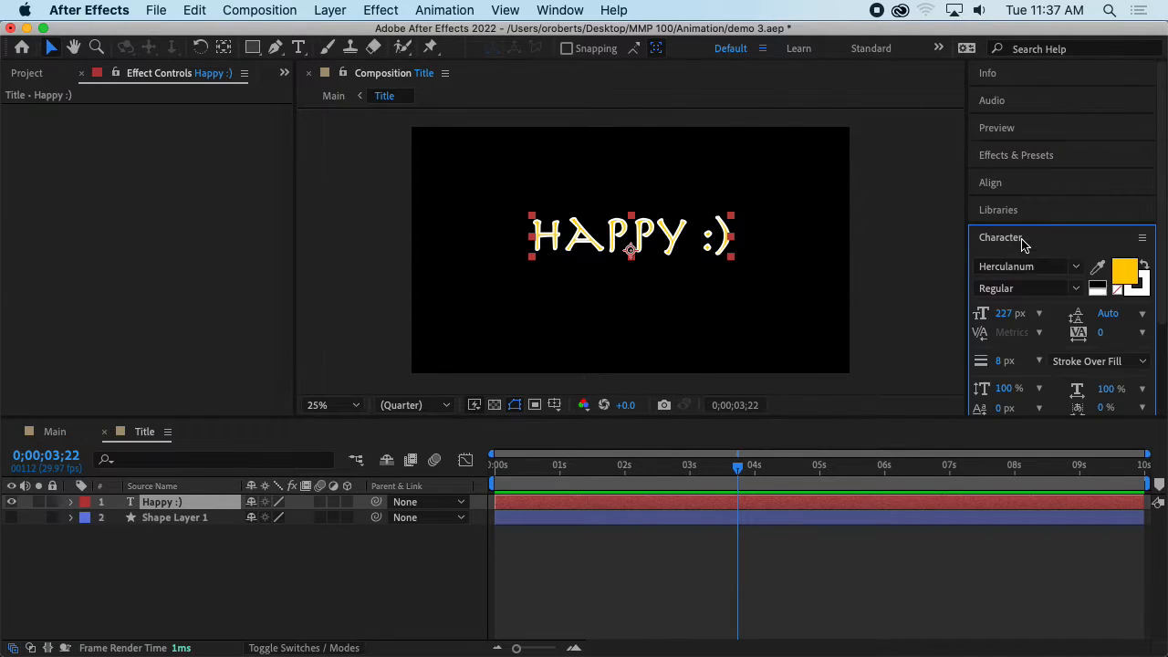
pyautogui.click(1039, 361)
pyautogui.click(984, 361)
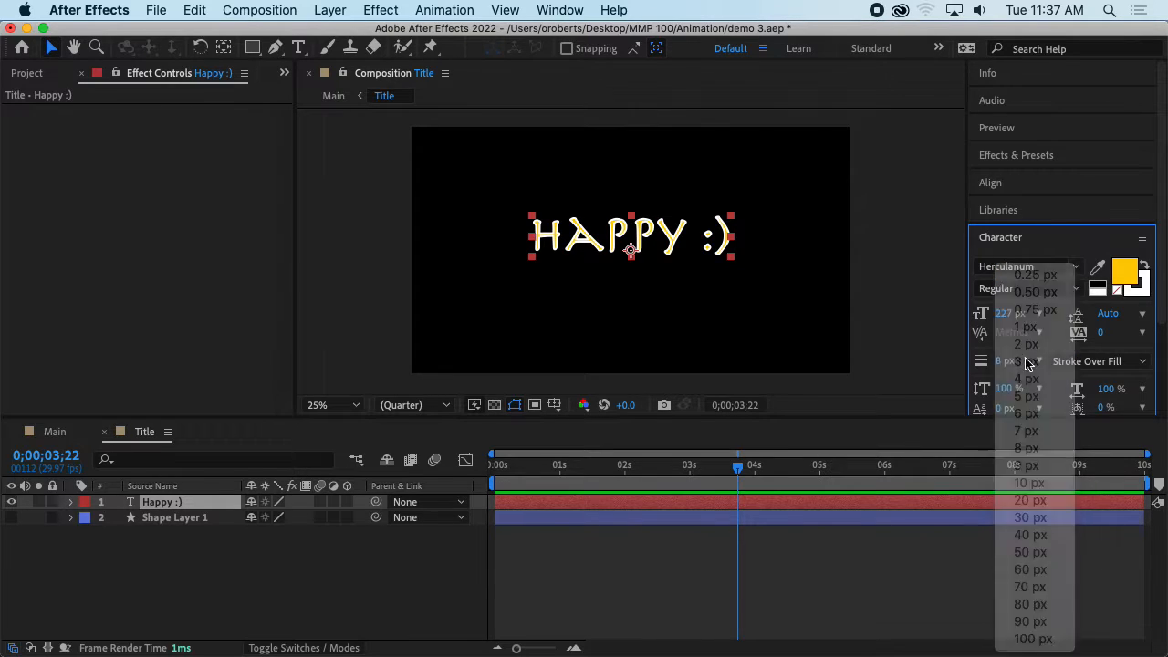
pyautogui.click(1131, 293)
pyautogui.click(1118, 291)
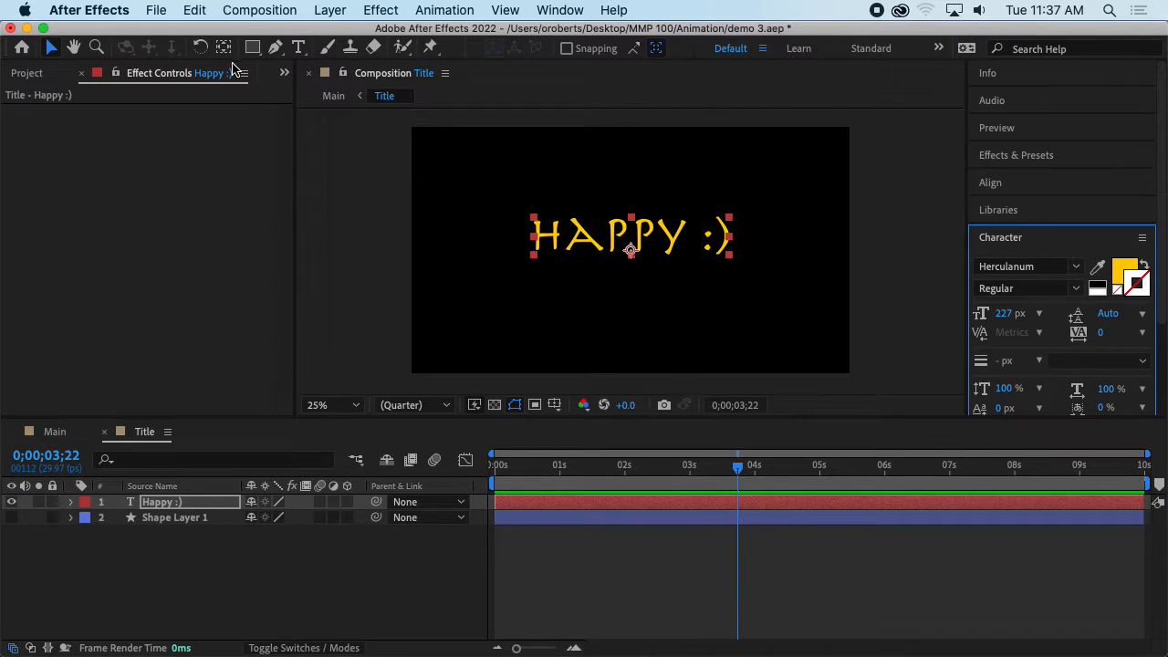
pyautogui.click(336, 111)
pyautogui.press('super+s')
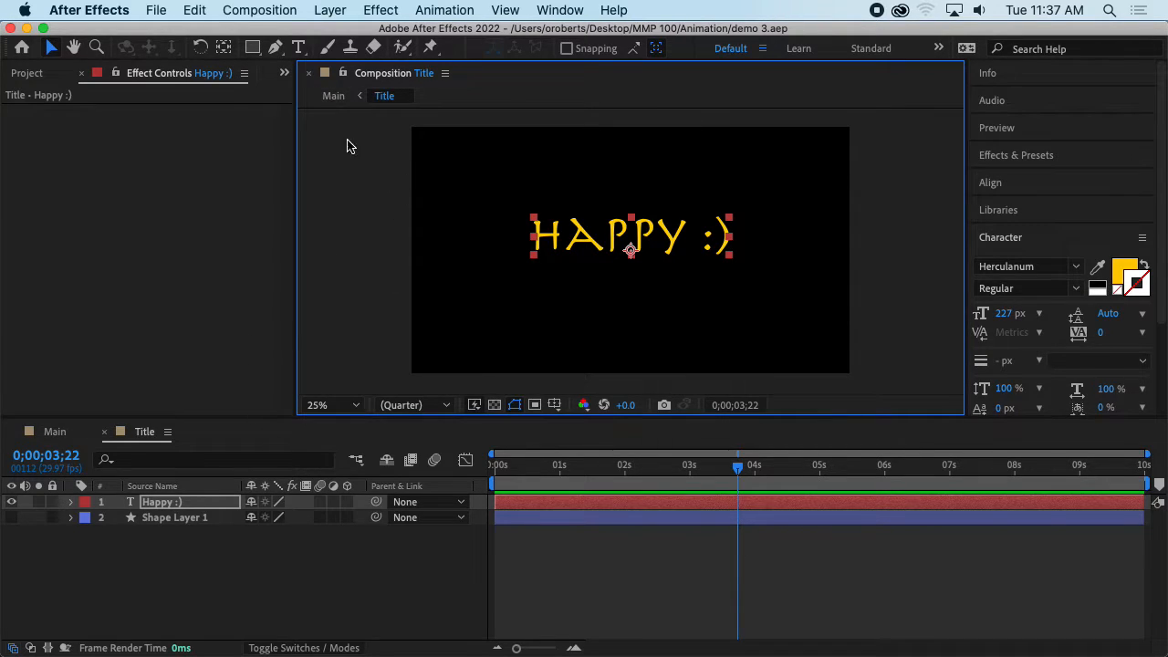
# - Return to the Main composition and repeatedly preview the glow on the strokeless title around 0;00;03;00
pyautogui.click(333, 96)
pyautogui.click(559, 471)
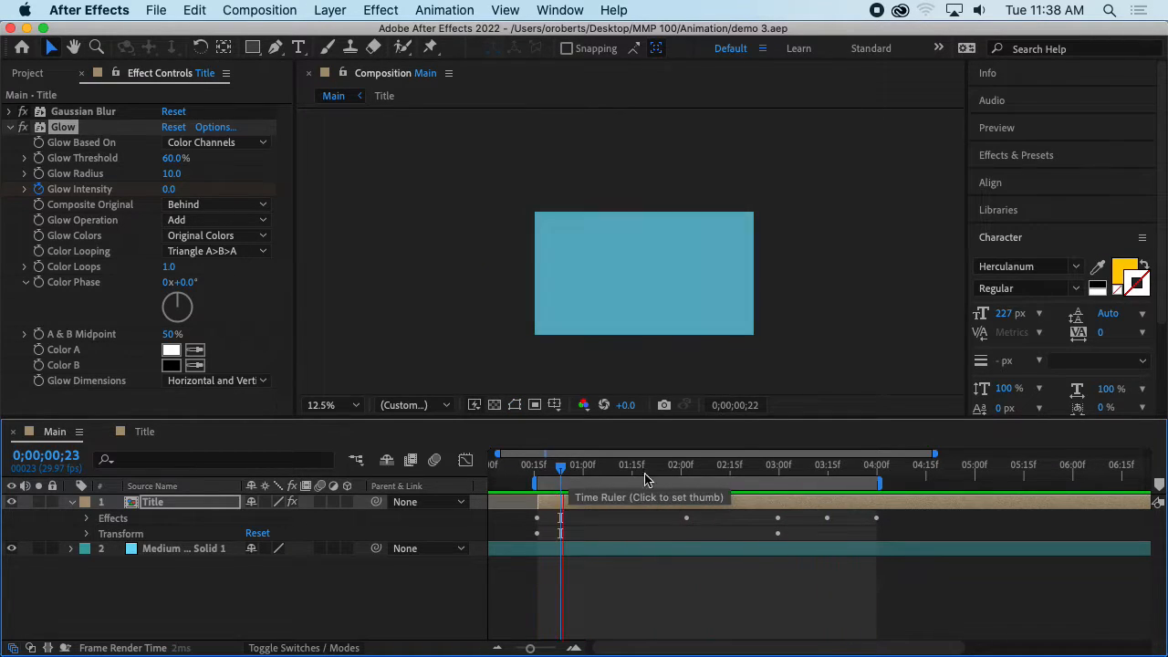
pyautogui.moveTo(750, 470)
pyautogui.mouseDown()
pyautogui.moveTo(818, 473)
pyautogui.moveTo(745, 456)
pyautogui.mouseUp()
pyautogui.press('space')
pyautogui.scroll(3, 683, 324)
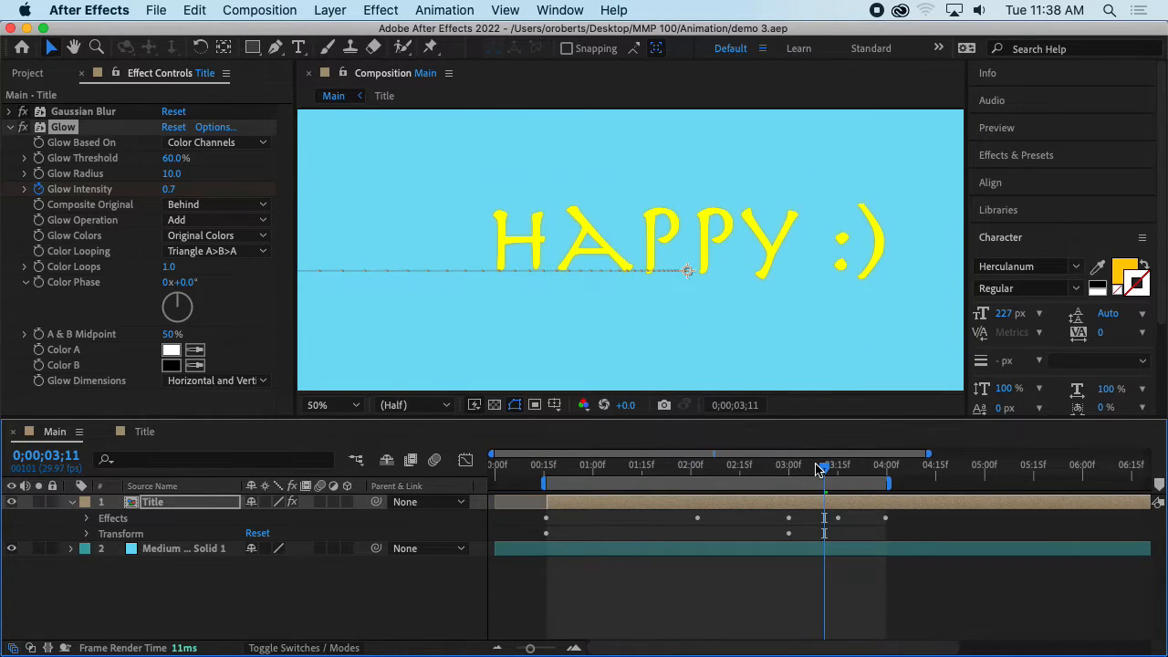
pyautogui.click(755, 468)
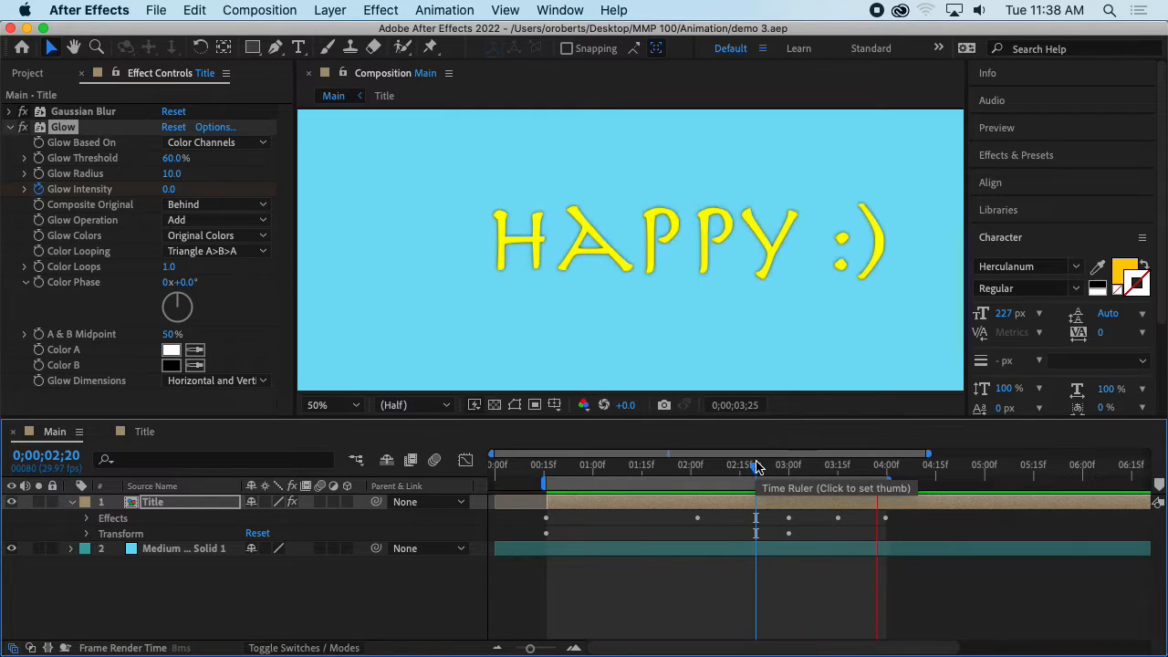
pyautogui.moveTo(756, 467); pyautogui.dragTo(808, 469)
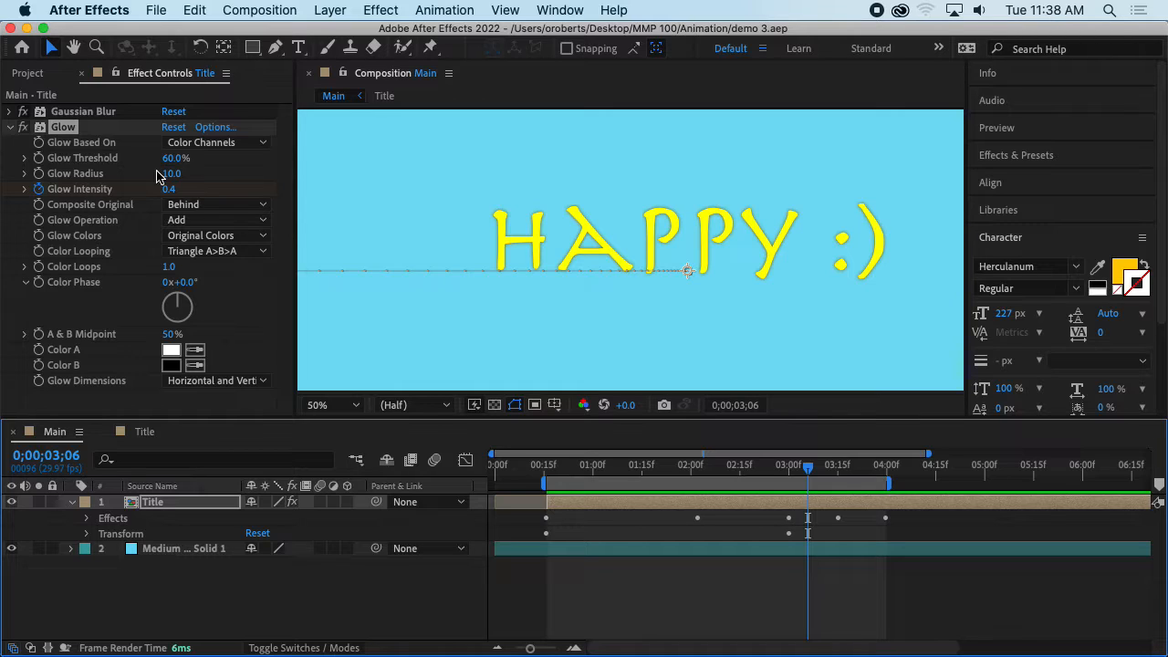
pyautogui.click(757, 466)
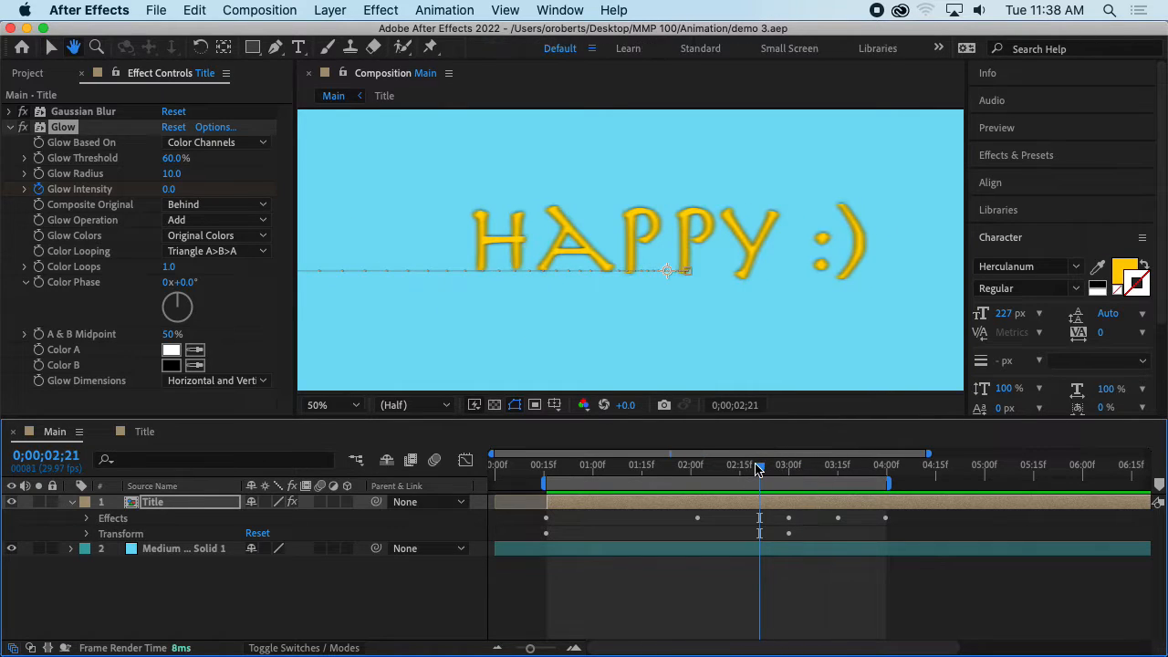
pyautogui.press('space')
pyautogui.click(750, 469)
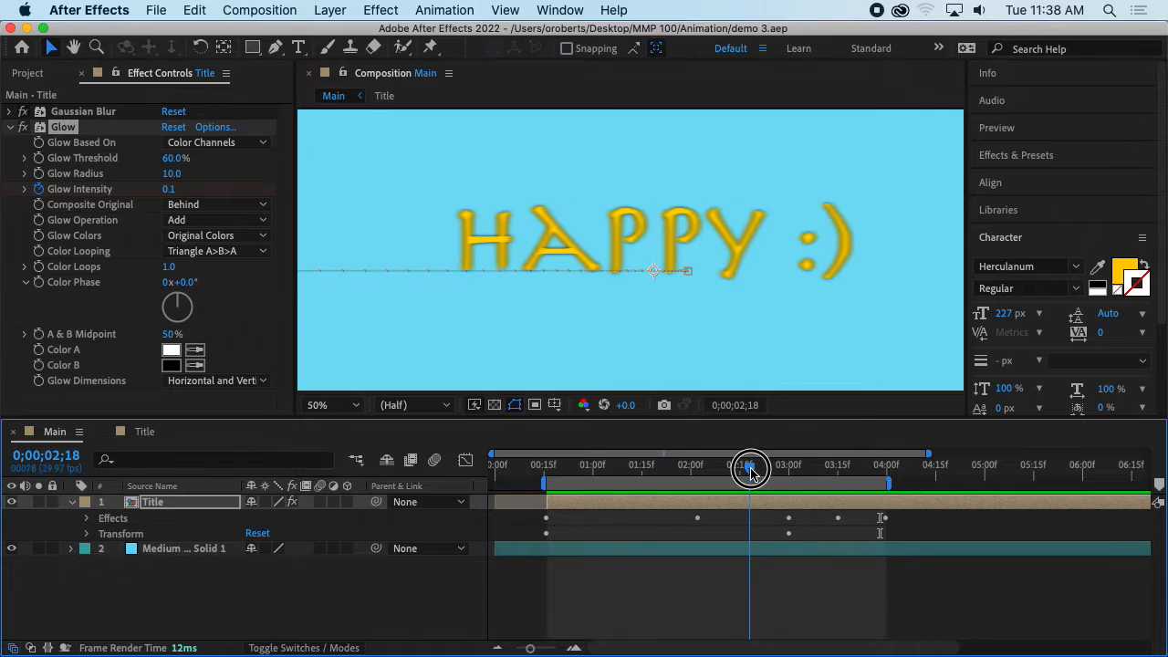
pyautogui.press('space')
pyautogui.press('space')
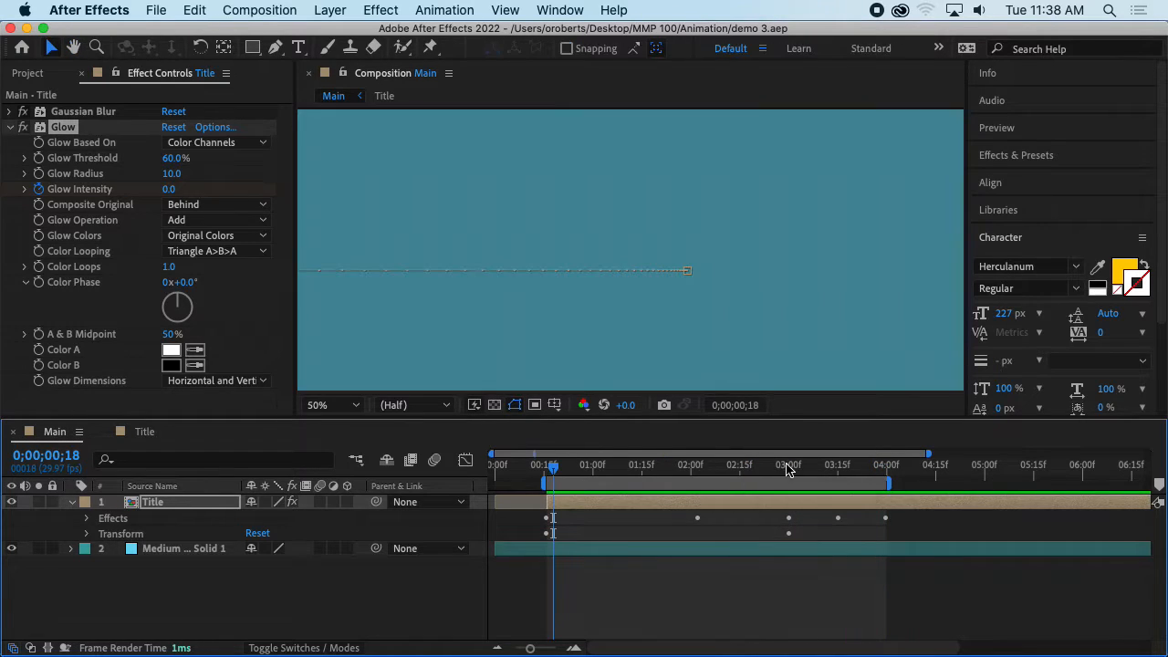
pyautogui.click(789, 468)
pyautogui.press('space')
pyautogui.press('space')
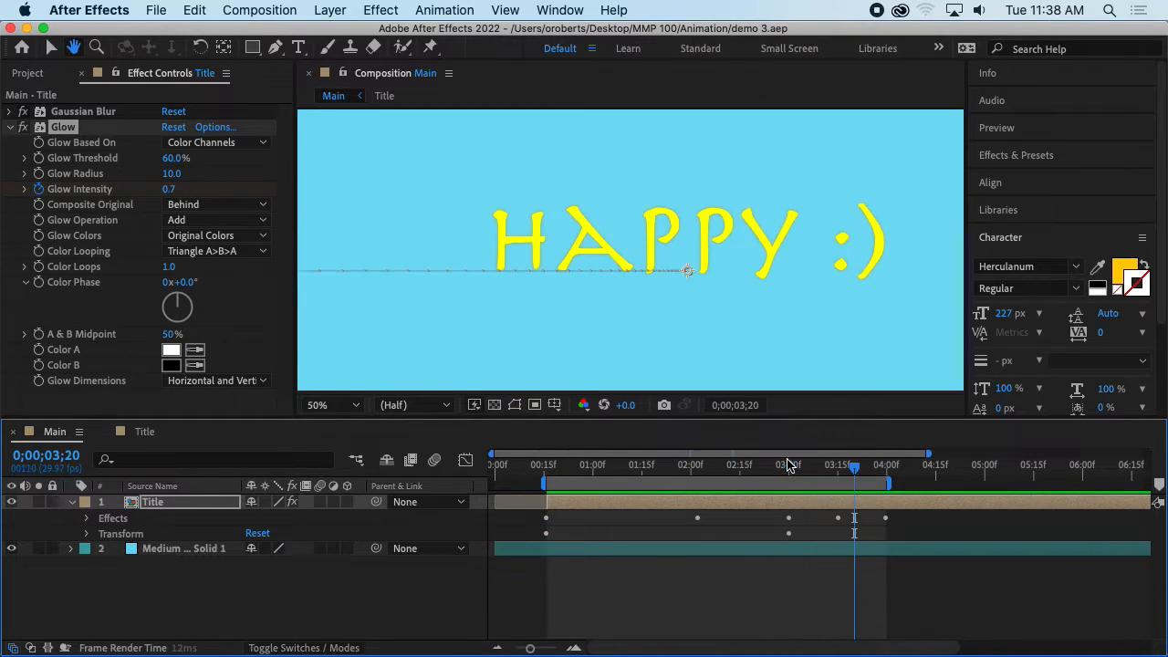
# - Collapse the Title's Glow settings and the Stylize category in the effects list
pyautogui.click(11, 128)
pyautogui.click(1028, 239)
pyautogui.click(1021, 155)
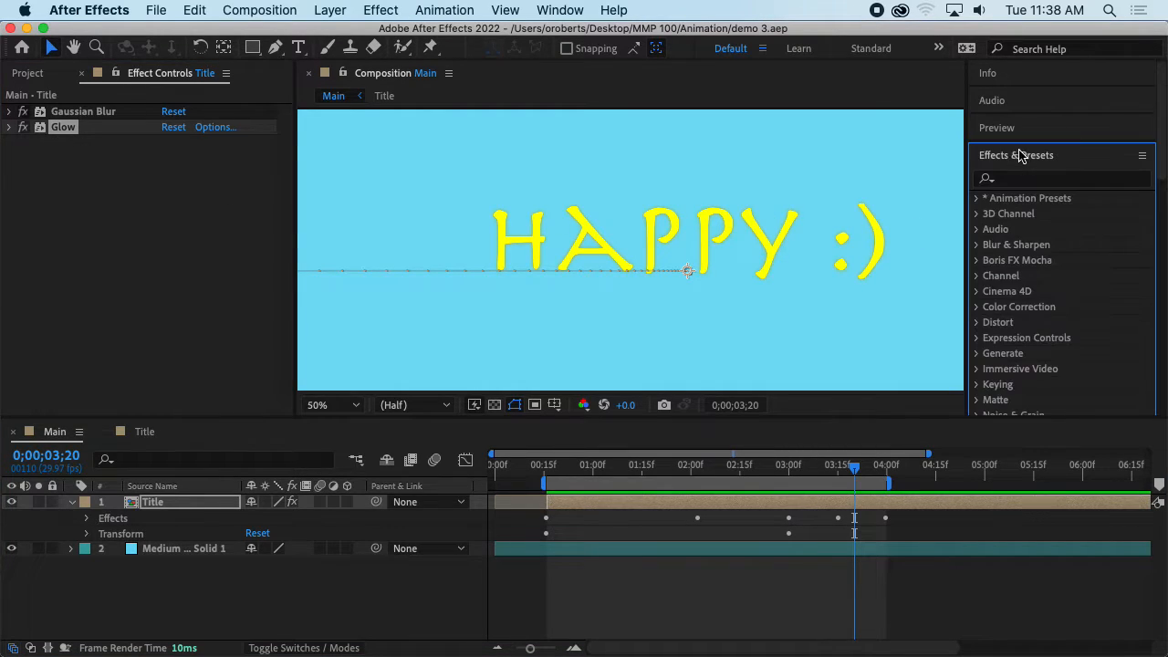
pyautogui.scroll(-8, 1094, 274)
pyautogui.scroll(2, 1074, 203)
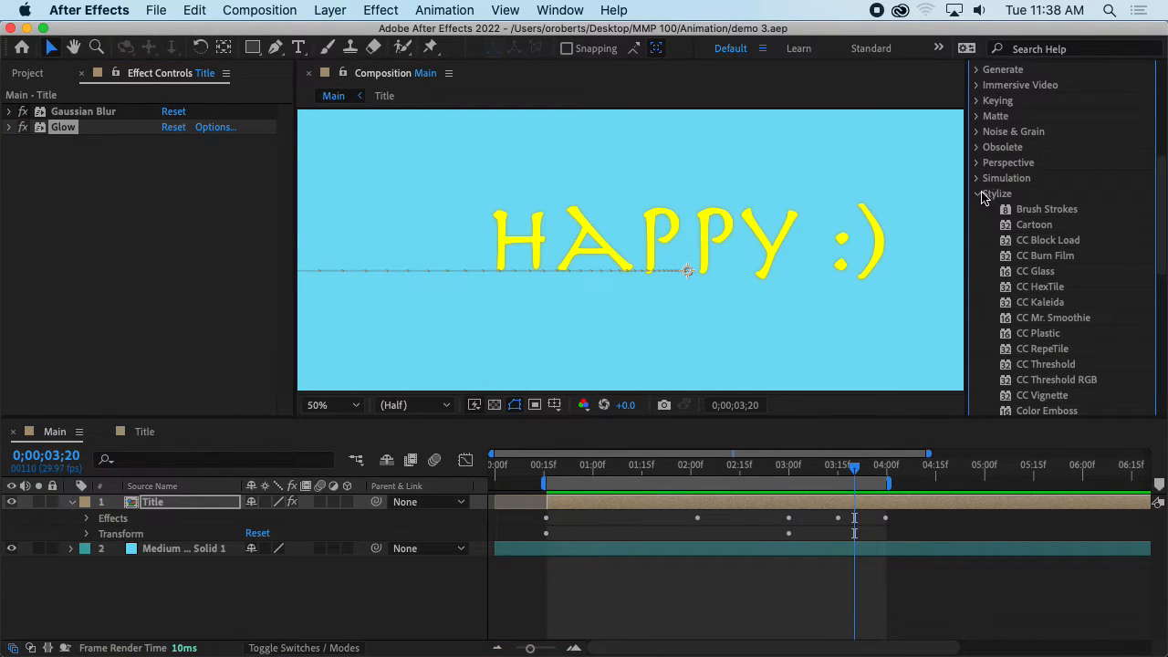
pyautogui.click(982, 194)
pyautogui.scroll(4, 1058, 233)
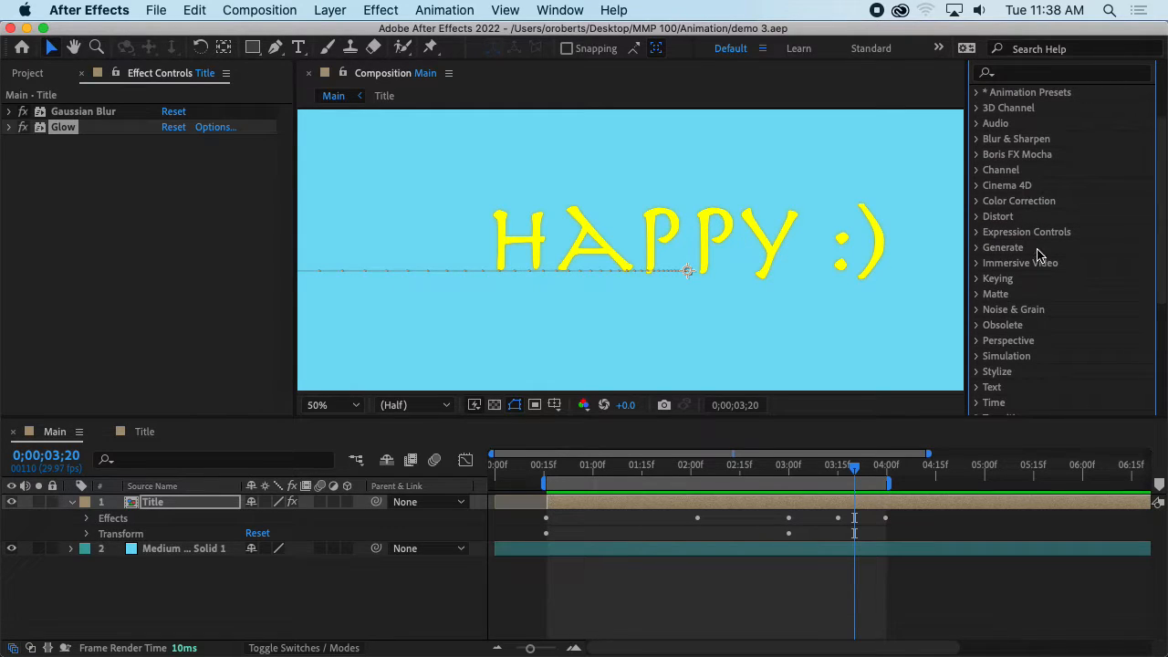
# - Apply the Add Grain effect from the Noise & Grain category to the Medium Cyan Solid 1 background layer
pyautogui.scroll(-2, 1033, 256)
pyautogui.click(978, 274)
pyautogui.scroll(-5, 1011, 252)
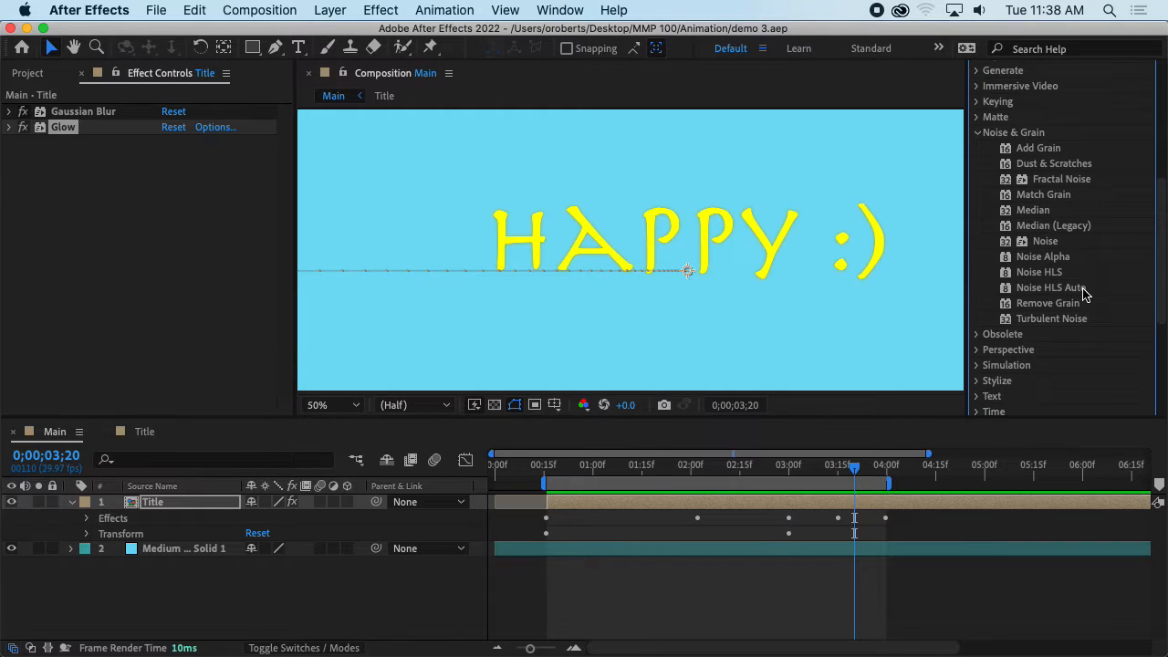
pyautogui.moveTo(1029, 151); pyautogui.dragTo(688, 551)
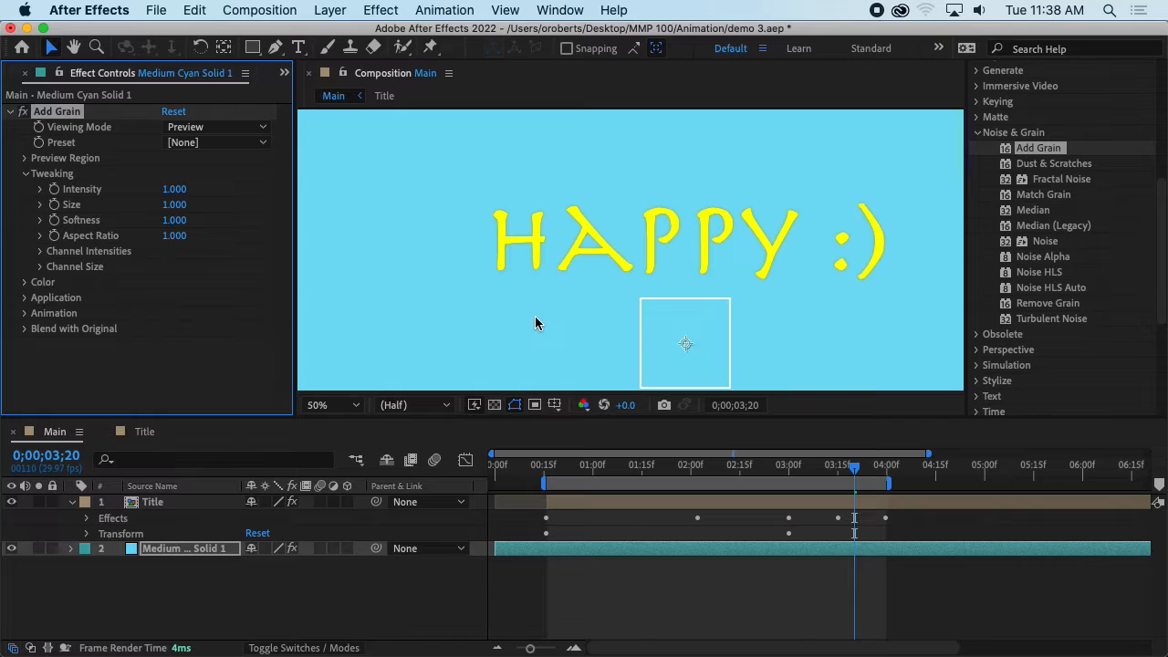
# - Set the Add Grain Size on the cyan background solid to 3 while viewing the grain preview region up close
pyautogui.moveTo(535, 316); pyautogui.dragTo(550, 246)
pyautogui.scroll(2, 690, 267)
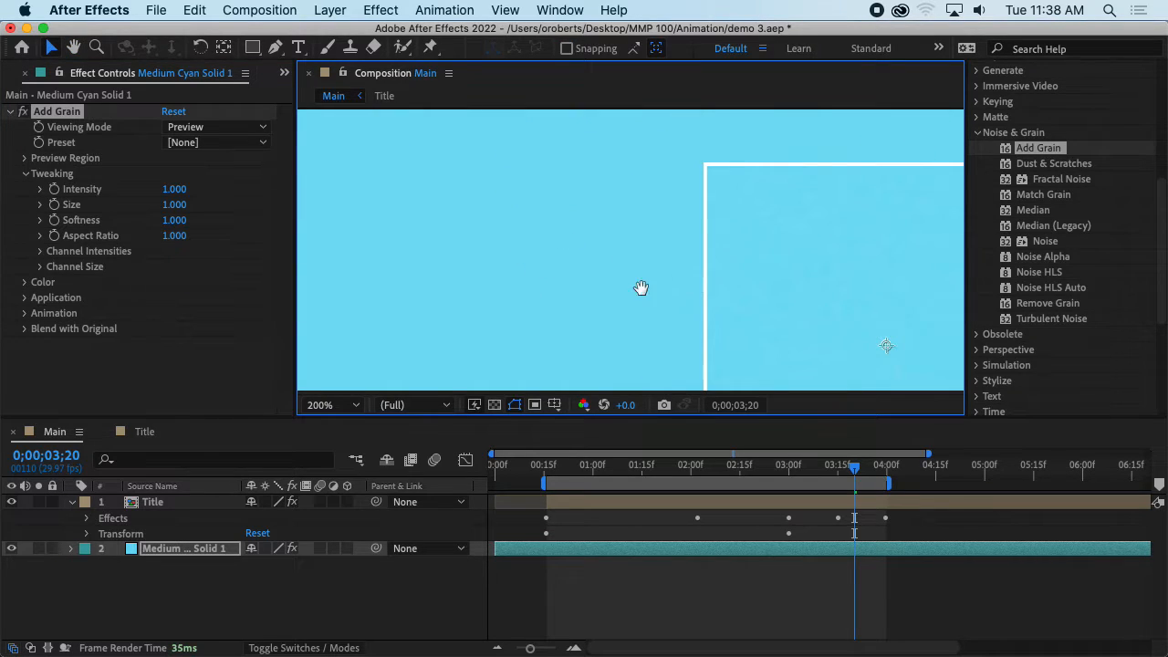
pyautogui.scroll(-2, 639, 287)
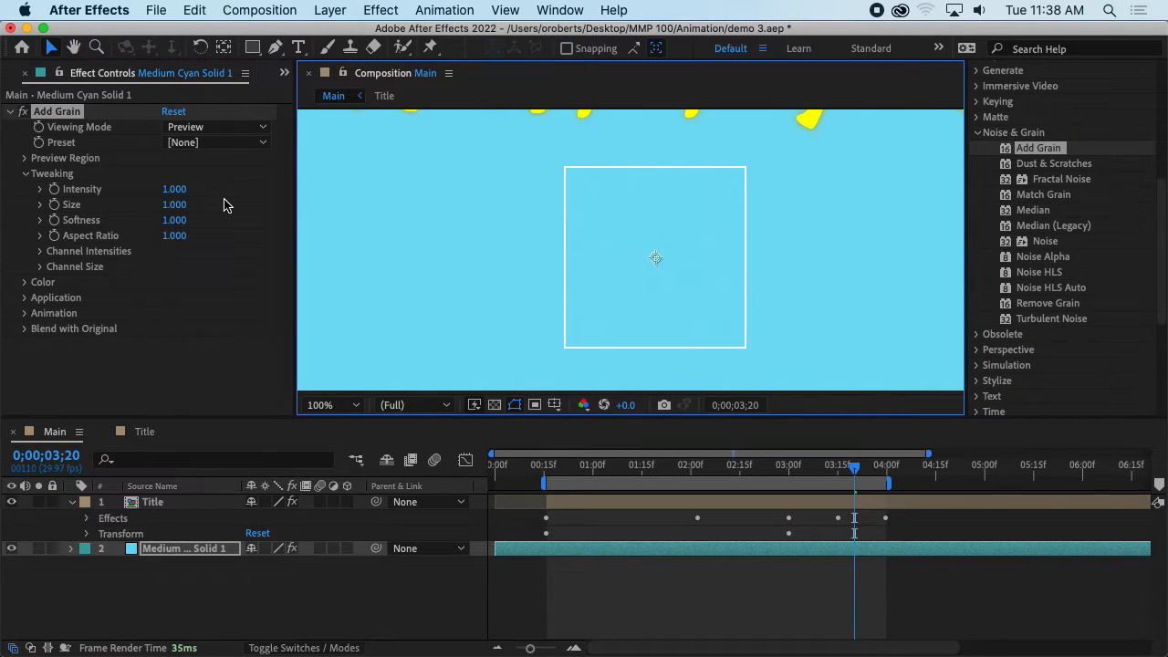
pyautogui.moveTo(173, 204); pyautogui.dragTo(206, 208)
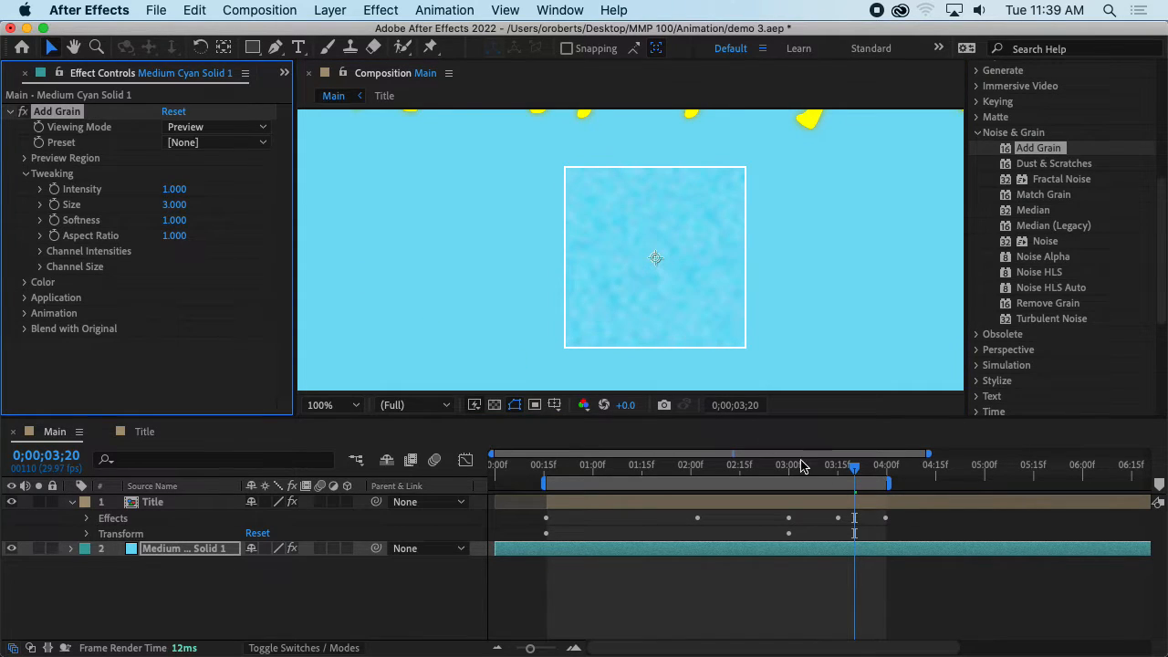
# - Scrub and play the Main composition to check how the background grain moves over time
pyautogui.moveTo(801, 465); pyautogui.dragTo(594, 473)
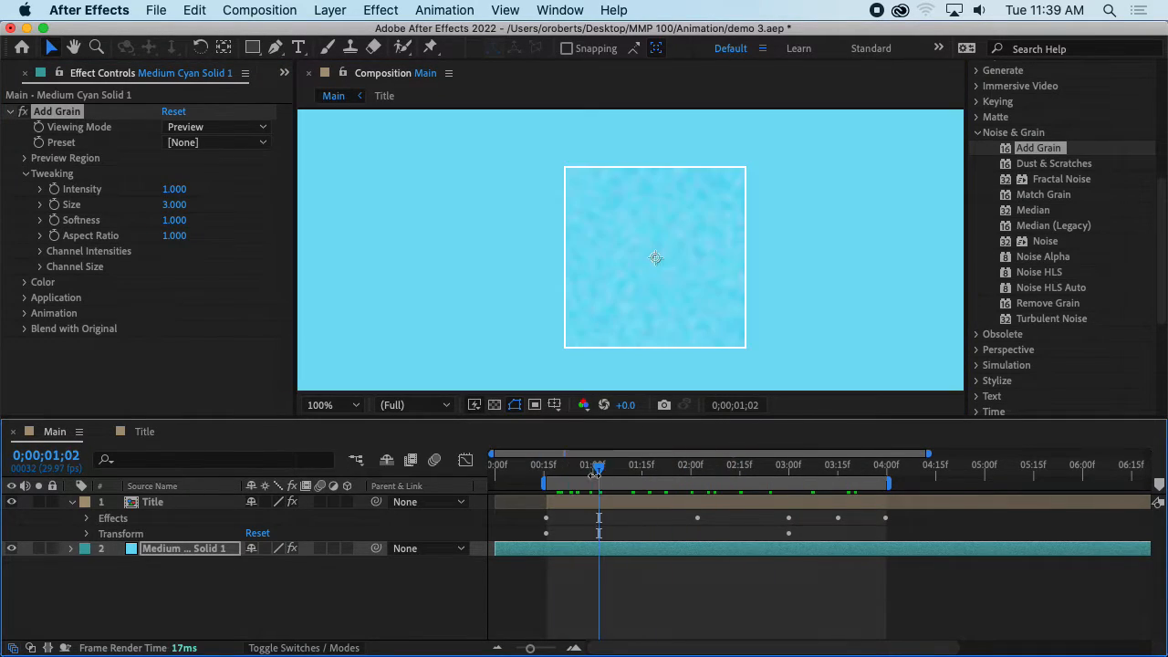
pyautogui.scroll(-6, 661, 332)
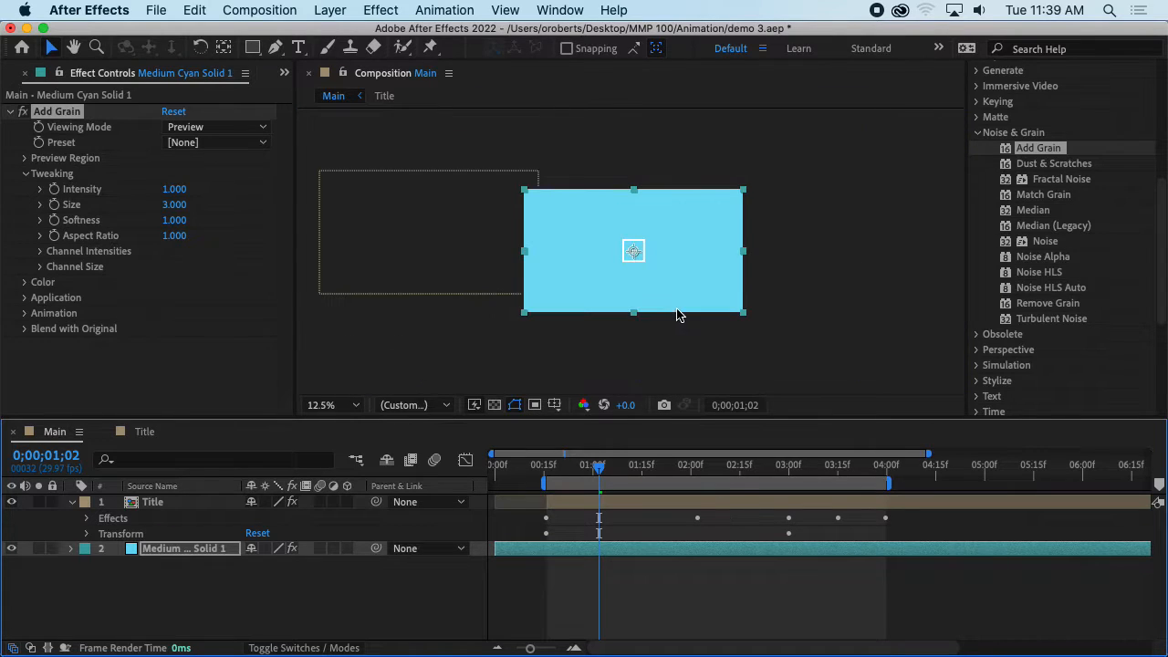
pyautogui.scroll(1, 677, 315)
pyautogui.press('space')
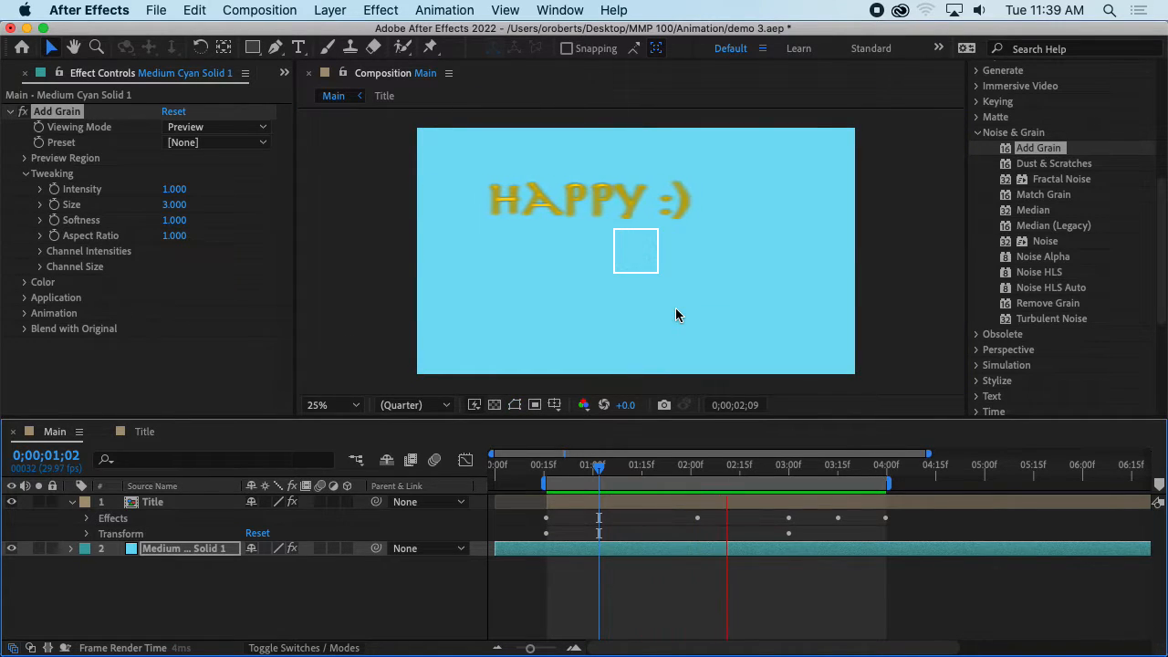
pyautogui.press('space')
# - Try moving the Add Grain preview region away from the composition's center, and undo the move
pyautogui.moveTo(635, 251); pyautogui.dragTo(617, 277)
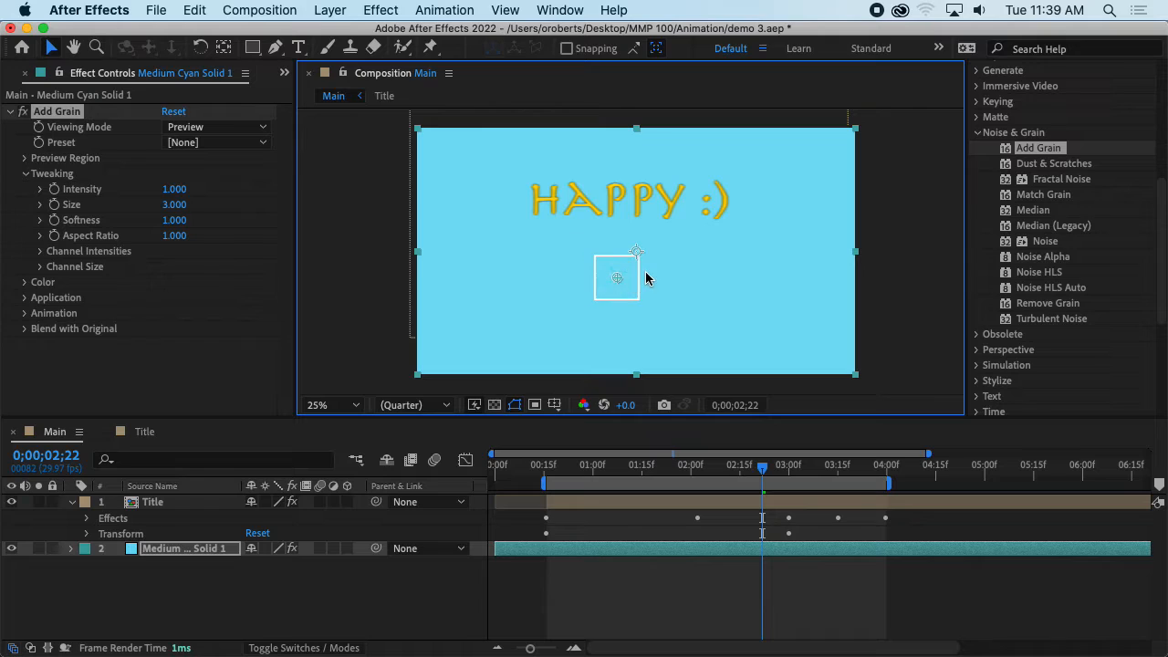
pyautogui.click(646, 279)
pyautogui.press('super+z')
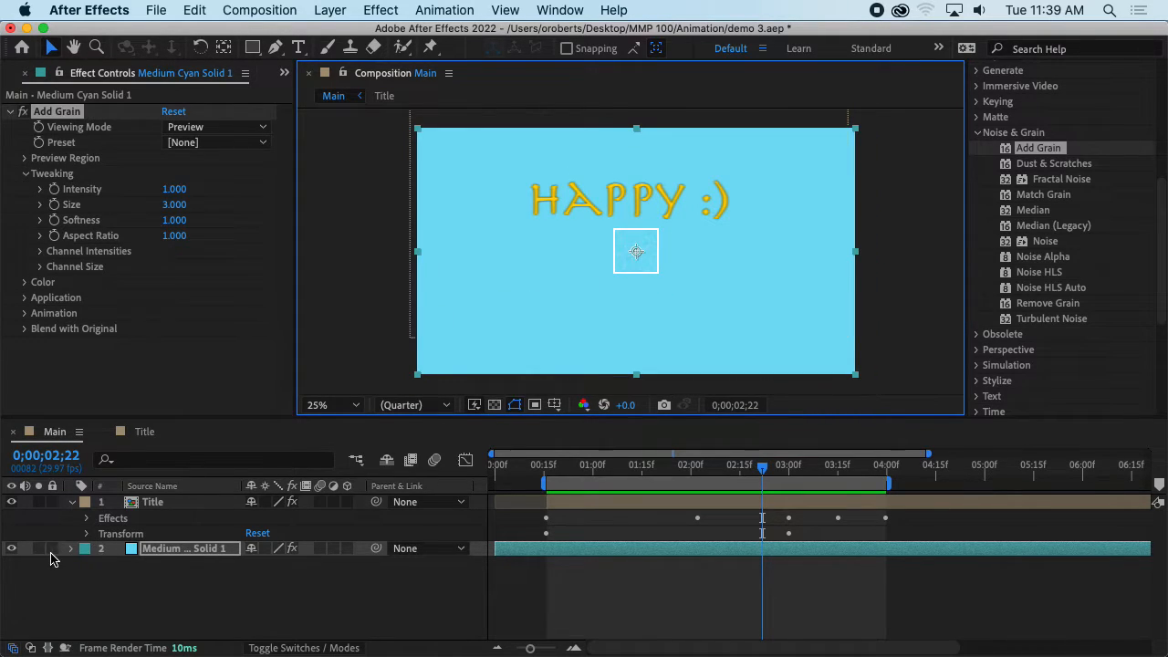
# - Lock the cyan background solid and the Title layer, undoing the accidental Title move, and save the project
pyautogui.click(52, 549)
pyautogui.click(633, 270)
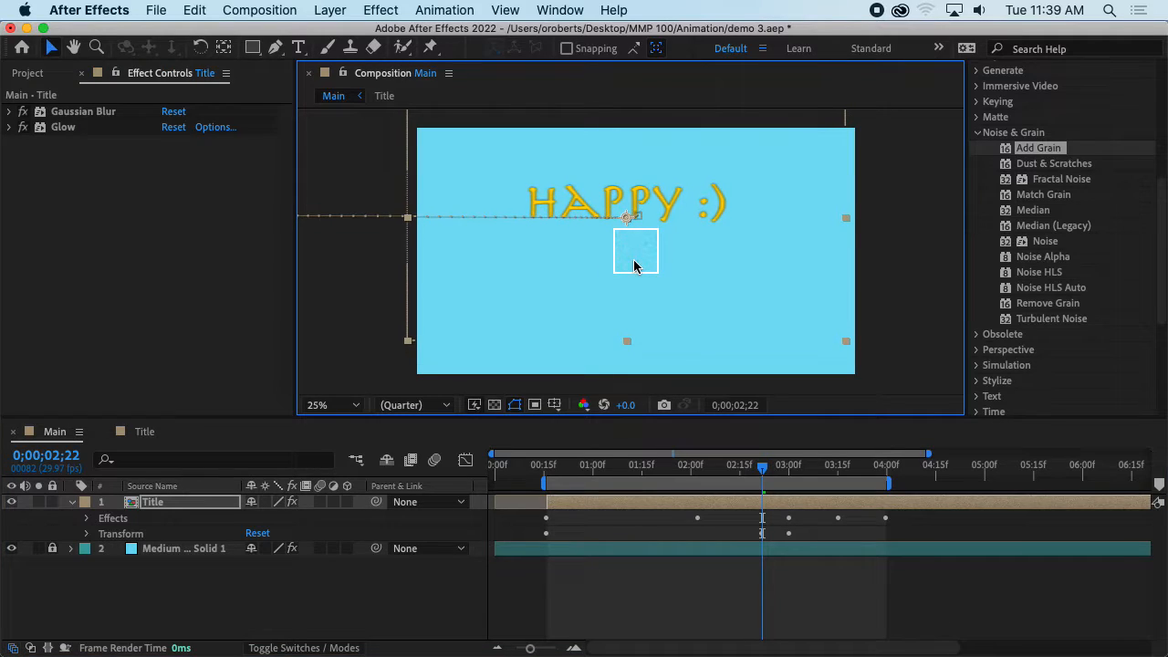
pyautogui.press('super+z')
pyautogui.click(52, 502)
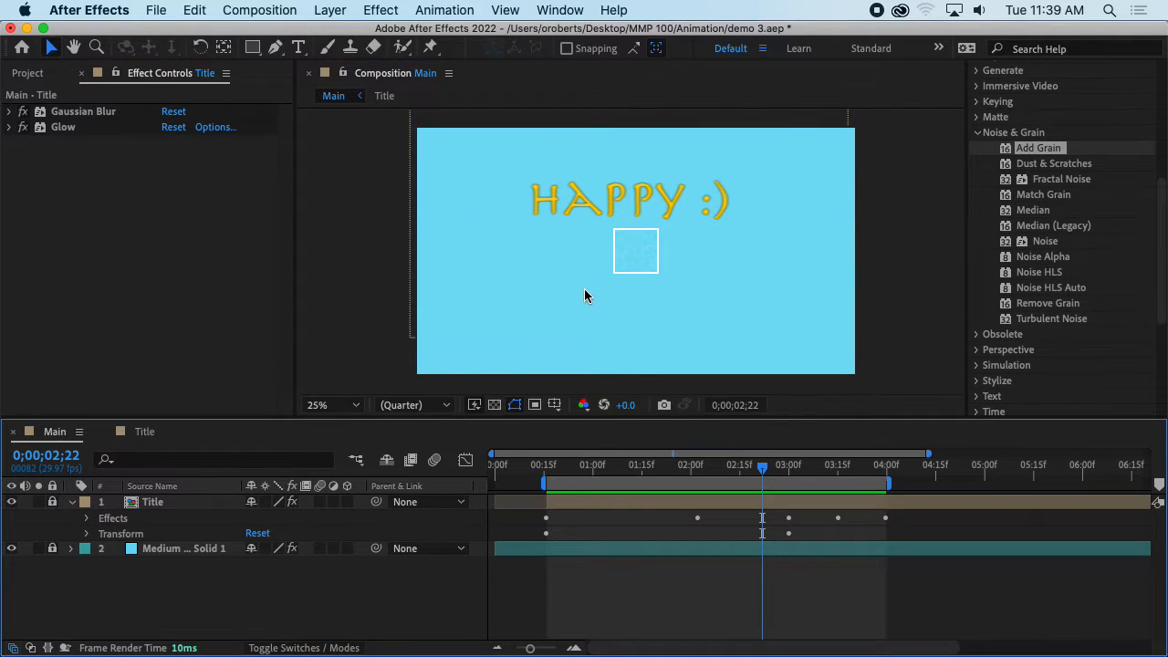
pyautogui.press('super+s')
pyautogui.click(625, 245)
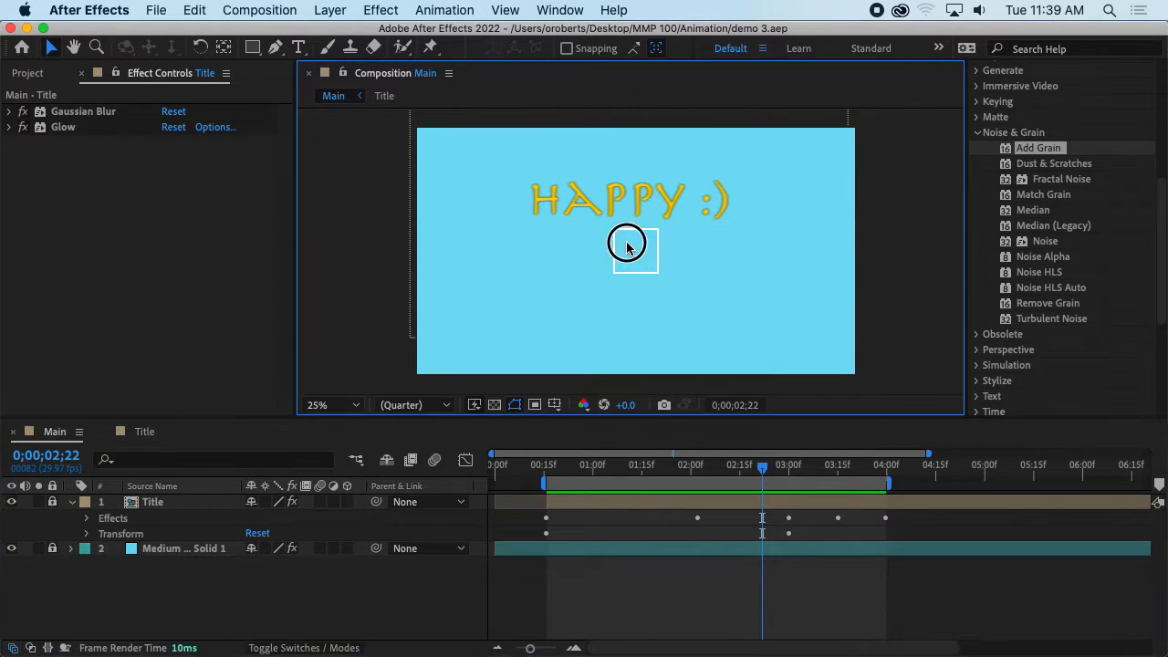
pyautogui.click(702, 551)
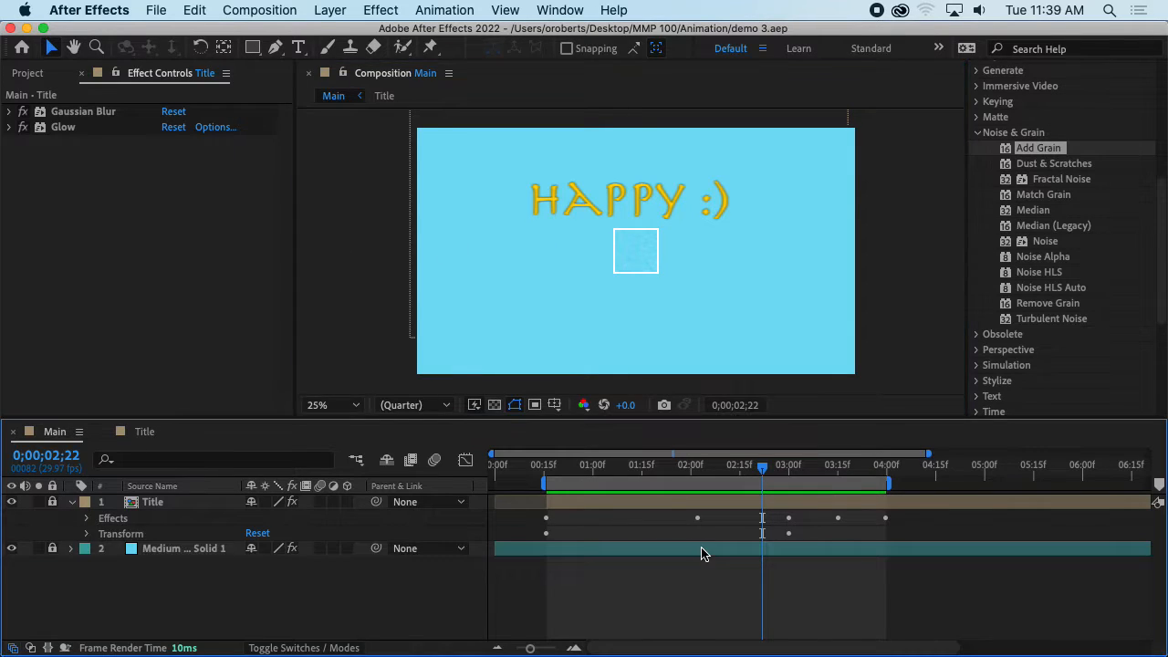
# - Unlock the cyan background solid and set its Add Grain Viewing Mode to Final Output
pyautogui.click(52, 548)
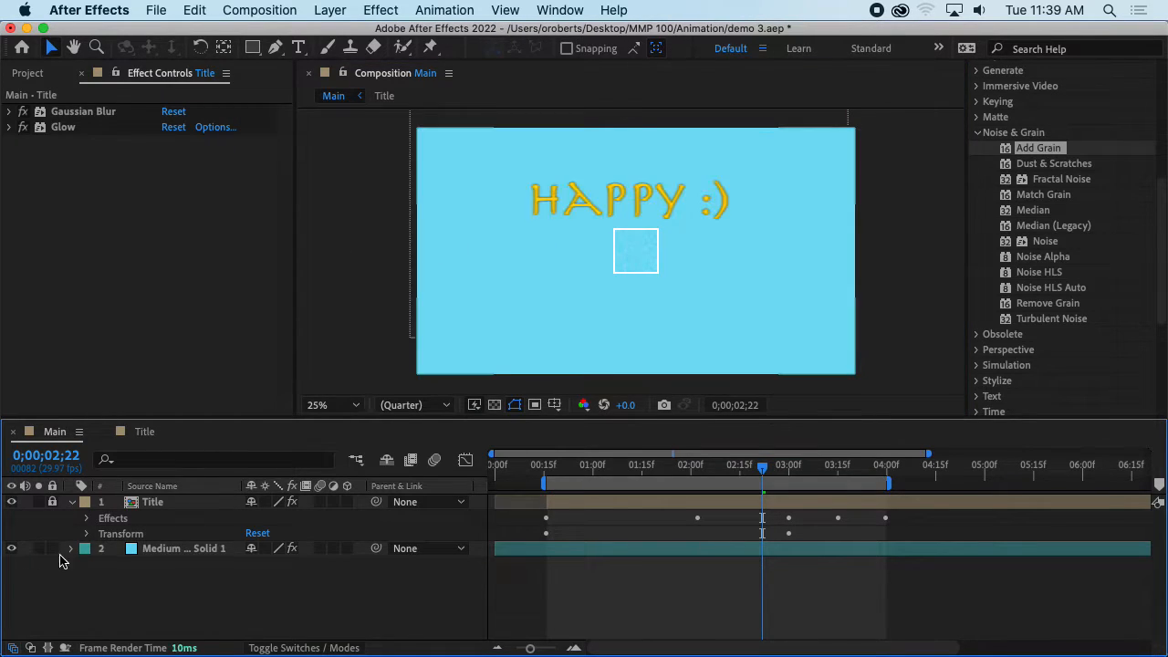
pyautogui.click(588, 554)
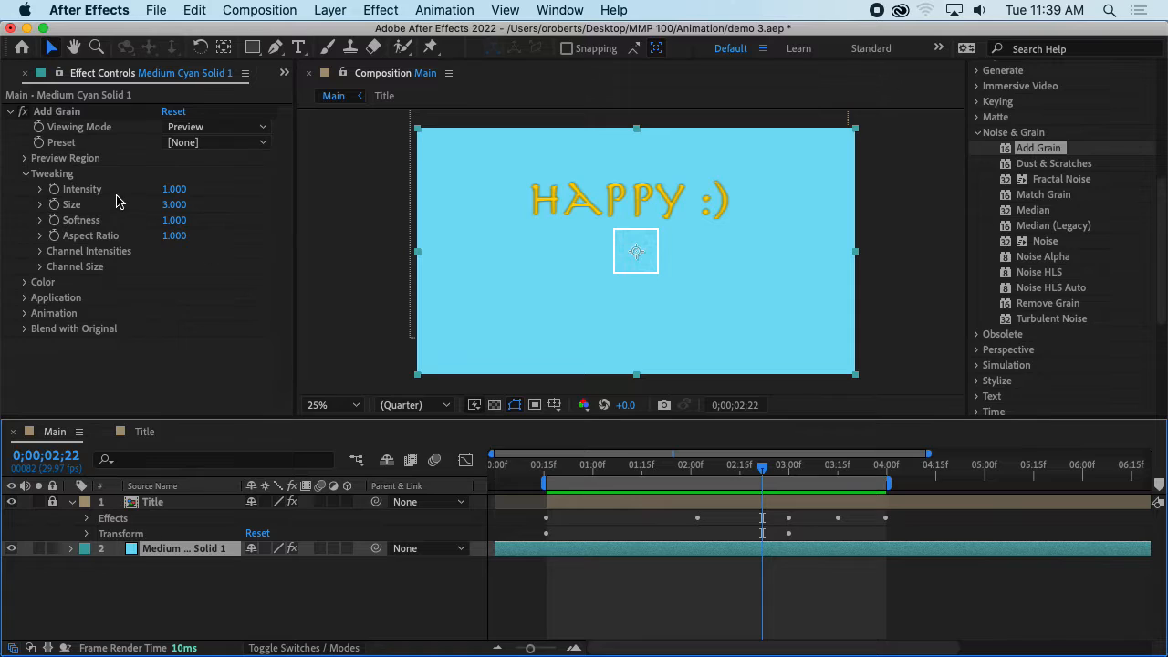
pyautogui.click(199, 130)
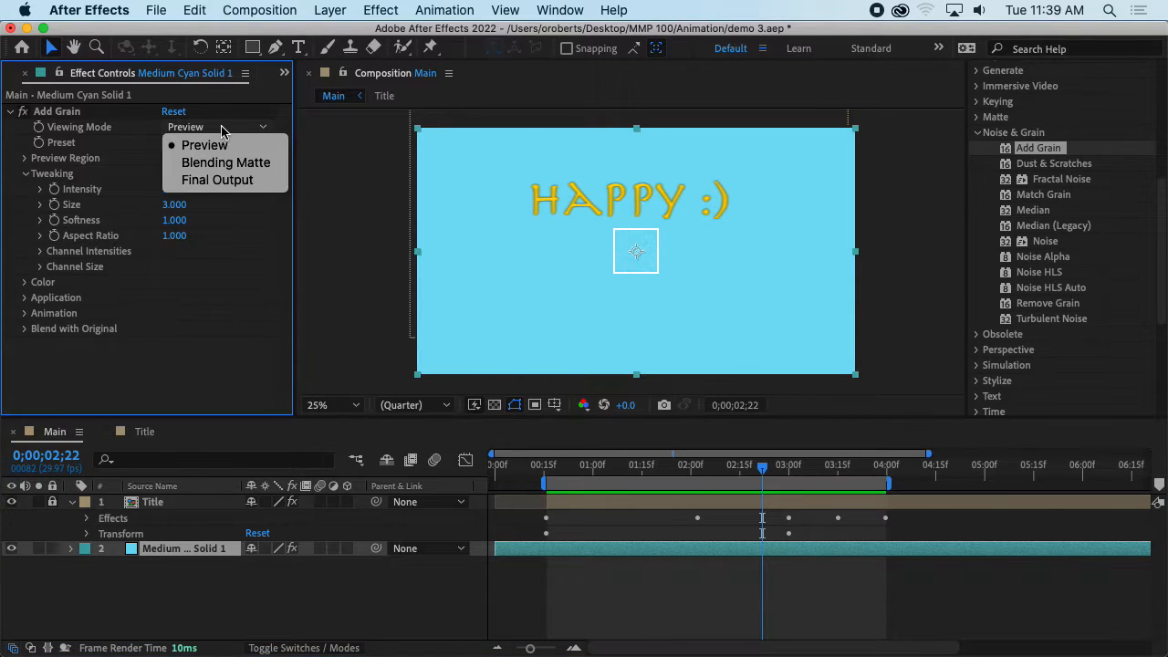
pyautogui.click(241, 181)
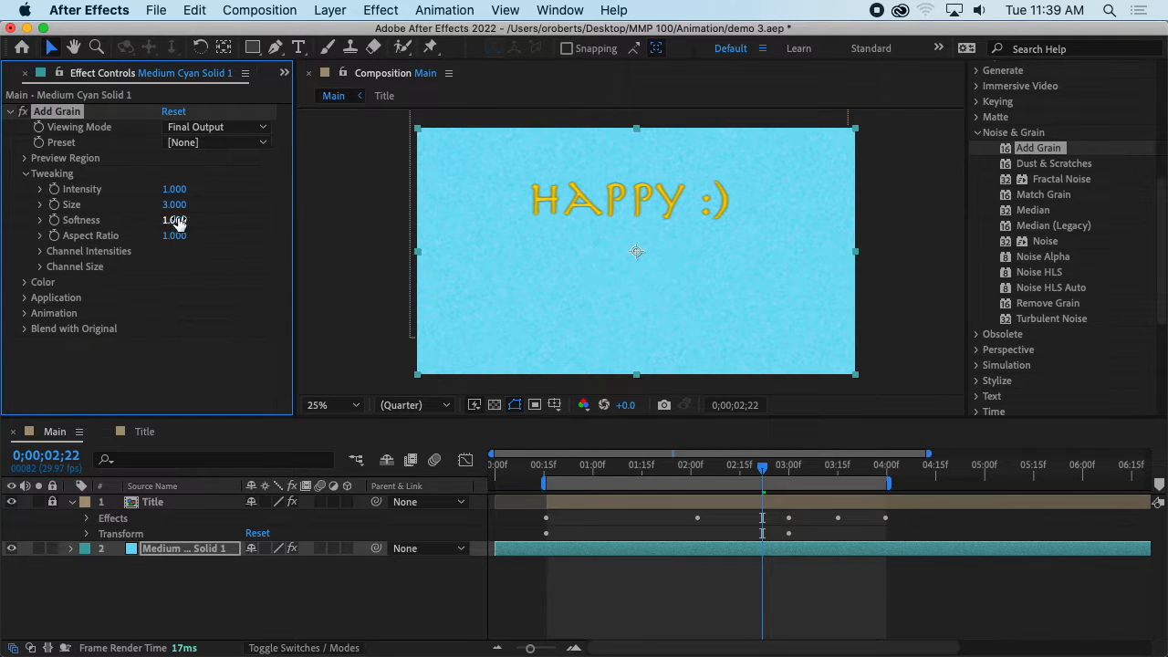
# - Set the Add Grain Size on the cyan background solid to 1 and inspect the grain across the composition
pyautogui.scroll(6, 593, 255)
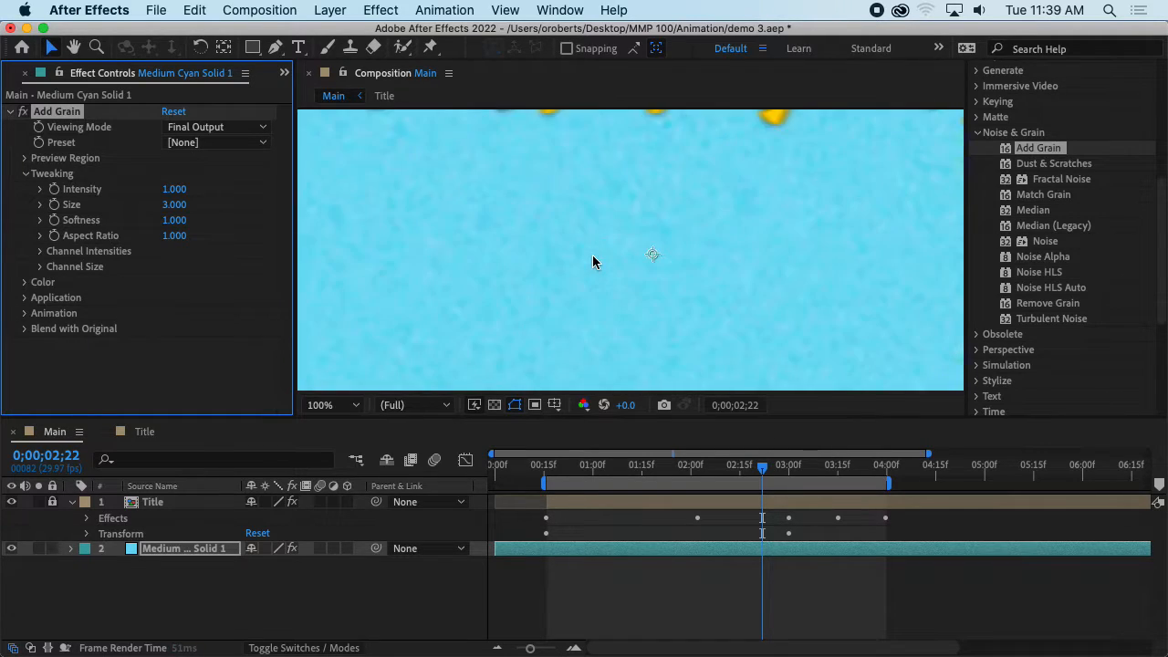
pyautogui.click(176, 207)
pyautogui.write('1')
pyautogui.press('Return')
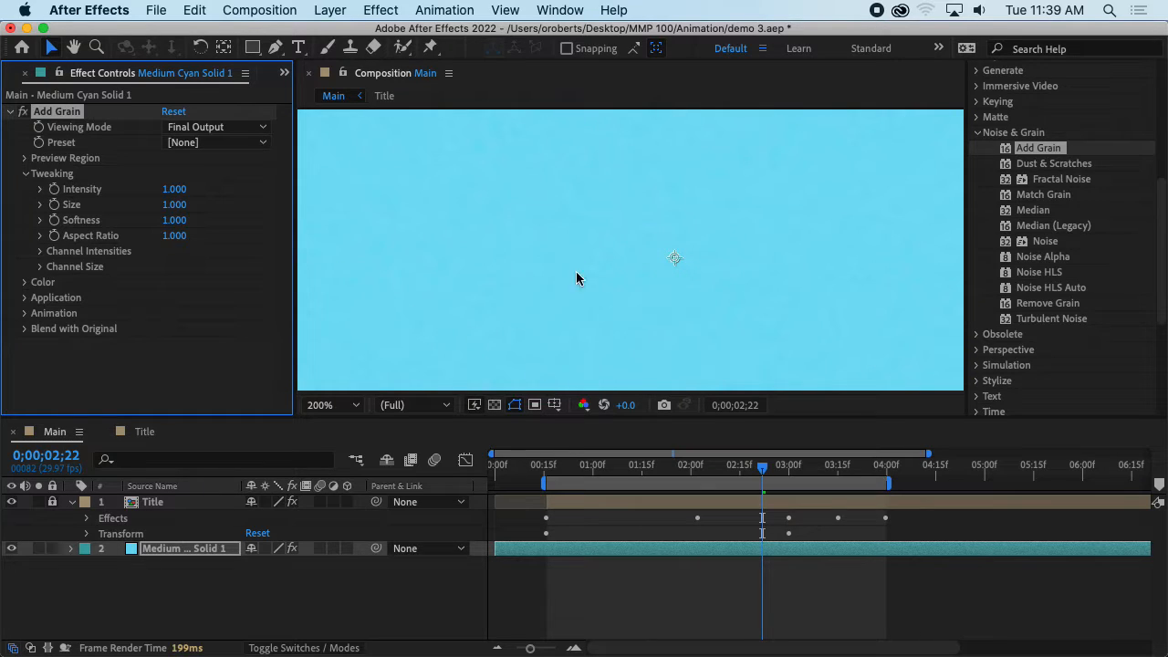
pyautogui.scroll(-6, 611, 263)
pyautogui.scroll(6, 632, 256)
pyautogui.scroll(-12, 632, 256)
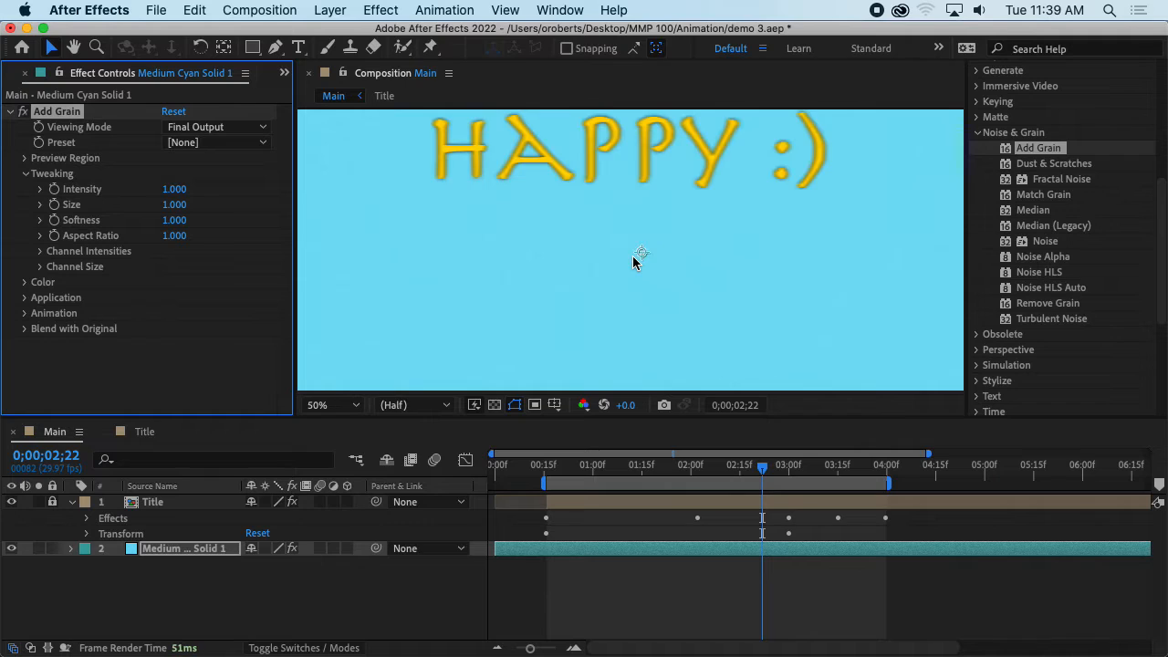
pyautogui.scroll(1, 632, 255)
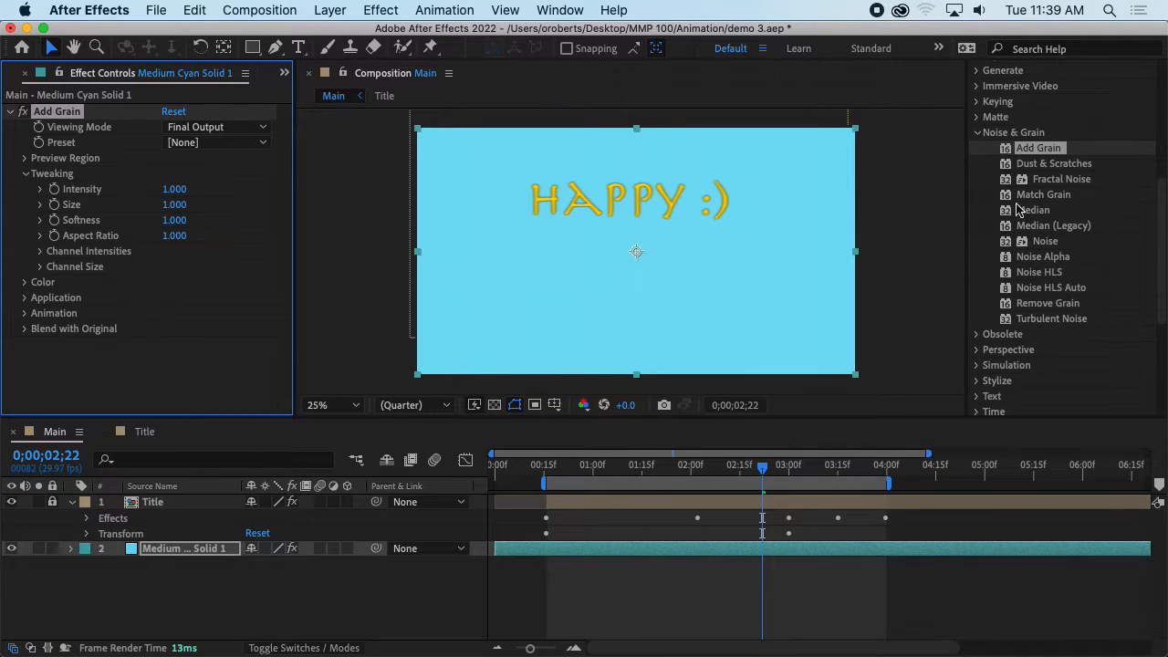
# - Play the Main composition from 0;00;00;13, park the playhead at 0;00;02;25, and save the project
pyautogui.moveTo(758, 477); pyautogui.dragTo(539, 475)
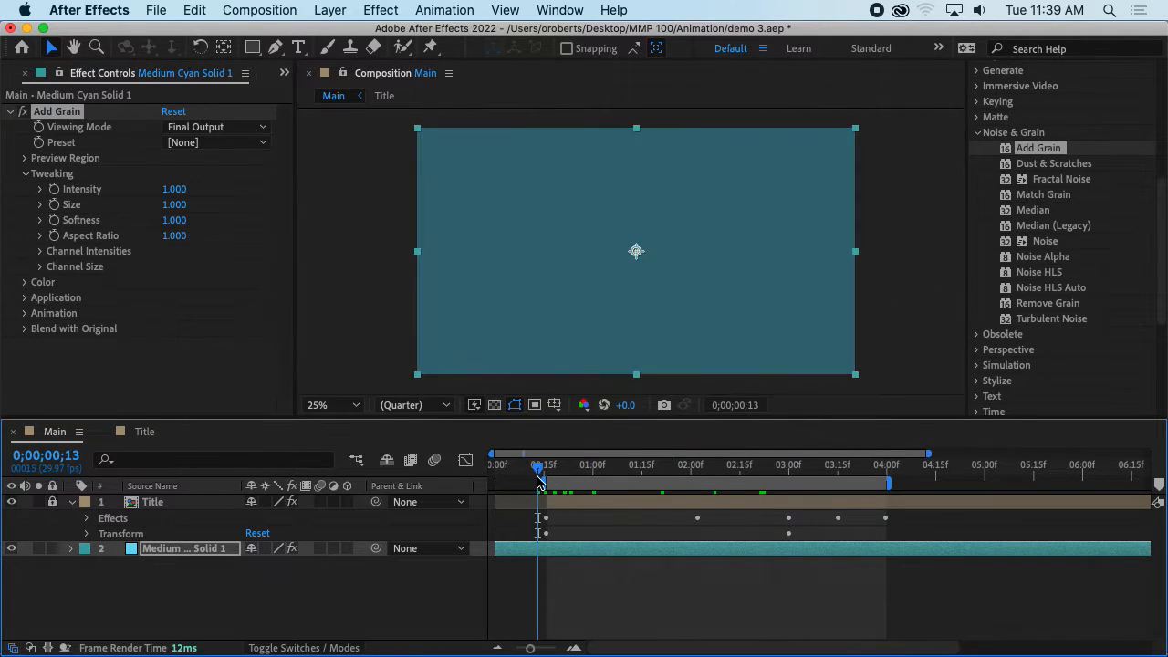
pyautogui.press('space')
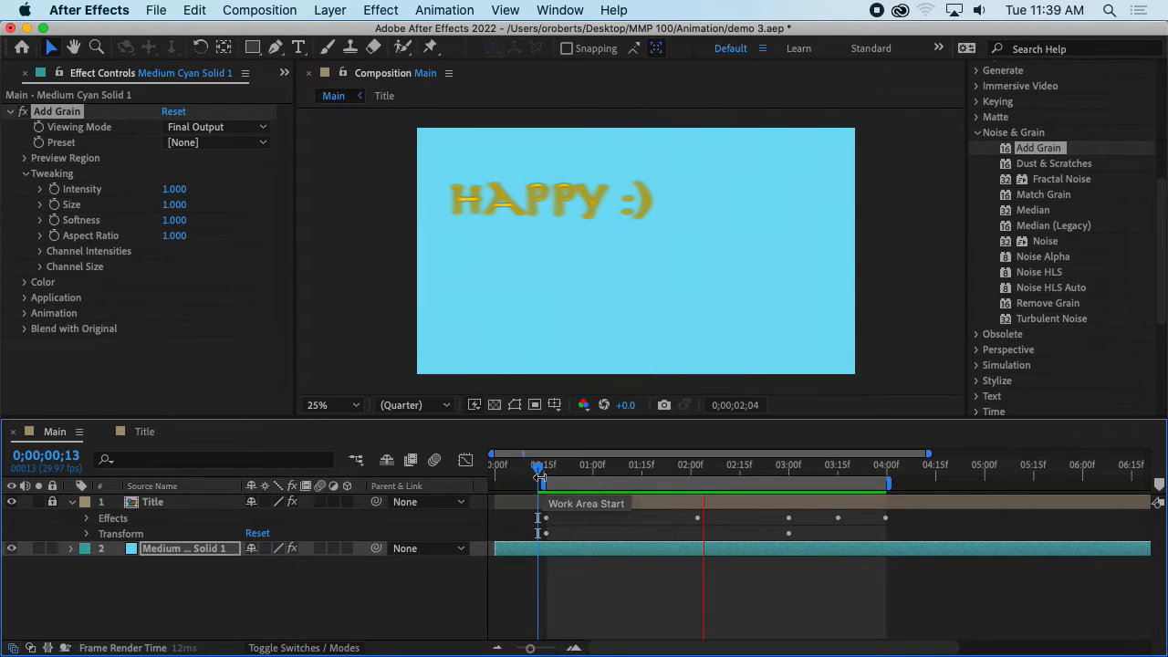
pyautogui.press('space')
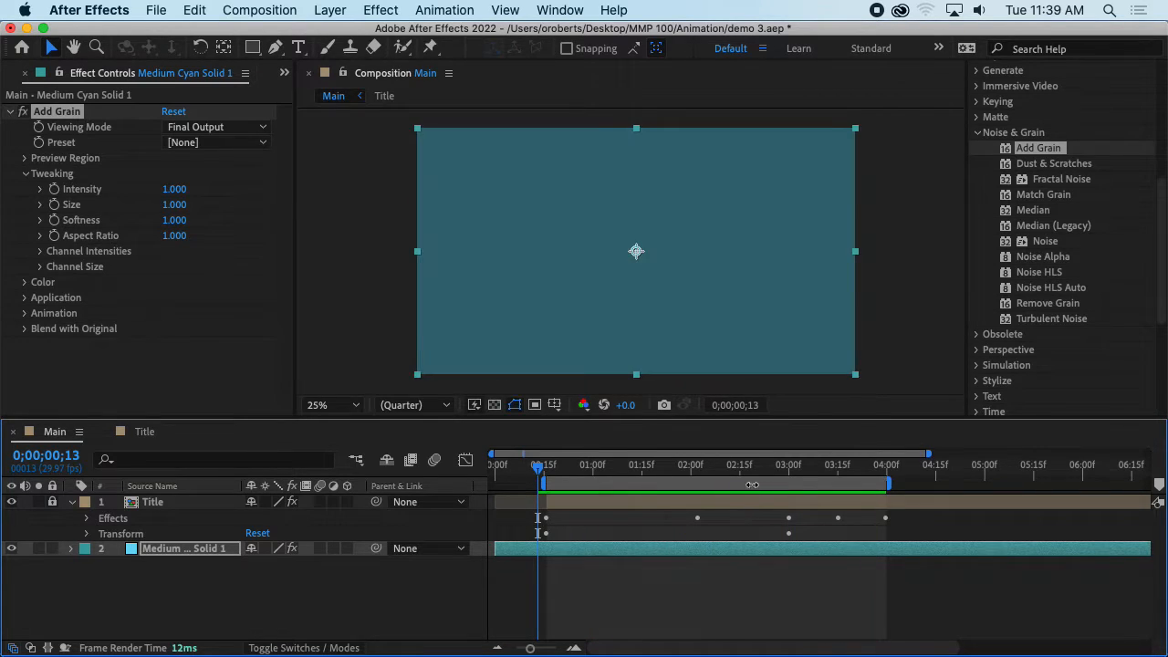
pyautogui.moveTo(795, 472); pyautogui.dragTo(772, 469)
pyautogui.press('super+s')
# - Collapse the Noise & Grain effects category and examine the effects offered under Color Correction
pyautogui.scroll(3, 1022, 146)
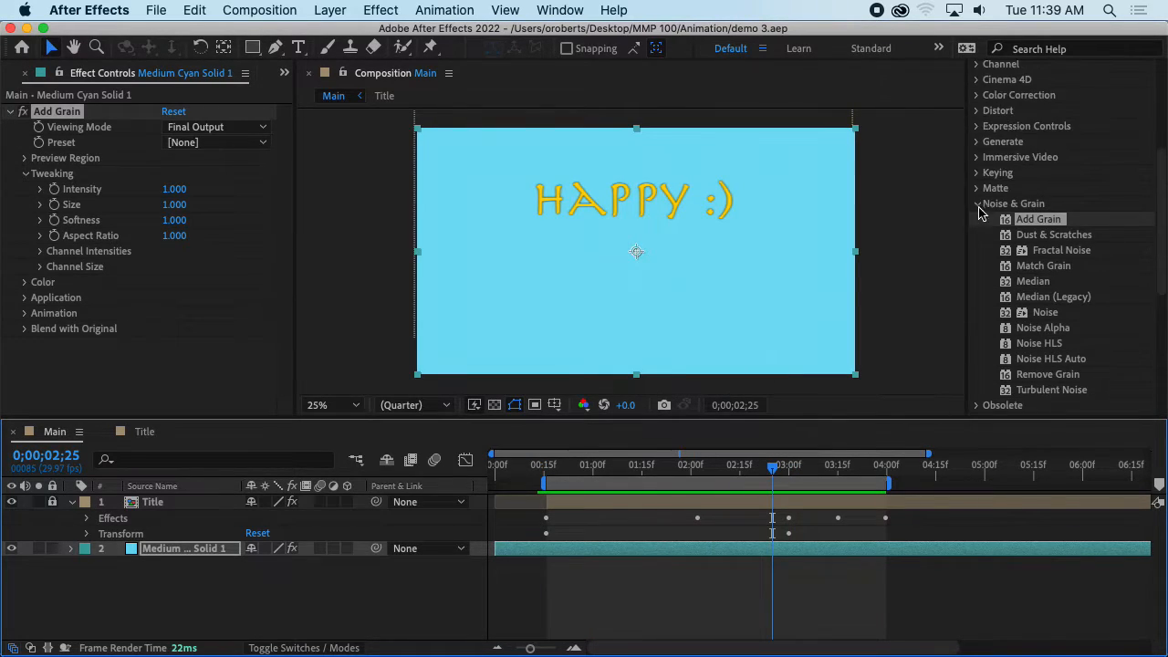
pyautogui.click(977, 203)
pyautogui.scroll(6, 1040, 228)
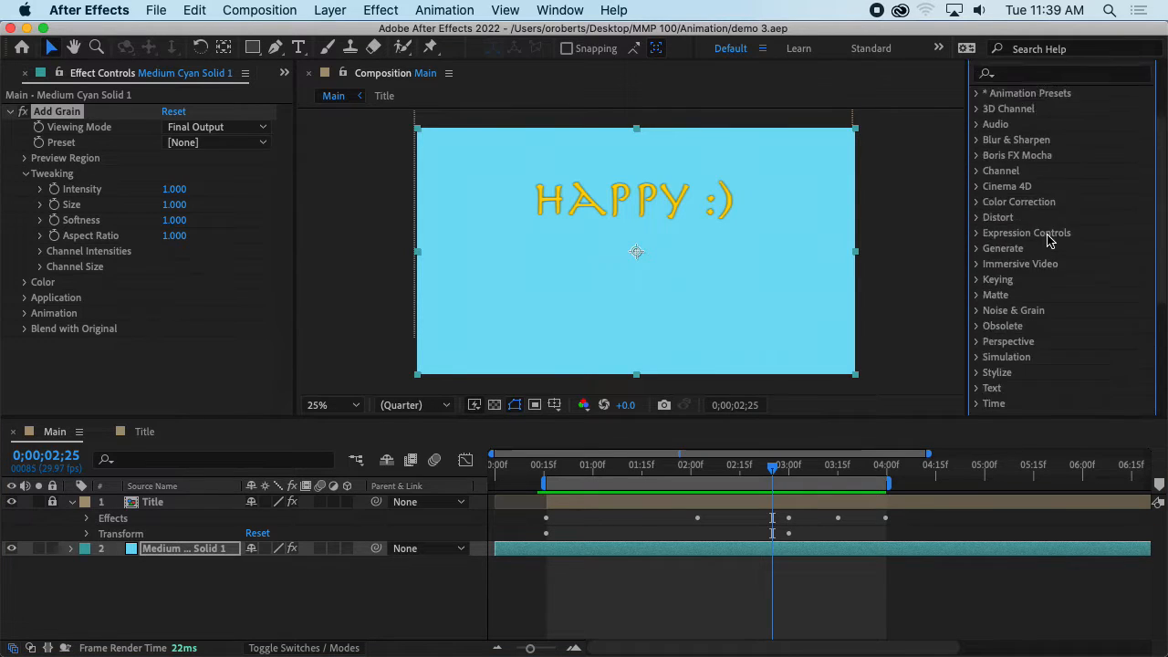
pyautogui.scroll(-1, 1048, 250)
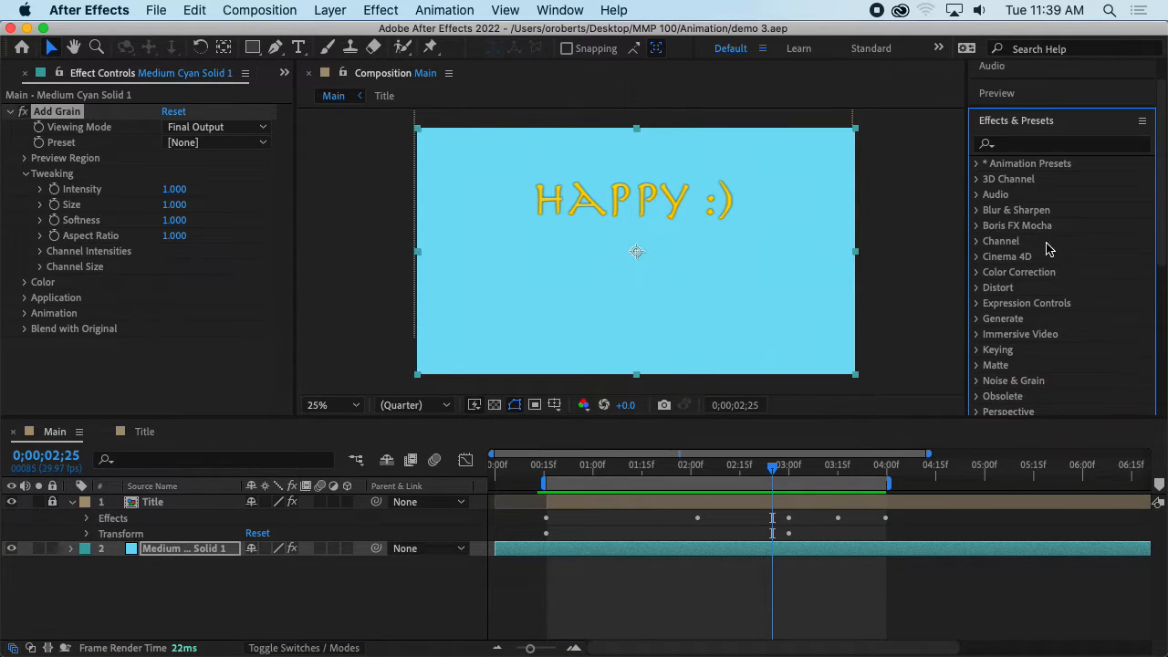
pyautogui.scroll(-1, 1064, 262)
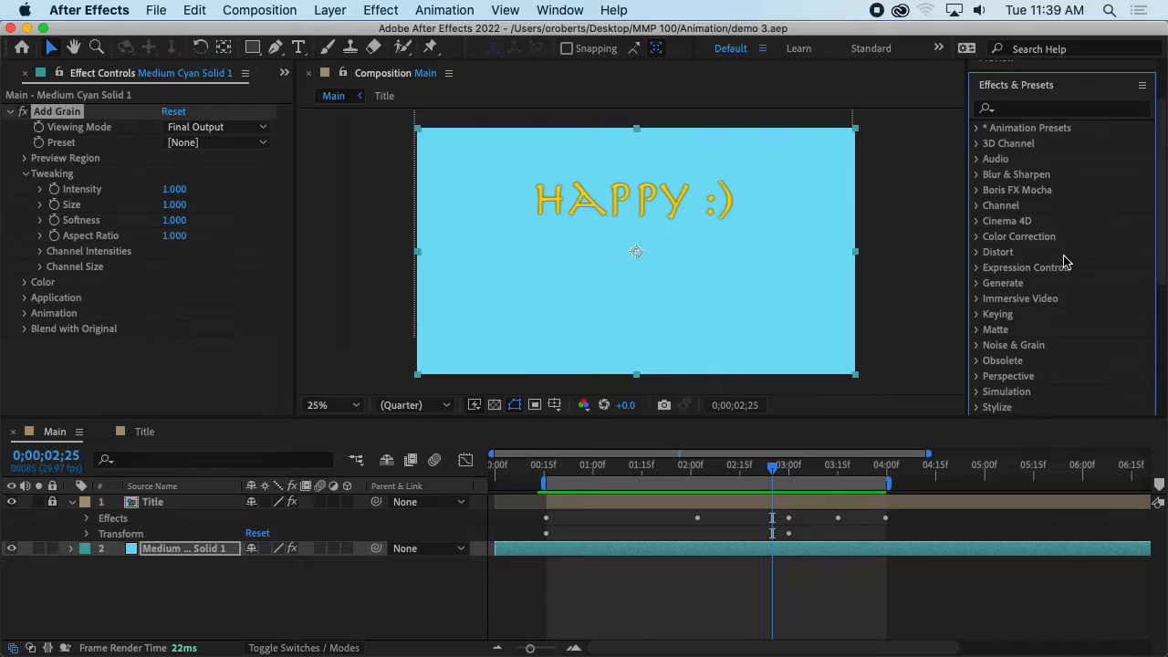
pyautogui.click(979, 237)
pyautogui.scroll(-5, 1036, 257)
pyautogui.scroll(4, 1026, 247)
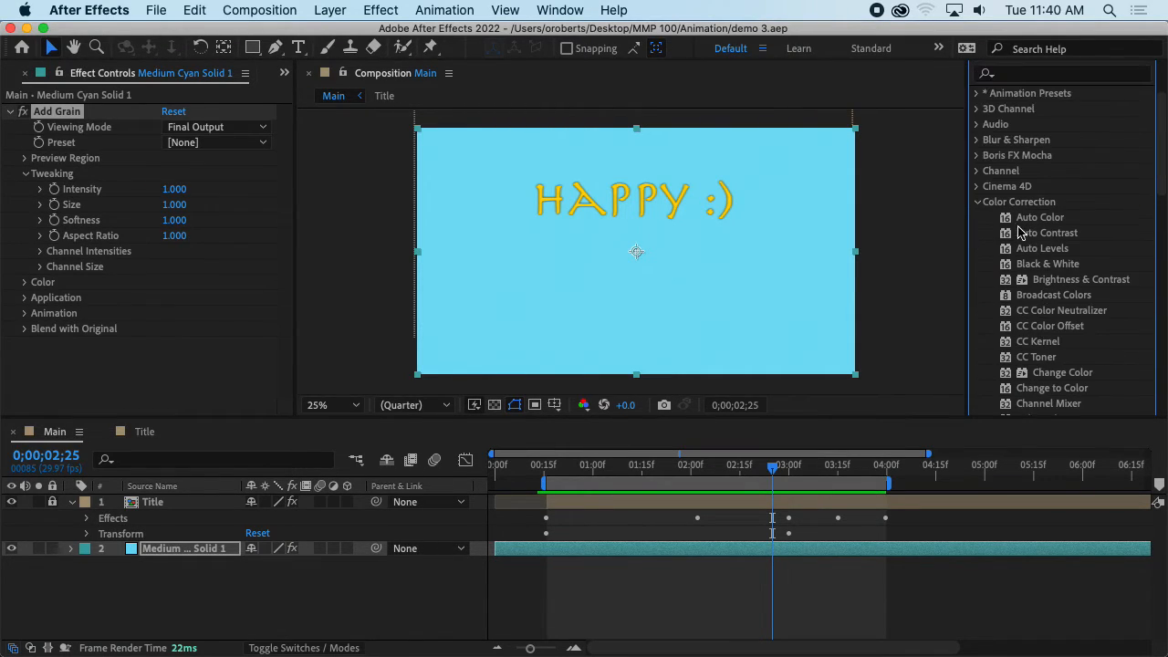
pyautogui.click(981, 204)
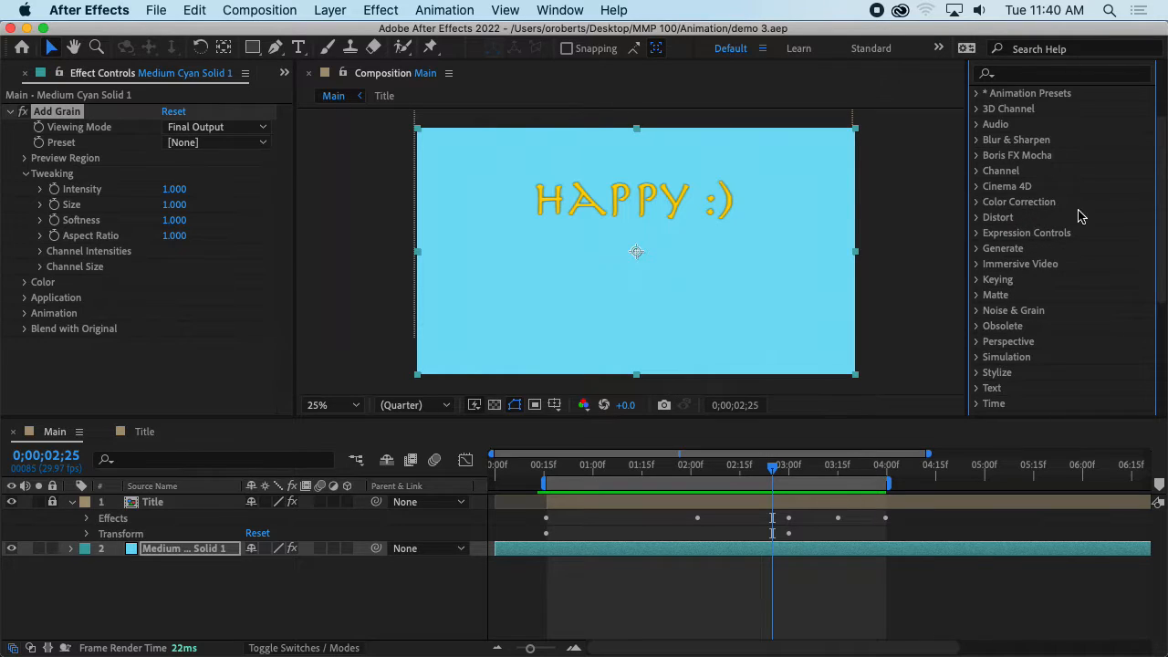
# - Examine the effects offered under Distort and look over the remaining effect categories
pyautogui.click(976, 217)
pyautogui.scroll(-5, 1093, 193)
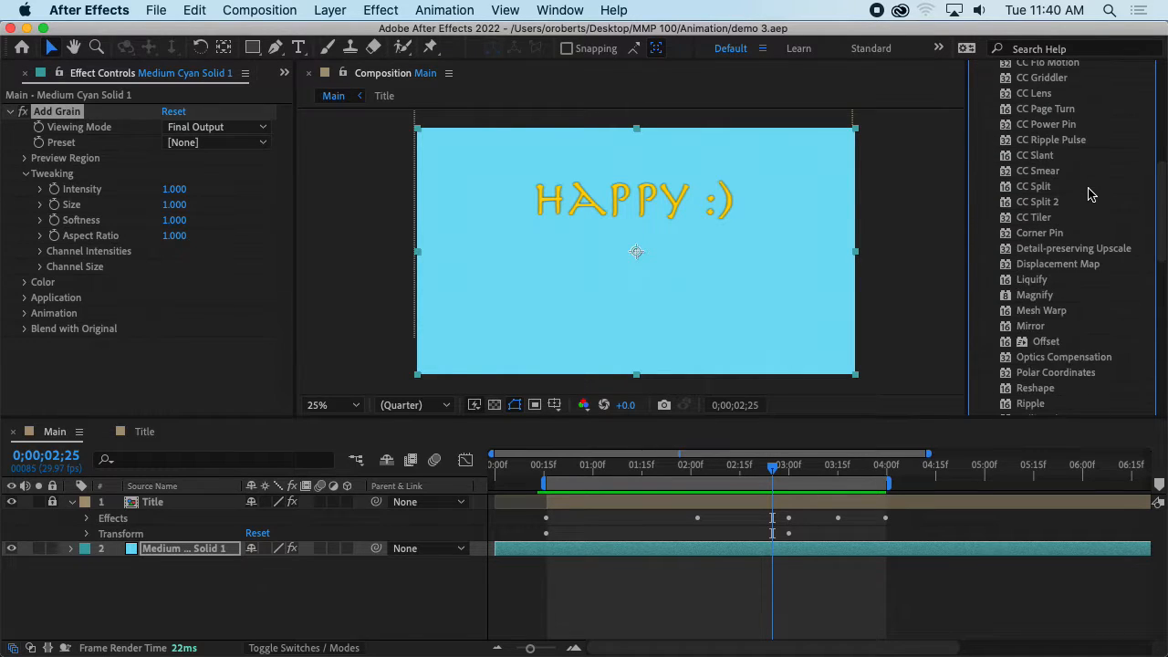
pyautogui.scroll(-6, 1093, 194)
pyautogui.scroll(4, 1087, 191)
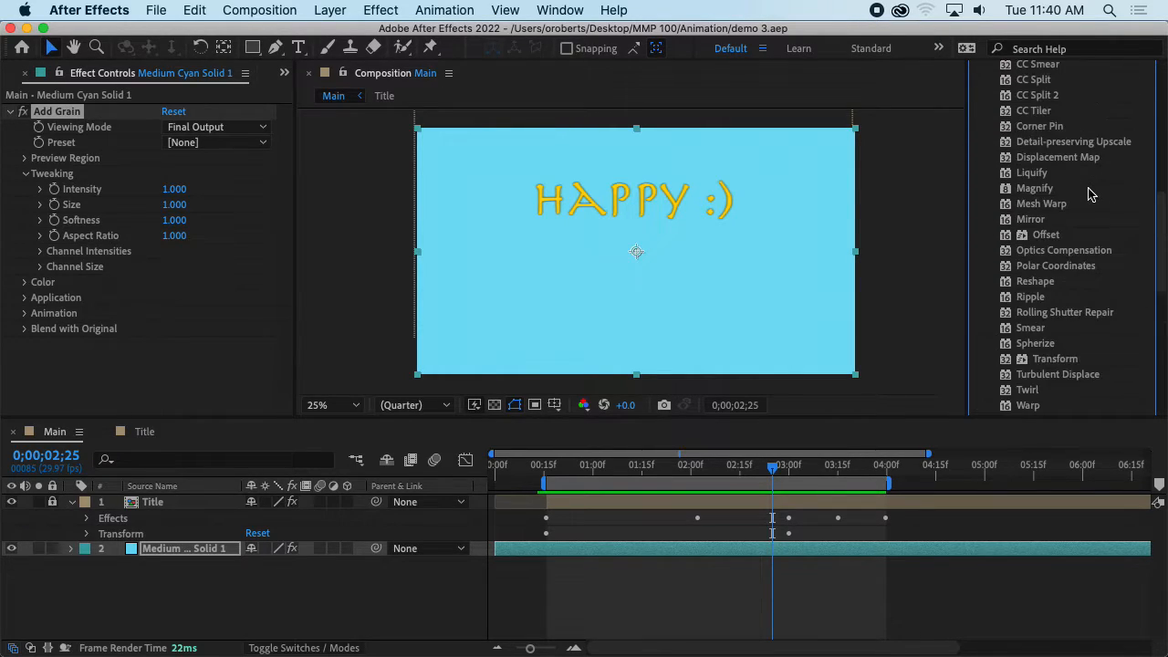
pyautogui.scroll(6, 1058, 188)
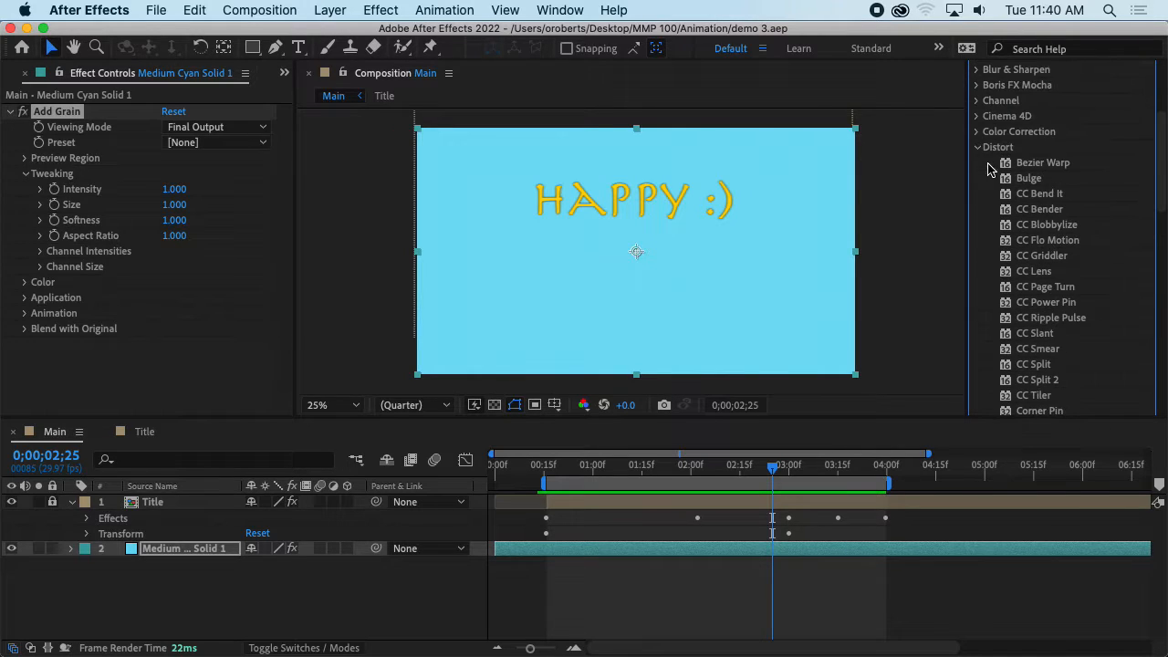
pyautogui.click(977, 148)
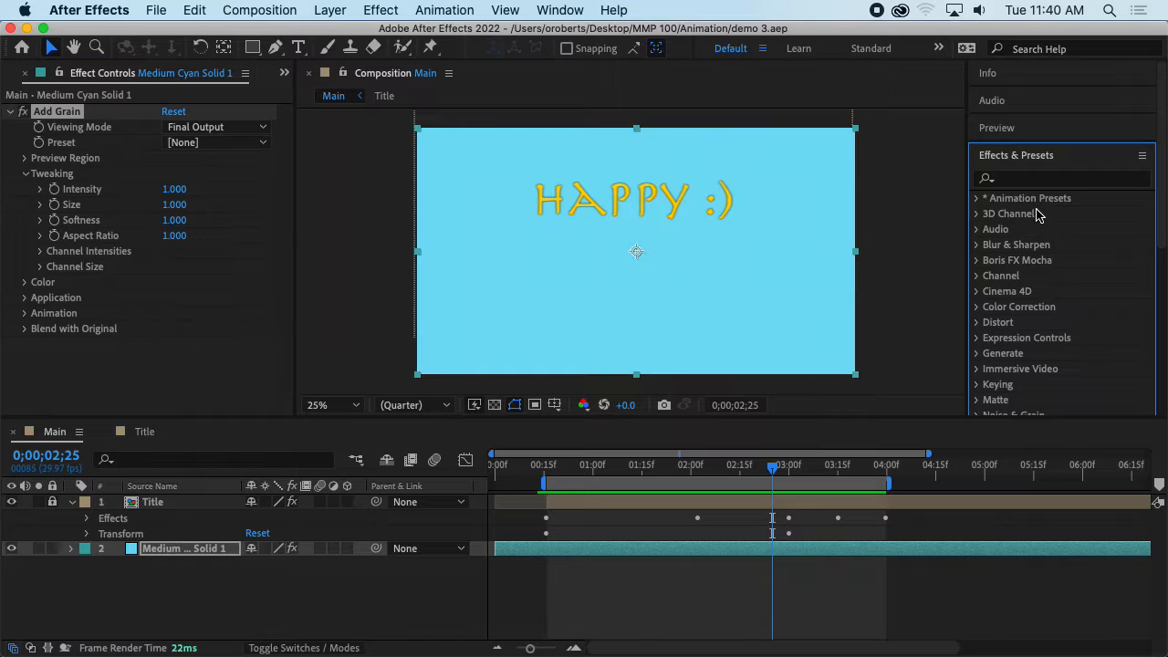
pyautogui.scroll(-2, 1033, 269)
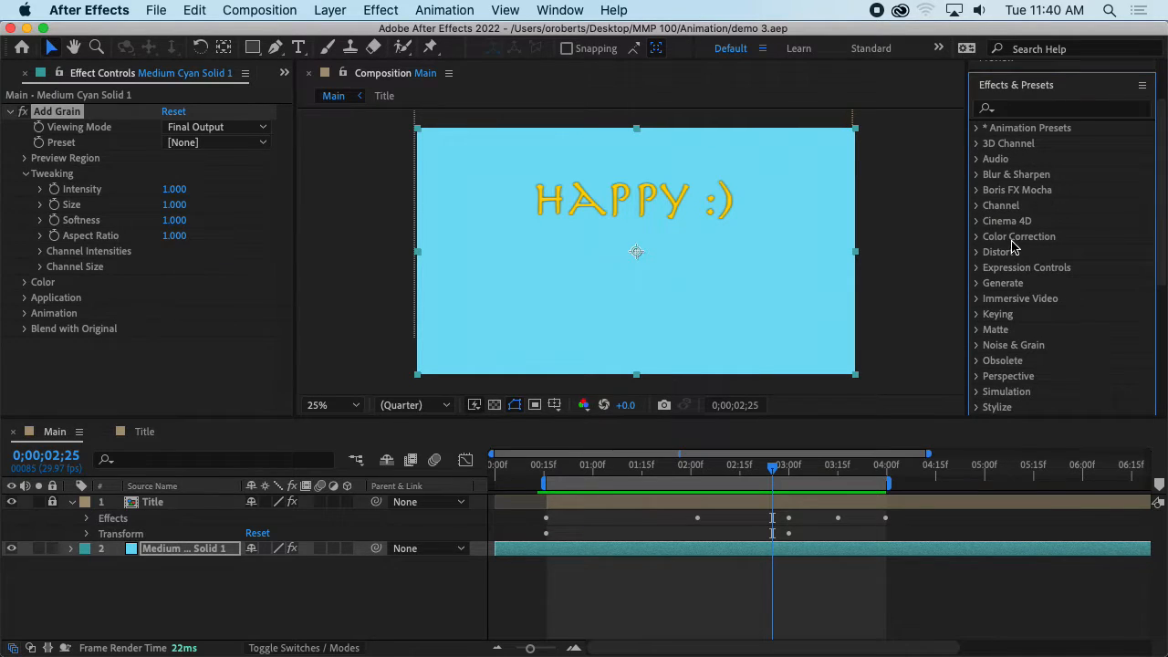
pyautogui.scroll(-3, 1011, 245)
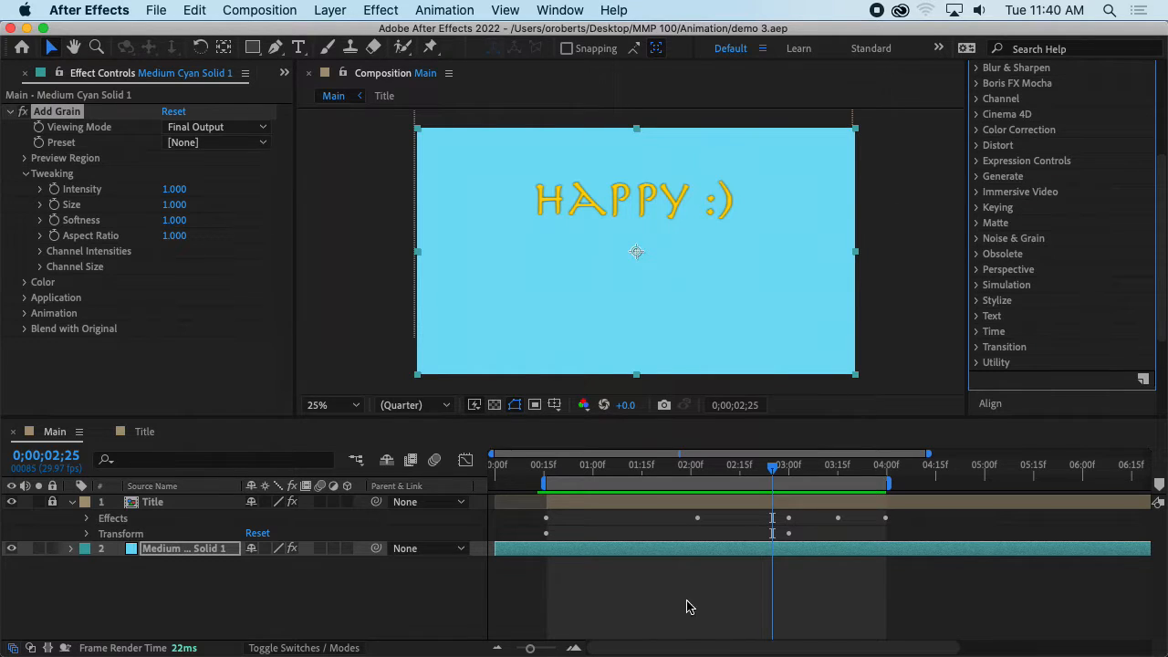
# - Play the Main composition from 0;00;00;16 to review the animation, and collapse the Title layer's properties
pyautogui.moveTo(768, 470); pyautogui.dragTo(546, 470)
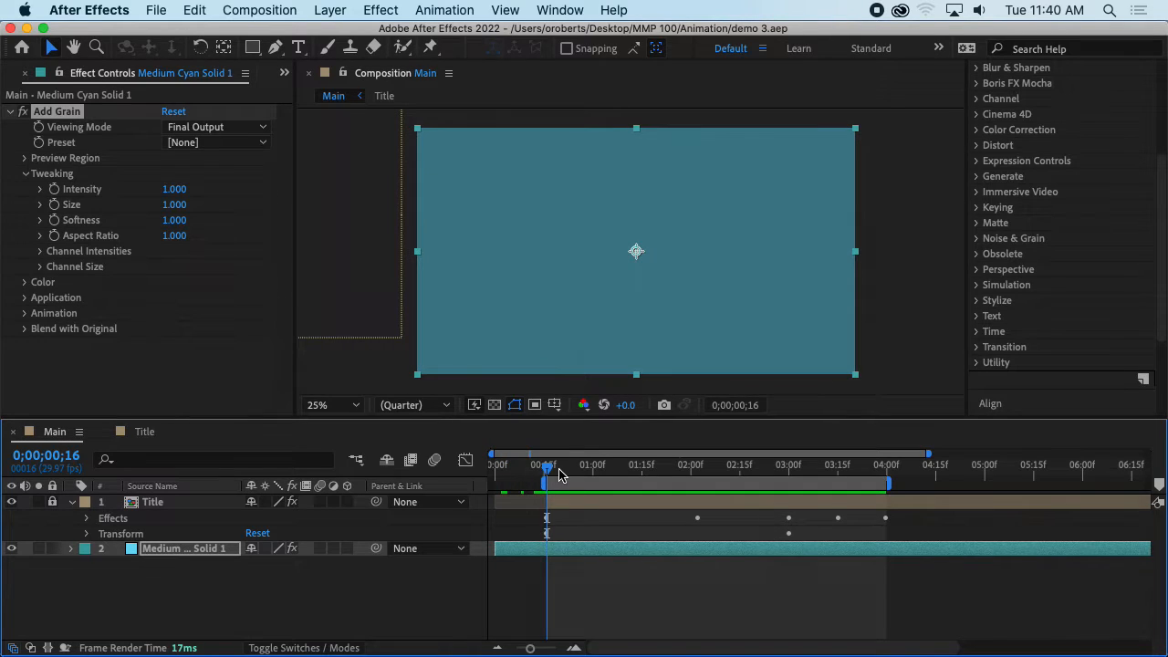
pyautogui.press('space')
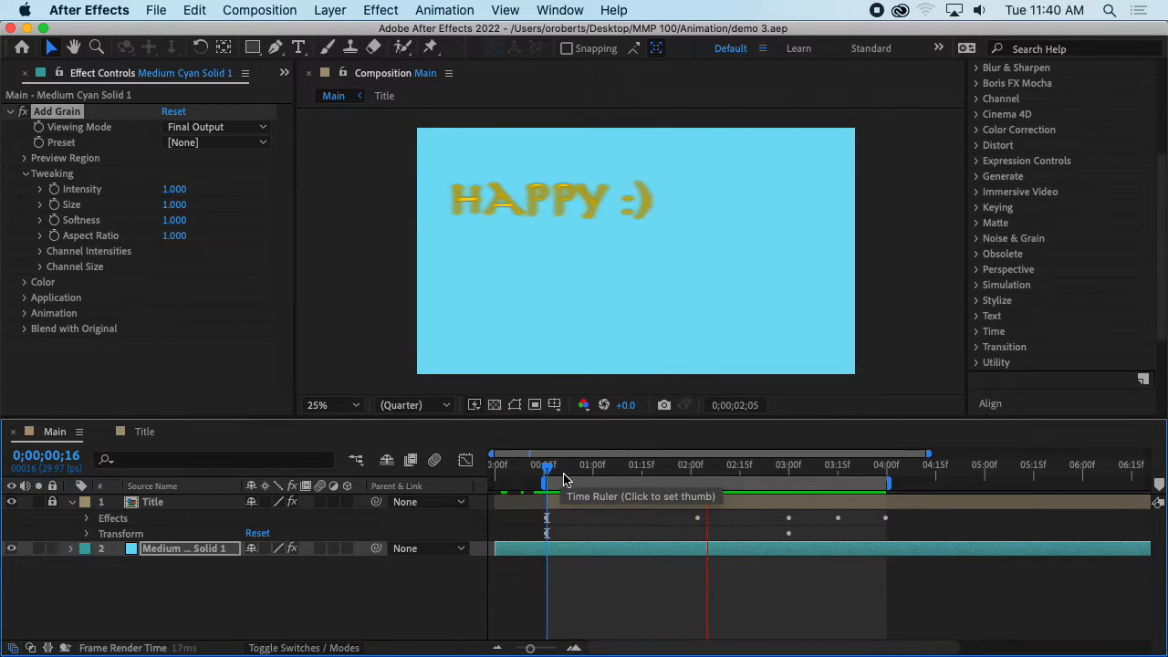
pyautogui.press('space')
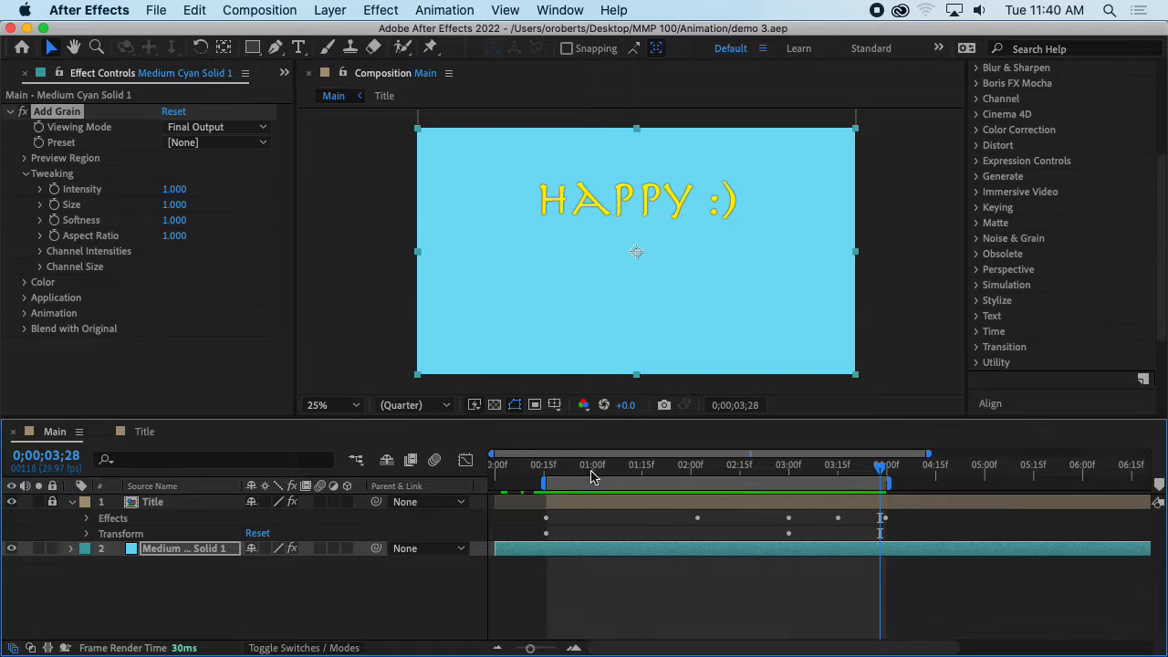
pyautogui.moveTo(880, 467)
pyautogui.mouseDown()
pyautogui.moveTo(499, 466)
pyautogui.moveTo(877, 465)
pyautogui.mouseUp()
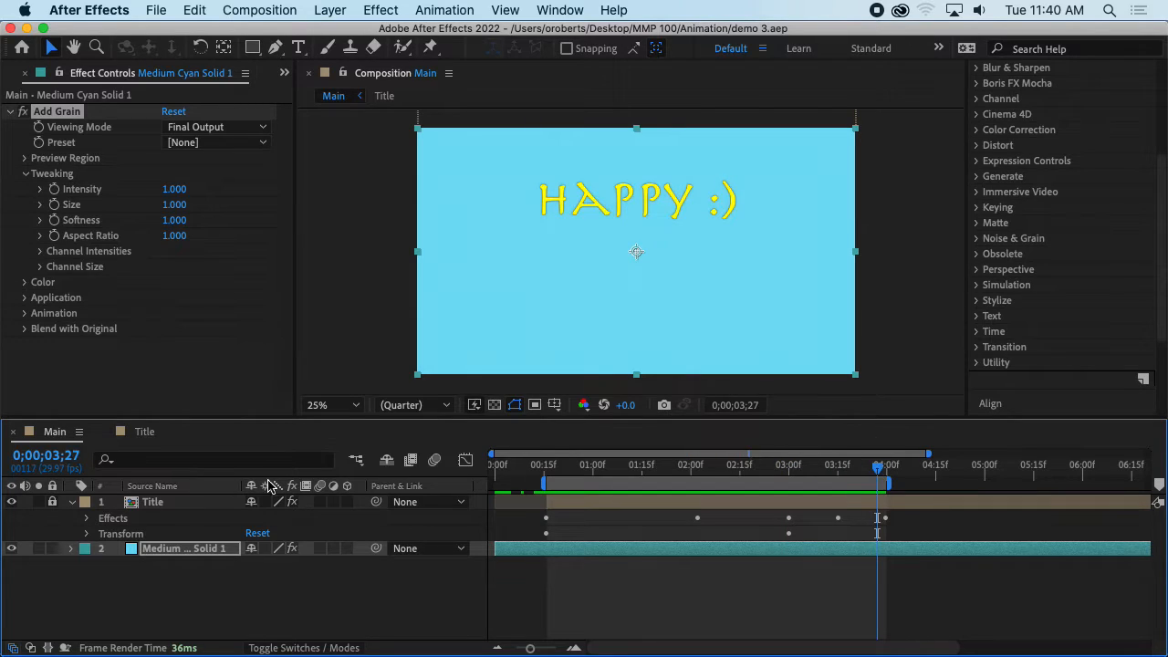
pyautogui.click(72, 502)
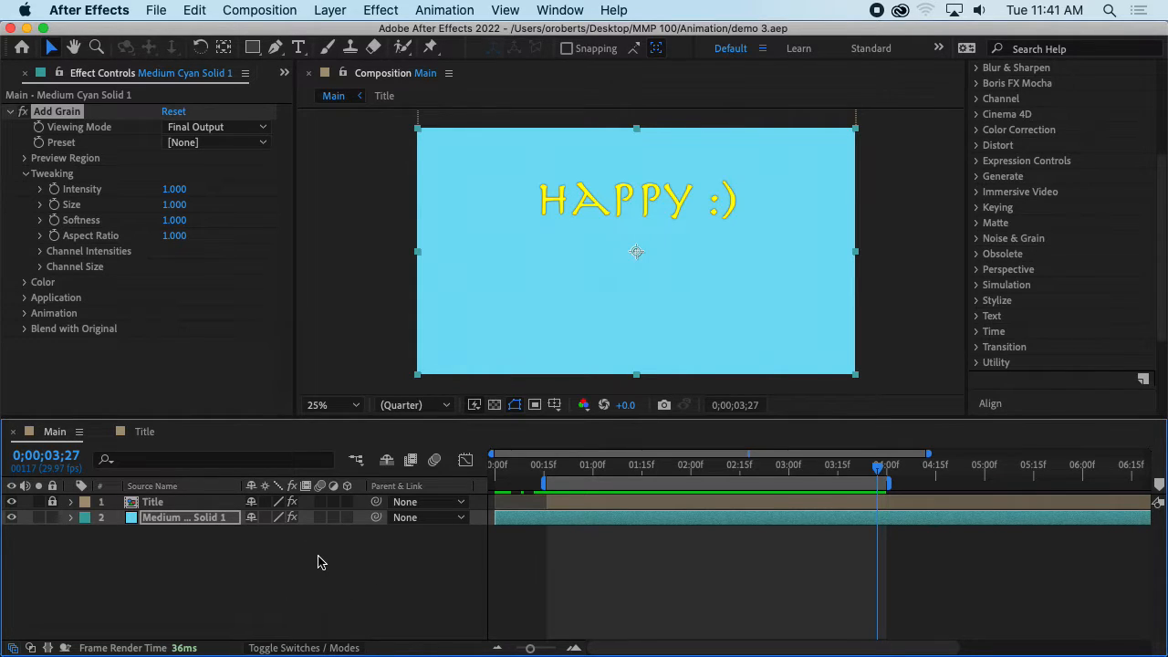
# - Create a composition named AnchorPoint with the HDTV 1080 29.97 preset and move it into the Comps folder
pyautogui.click(28, 77)
pyautogui.click(91, 339)
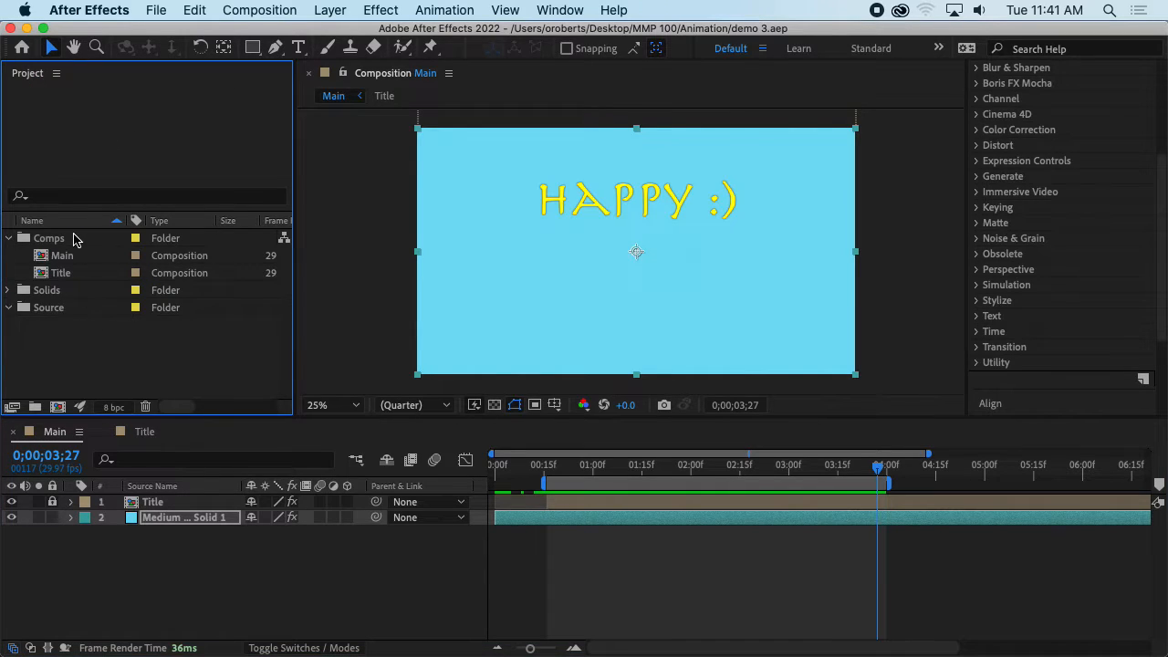
pyautogui.click(73, 242)
pyautogui.click(58, 334)
pyautogui.rightClick(58, 336)
pyautogui.click(114, 350)
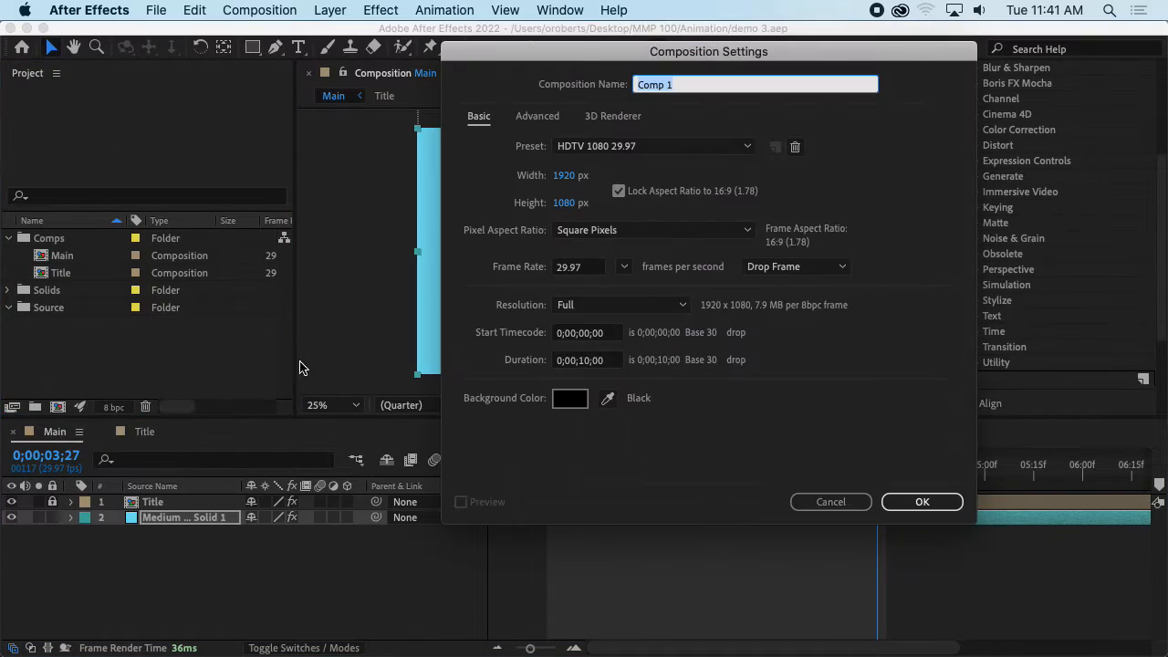
pyautogui.write('Anc')
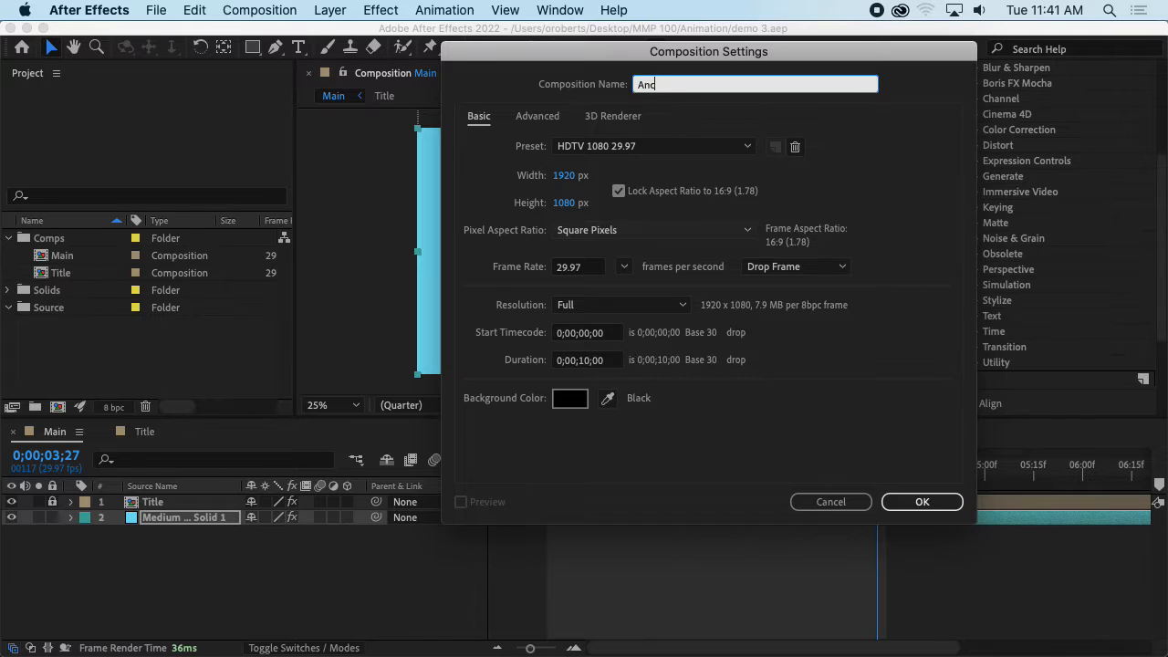
pyautogui.write('horPoint')
pyautogui.press('Return')
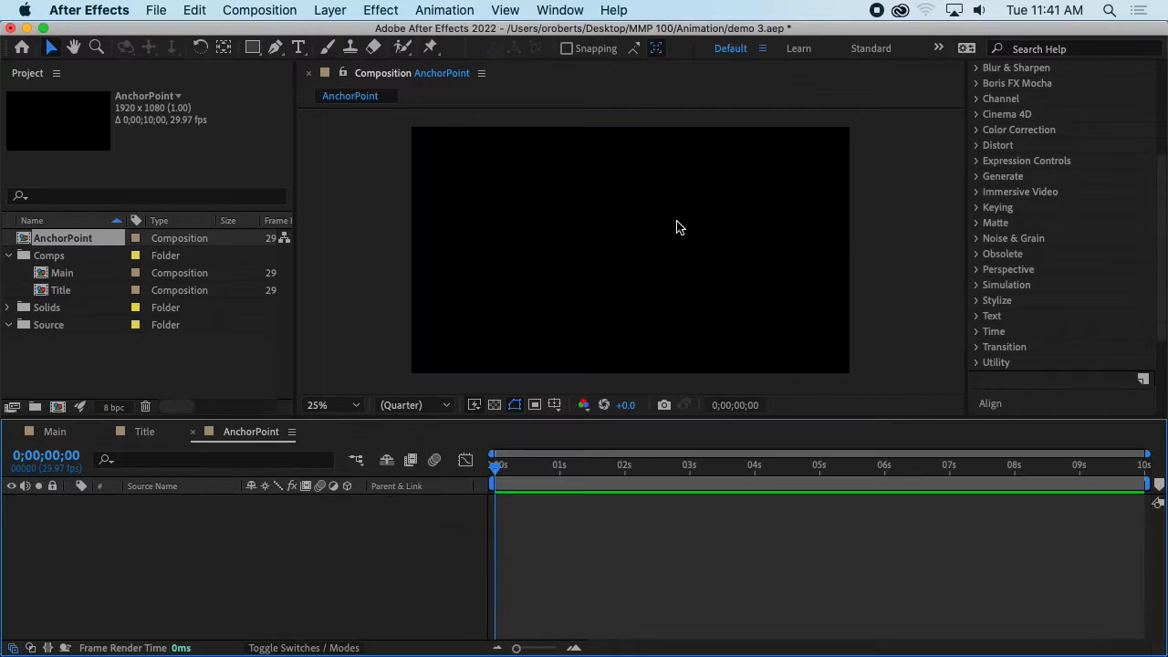
pyautogui.moveTo(67, 239); pyautogui.dragTo(66, 263)
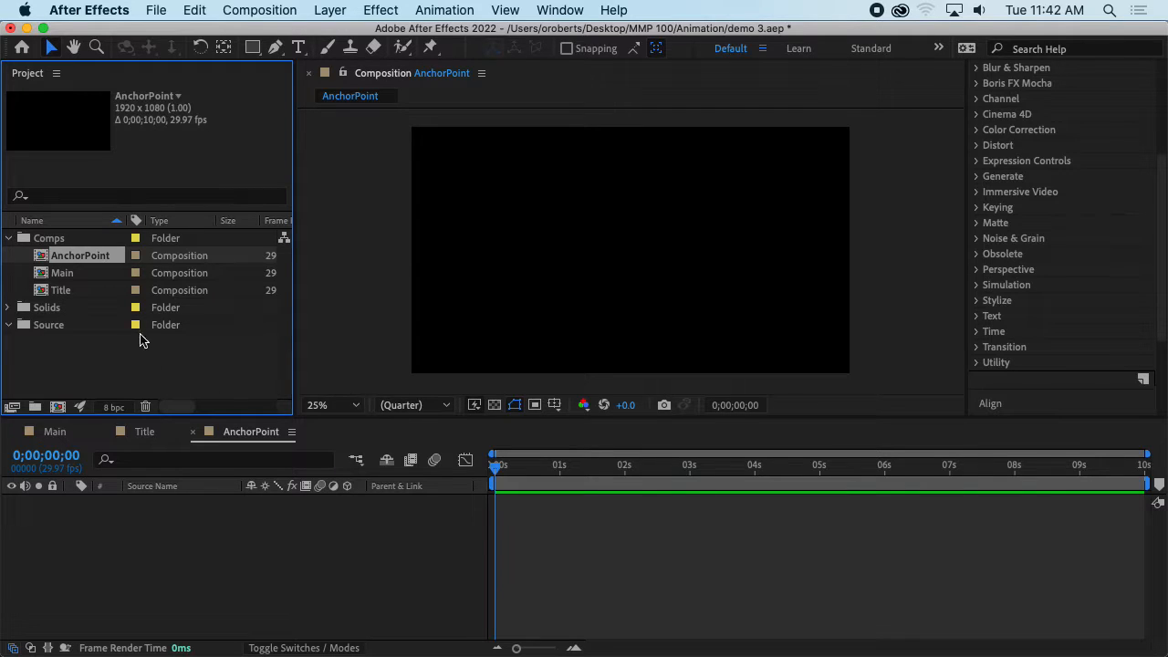
# - Set the AnchorPoint composition's background color to light gray BFBFBF
pyautogui.rightClick(78, 261)
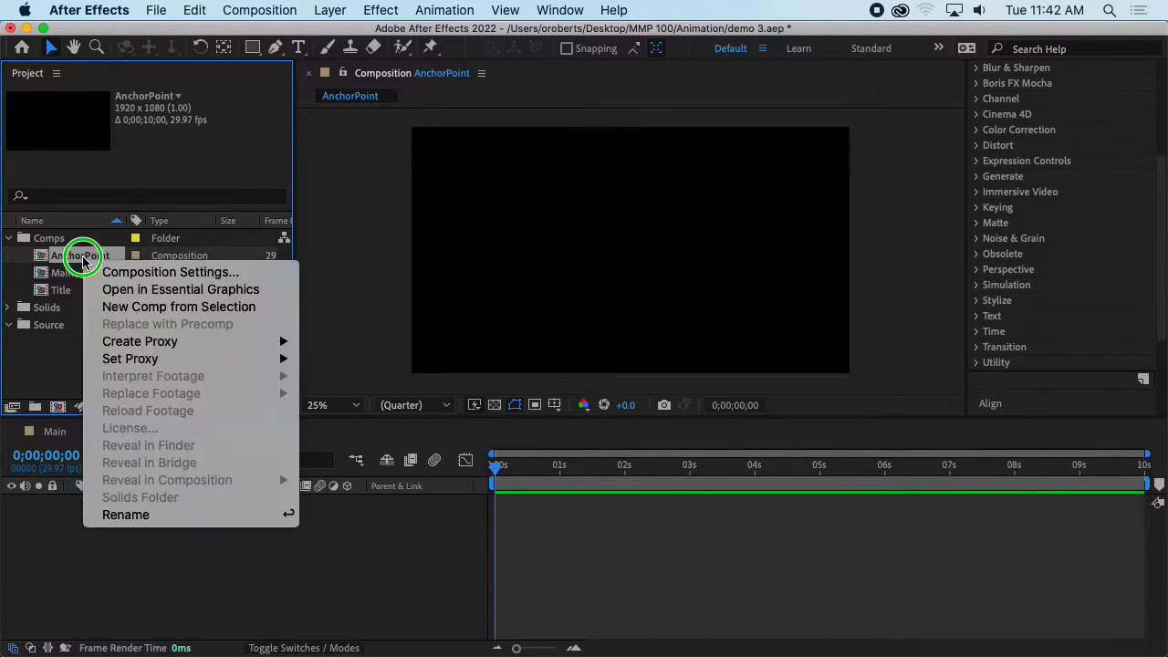
pyautogui.click(171, 272)
pyautogui.click(566, 398)
pyautogui.click(582, 413)
pyautogui.click(492, 390)
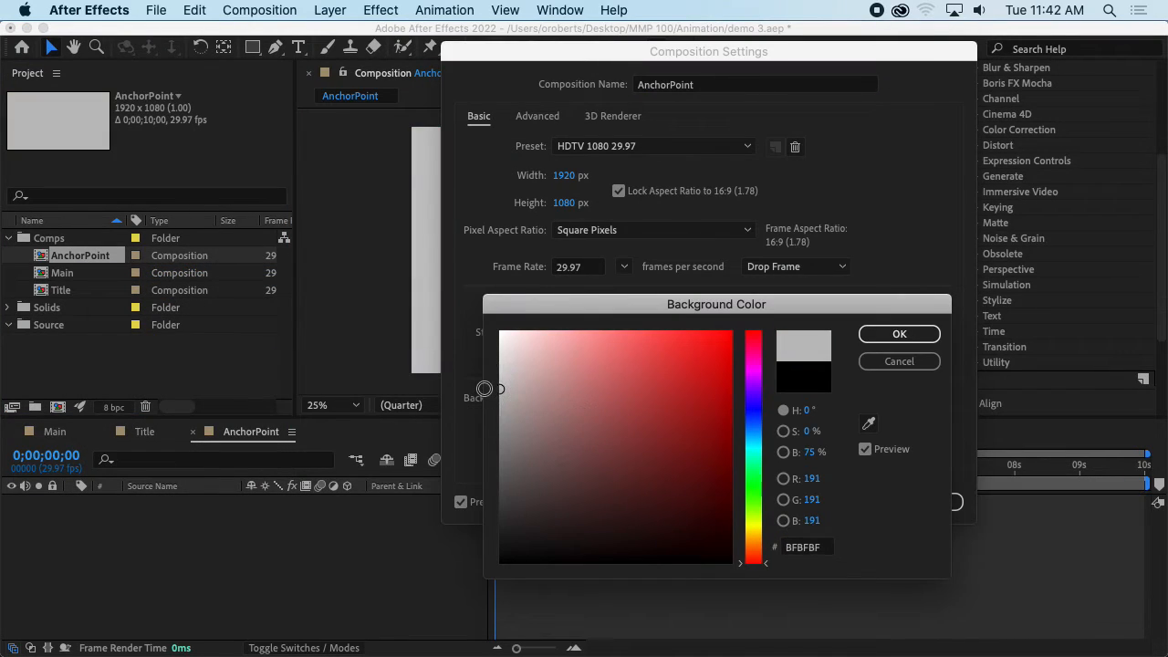
pyautogui.click(899, 334)
pyautogui.click(924, 501)
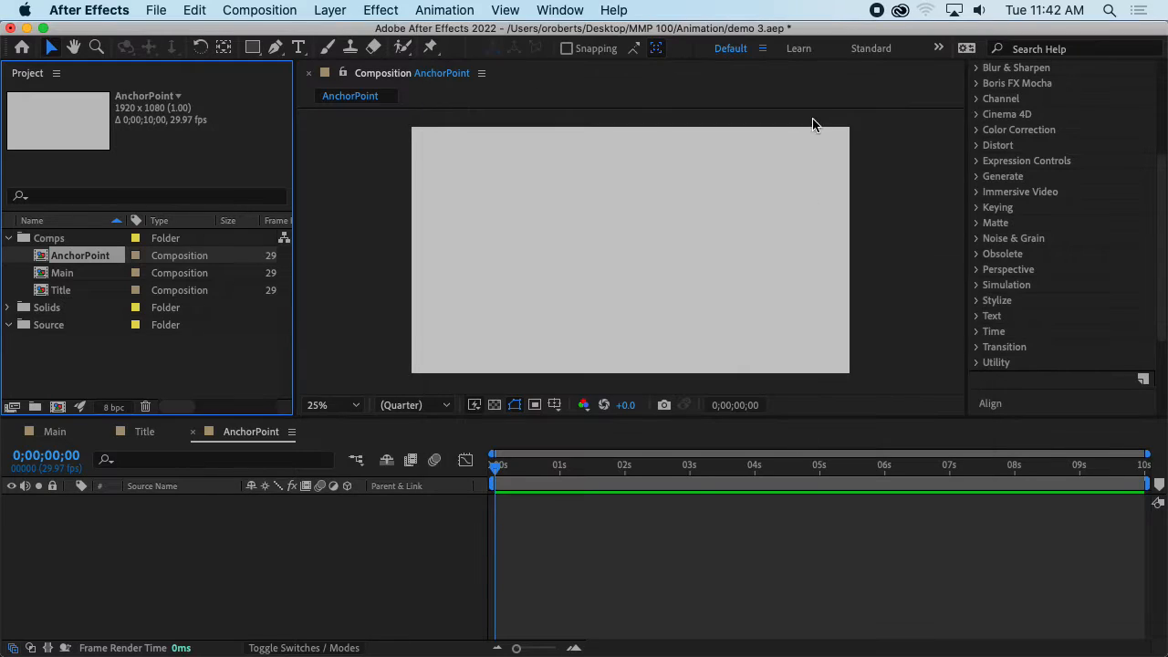
# - Add an empty shape layer to the AnchorPoint composition
pyautogui.click(188, 572)
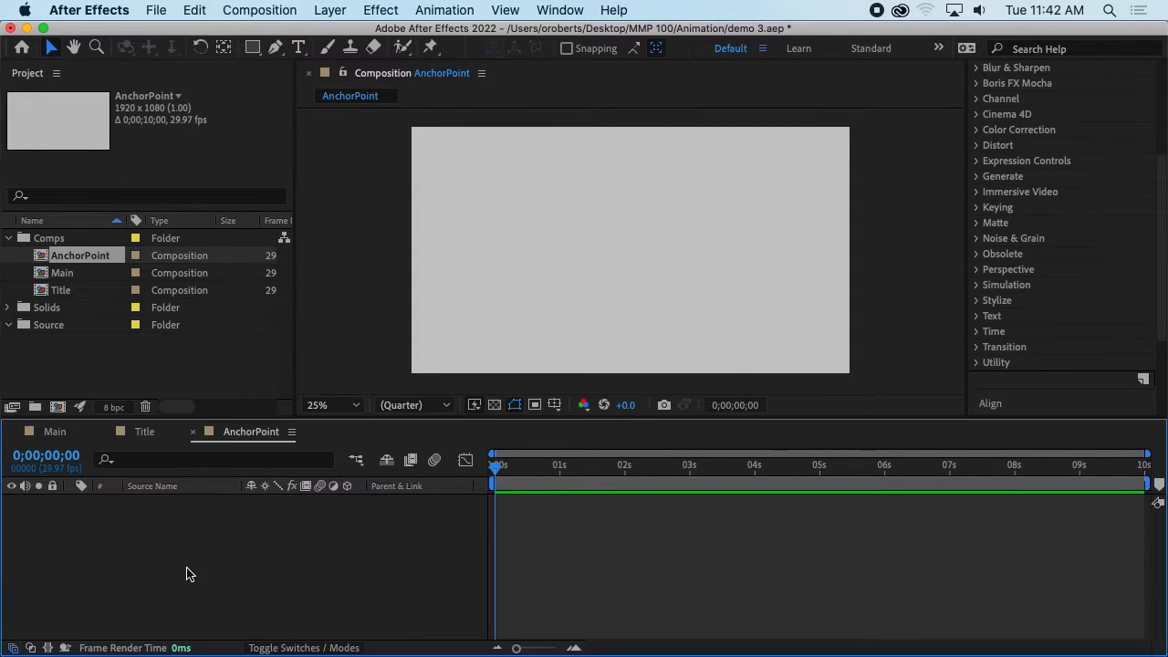
pyautogui.rightClick(209, 532)
pyautogui.moveTo(305, 439)
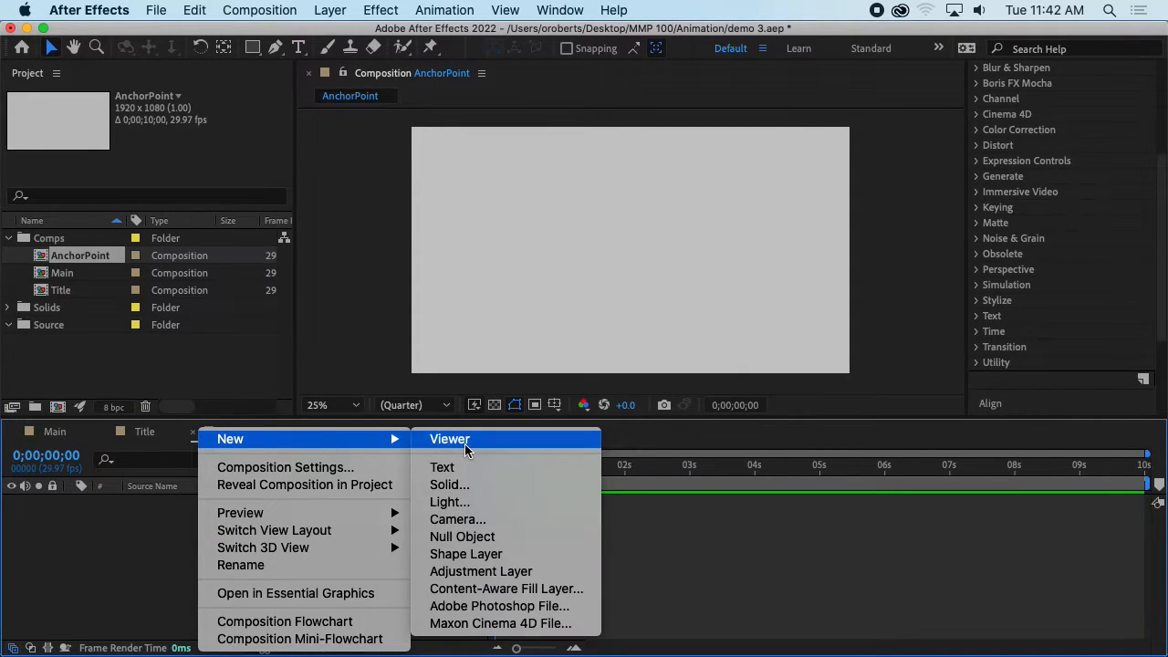
pyautogui.click(565, 557)
# - Draw a wide ellipse near the center of the composition on the shape layer with the Ellipse tool
pyautogui.press('q')
pyautogui.scroll(2, 658, 258)
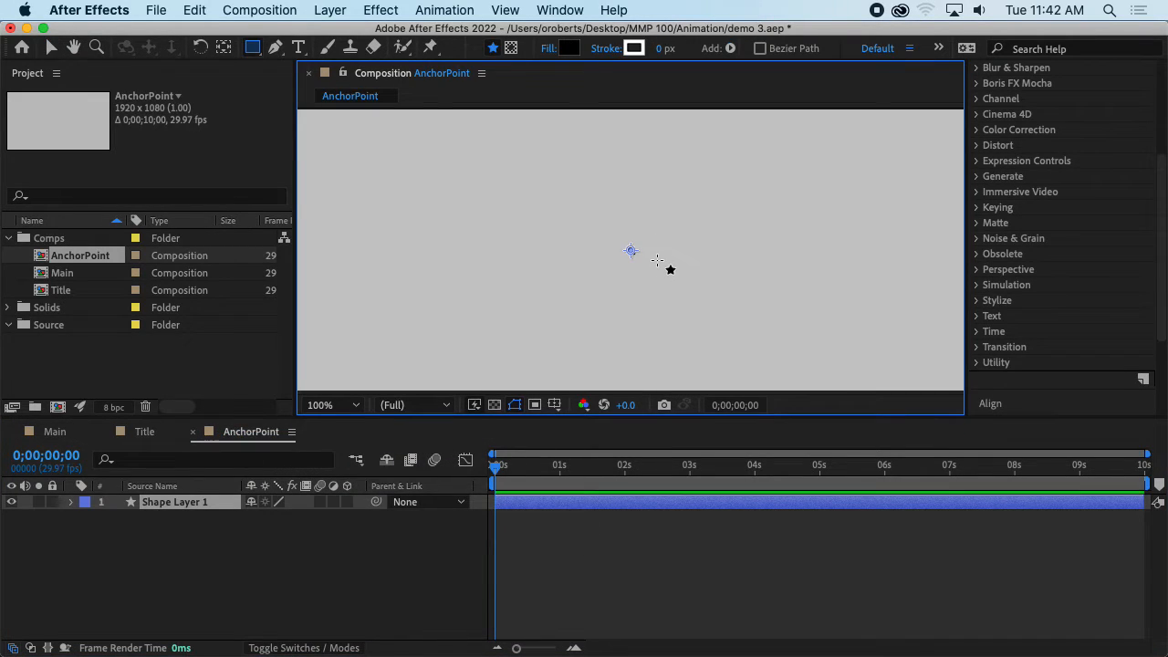
pyautogui.scroll(-2, 634, 257)
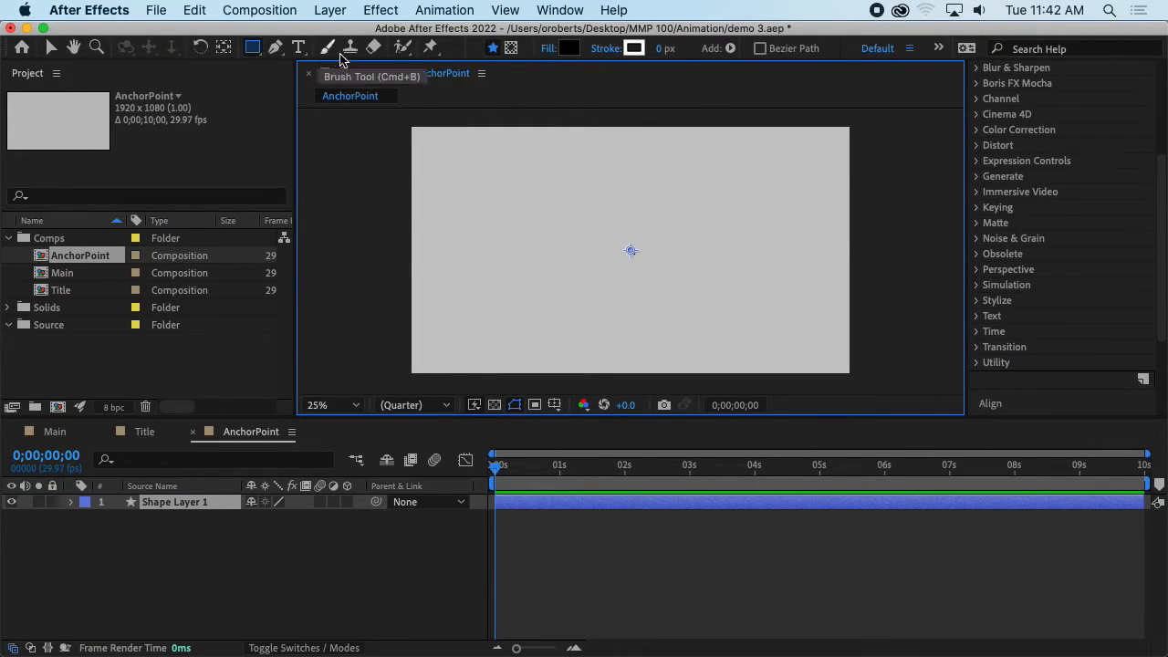
pyautogui.click(252, 48)
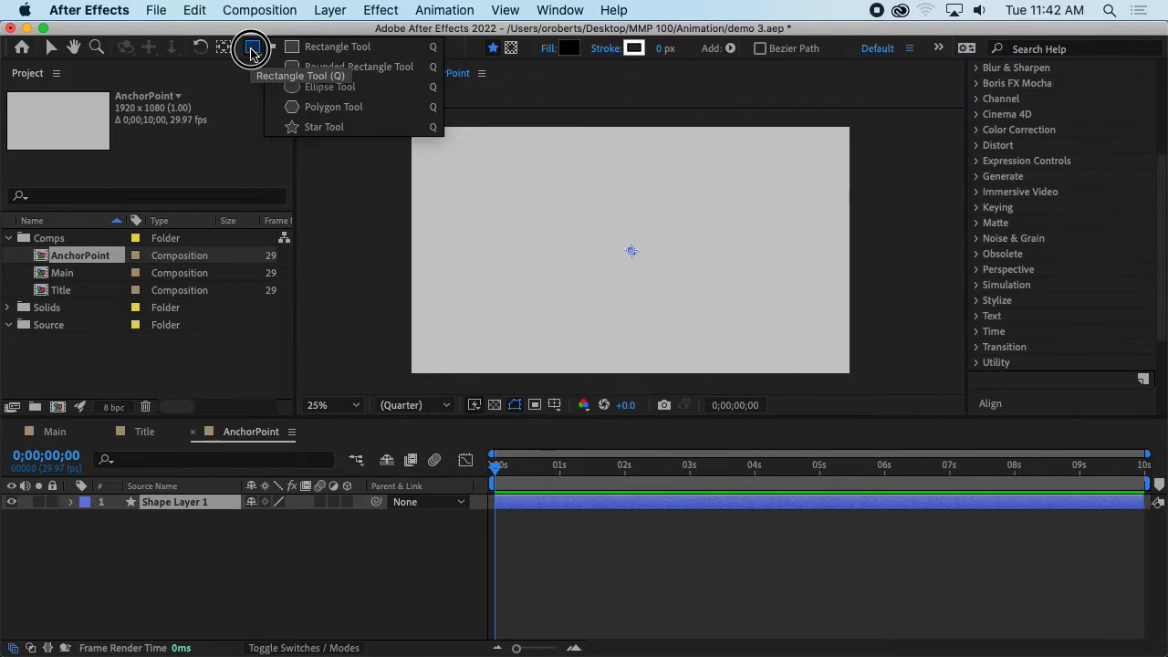
pyautogui.moveTo(252, 52); pyautogui.dragTo(320, 84)
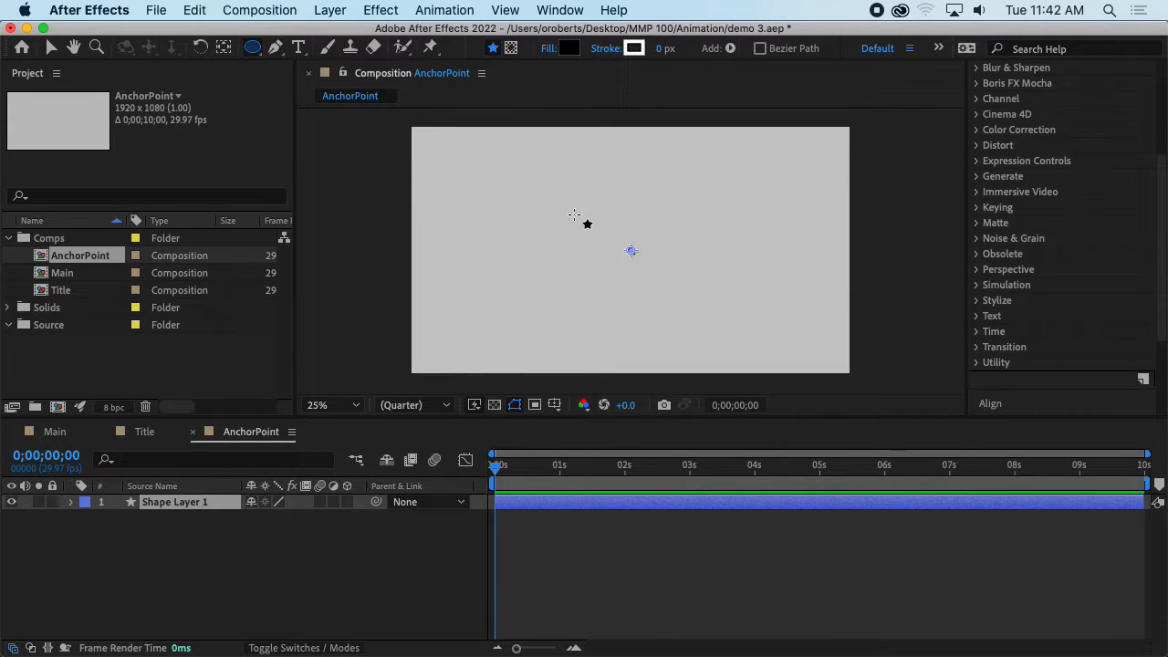
pyautogui.moveTo(581, 225); pyautogui.dragTo(661, 264)
pyautogui.click(52, 49)
pyautogui.press('.')
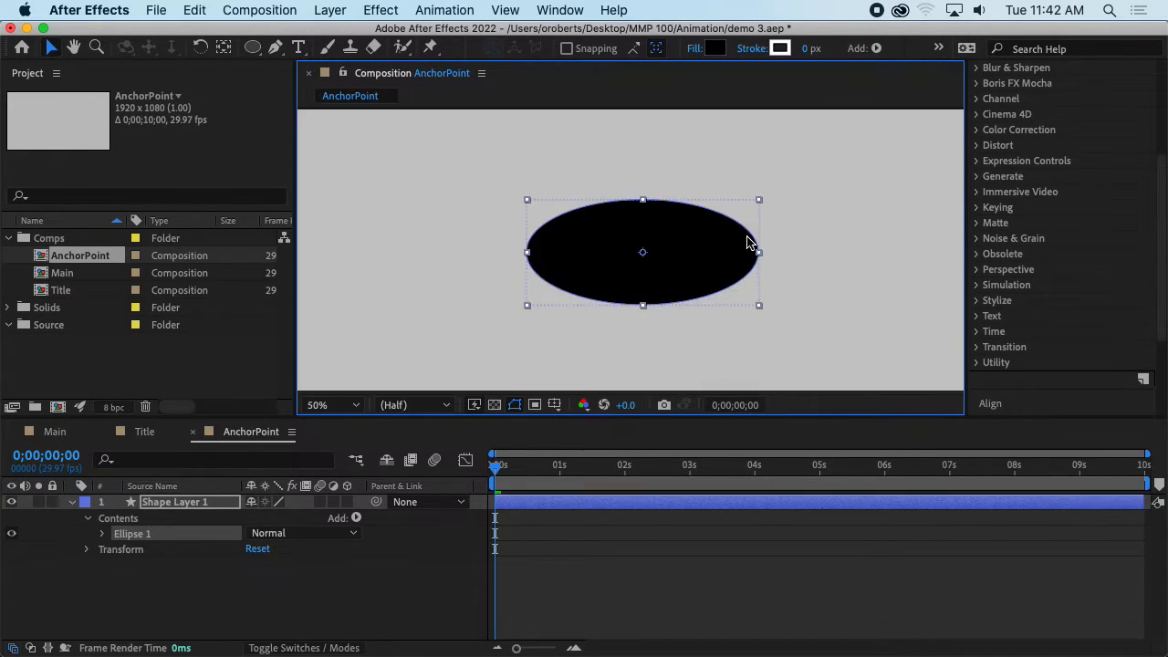
pyautogui.press('.')
pyautogui.press(',')
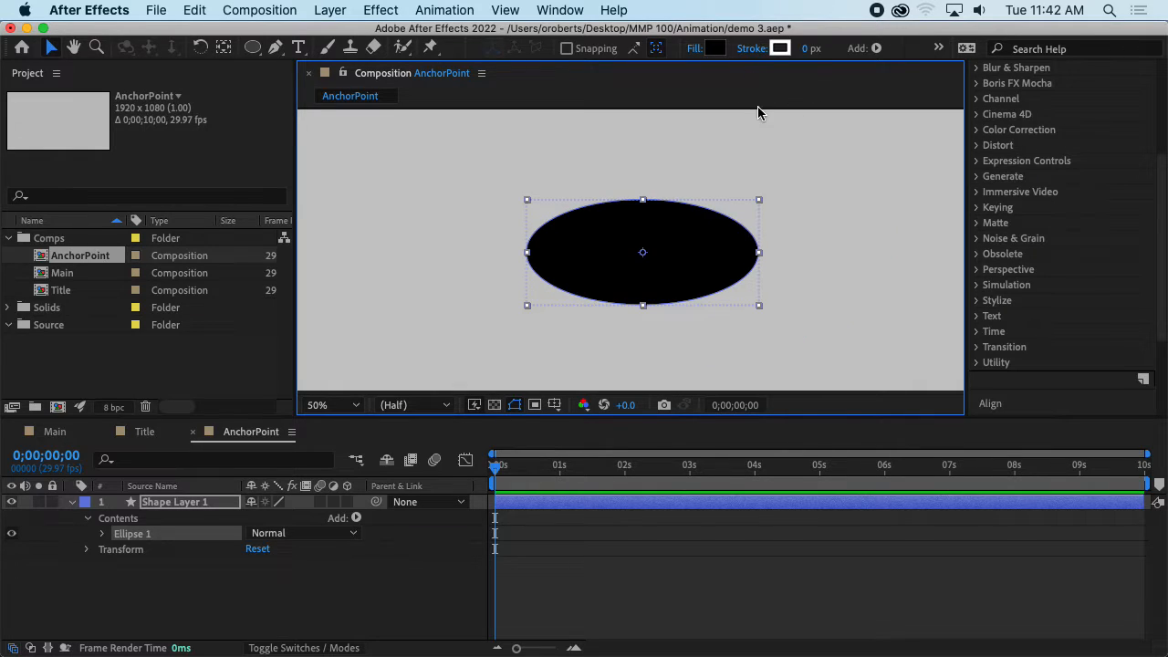
# - Change the ellipse's fill color to purple B800FF
pyautogui.click(720, 49)
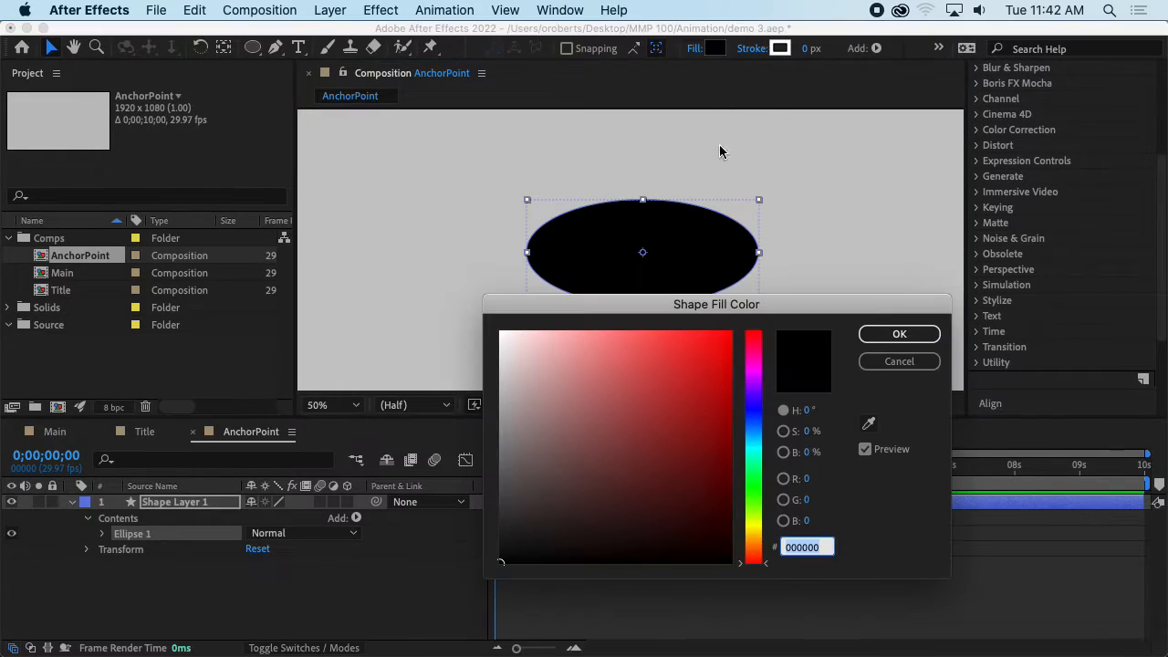
pyautogui.moveTo(753, 475); pyautogui.dragTo(754, 376)
pyautogui.click(729, 333)
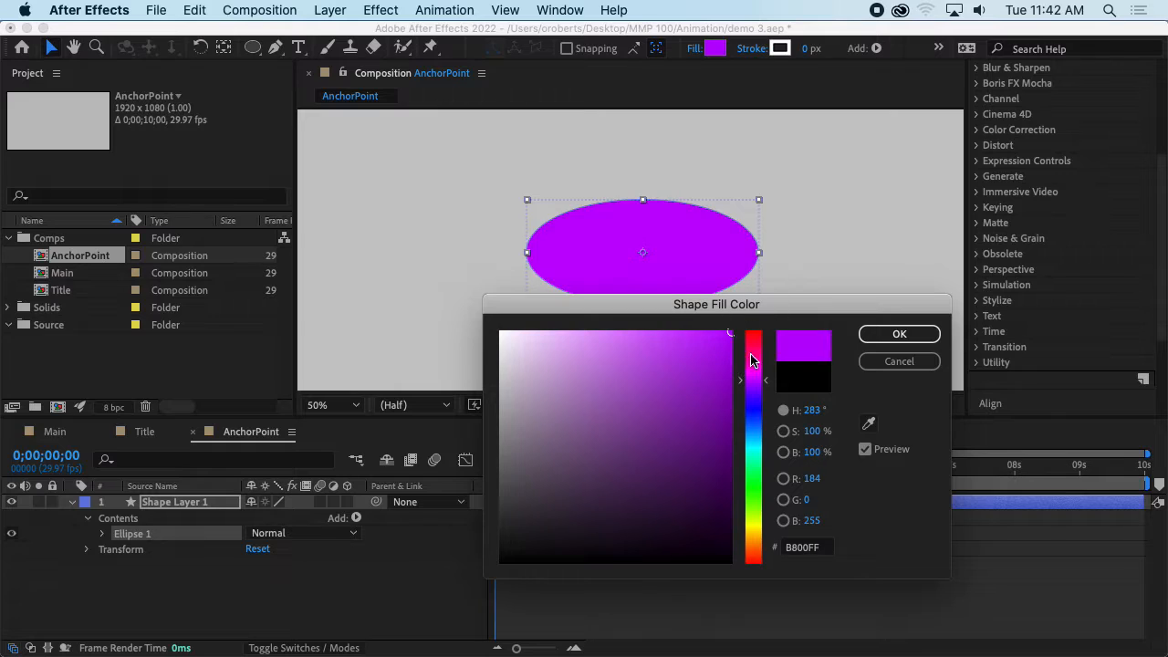
pyautogui.click(899, 334)
pyautogui.press(',')
pyautogui.press('.')
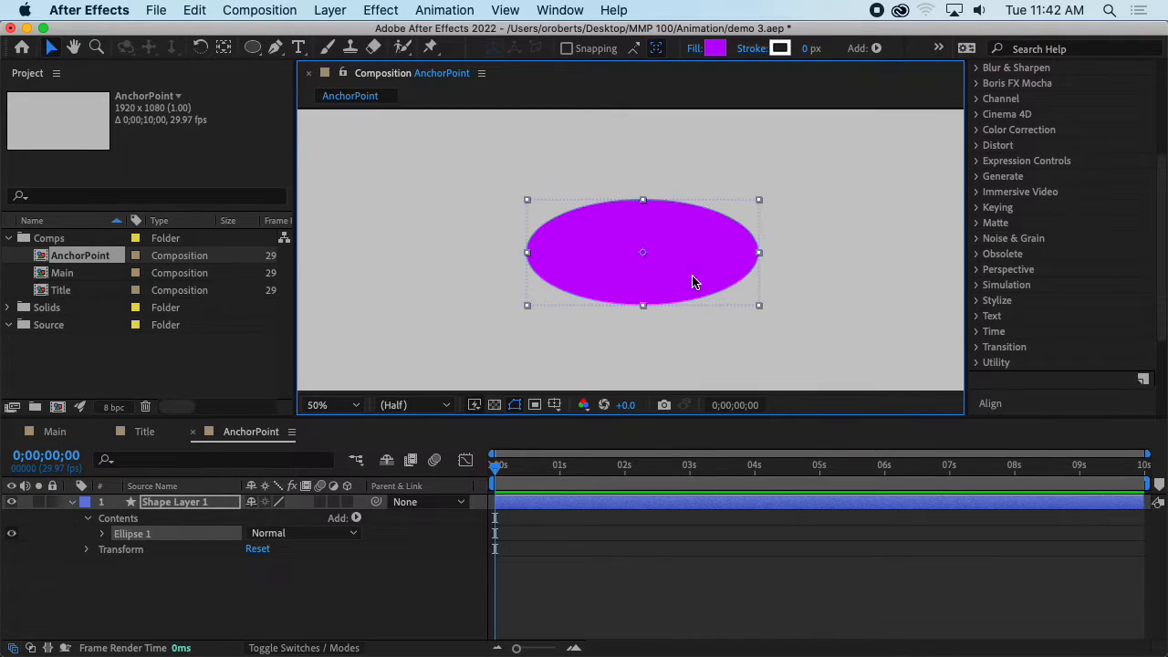
# - Move the ellipse slightly up and left within its layer, off the layer's anchor point
pyautogui.moveTo(644, 255)
pyautogui.mouseDown()
pyautogui.moveTo(663, 240)
pyautogui.moveTo(637, 254)
pyautogui.moveTo(649, 256)
pyautogui.moveTo(618, 236)
pyautogui.moveTo(637, 254)
pyautogui.mouseUp()
pyautogui.press(',')
pyautogui.press(',')
pyautogui.press('.')
pyautogui.press('.')
pyautogui.press('.')
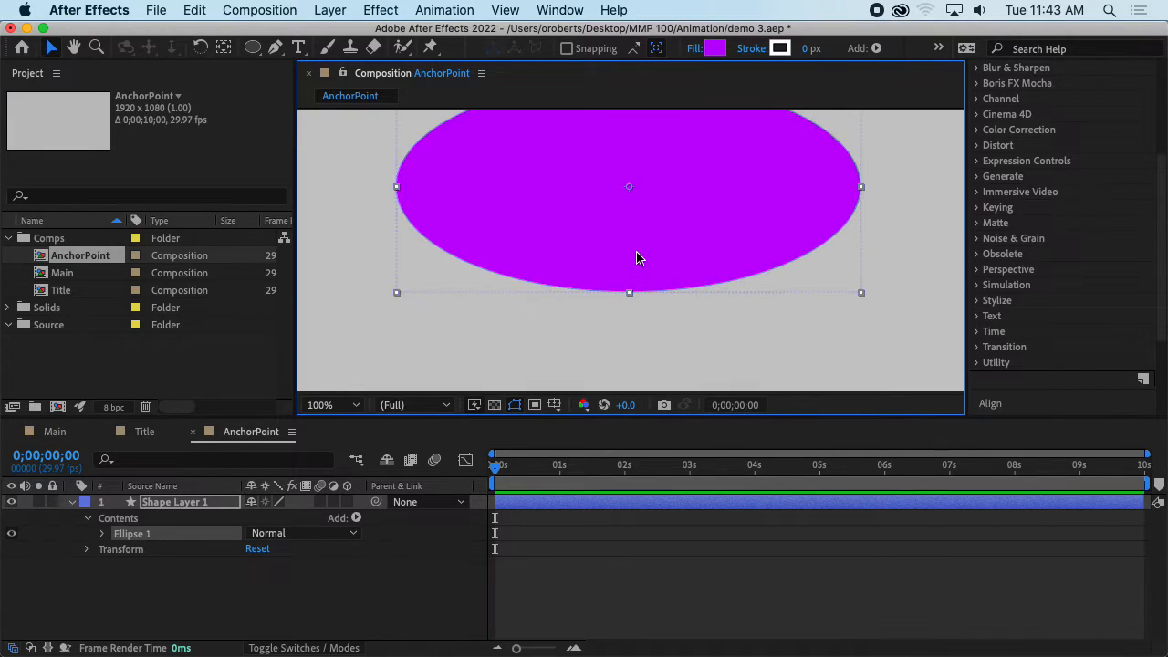
pyautogui.press(',')
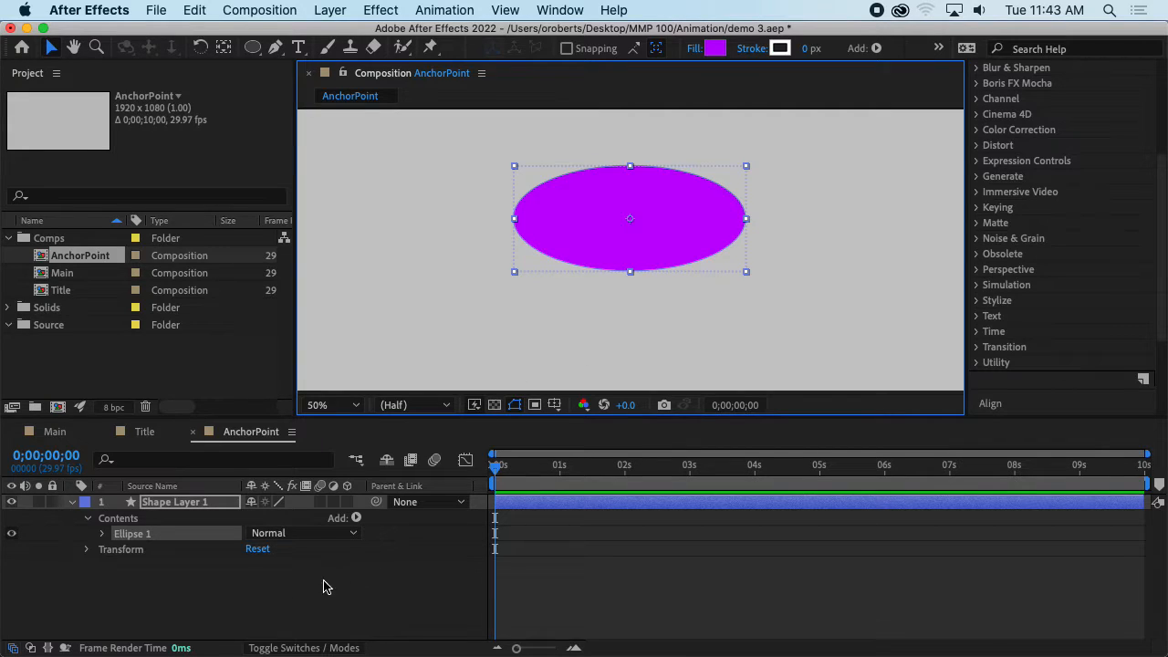
# - Animate the shape layer's Rotation with keyframes of 0x+0.0° at 0 seconds and 1x+1.0° at 2 seconds
pyautogui.press('r')
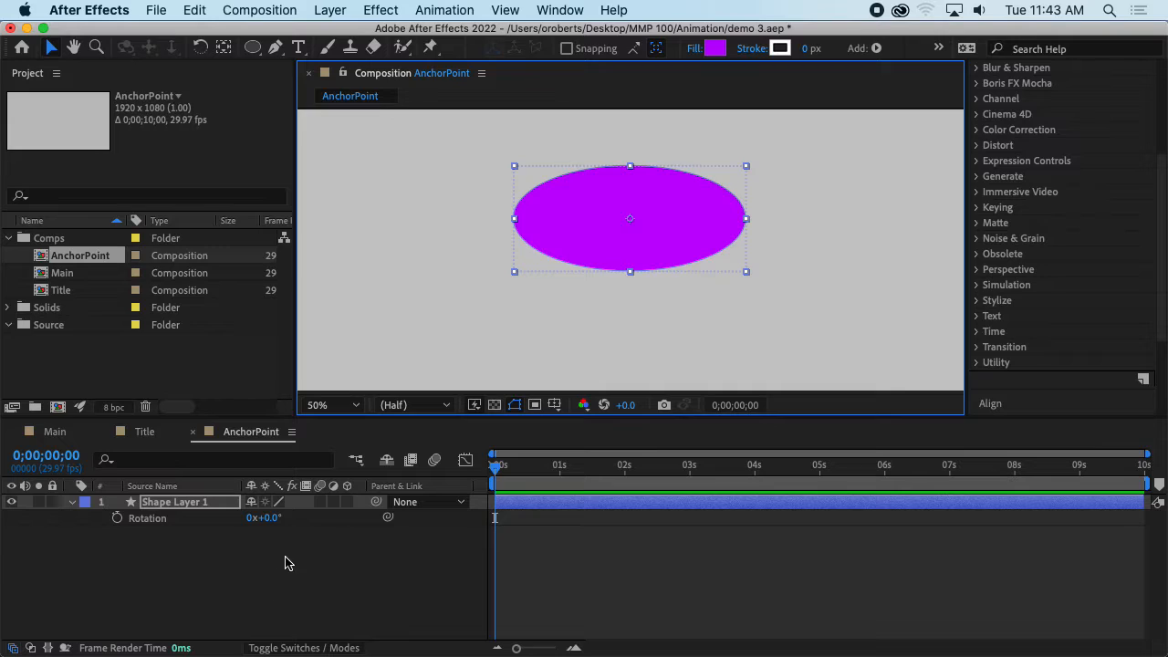
pyautogui.click(118, 518)
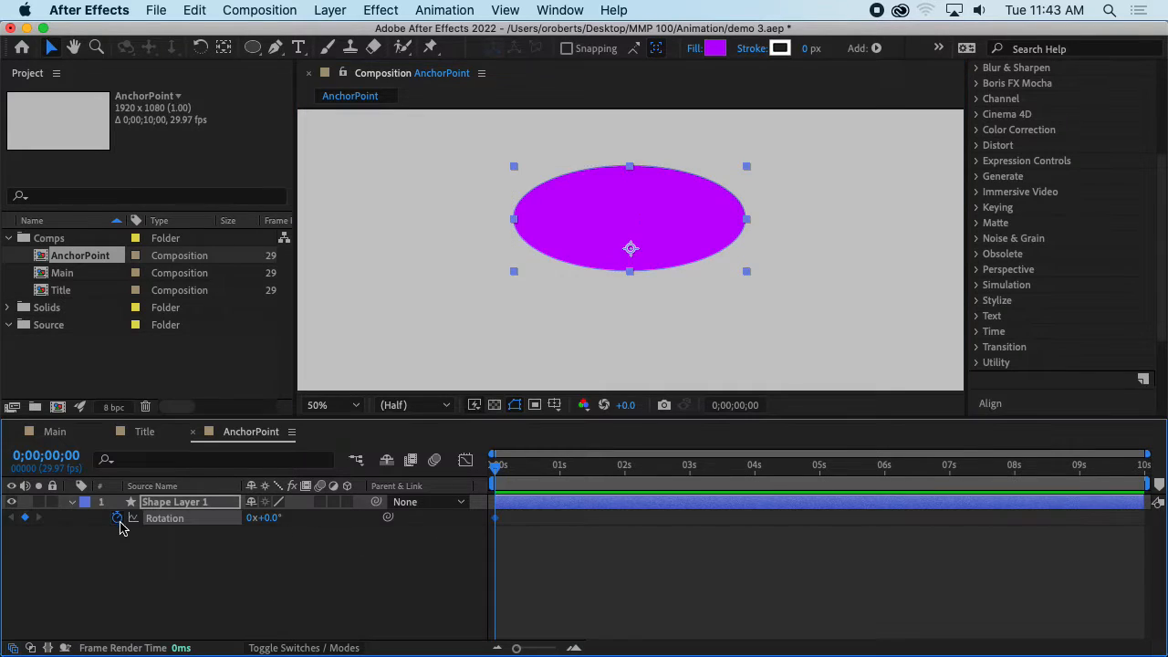
pyautogui.click(495, 468)
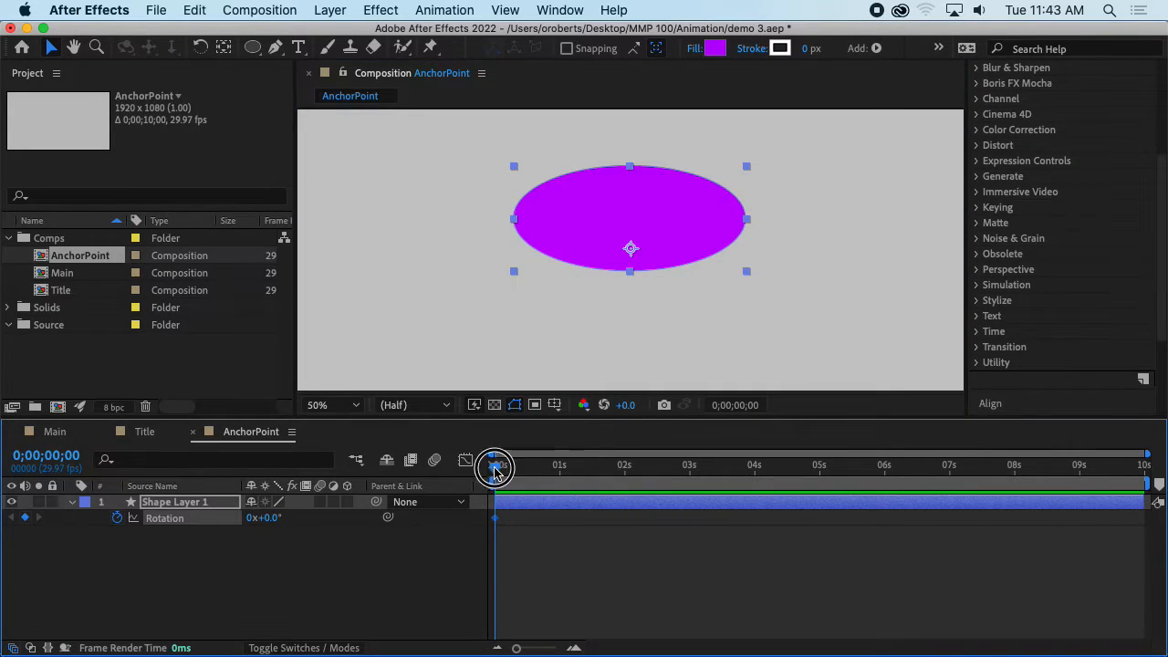
pyautogui.moveTo(495, 468); pyautogui.dragTo(624, 468)
pyautogui.moveTo(265, 518); pyautogui.dragTo(587, 511)
pyautogui.moveTo(587, 510); pyautogui.dragTo(584, 511)
# - Play the rotation animation from the start of the composition and return the playhead to 0;00;00;00
pyautogui.moveTo(625, 466); pyautogui.dragTo(483, 467)
pyautogui.press('space')
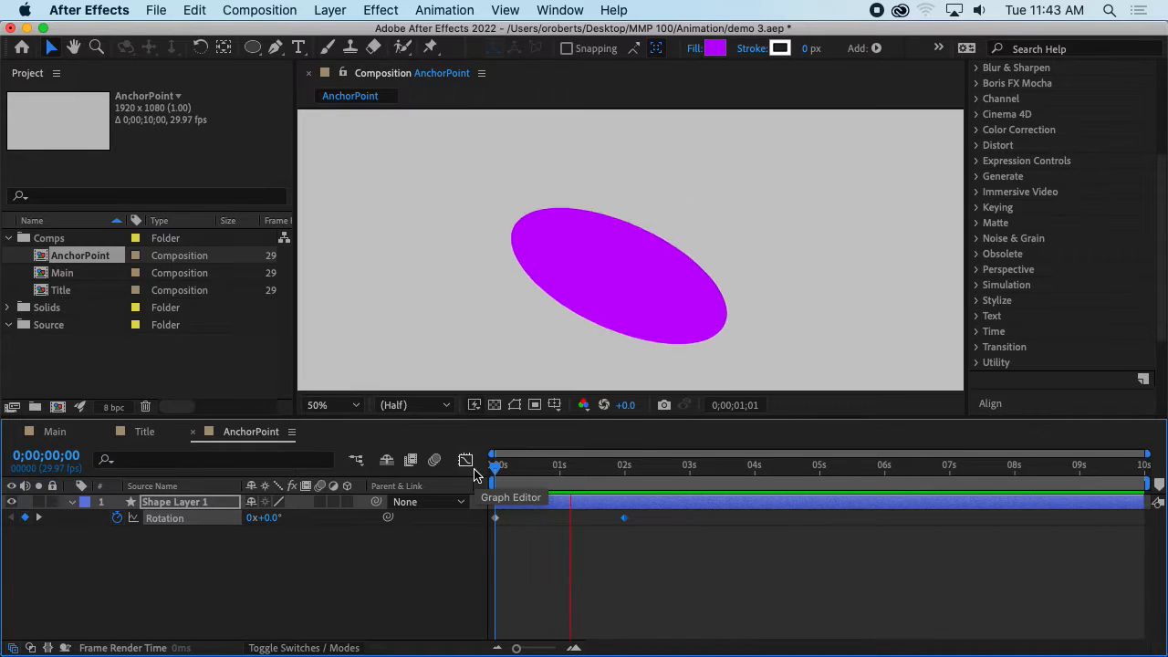
pyautogui.press('space')
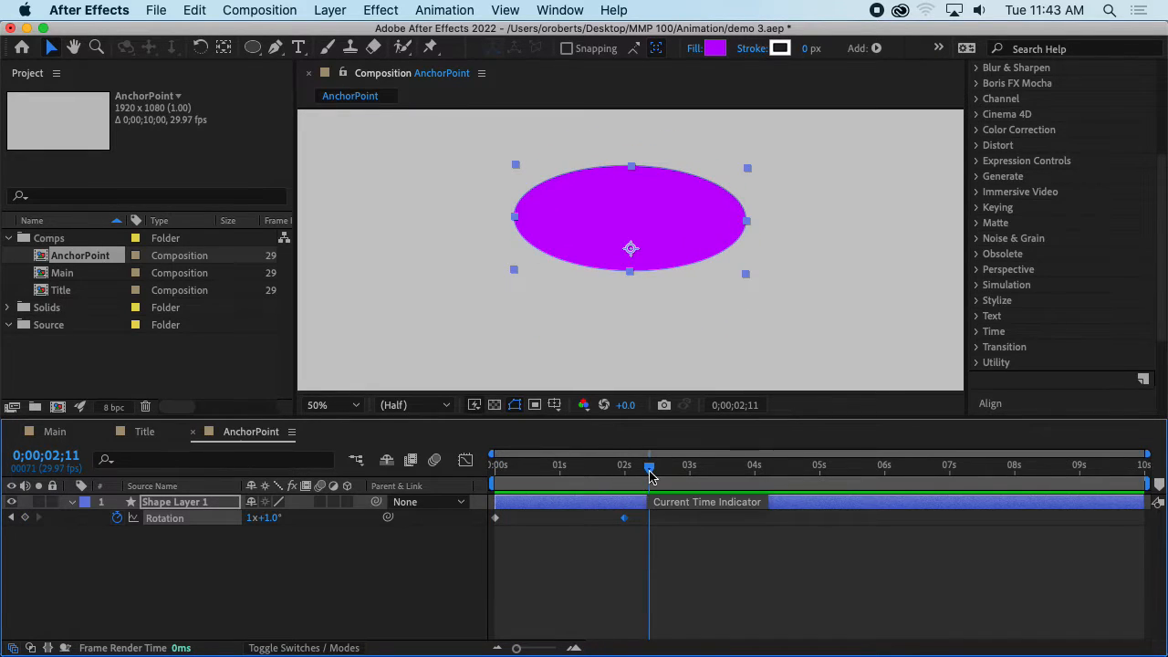
pyautogui.moveTo(650, 475); pyautogui.dragTo(482, 474)
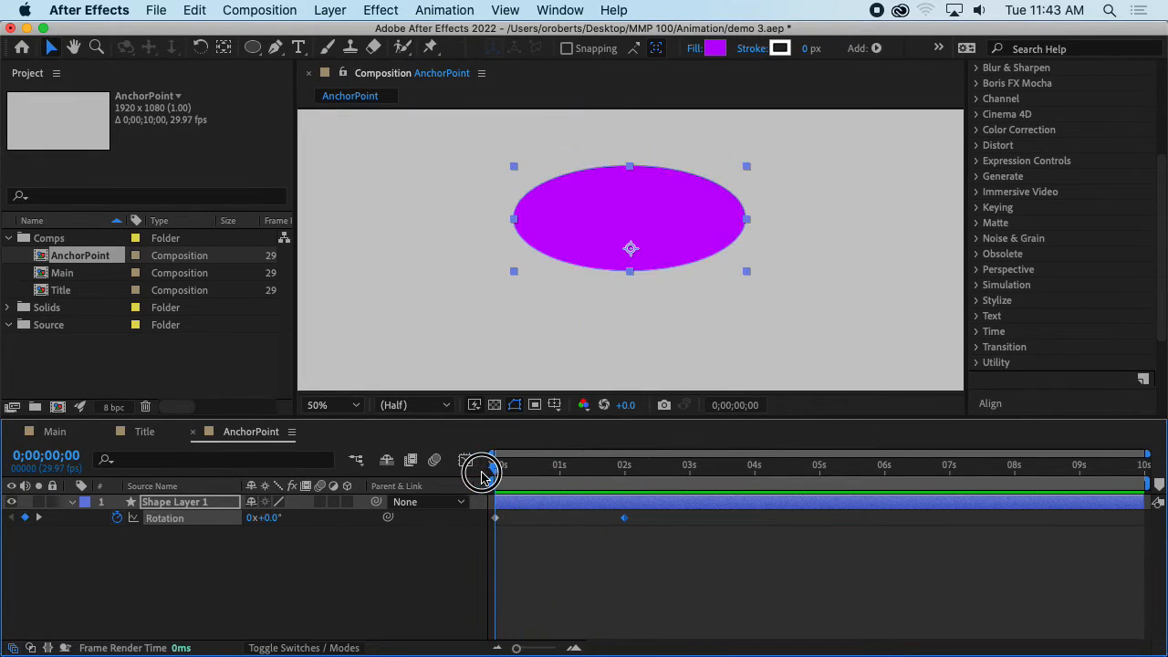
# - Shift the shape layer slightly down and left, replay its rotation, and return the playhead to 0;00;00;00
pyautogui.moveTo(653, 253)
pyautogui.mouseDown()
pyautogui.moveTo(655, 264)
pyautogui.moveTo(631, 252)
pyautogui.moveTo(651, 268)
pyautogui.mouseUp()
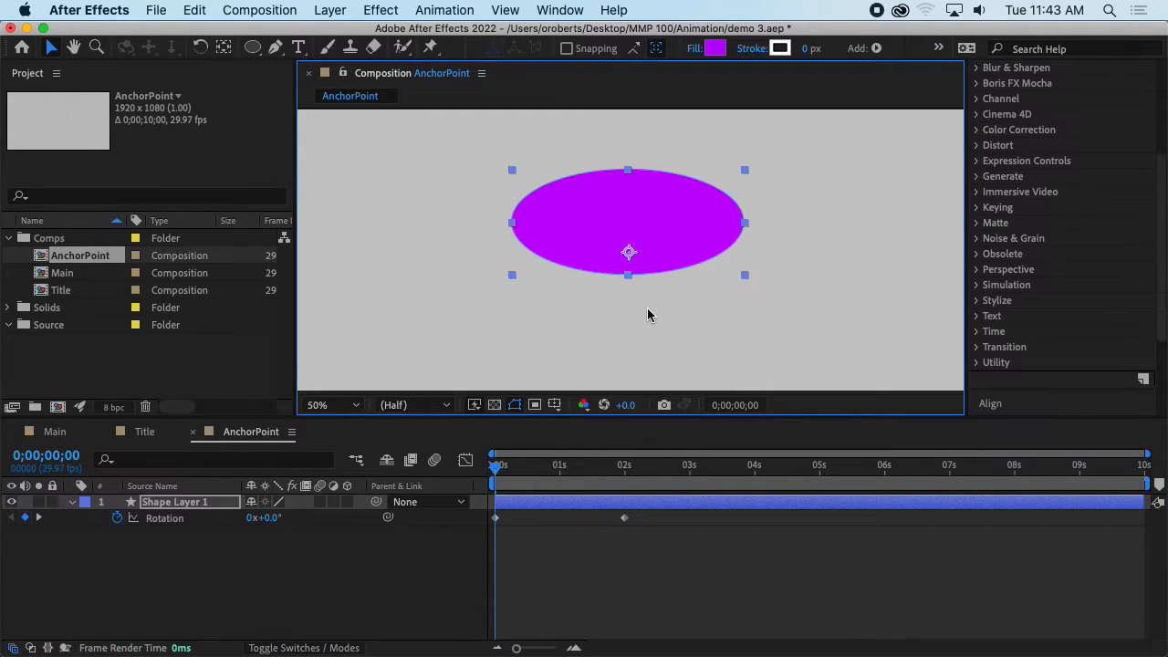
pyautogui.press('space')
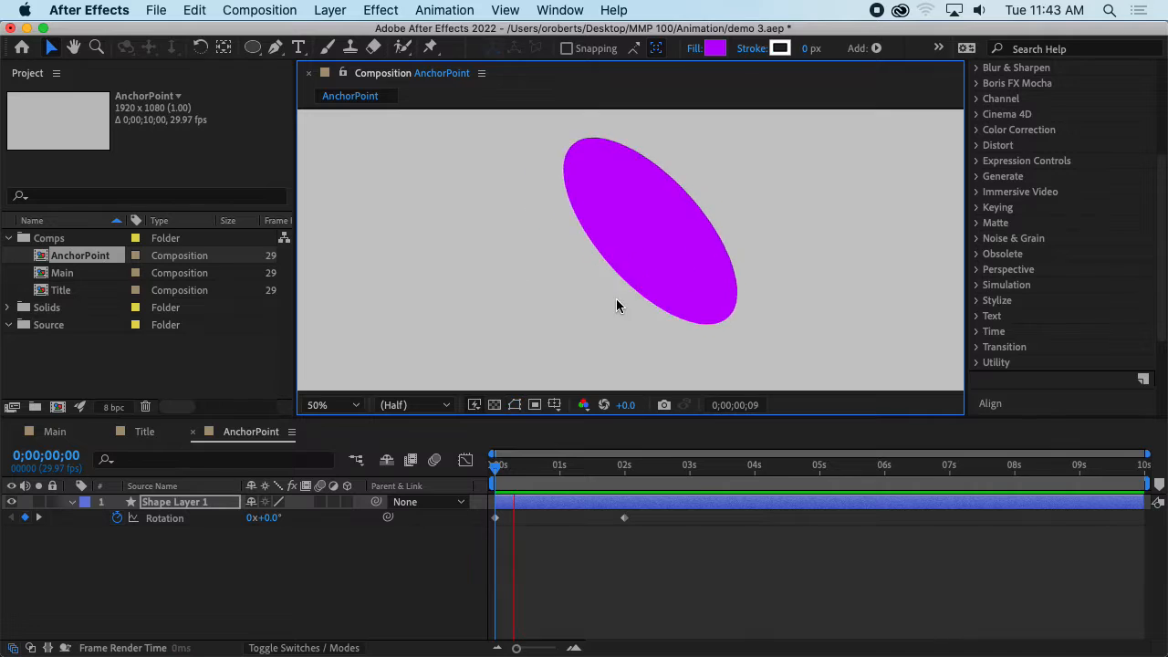
pyautogui.press('space')
pyautogui.click(545, 468)
pyautogui.moveTo(545, 468); pyautogui.dragTo(469, 470)
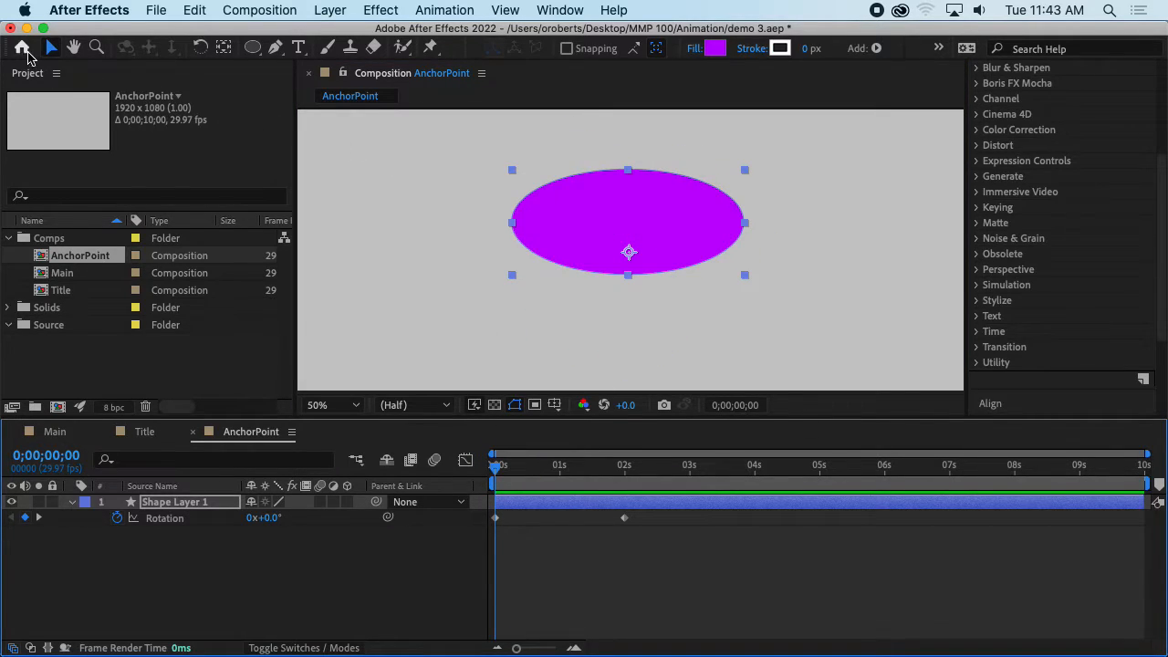
pyautogui.click(219, 53)
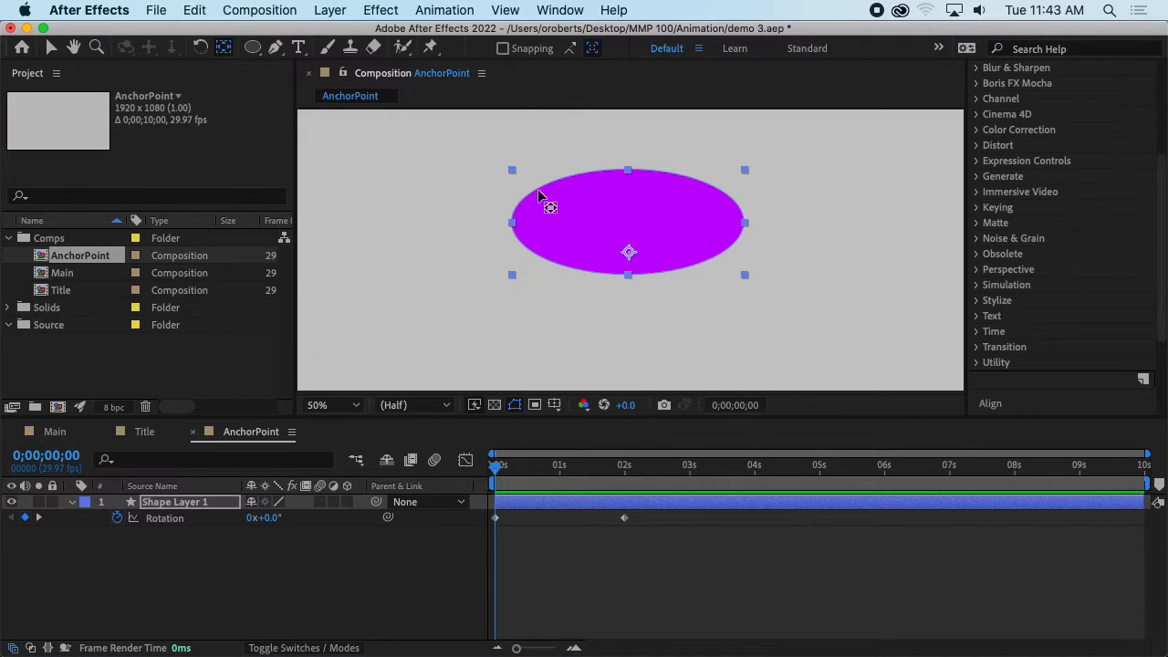
pyautogui.click(564, 228)
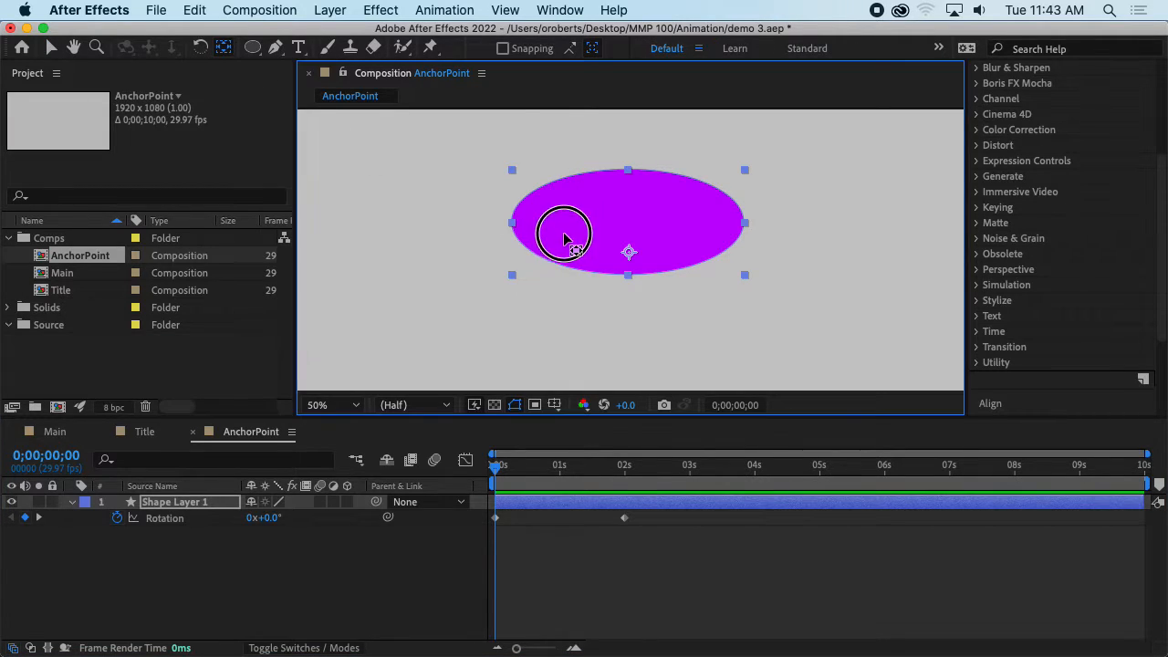
pyautogui.click(559, 271)
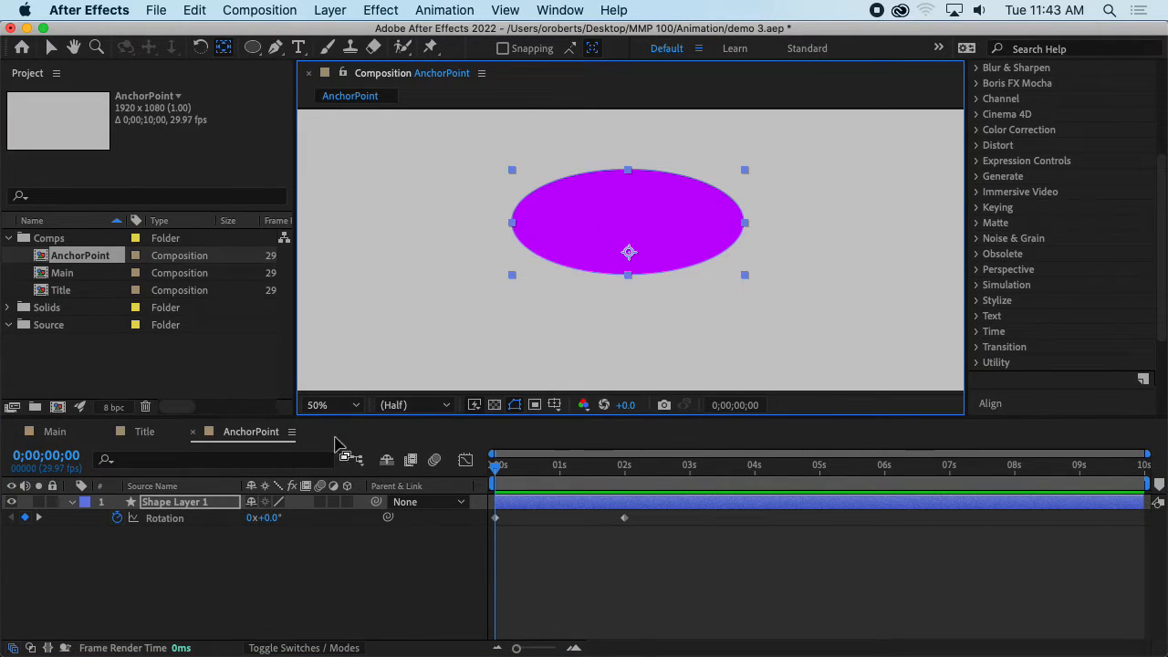
pyautogui.press(',')
pyautogui.press('.')
pyautogui.click(223, 48)
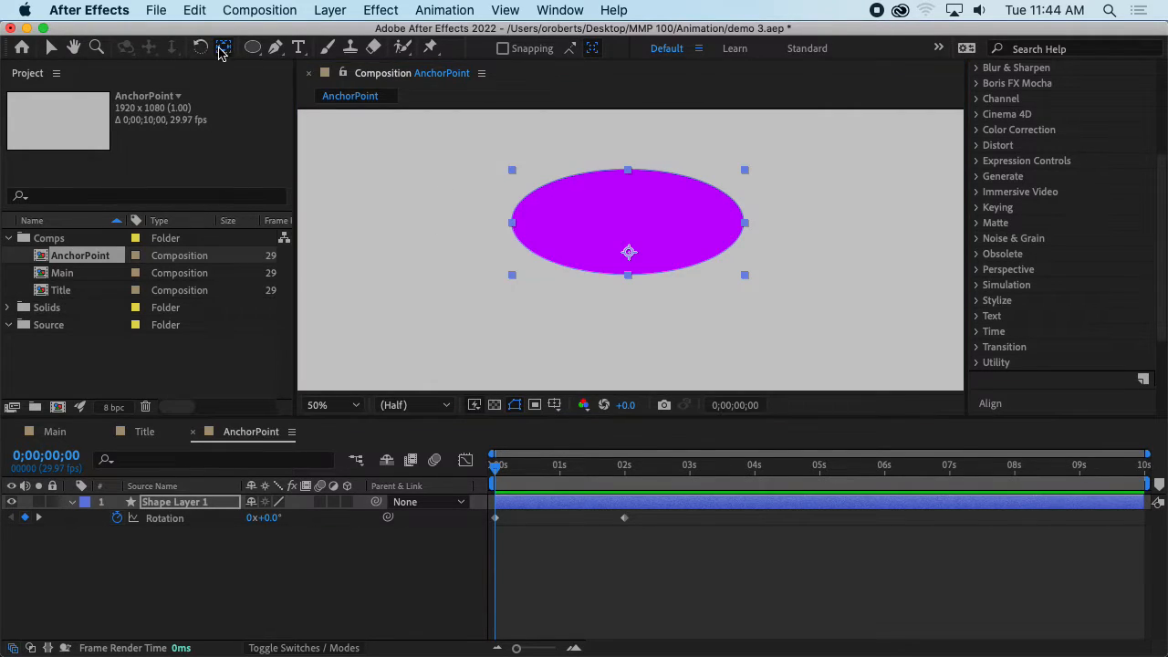
pyautogui.click(56, 47)
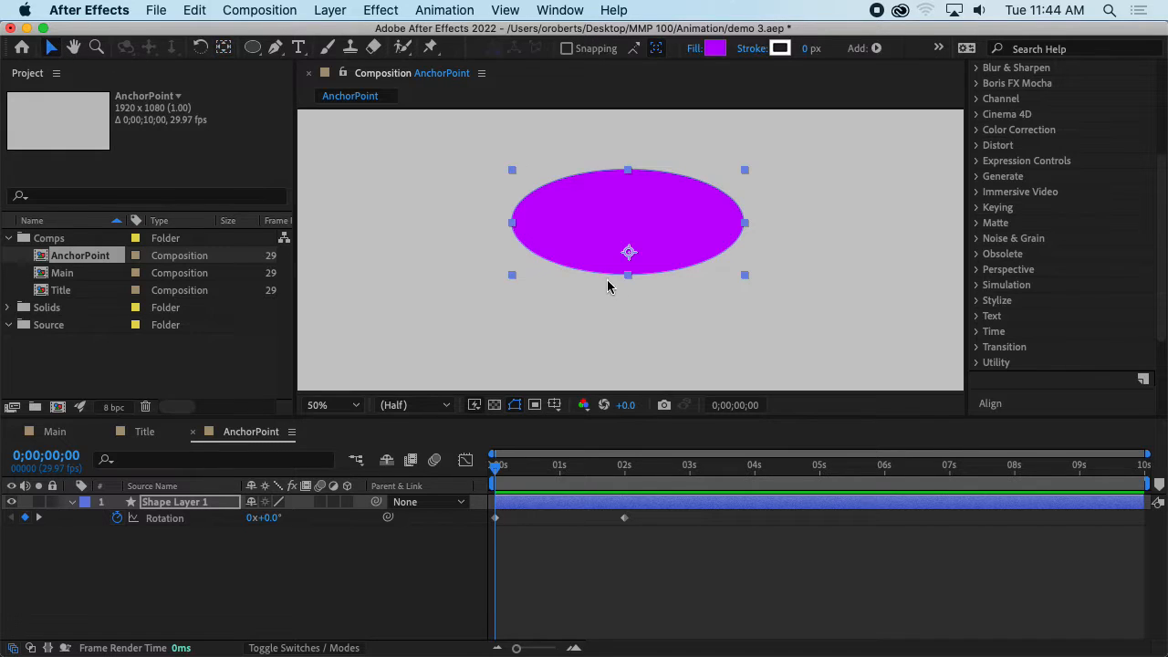
# - Activate the Pan Behind (Anchor Point) tool and reveal the shape layer's Transform properties
pyautogui.moveTo(639, 239)
pyautogui.mouseDown()
pyautogui.moveTo(662, 245)
pyautogui.moveTo(643, 232)
pyautogui.mouseUp()
pyautogui.press('super+z')
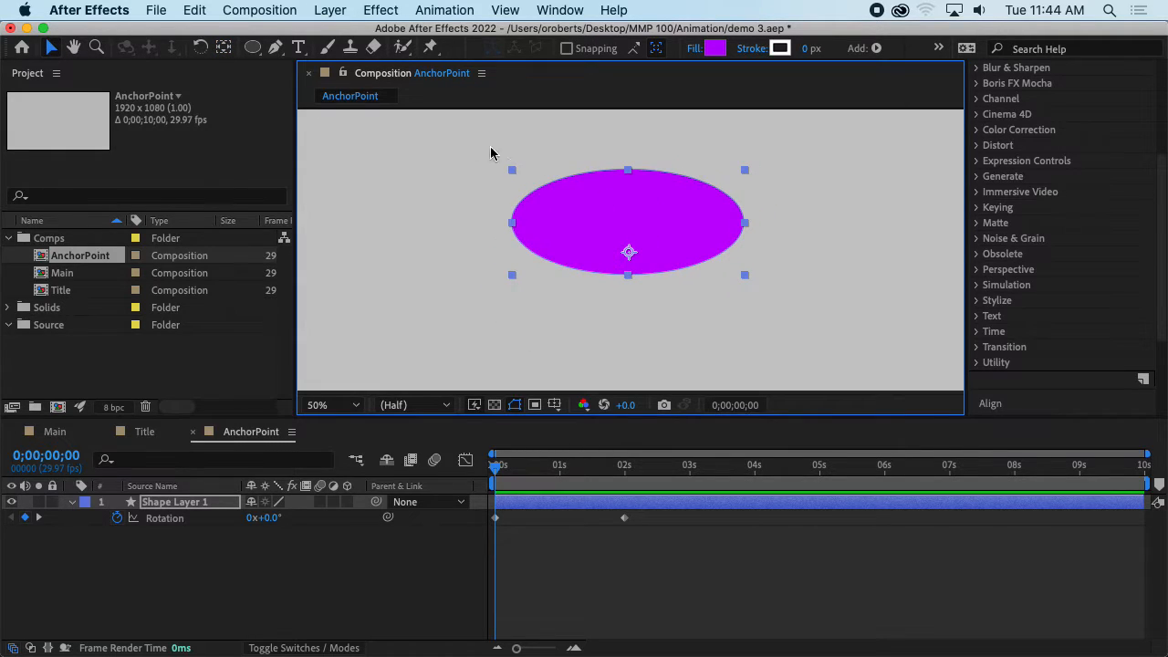
pyautogui.click(225, 49)
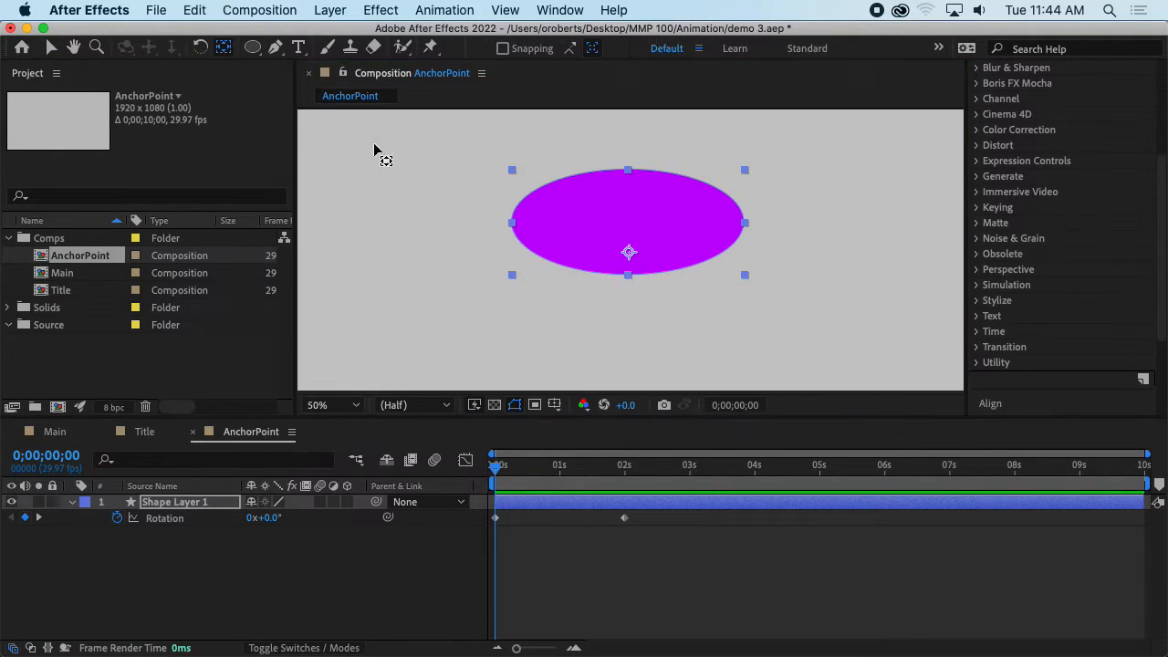
pyautogui.press(',')
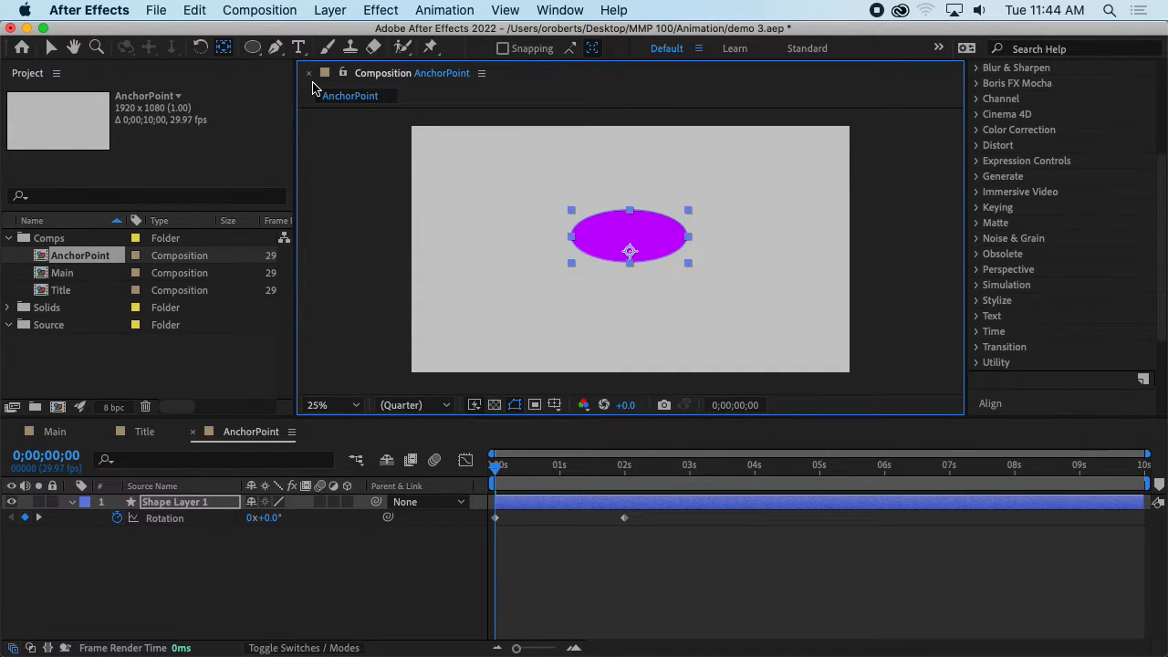
pyautogui.click(73, 508)
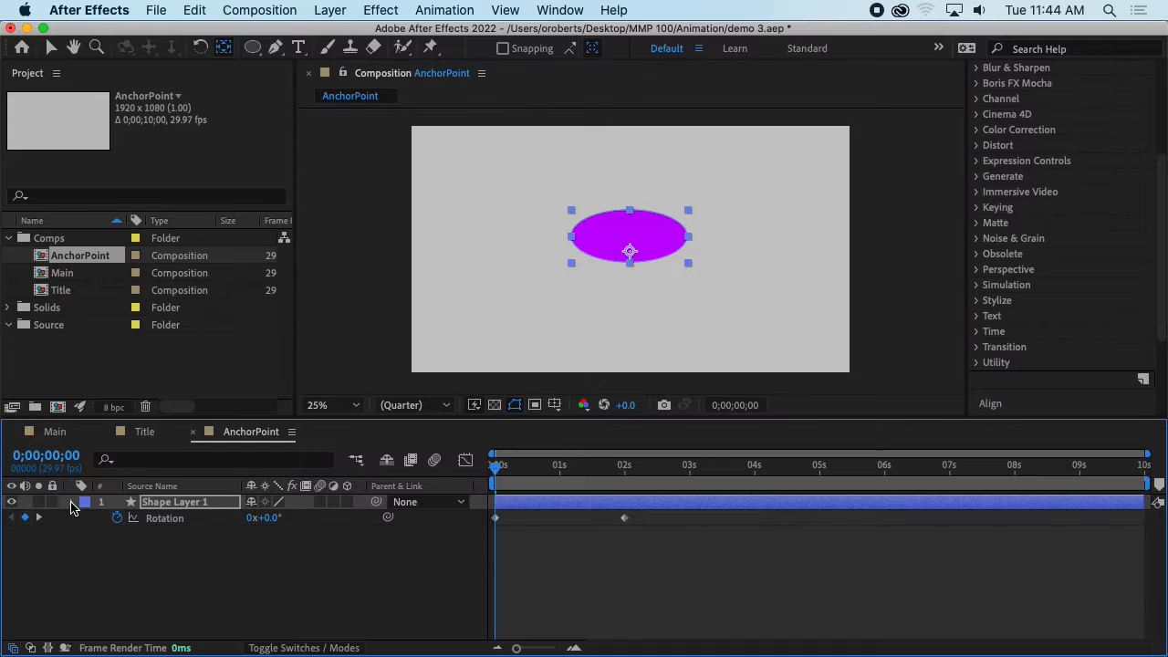
pyautogui.click(73, 503)
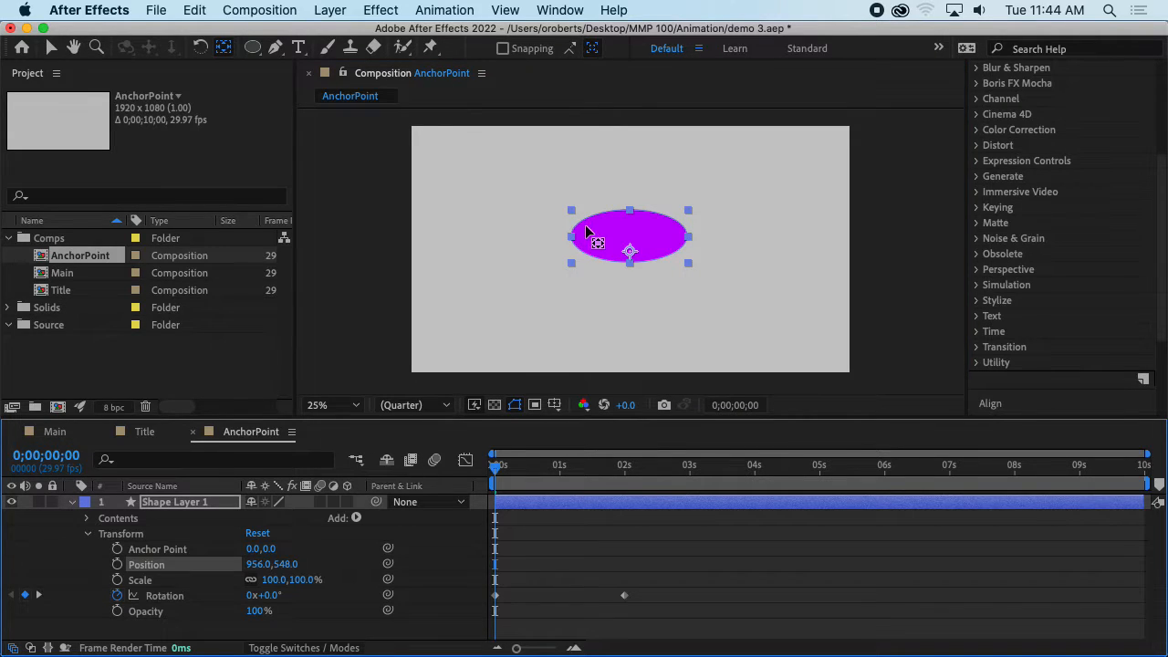
# - Move the shape layer's anchor point straight down to just below the ellipse, at about 0, 65
pyautogui.click(615, 244)
pyautogui.press('.')
pyautogui.press('.')
pyautogui.click(630, 255)
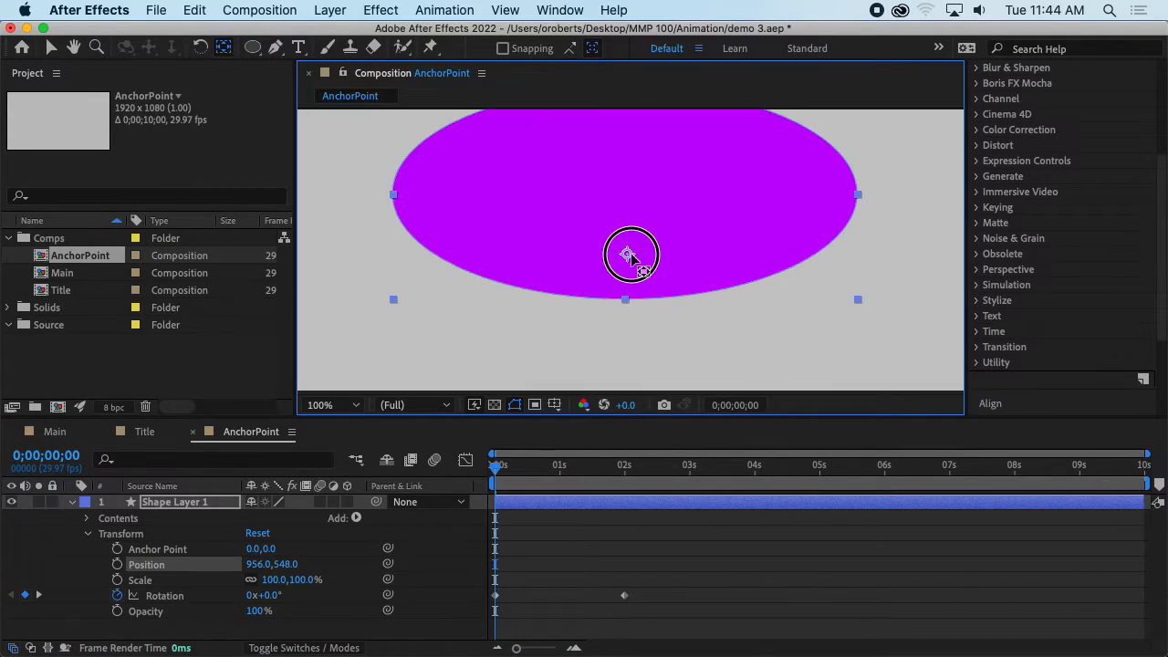
pyautogui.moveTo(630, 255); pyautogui.dragTo(642, 326)
pyautogui.press(',')
pyautogui.press('.')
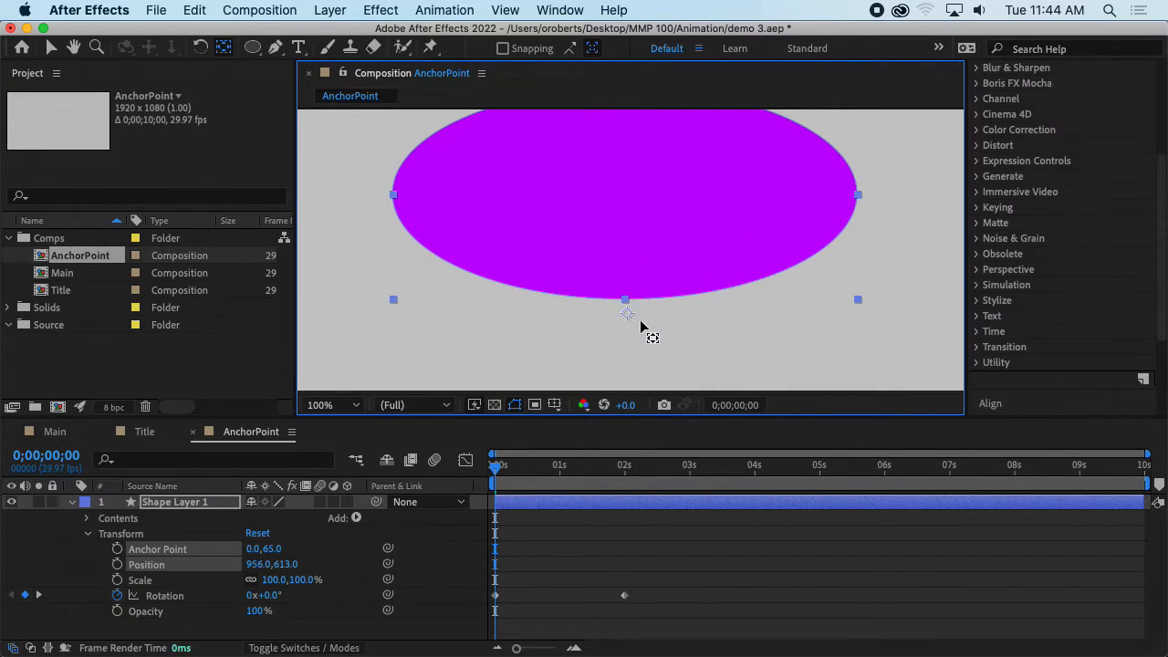
# - Preview the ellipse's rotation around the anchor point below it and return the playhead to 0;00;00;00
pyautogui.press(',')
pyautogui.press(',')
pyautogui.press(',')
pyautogui.press(',')
pyautogui.press('space')
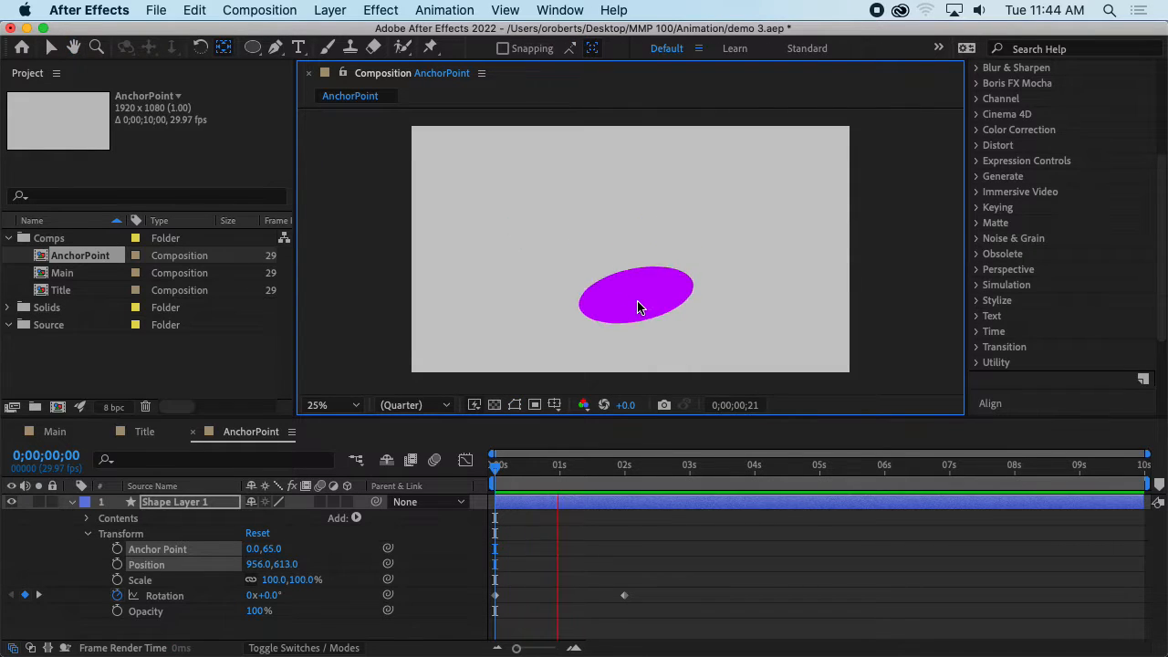
pyautogui.press('space')
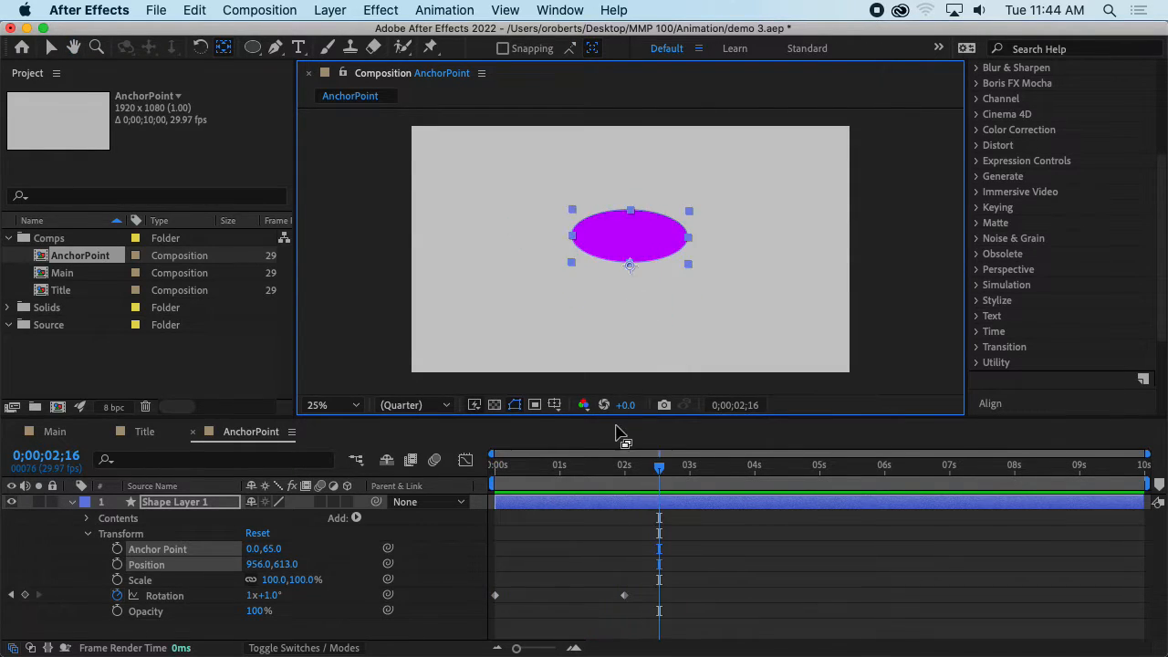
pyautogui.moveTo(659, 466); pyautogui.dragTo(472, 488)
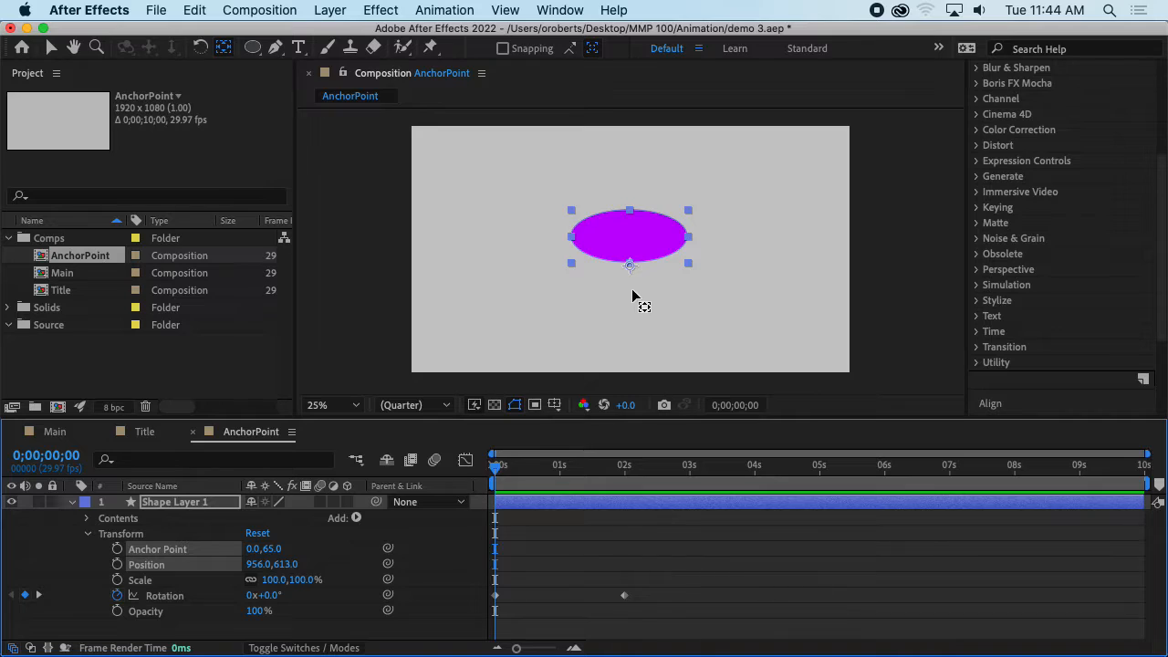
# - Move the shape layer's anchor point just above the ellipse, at about -2, -209, and preview the rotation
pyautogui.press('.')
pyautogui.press('.')
pyautogui.press('.')
pyautogui.press('.')
pyautogui.press(',')
pyautogui.press(',')
pyautogui.moveTo(628, 274); pyautogui.dragTo(626, 160)
pyautogui.press('space')
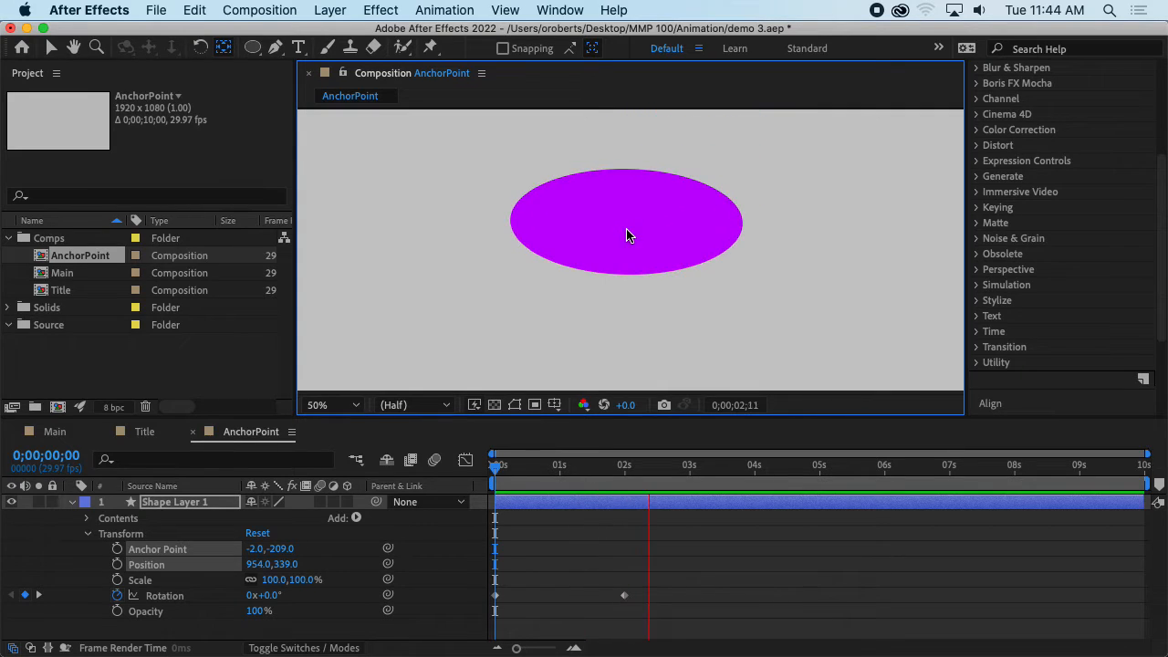
pyautogui.press('space')
# - Move the layer's anchor point just outside the ellipse's left edge, at about -277.5, -64.2, and preview the rotation from the start
pyautogui.moveTo(628, 163); pyautogui.dragTo(502, 221)
pyautogui.press('space')
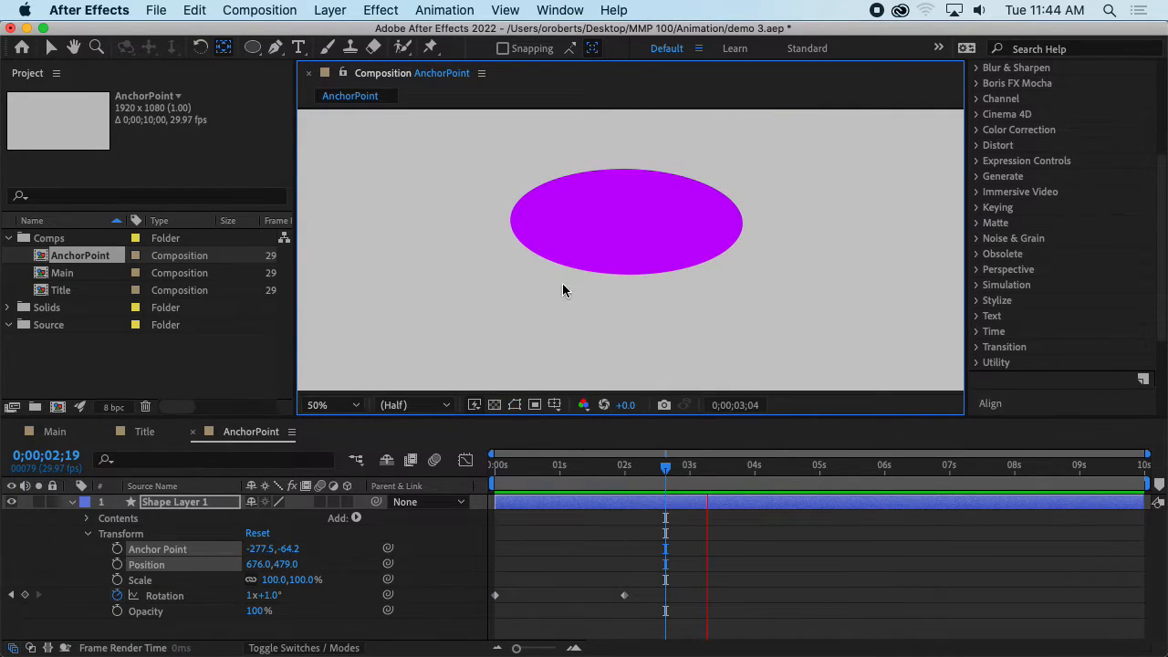
pyautogui.press('space')
pyautogui.moveTo(645, 467); pyautogui.dragTo(495, 467)
pyautogui.press('space')
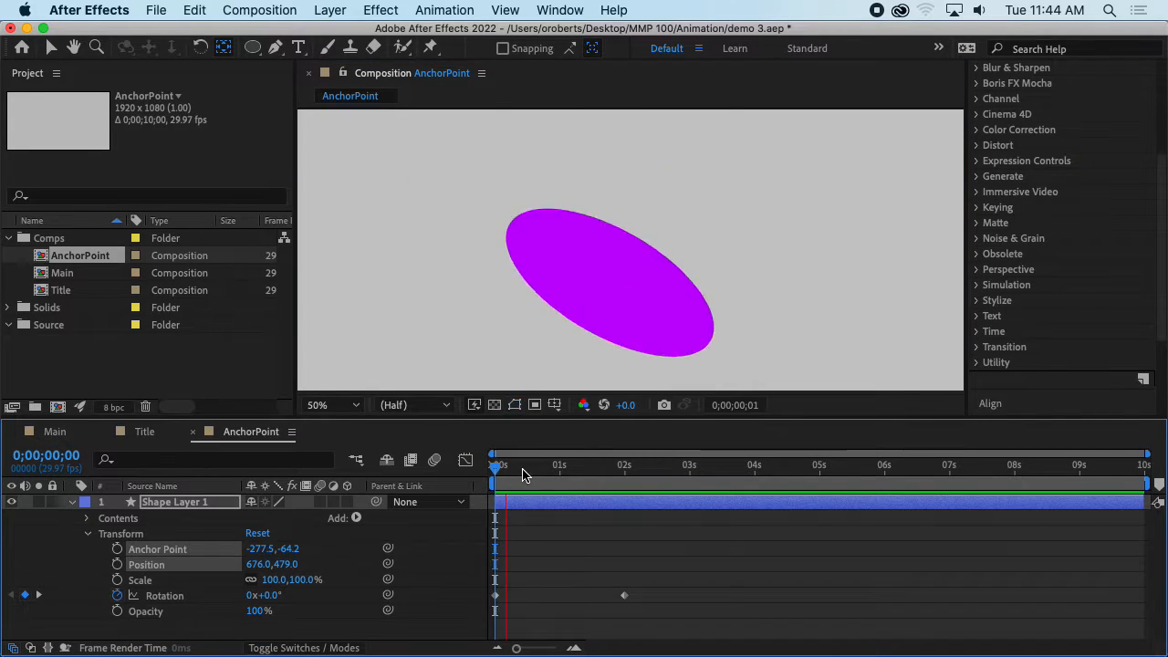
pyautogui.press('space')
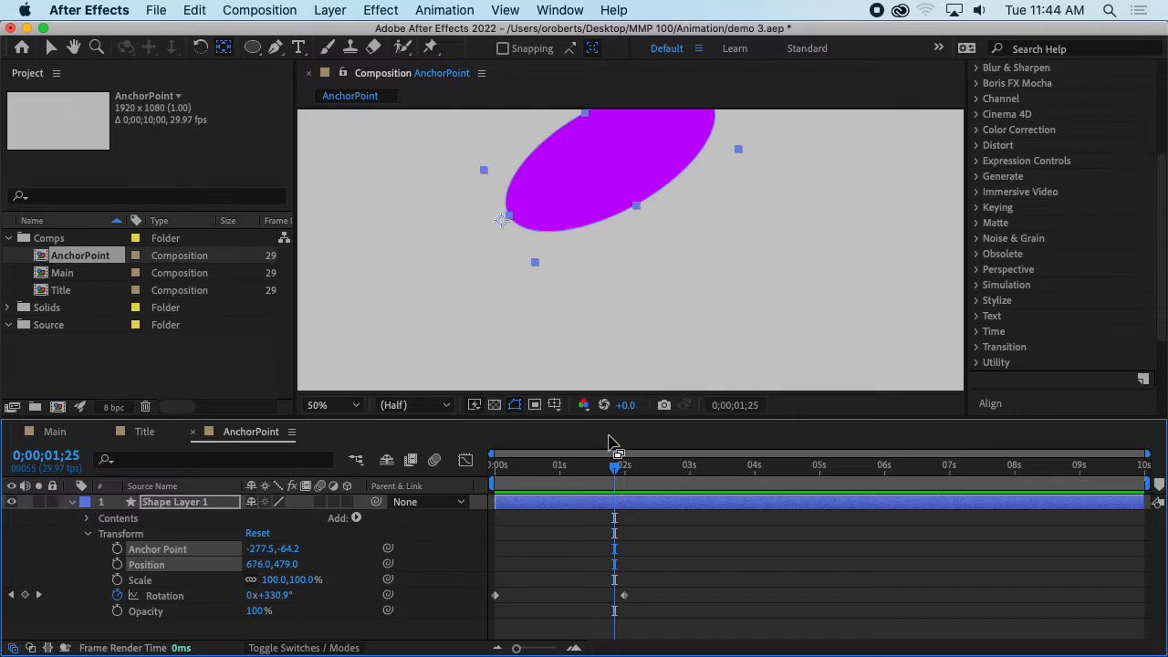
# - Return the playhead to 0;00;00;00 and move the layer's anchor point to the ellipse's center, at about 0.5, -60.2
pyautogui.scroll(-2, 590, 272)
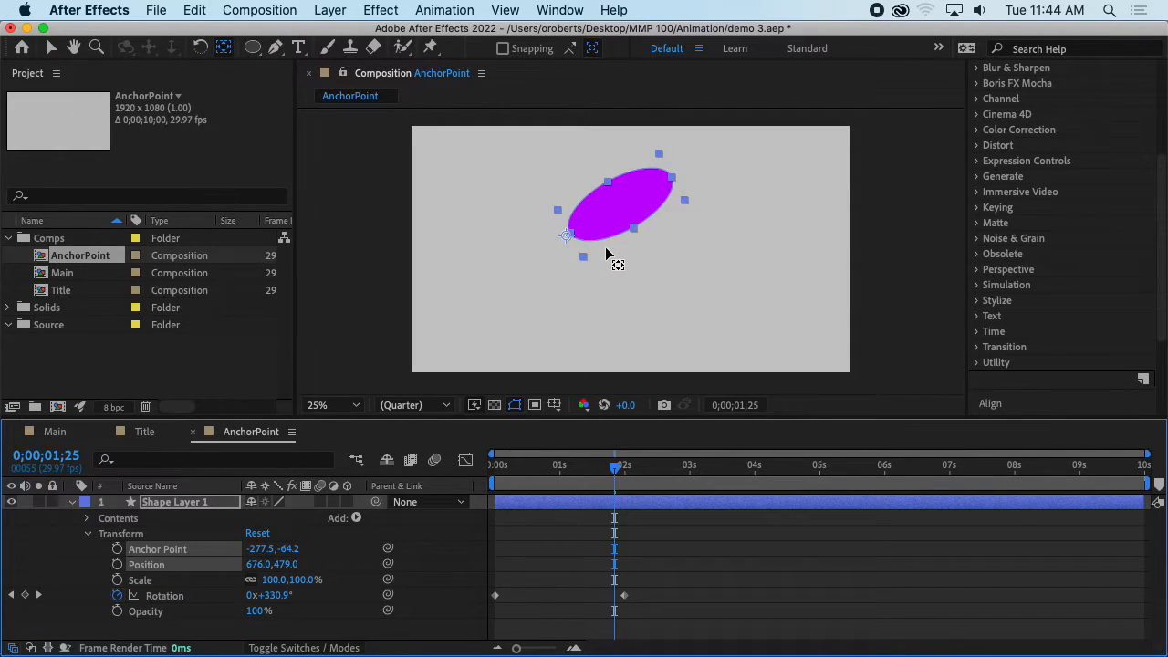
pyautogui.press('pageup')
pyautogui.press('pageup')
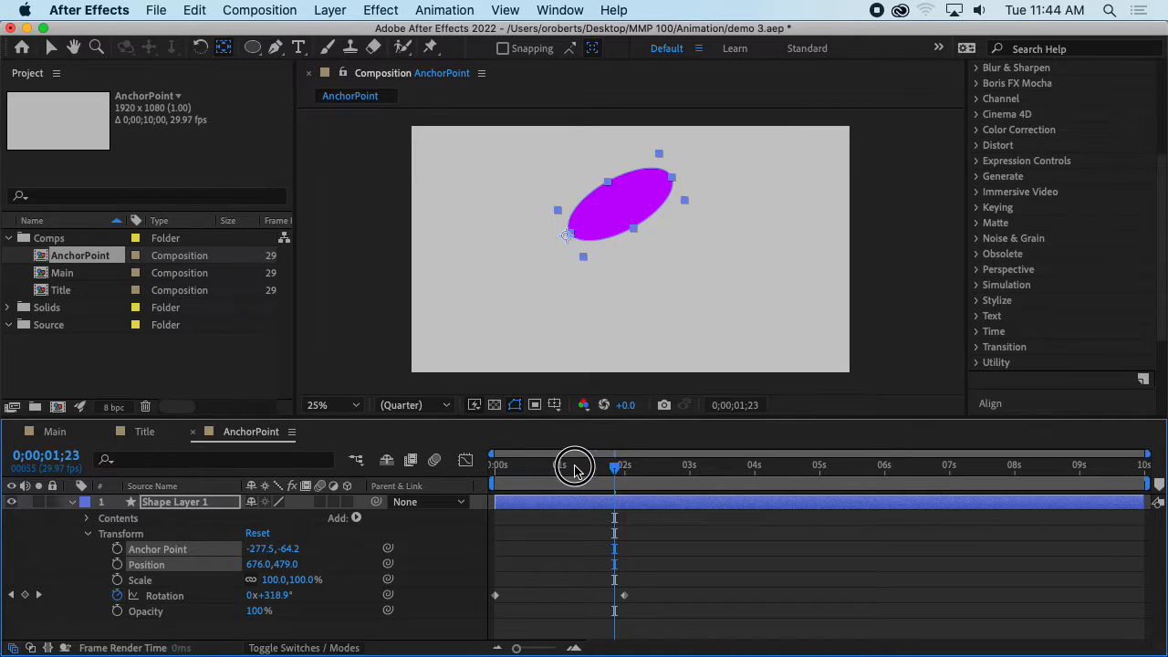
pyautogui.moveTo(574, 467); pyautogui.dragTo(477, 469)
pyautogui.scroll(2, 544, 274)
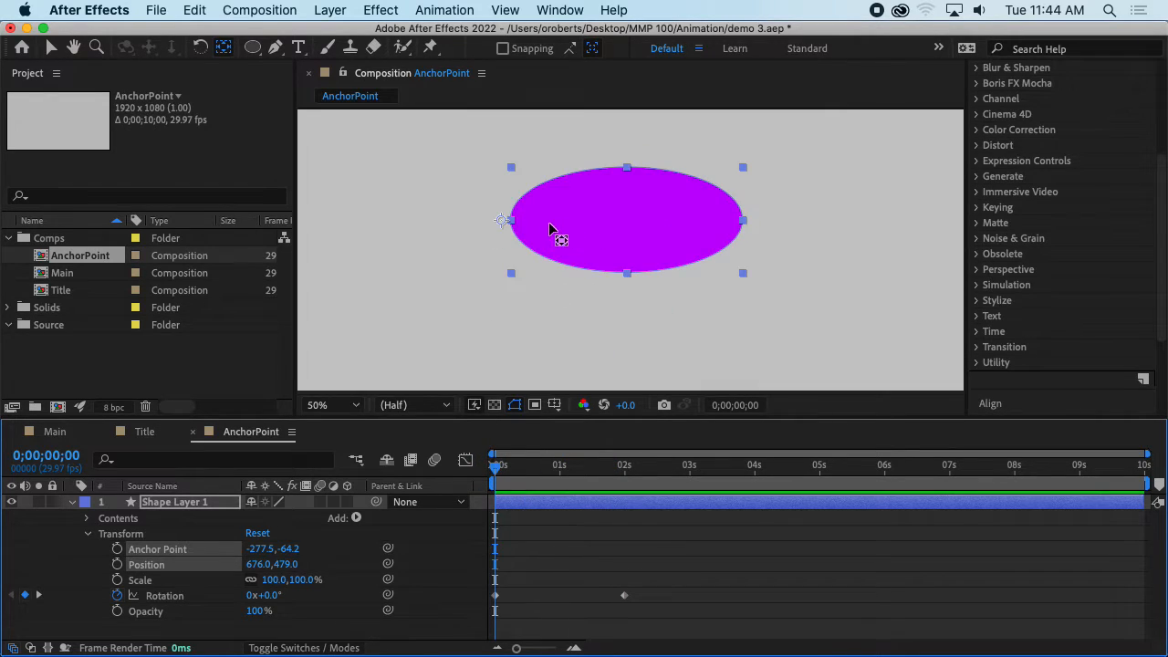
pyautogui.moveTo(551, 230); pyautogui.dragTo(628, 222)
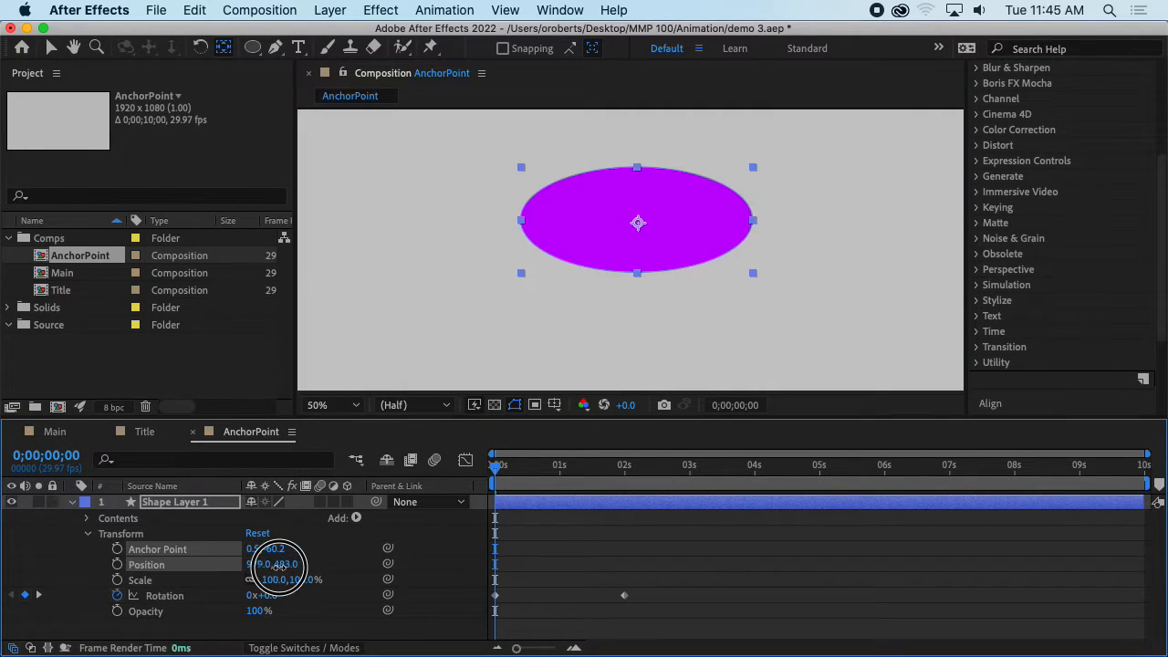
pyautogui.click(626, 253)
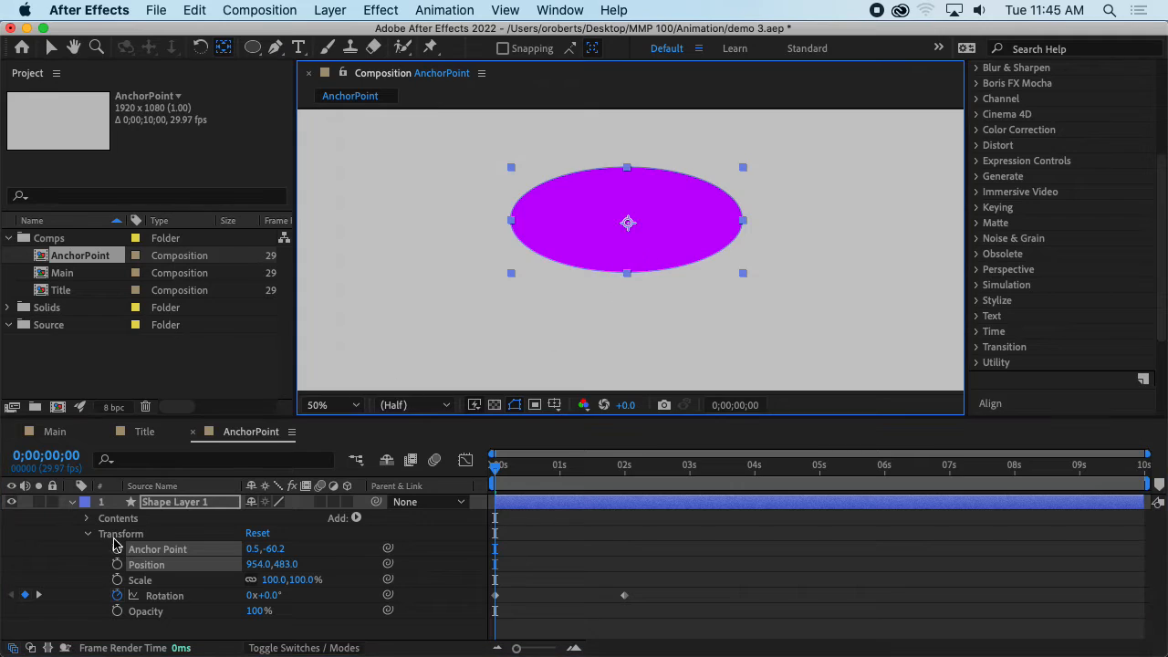
# - Reveal the Ellipse 1 transform properties inside the layer's contents and shift the ellipse's Position to 272.6, -65.9
pyautogui.click(87, 518)
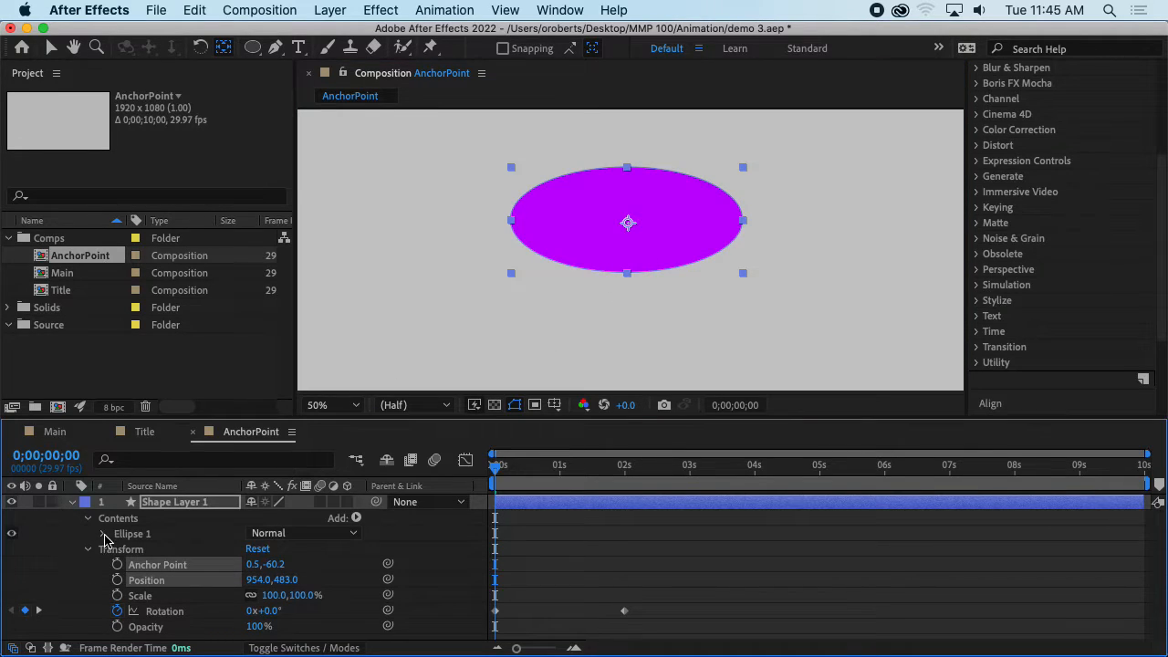
pyautogui.click(103, 535)
pyautogui.scroll(-1, 215, 531)
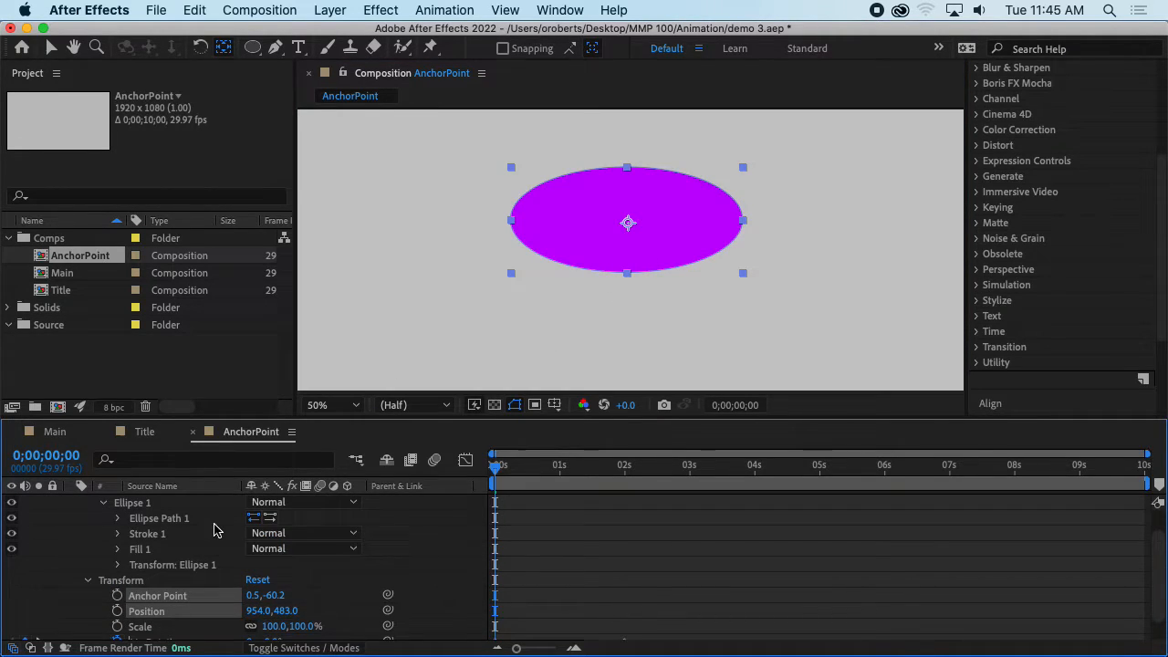
pyautogui.click(120, 566)
pyautogui.scroll(-2, 228, 564)
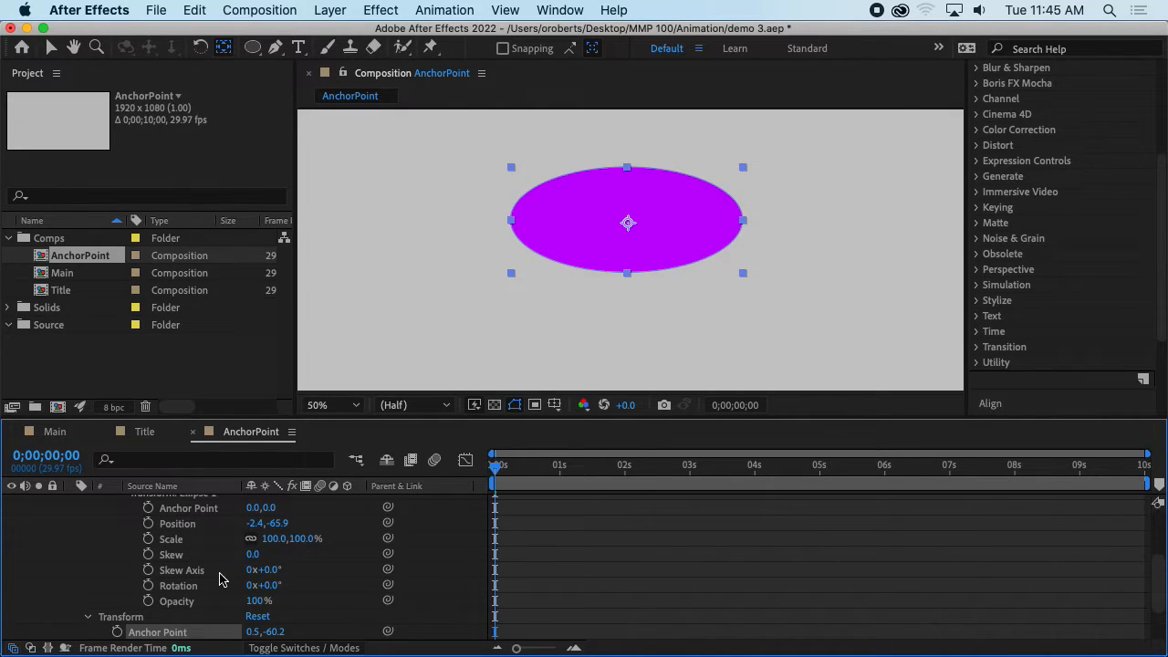
pyautogui.click(258, 525)
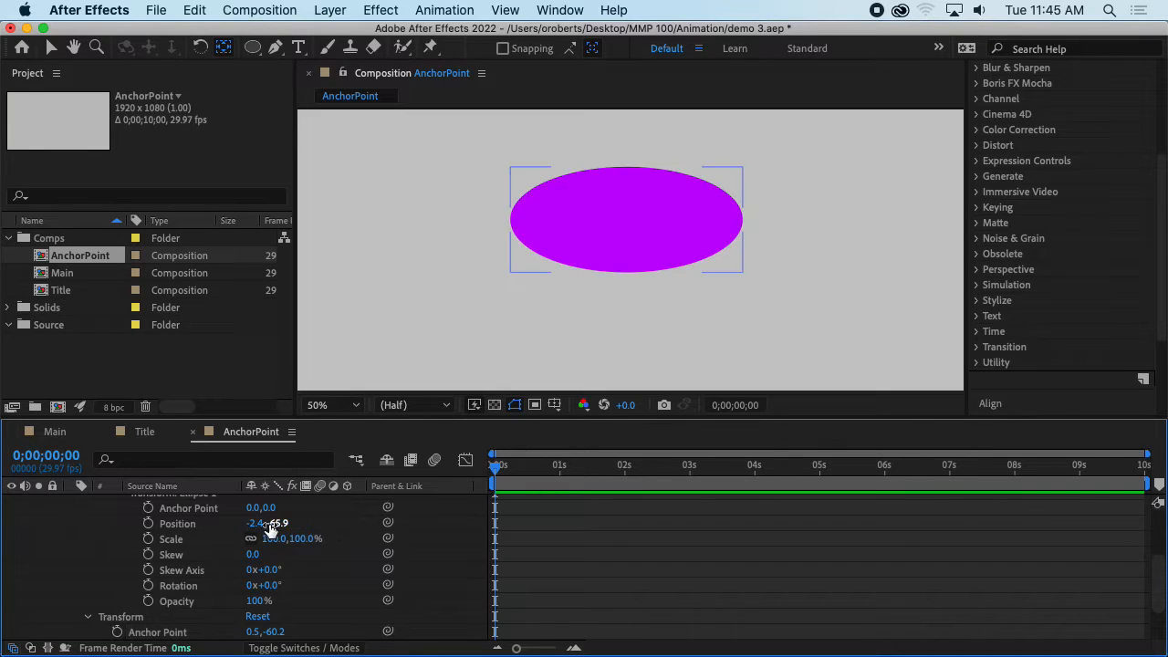
pyautogui.moveTo(261, 524); pyautogui.dragTo(496, 522)
pyautogui.scroll(3, 282, 548)
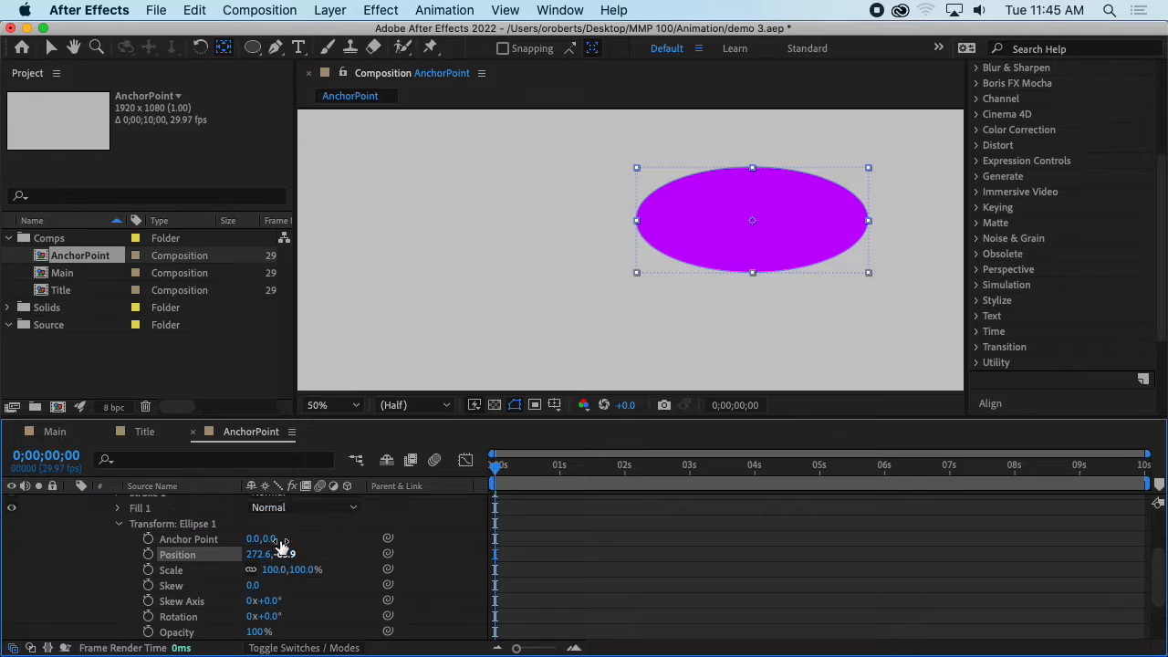
# - Preview the rotation of the offset ellipse around the layer's anchor point and return the playhead to 0;00;00;00
pyautogui.press('space')
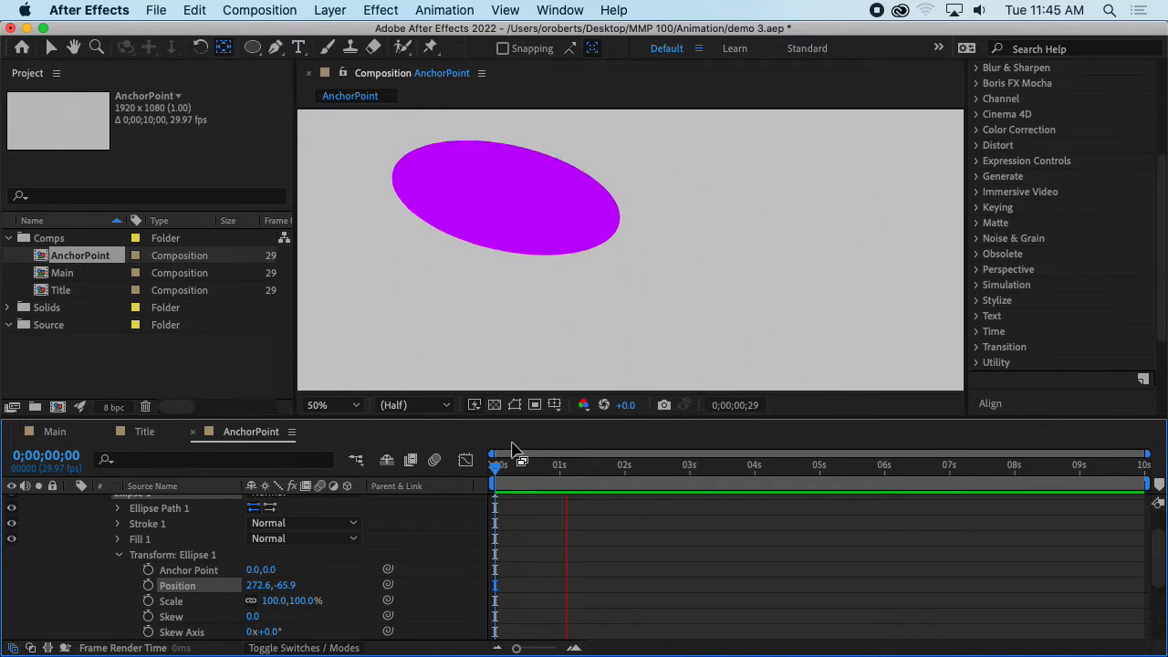
pyautogui.scroll(-3, 616, 275)
pyautogui.scroll(1, 620, 261)
pyautogui.press('space')
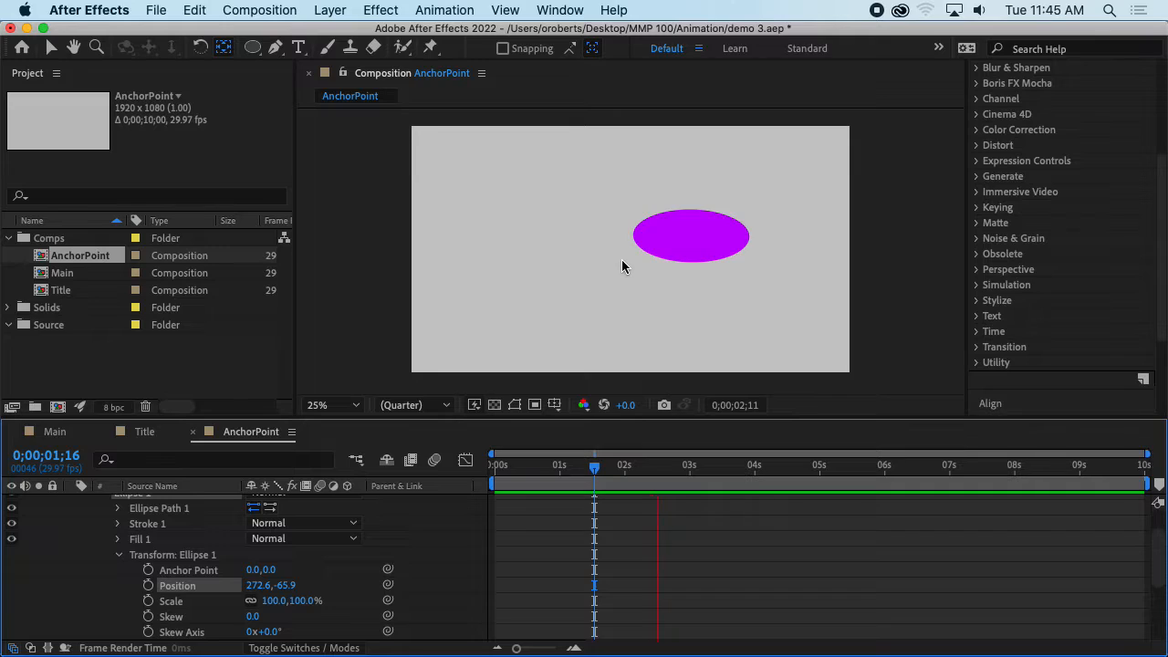
pyautogui.press('space')
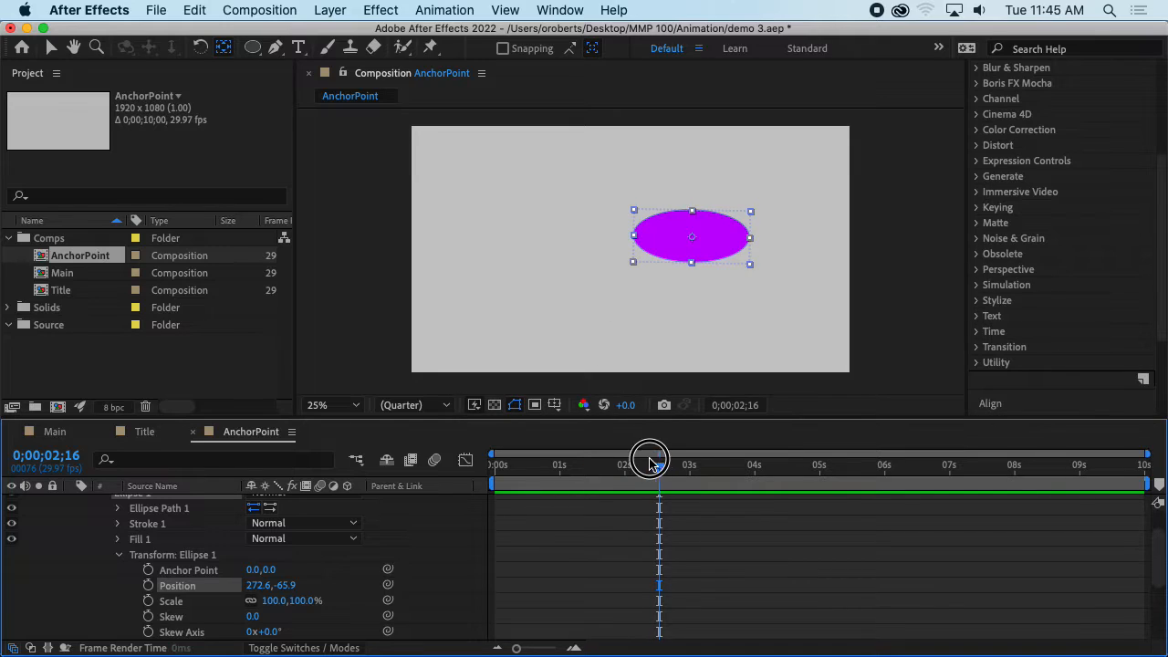
pyautogui.moveTo(652, 462); pyautogui.dragTo(459, 472)
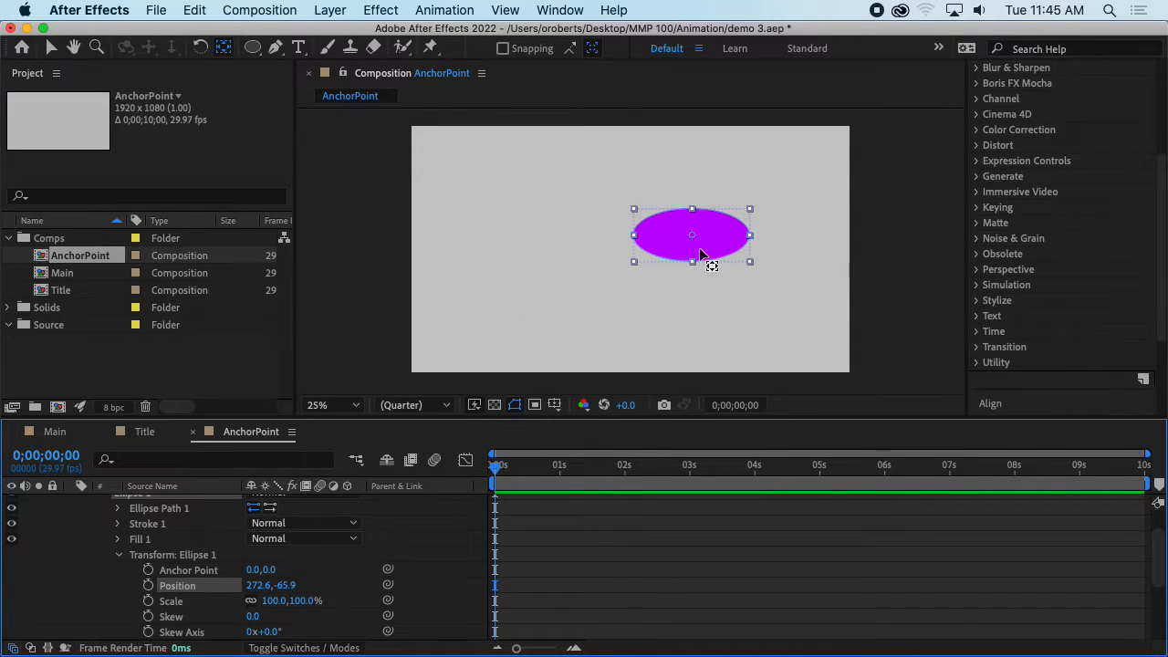
# - Inspect the ellipse's own anchor point, and collapse the Ellipse 1 and layer Transform property groups
pyautogui.scroll(1, 716, 247)
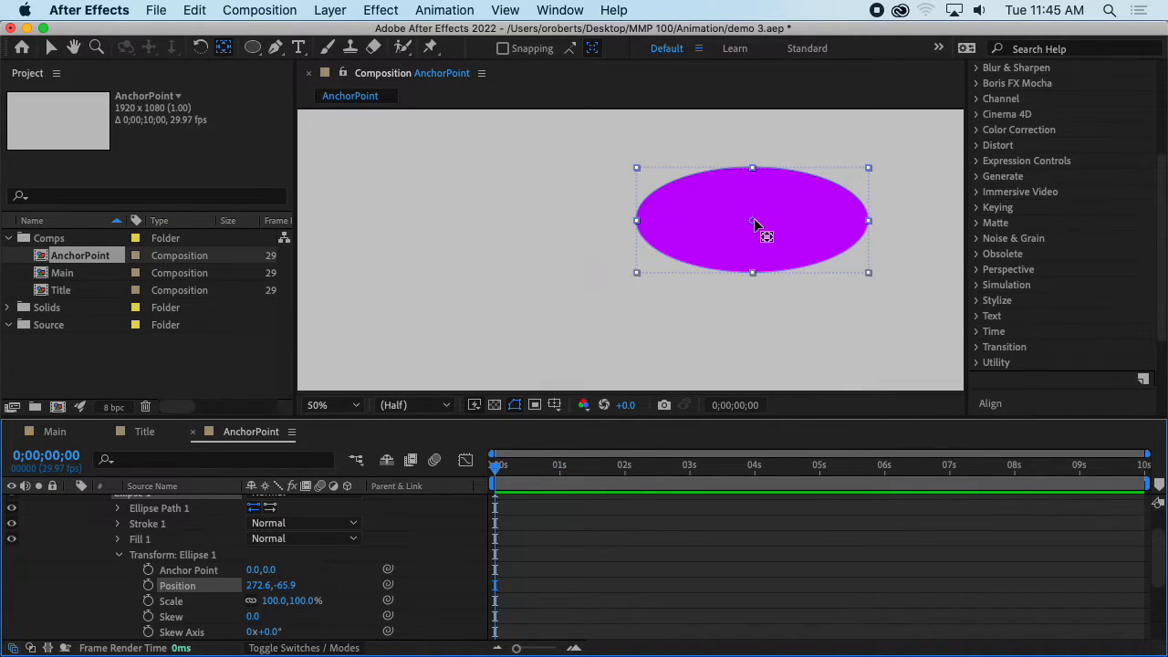
pyautogui.moveTo(753, 220)
pyautogui.mouseDown()
pyautogui.moveTo(756, 242)
pyautogui.moveTo(751, 227)
pyautogui.mouseUp()
pyautogui.scroll(3, 217, 544)
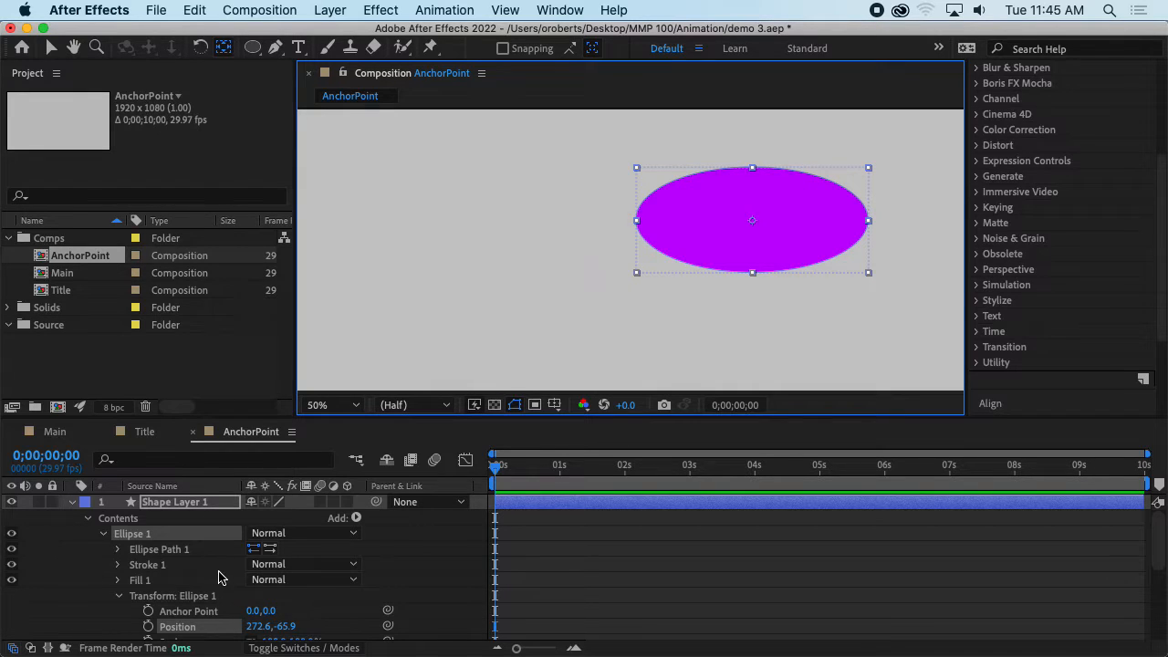
pyautogui.click(117, 596)
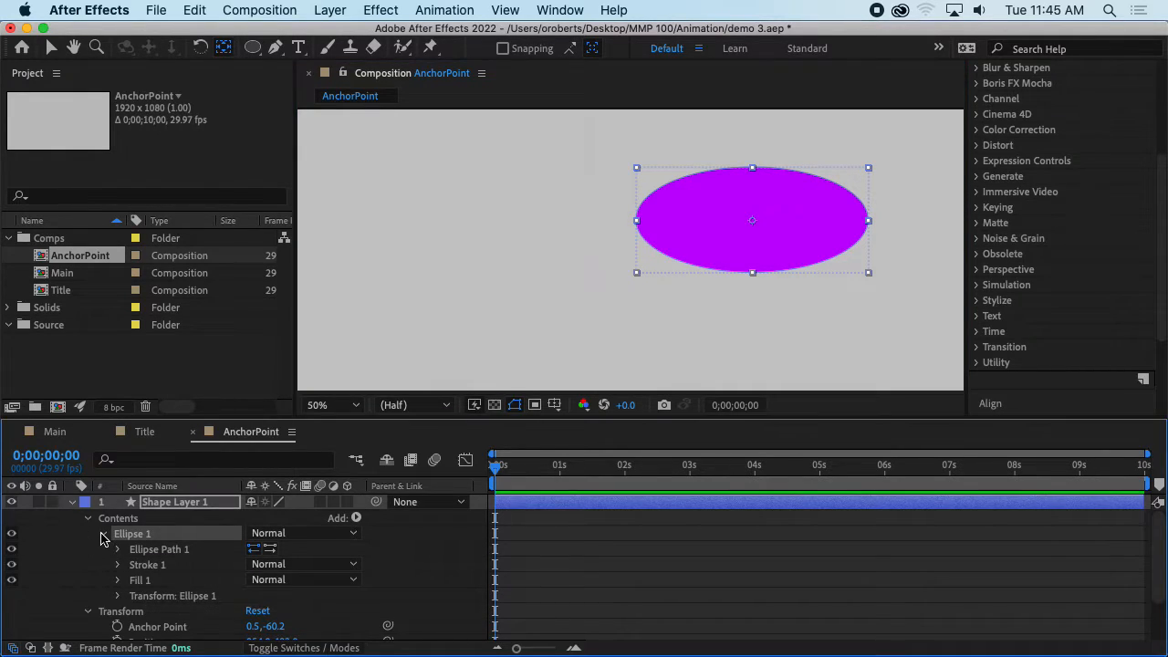
pyautogui.click(102, 536)
pyautogui.click(89, 550)
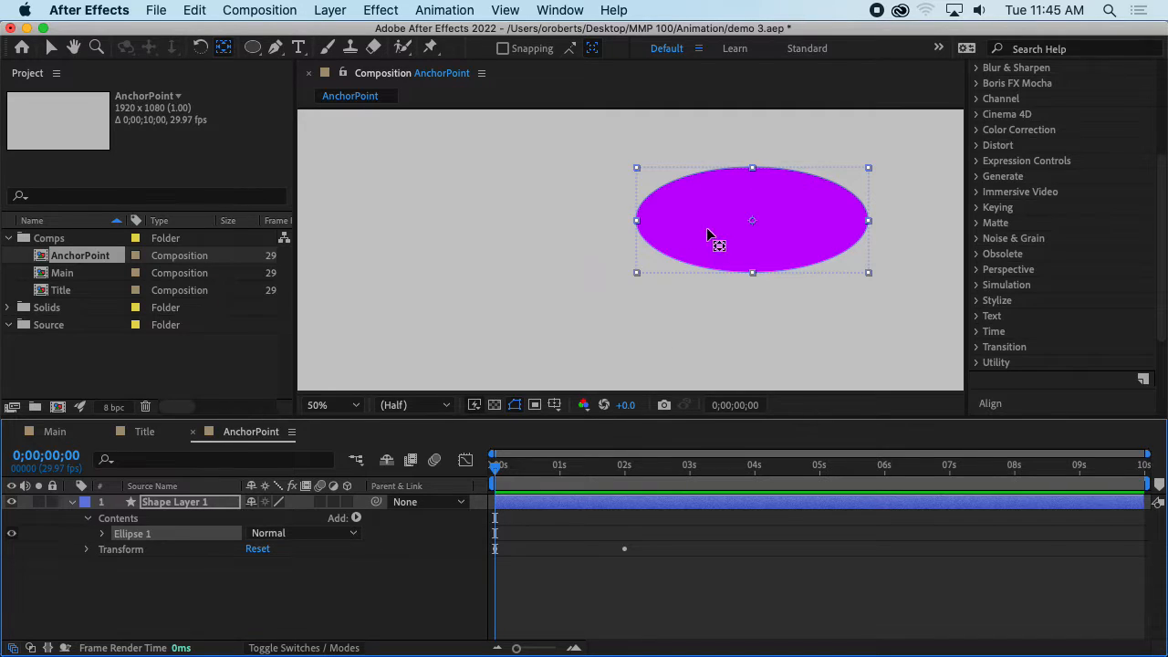
# - Compare the anchor points of Shape Layer 1 and Ellipse 1 by selecting each in turn
pyautogui.click(178, 504)
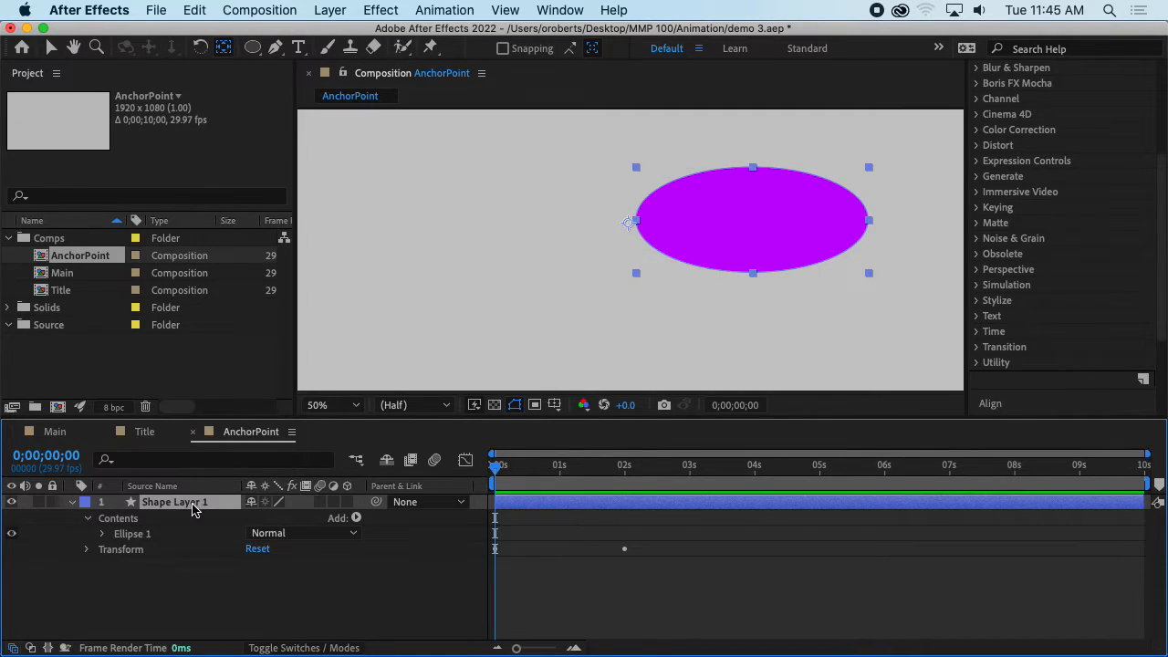
pyautogui.click(623, 225)
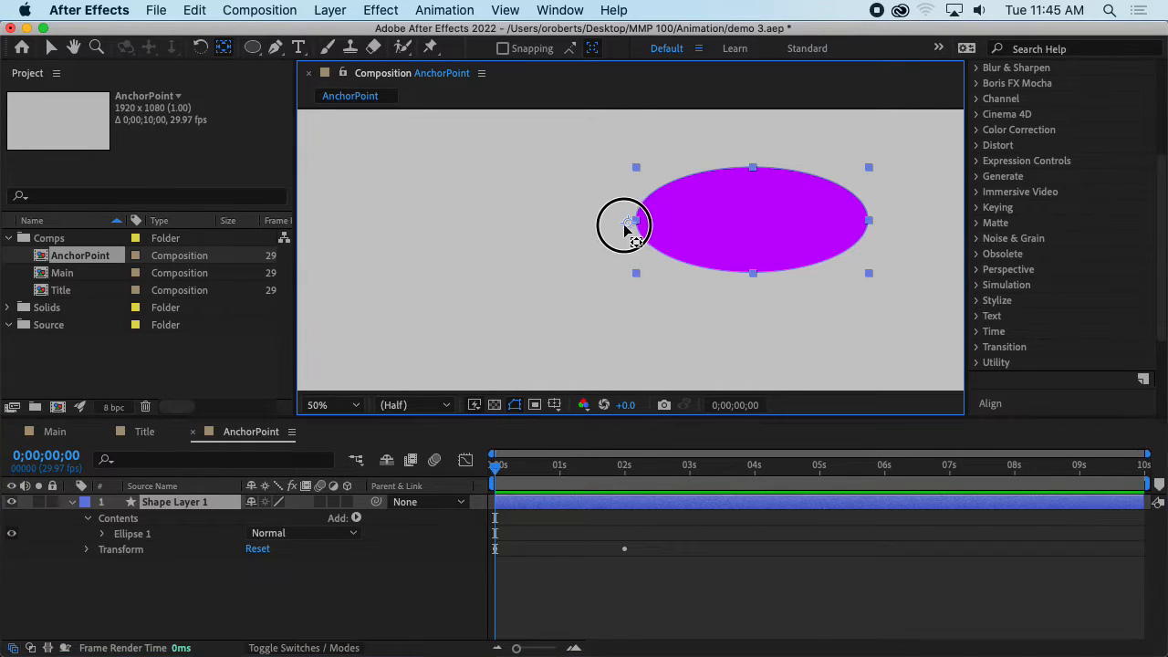
pyautogui.click(132, 534)
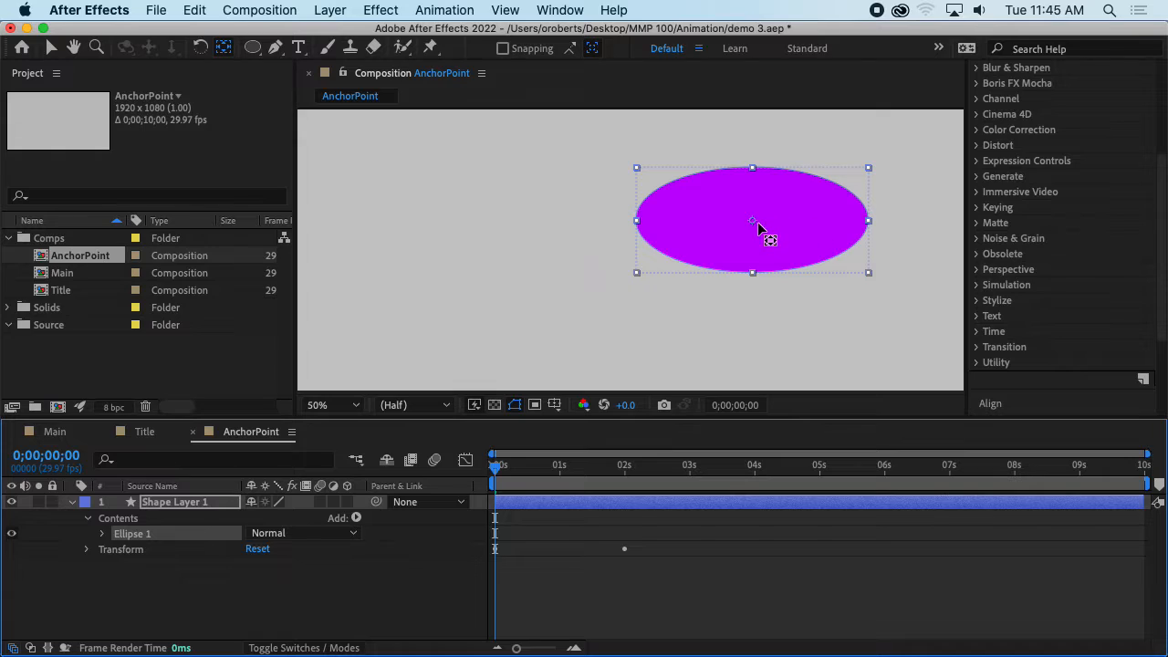
# - Preview the ellipse's rotation around the layer's anchor point with the full composition in view, and return the playhead to 0;00;00;00
pyautogui.click(798, 224)
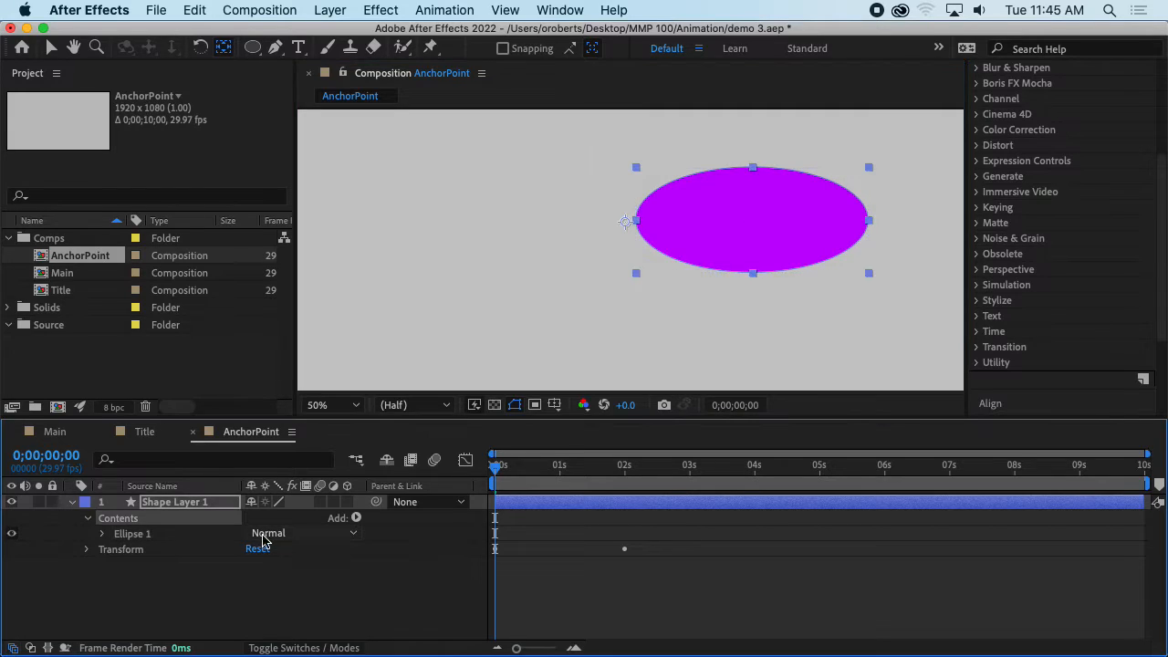
pyautogui.press('space')
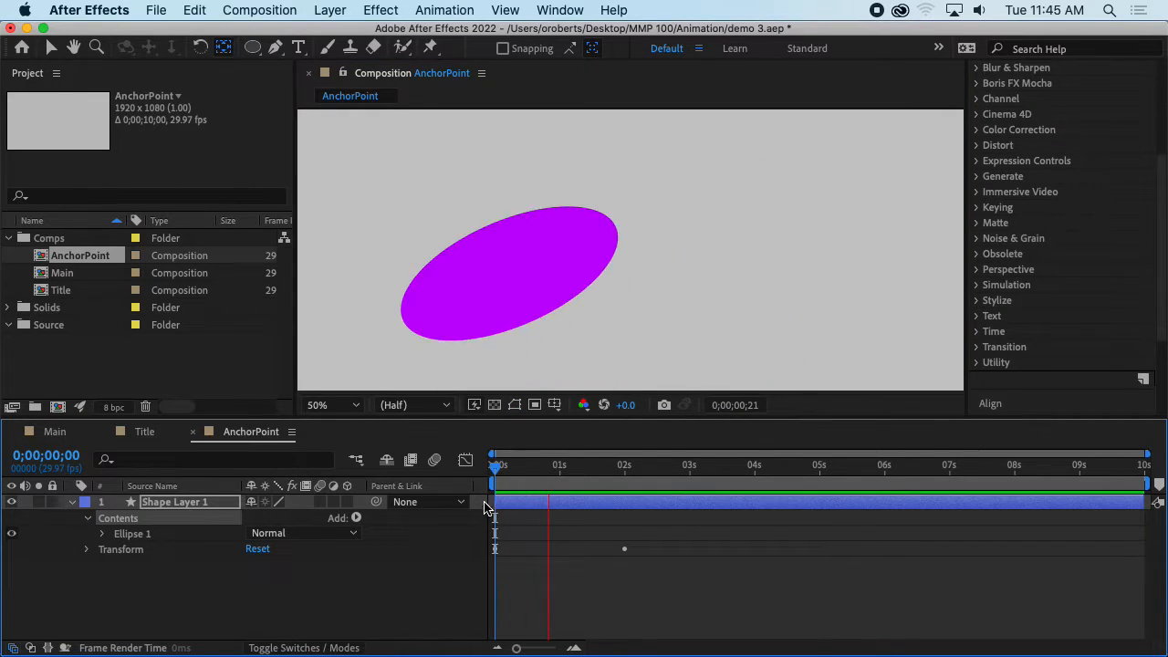
pyautogui.scroll(-2, 644, 251)
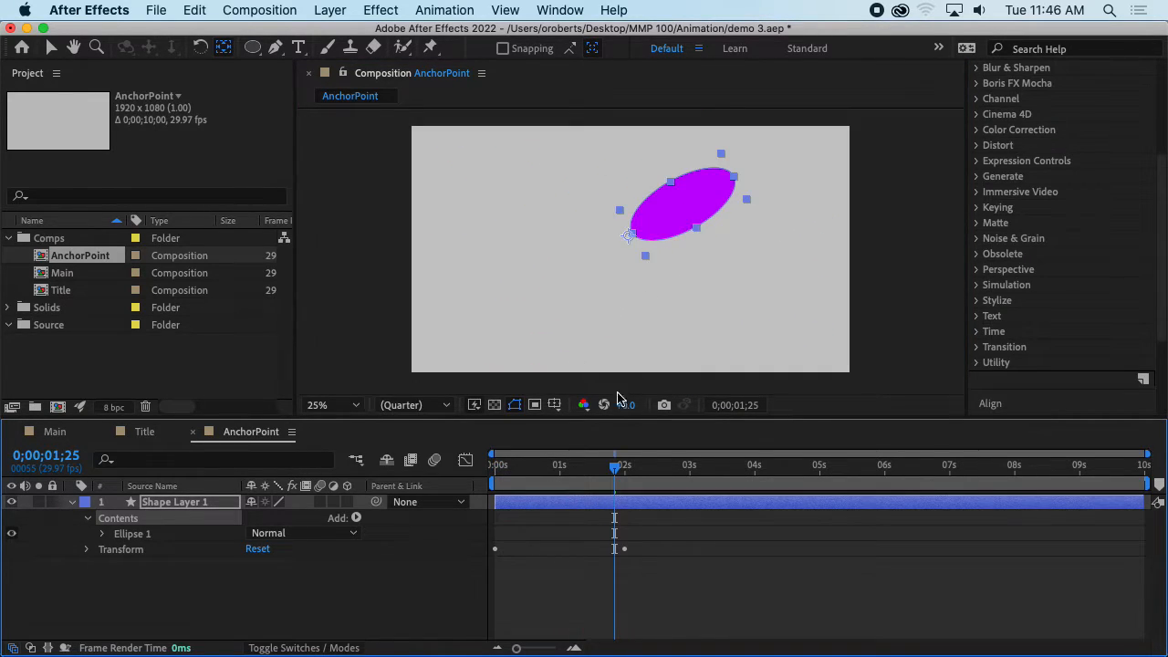
pyautogui.press('space')
pyautogui.press('space')
pyautogui.moveTo(648, 471); pyautogui.dragTo(480, 485)
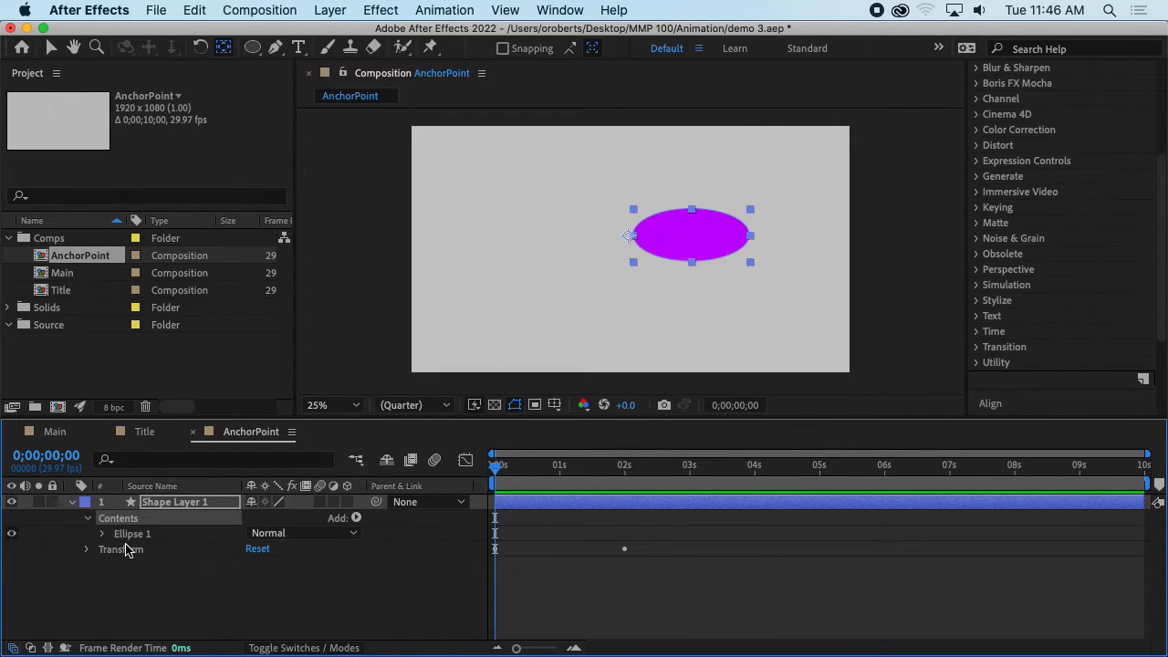
# - Reveal Shape Layer 1's Transform properties and, at 0;00;02;00, keyframe the layer's anchor point at the ellipse's opposite end
pyautogui.click(88, 549)
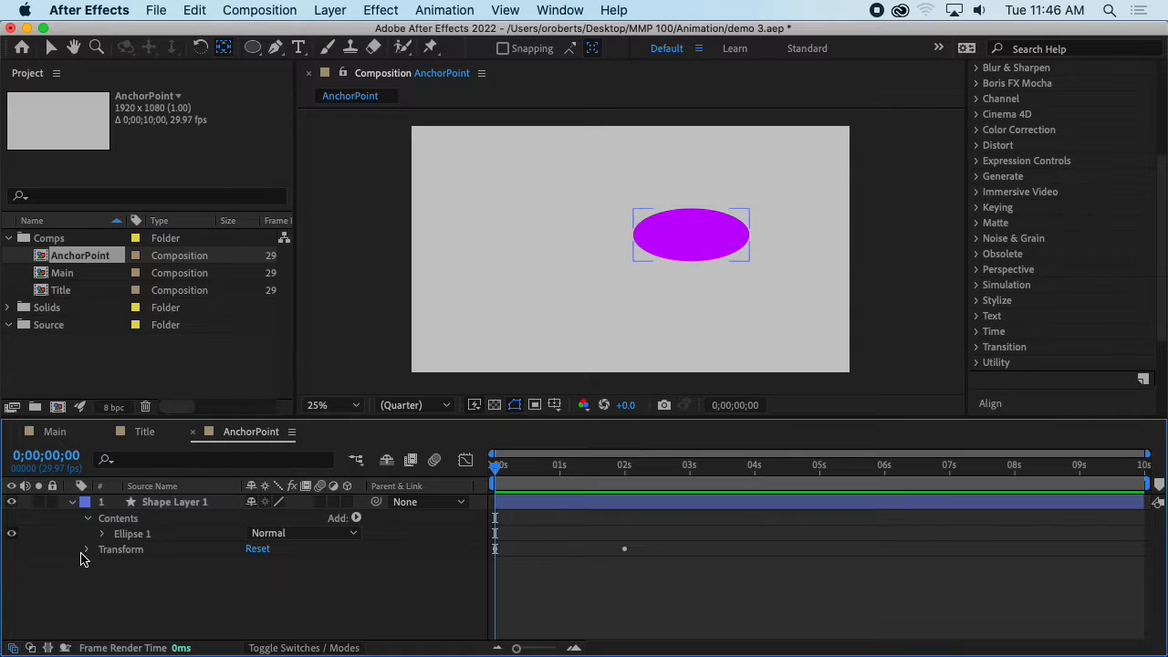
pyautogui.click(117, 566)
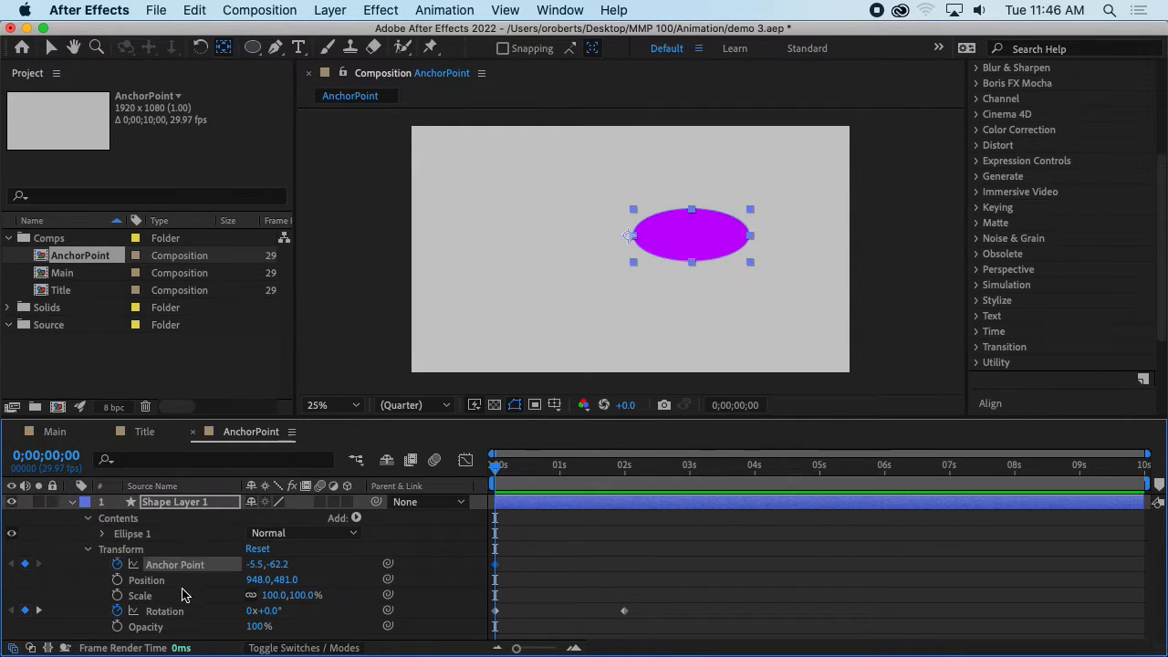
pyautogui.moveTo(496, 468); pyautogui.dragTo(628, 473)
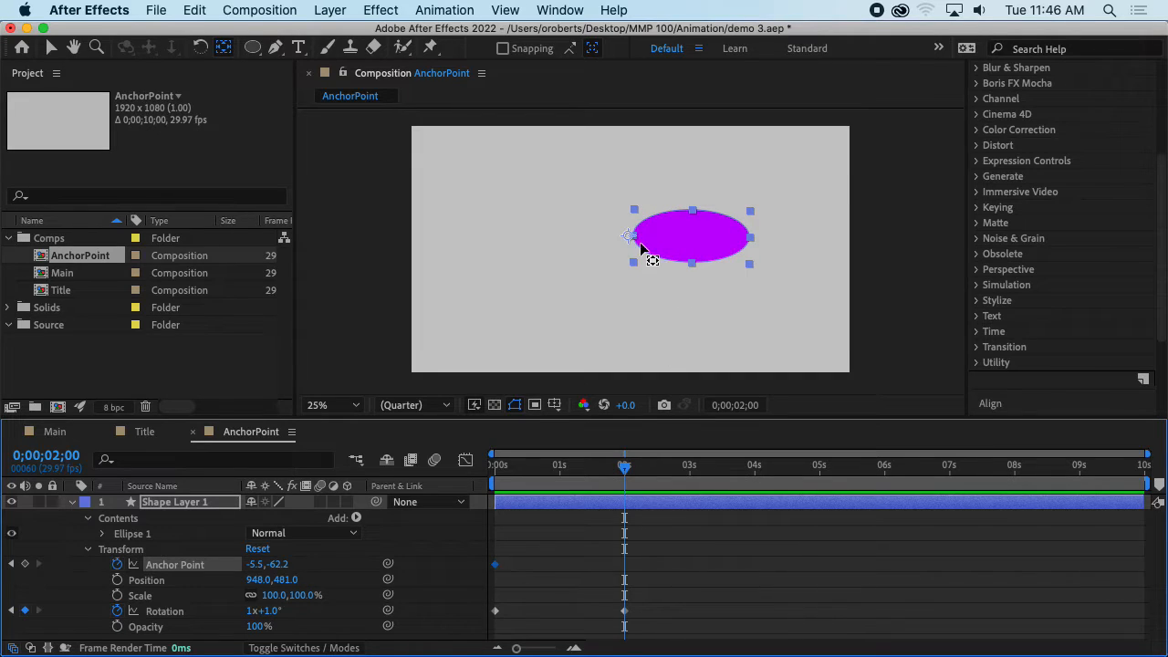
pyautogui.moveTo(629, 235); pyautogui.dragTo(750, 237)
pyautogui.moveTo(626, 474); pyautogui.dragTo(493, 469)
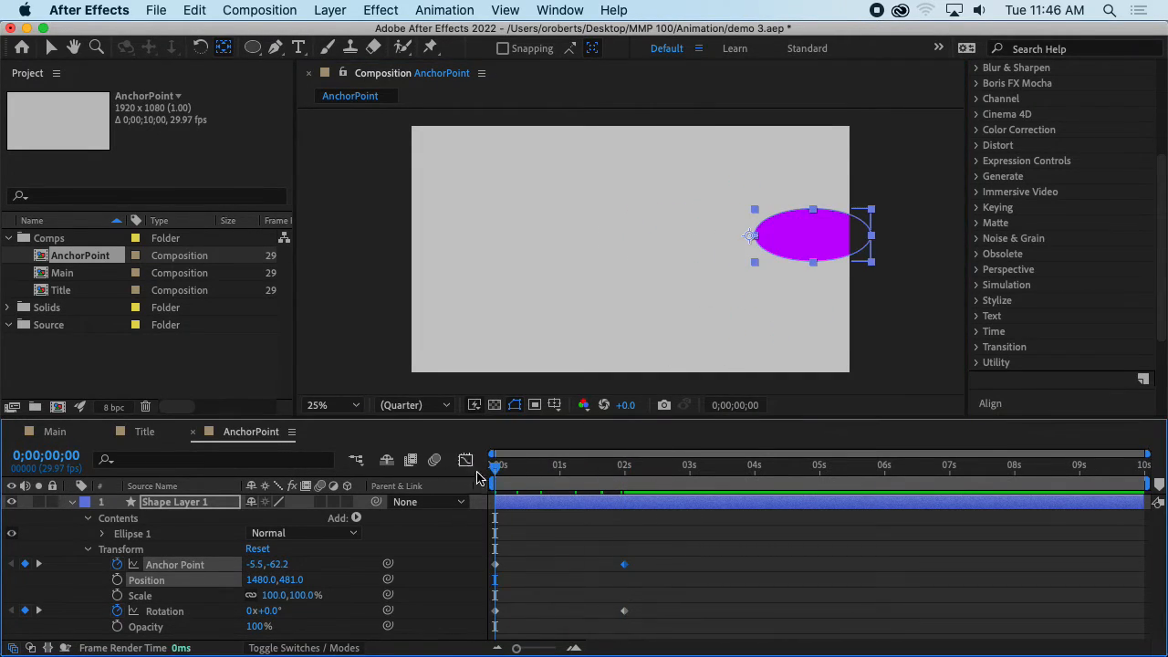
# - Preview the rotation with the animated anchor point and return the playhead to 0;00;00;00
pyautogui.press('space')
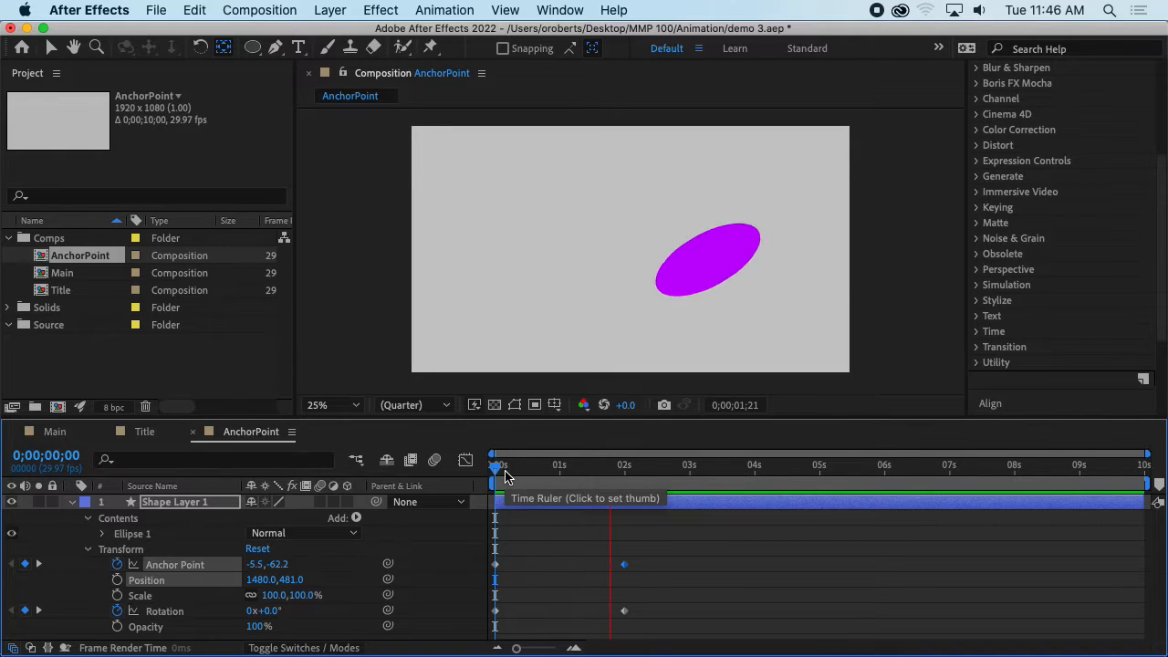
pyautogui.press('space')
pyautogui.moveTo(629, 473); pyautogui.dragTo(471, 473)
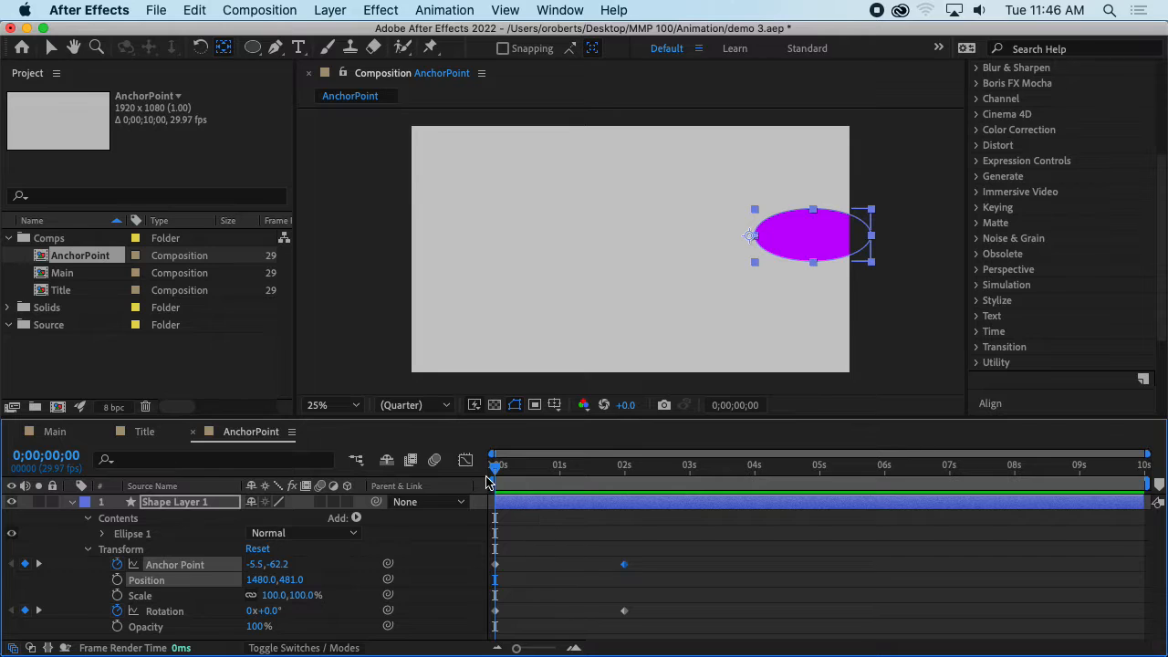
pyautogui.moveTo(497, 474)
pyautogui.mouseDown()
pyautogui.moveTo(628, 474)
pyautogui.moveTo(490, 472)
pyautogui.mouseUp()
# - At 0;00;00;00, move the layer's anchor point to about -521.5, -58.2, near the composition's centre, and preview the resulting rotation
pyautogui.moveTo(750, 241); pyautogui.dragTo(632, 241)
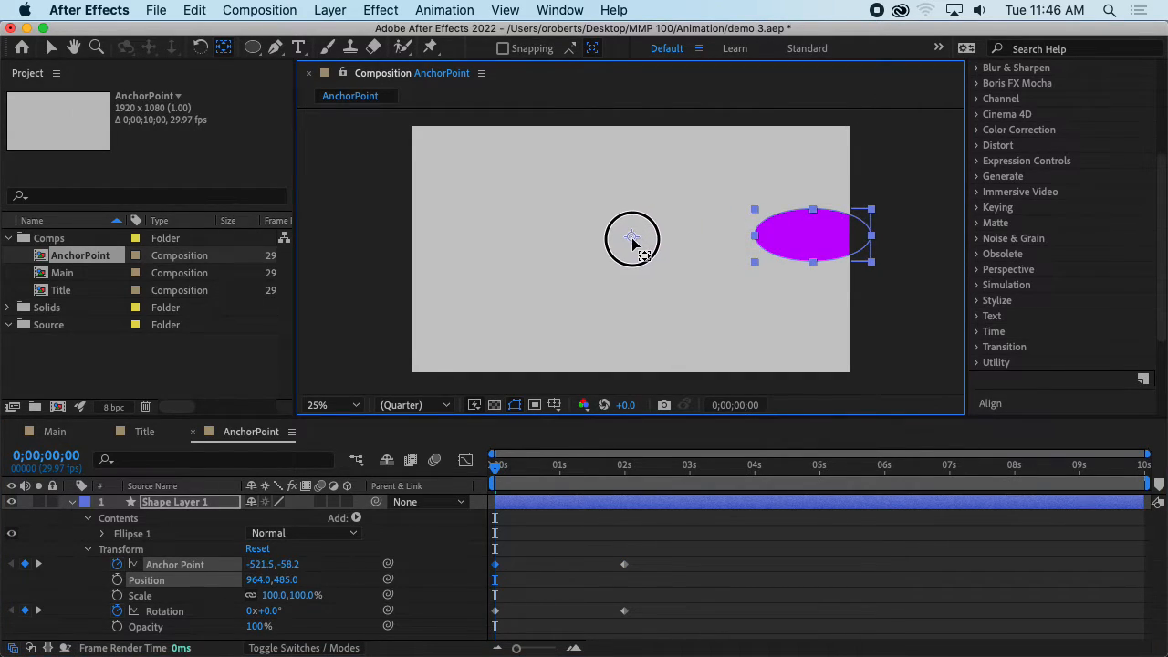
pyautogui.press('space')
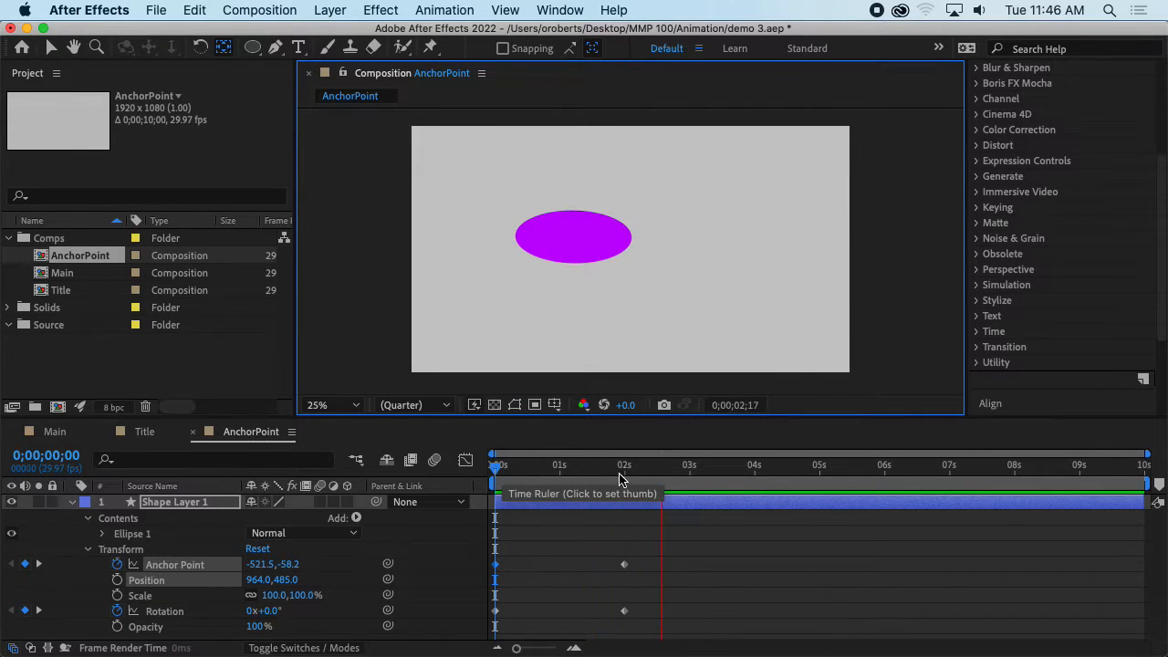
pyautogui.moveTo(586, 464); pyautogui.dragTo(479, 470)
pyautogui.press('space')
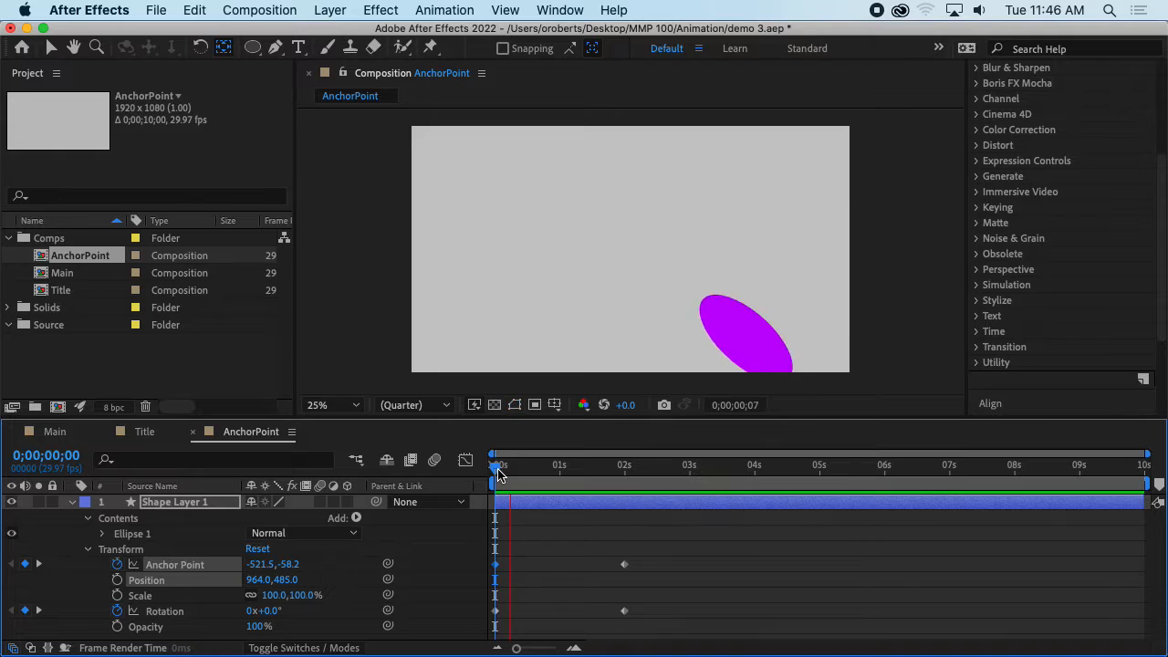
pyautogui.press('space')
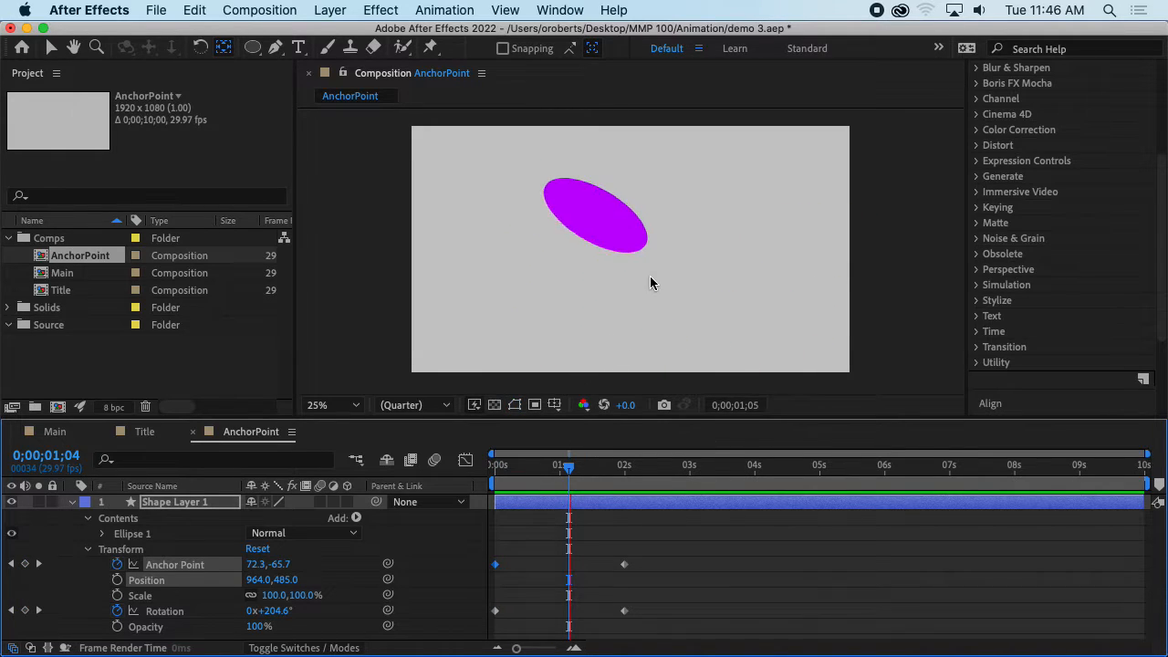
pyautogui.press('space')
pyautogui.moveTo(618, 467); pyautogui.dragTo(572, 469)
pyautogui.moveTo(589, 472); pyautogui.dragTo(494, 471)
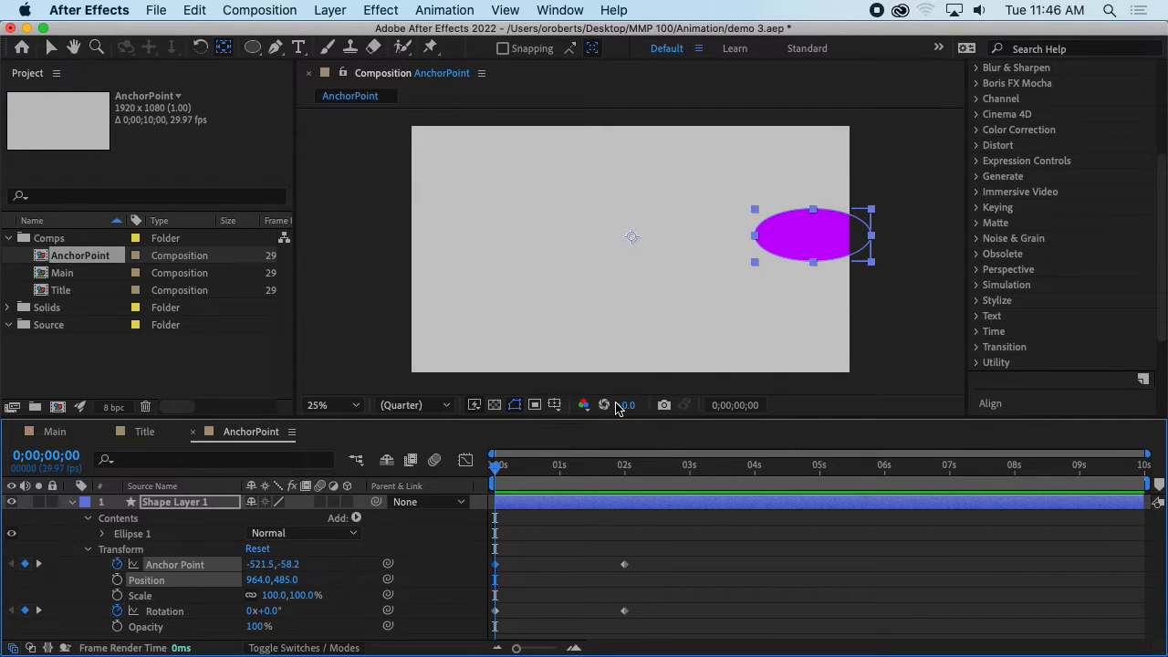
# - Check the options available for the layer's Anchor Point property and examine its curves in the Graph Editor
pyautogui.press('.')
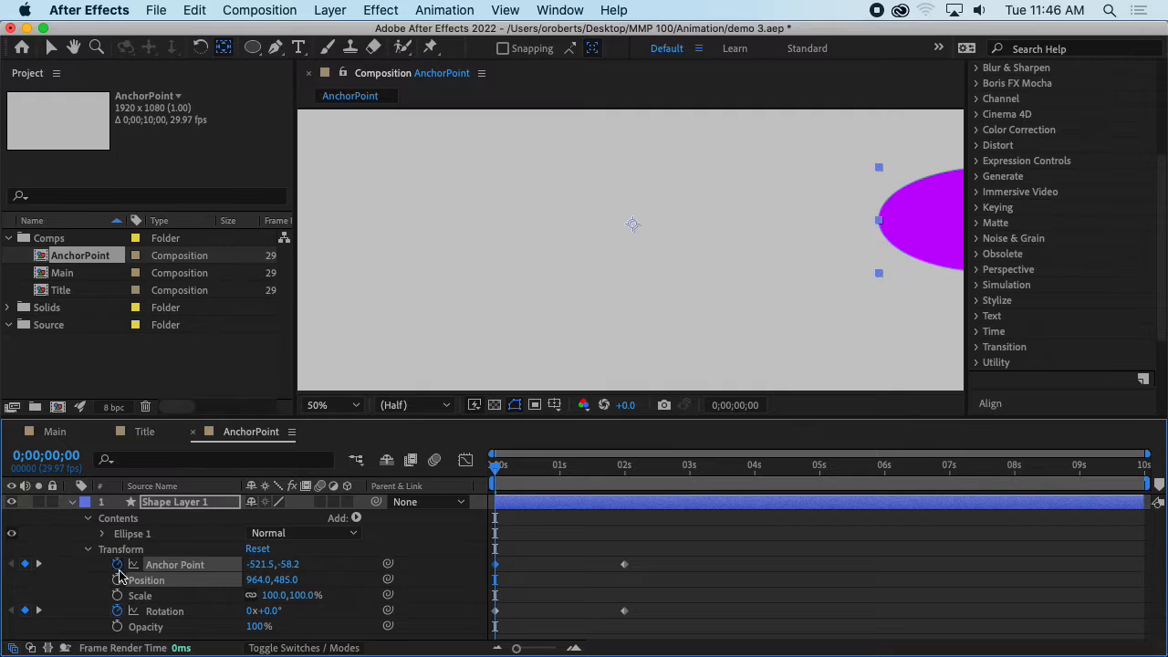
pyautogui.rightClick(210, 568)
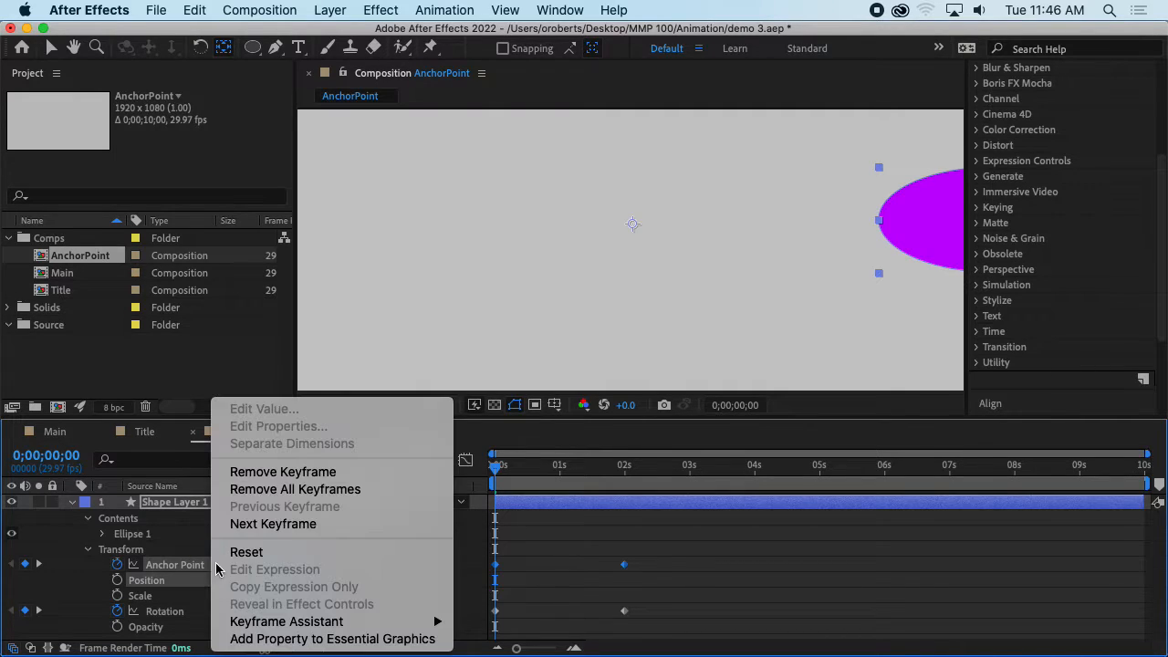
pyautogui.click(192, 560)
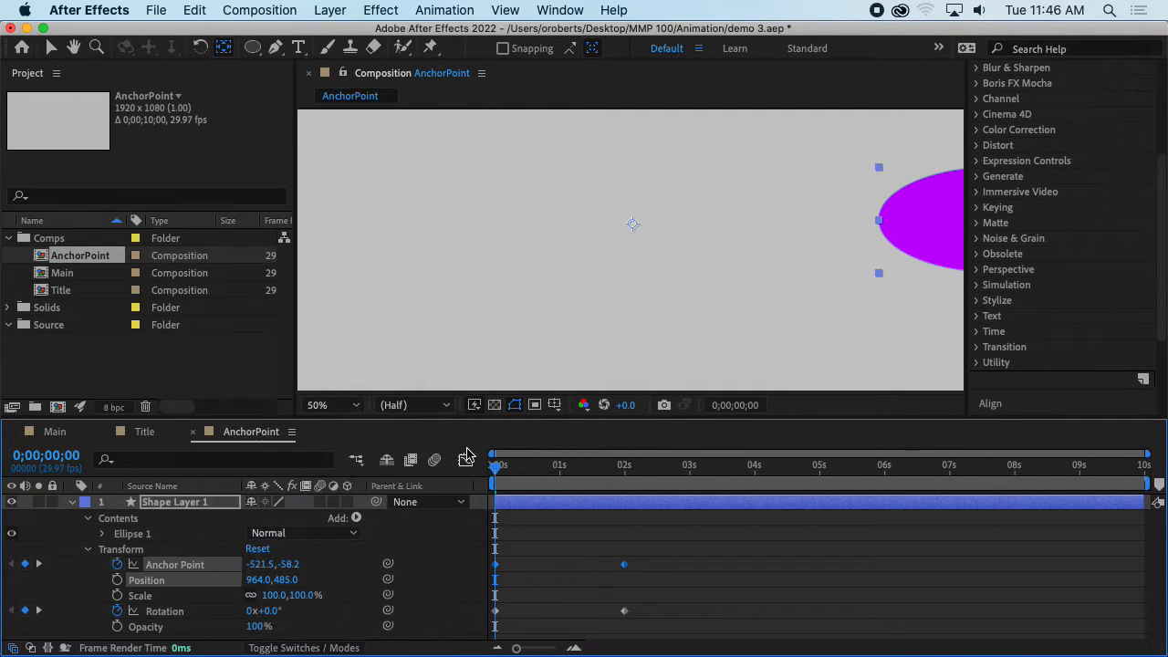
pyautogui.click(466, 462)
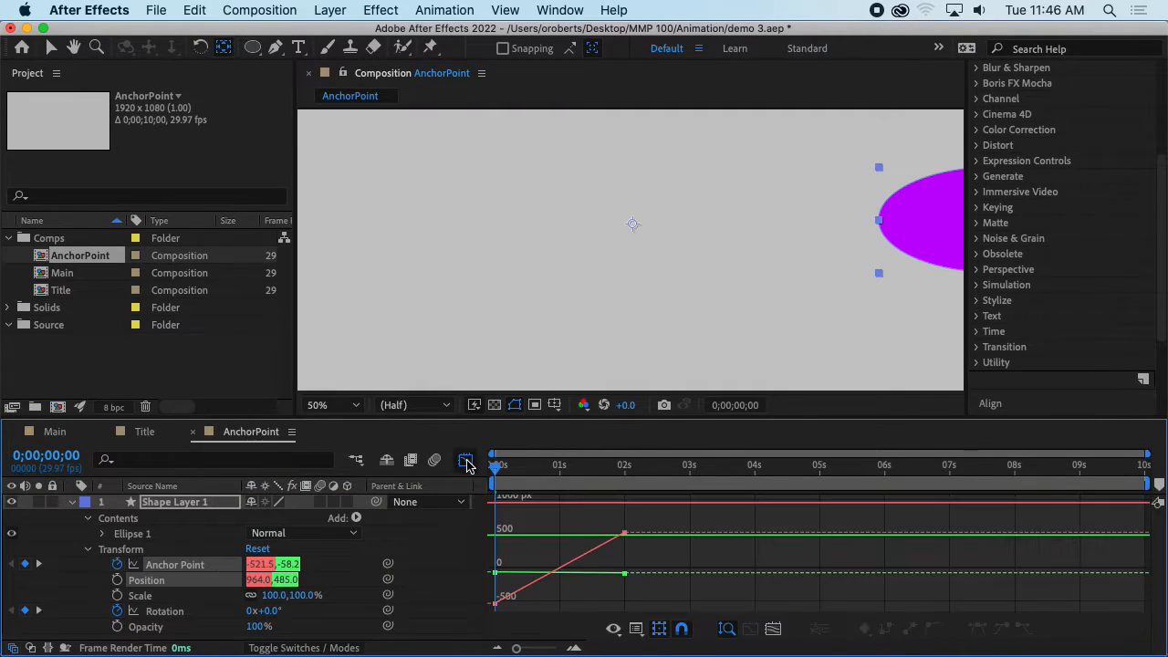
pyautogui.rightClick(176, 570)
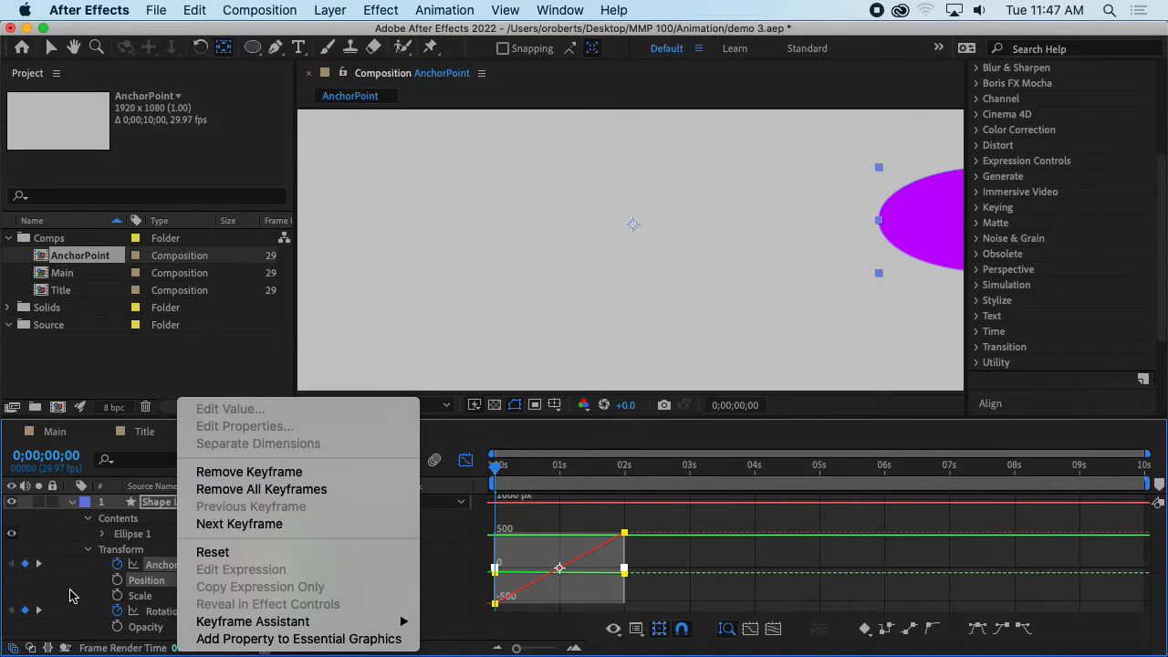
pyautogui.click(70, 596)
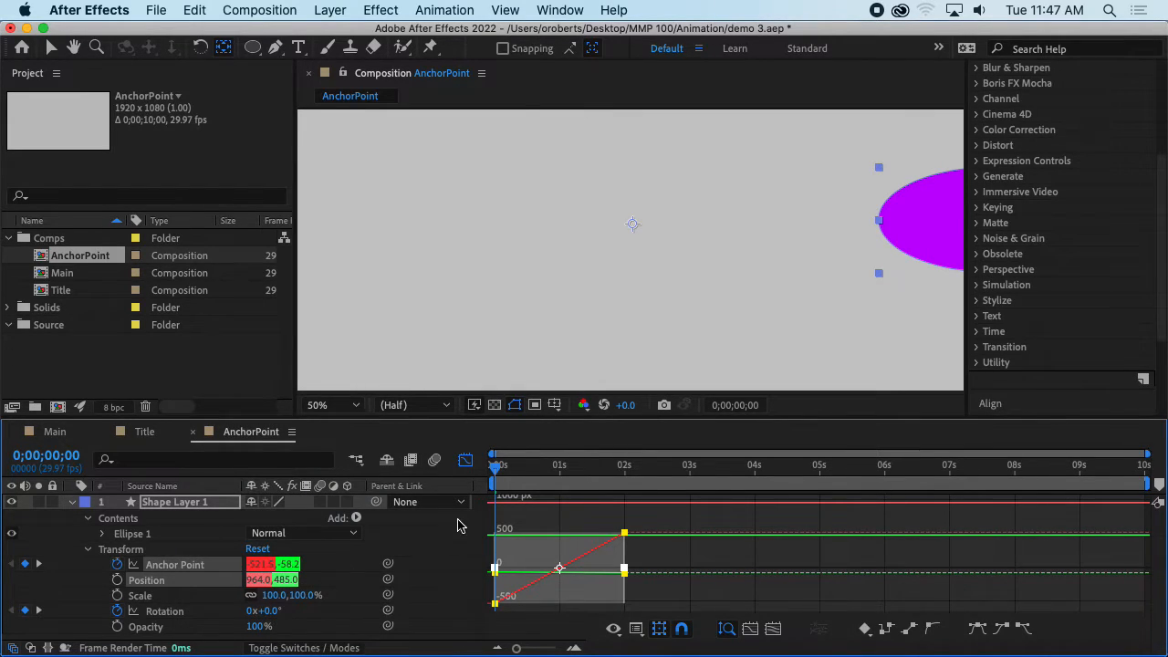
pyautogui.moveTo(495, 467); pyautogui.dragTo(465, 468)
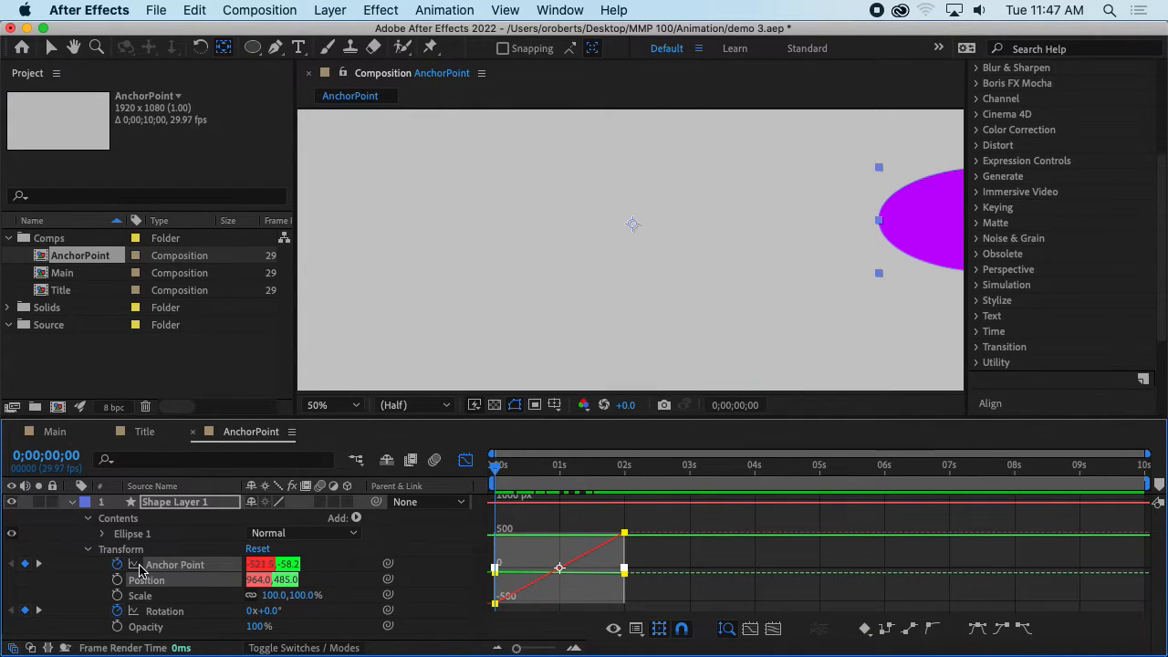
pyautogui.moveTo(505, 465); pyautogui.dragTo(447, 469)
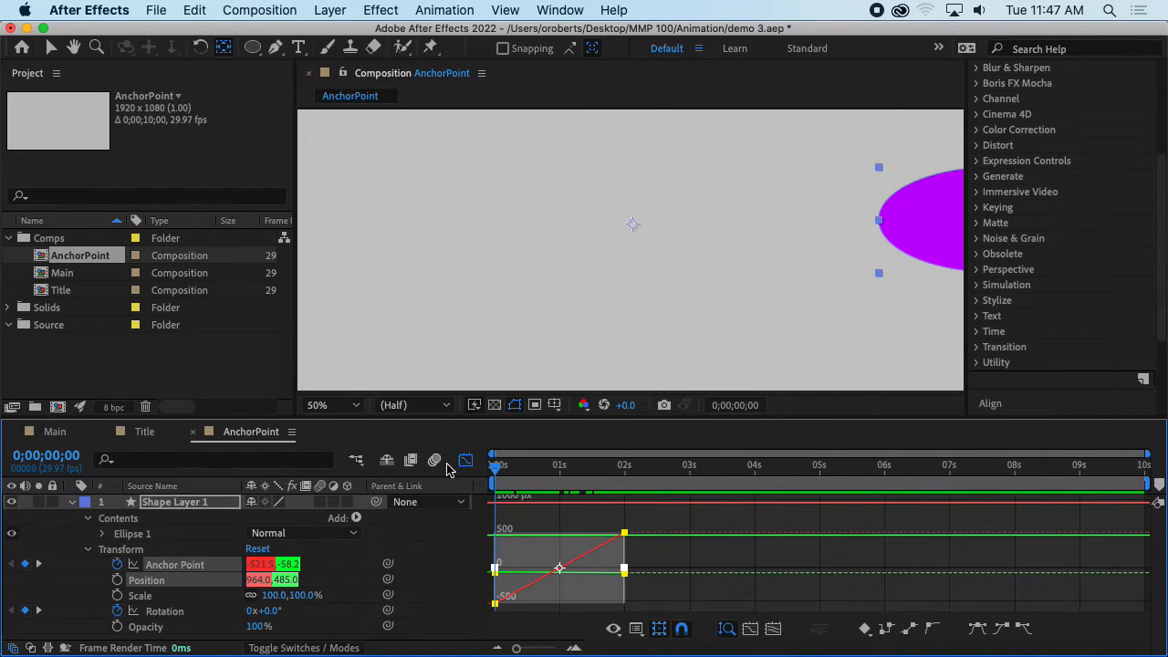
# - Collapse the layer's Transform group and preview the keyframed anchor point animation with the full composition in view
pyautogui.click(87, 548)
pyautogui.press(',')
pyautogui.press(',')
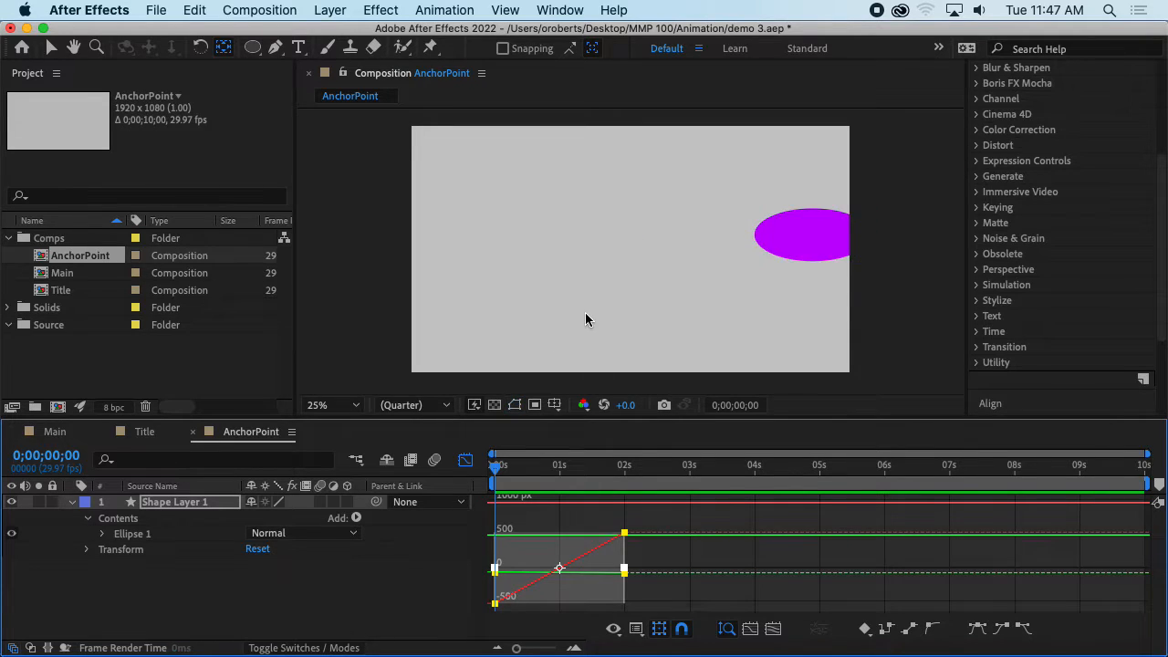
pyautogui.press('space')
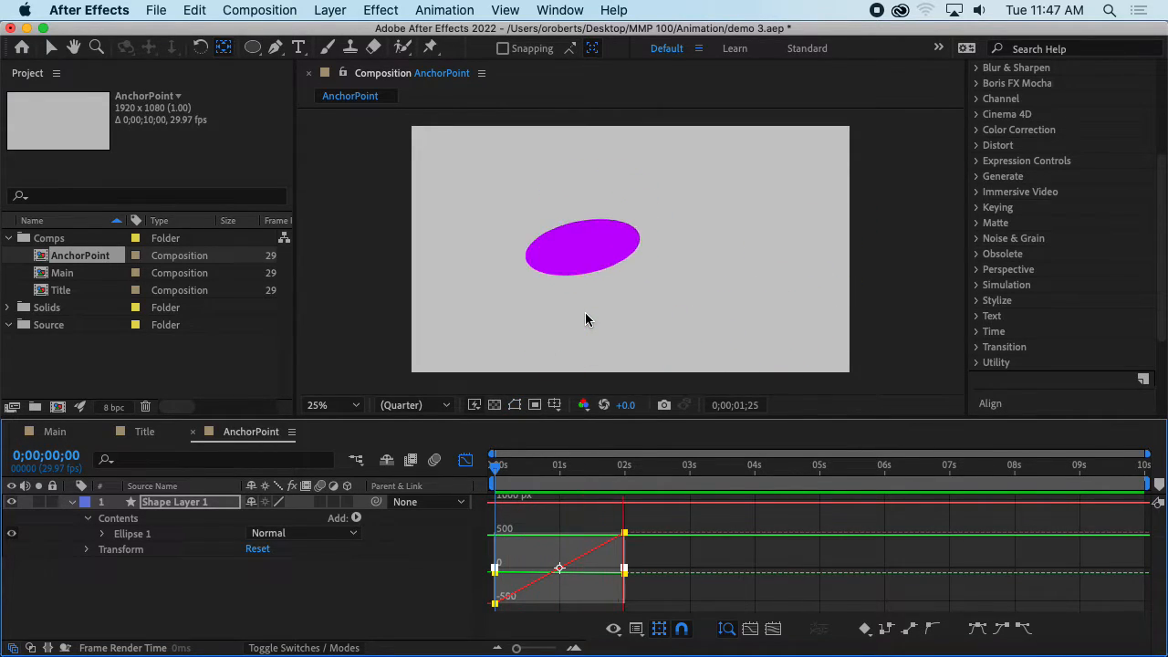
pyautogui.press('space')
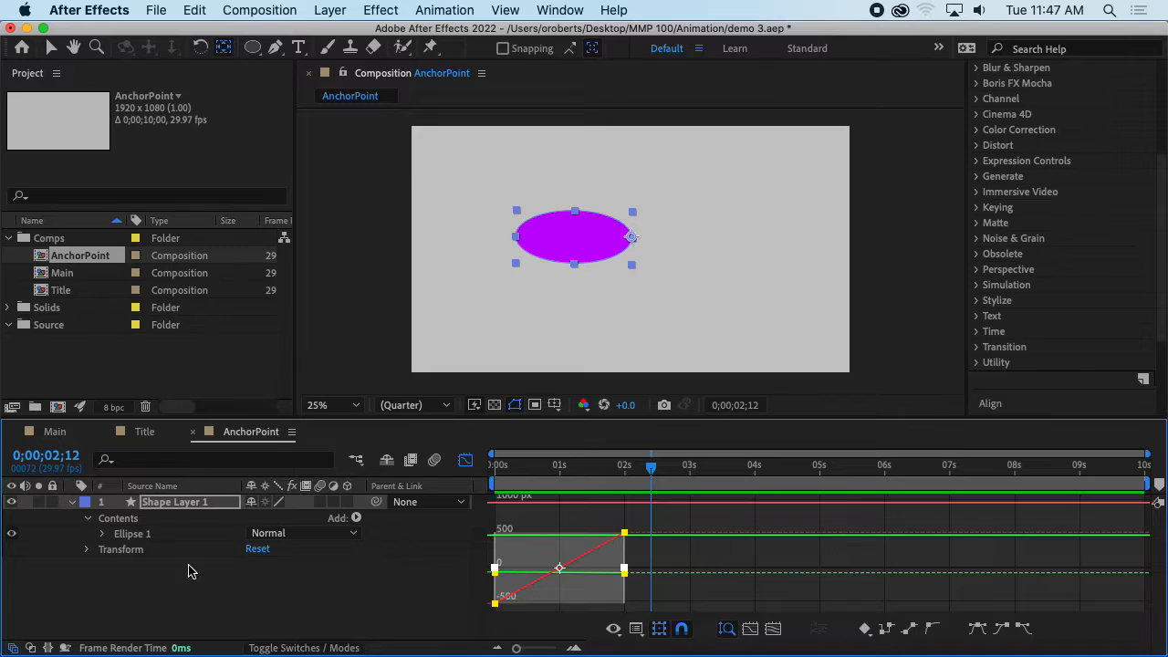
# - Undo the anchor point moves, preview the restored rotation, and return the playhead to 0;00;00;00
pyautogui.press('Home')
pyautogui.press('k')
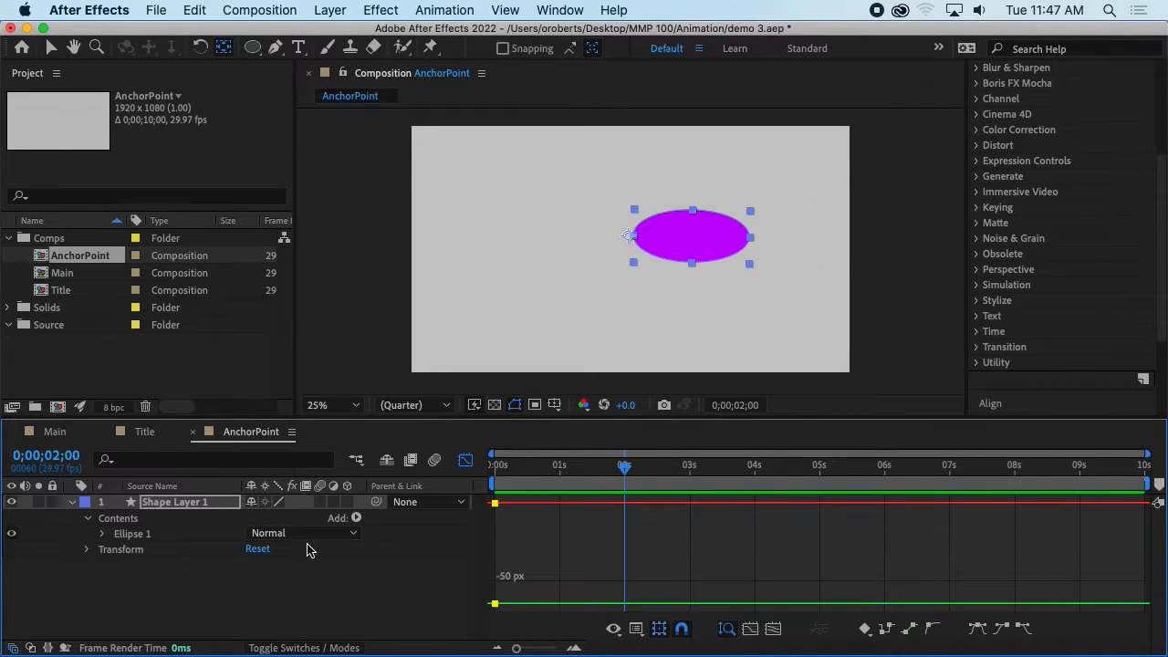
pyautogui.moveTo(623, 467); pyautogui.dragTo(484, 469)
pyautogui.press('space')
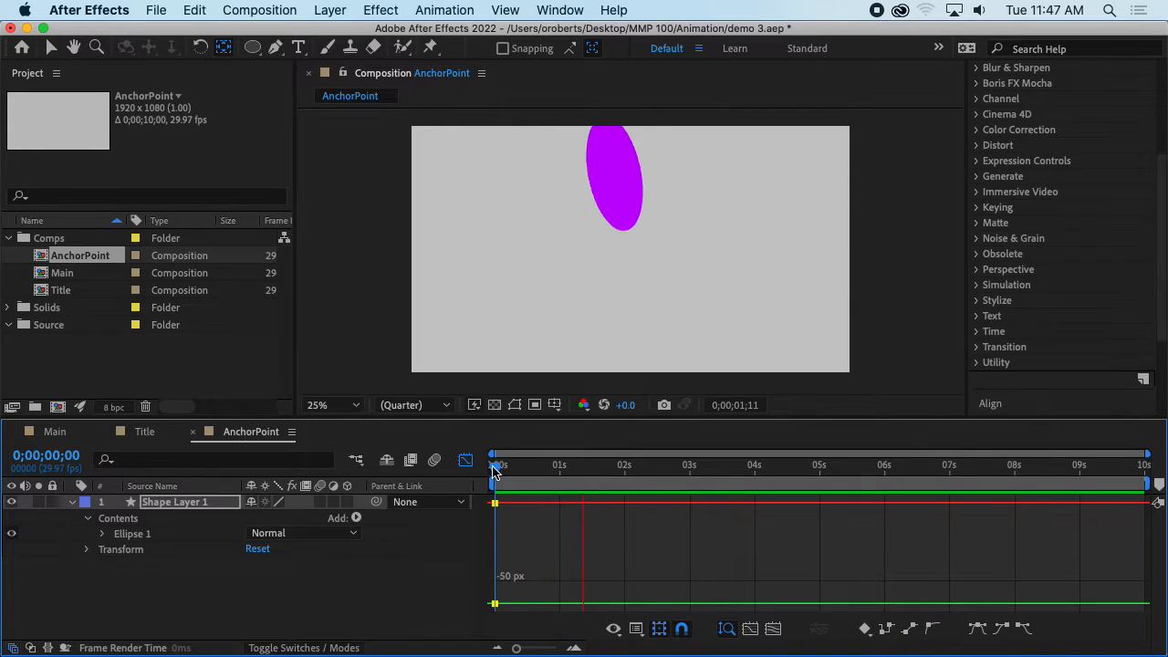
pyautogui.click(653, 467)
pyautogui.moveTo(653, 467); pyautogui.dragTo(484, 472)
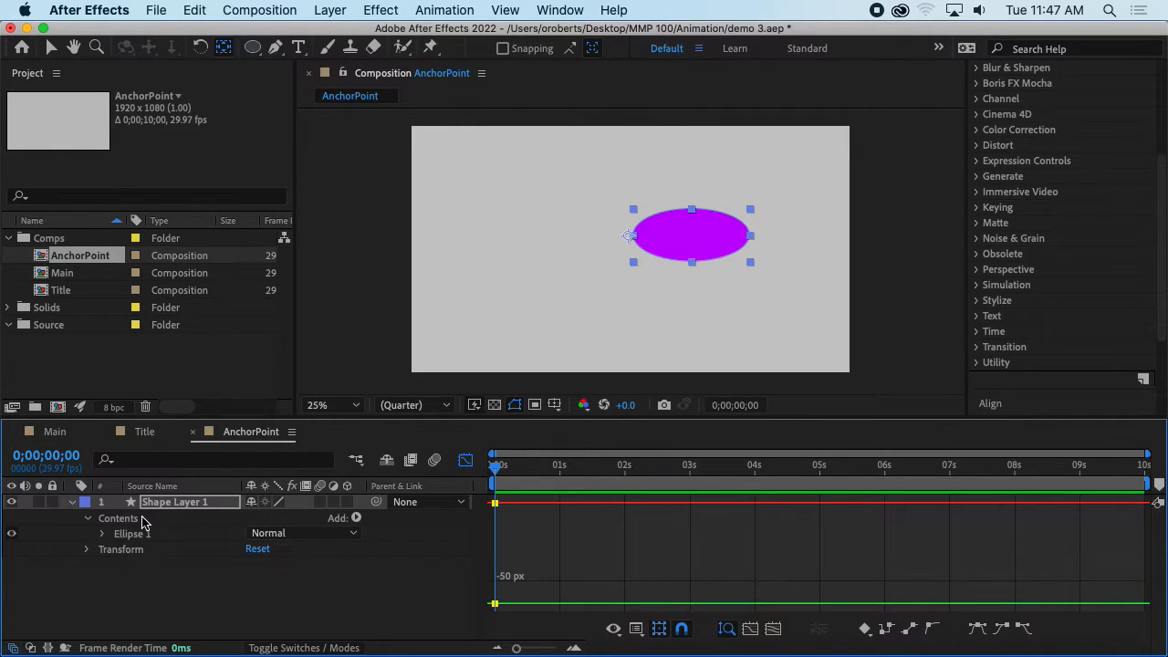
# - Reveal the Ellipse 1 transform properties inside the layer's contents and set the ellipse's Position to 0, 0
pyautogui.click(102, 534)
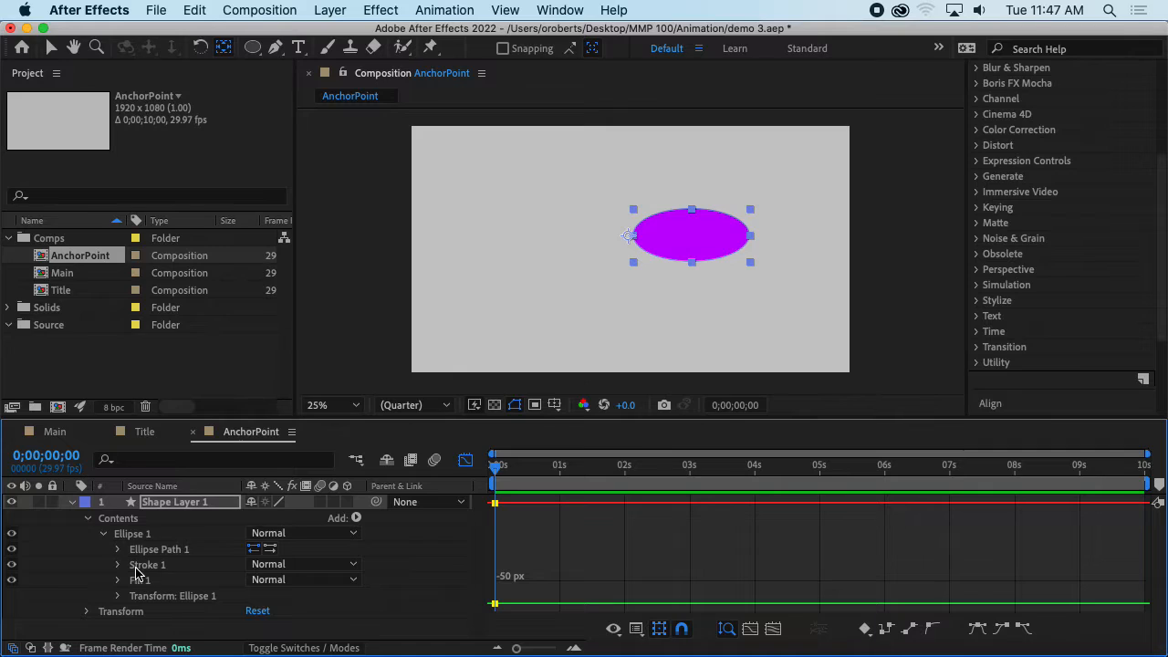
pyautogui.click(117, 596)
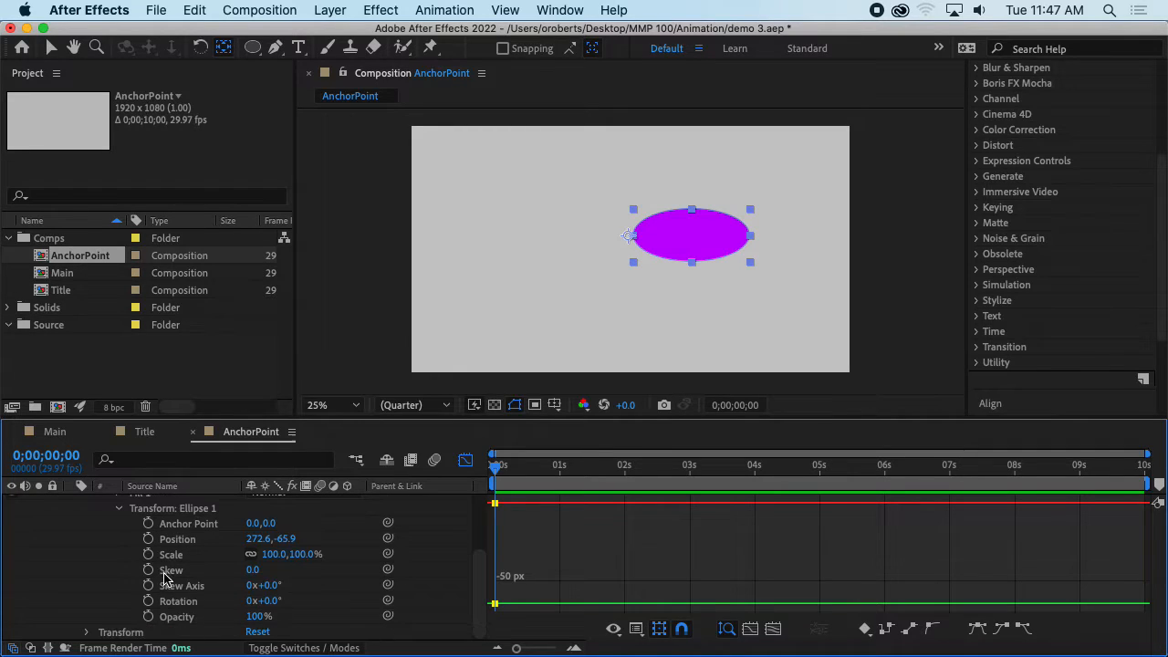
pyautogui.click(258, 538)
pyautogui.write('0')
pyautogui.press('Return')
pyautogui.click(275, 539)
pyautogui.write('0')
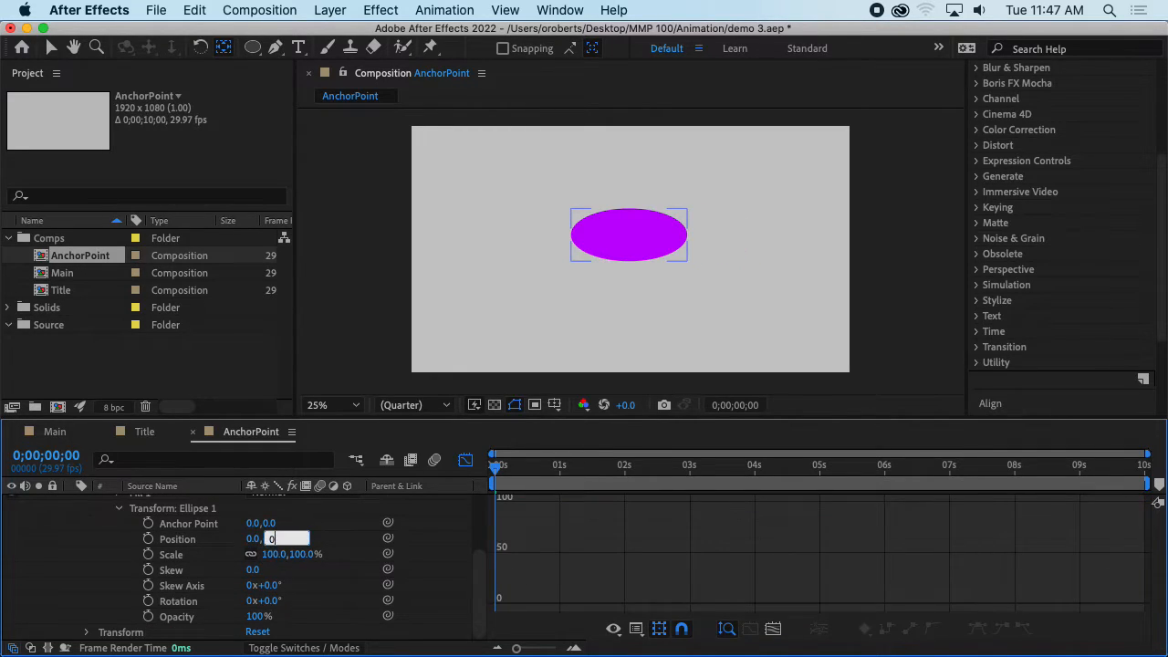
pyautogui.press('Return')
# - Preview the rotation of the ellipse at its reset Position and return the playhead to 0;00;00;00
pyautogui.press('space')
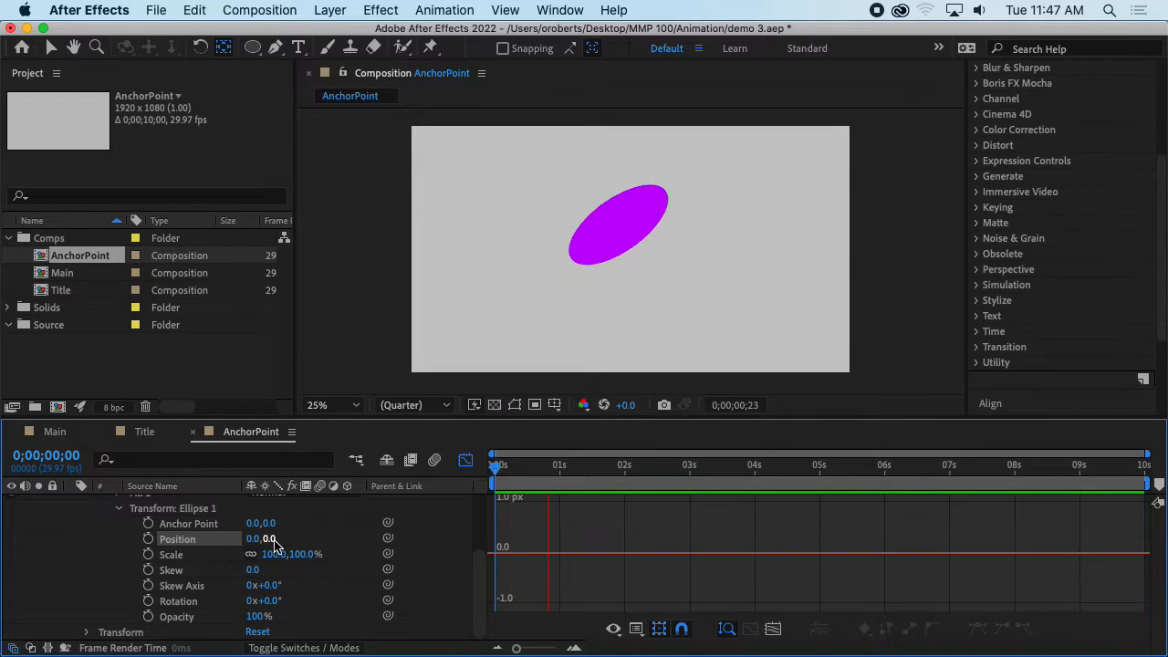
pyautogui.press('space')
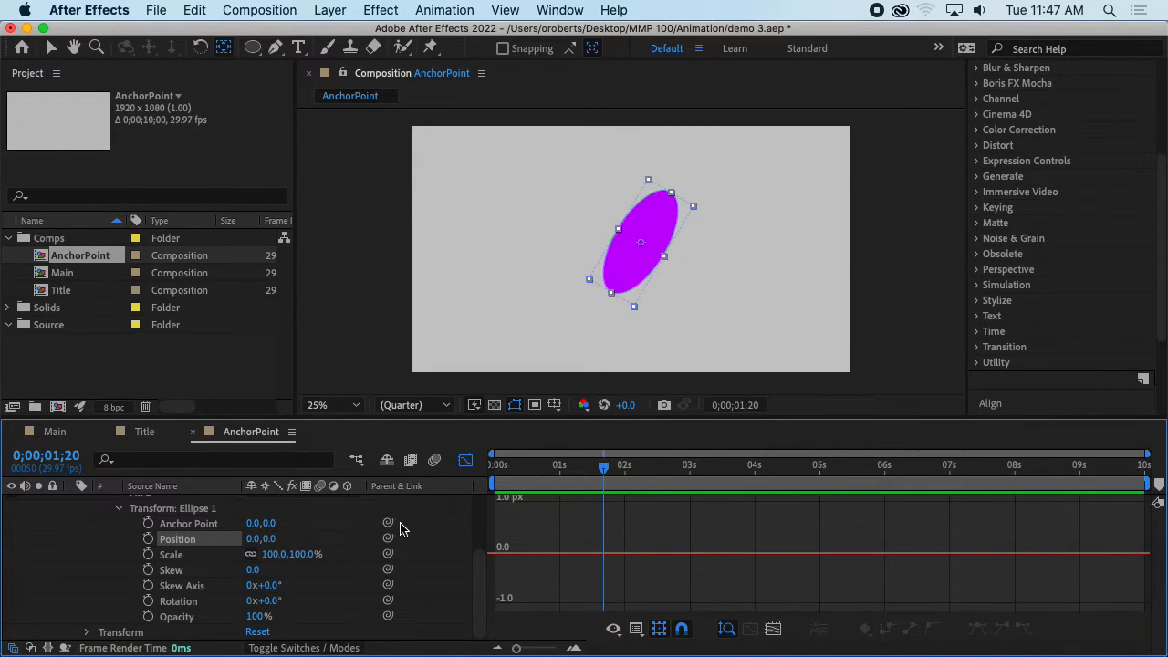
pyautogui.press('space')
pyautogui.press('space')
pyautogui.moveTo(616, 466); pyautogui.dragTo(438, 478)
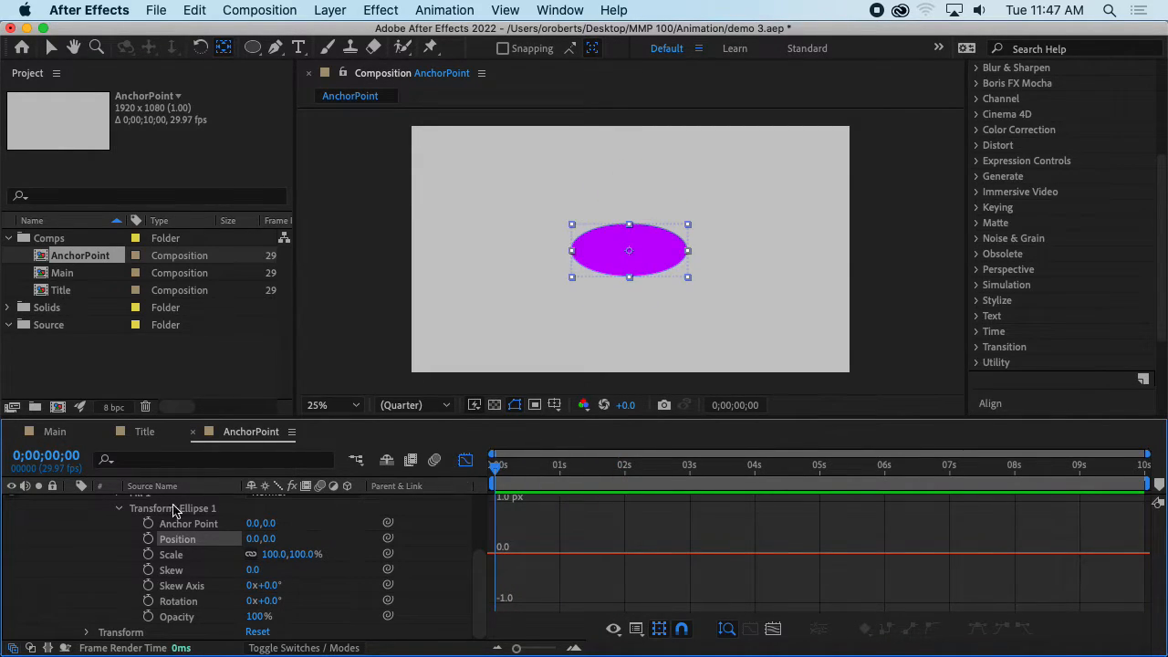
# - Offset Ellipse 1 horizontally inside the shape layer by setting its Position to 248, 0
pyautogui.scroll(2, 137, 555)
pyautogui.click(121, 540)
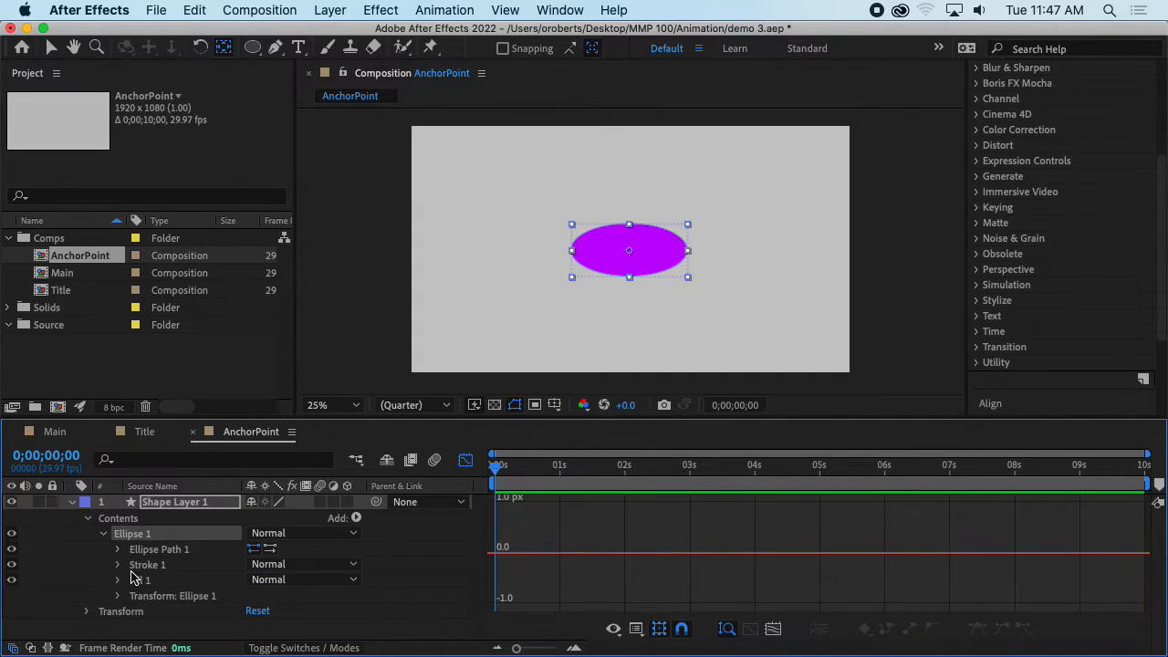
pyautogui.click(118, 596)
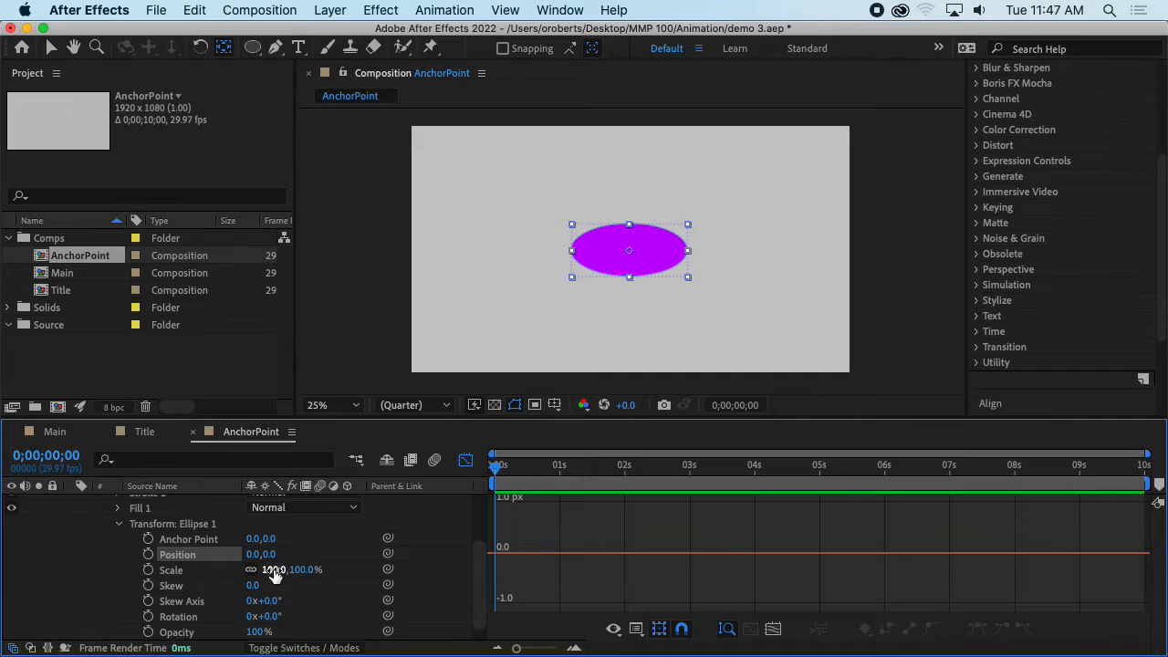
pyautogui.click(255, 555)
pyautogui.click(316, 552)
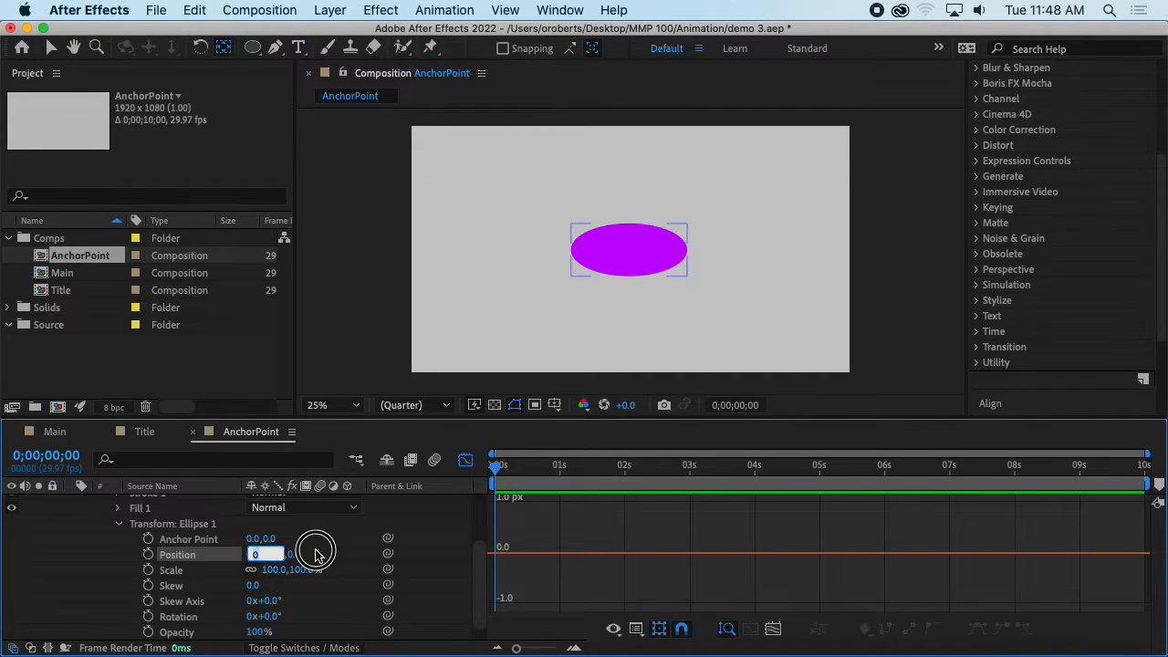
pyautogui.moveTo(253, 554); pyautogui.dragTo(471, 551)
# - Preview the rotation with the horizontally offset ellipse and return the playhead to 0;00;00;00
pyautogui.press('space')
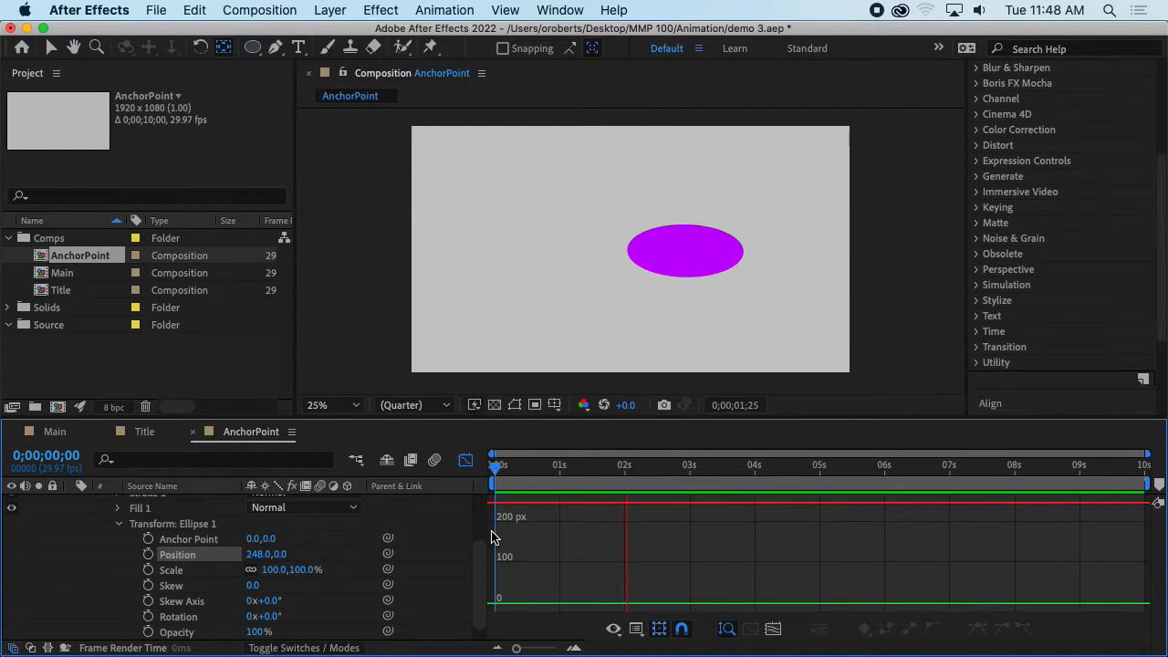
pyautogui.press('space')
pyautogui.moveTo(657, 465); pyautogui.dragTo(464, 478)
# - Display the layer's anchor point in the composition and set Ellipse 1's Y Position to -59
pyautogui.scroll(-1, 232, 573)
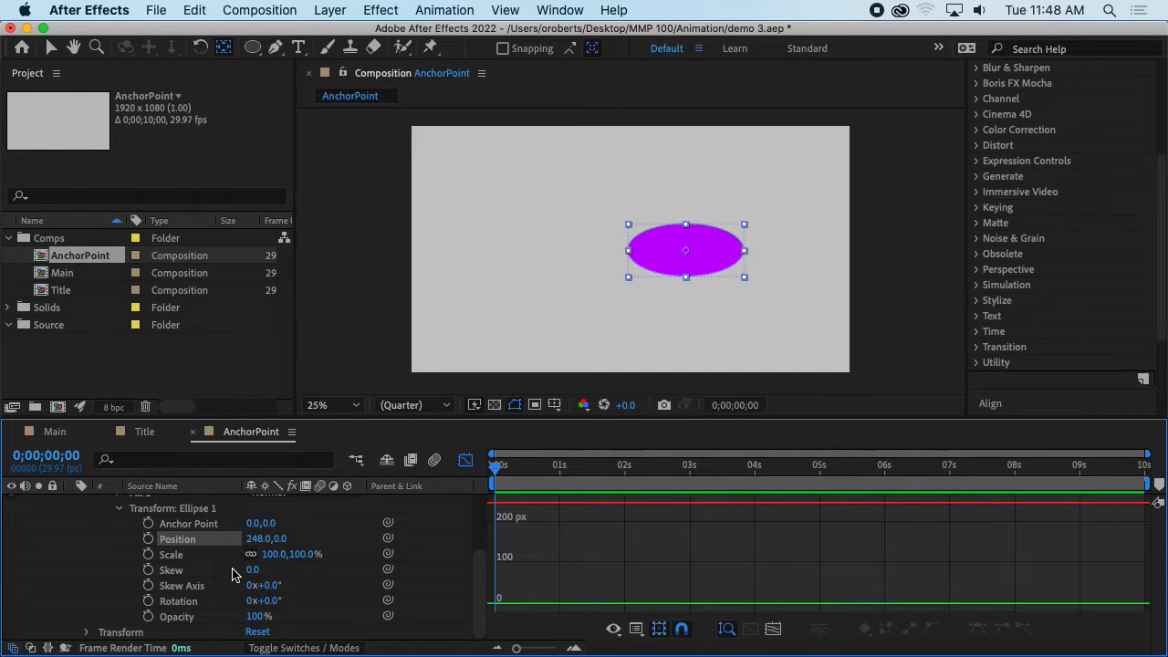
pyautogui.click(116, 633)
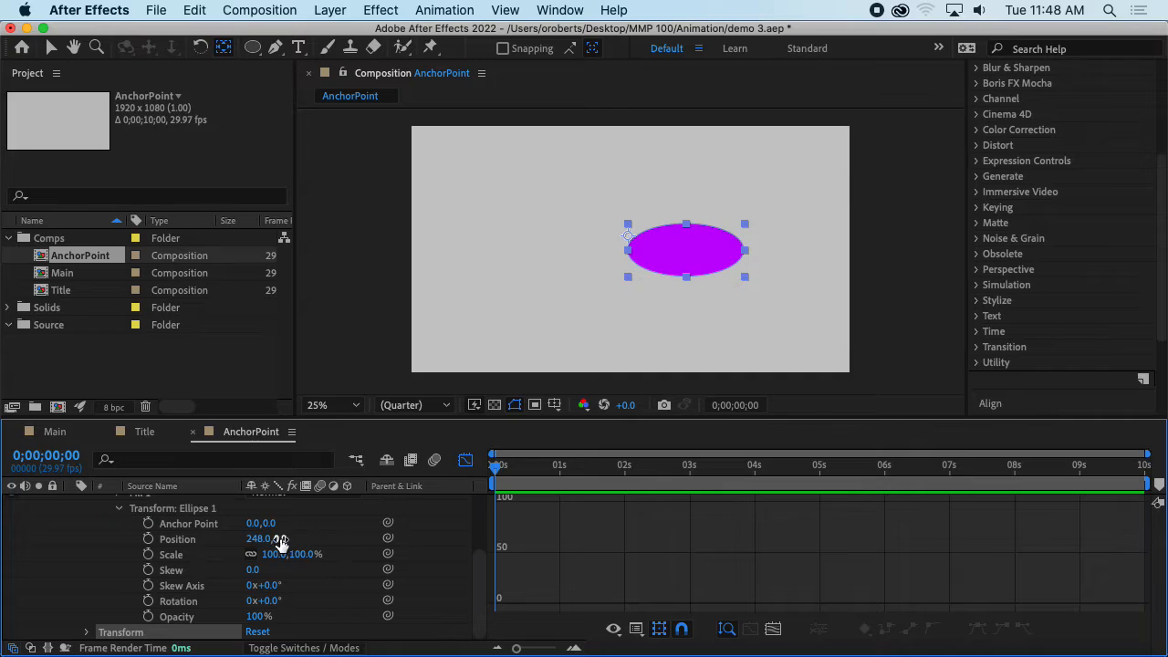
pyautogui.moveTo(280, 542); pyautogui.dragTo(233, 538)
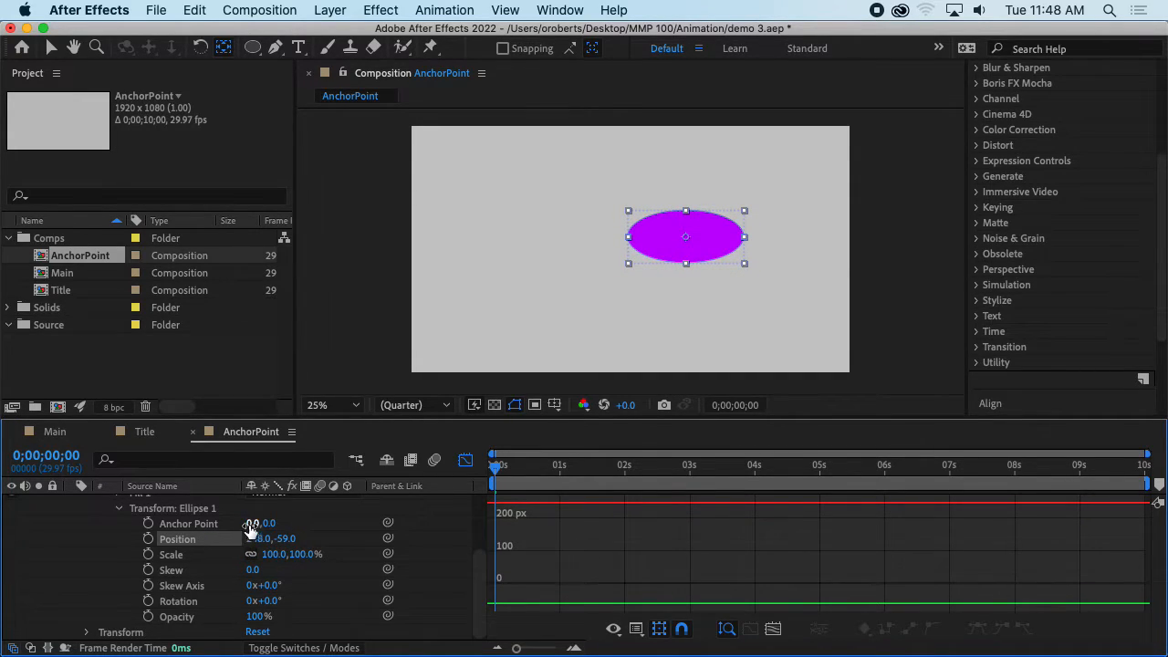
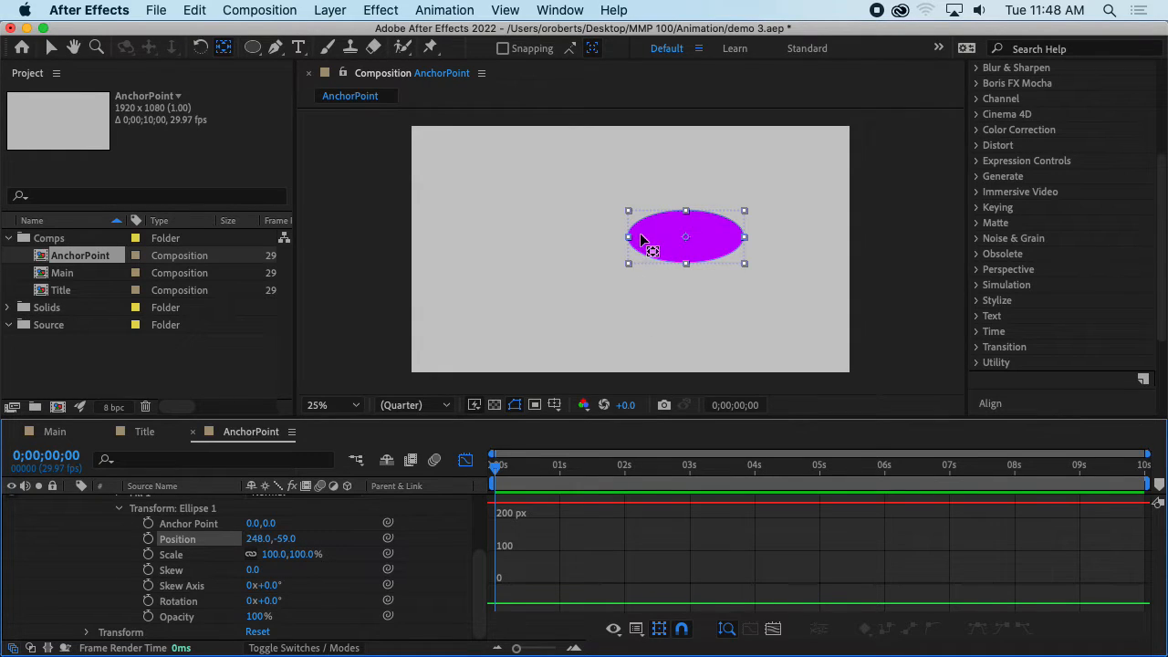
# - Collapse the layer's Contents, expand its Transform group and set the layer's Anchor Point to 0, 0
pyautogui.scroll(3, 166, 600)
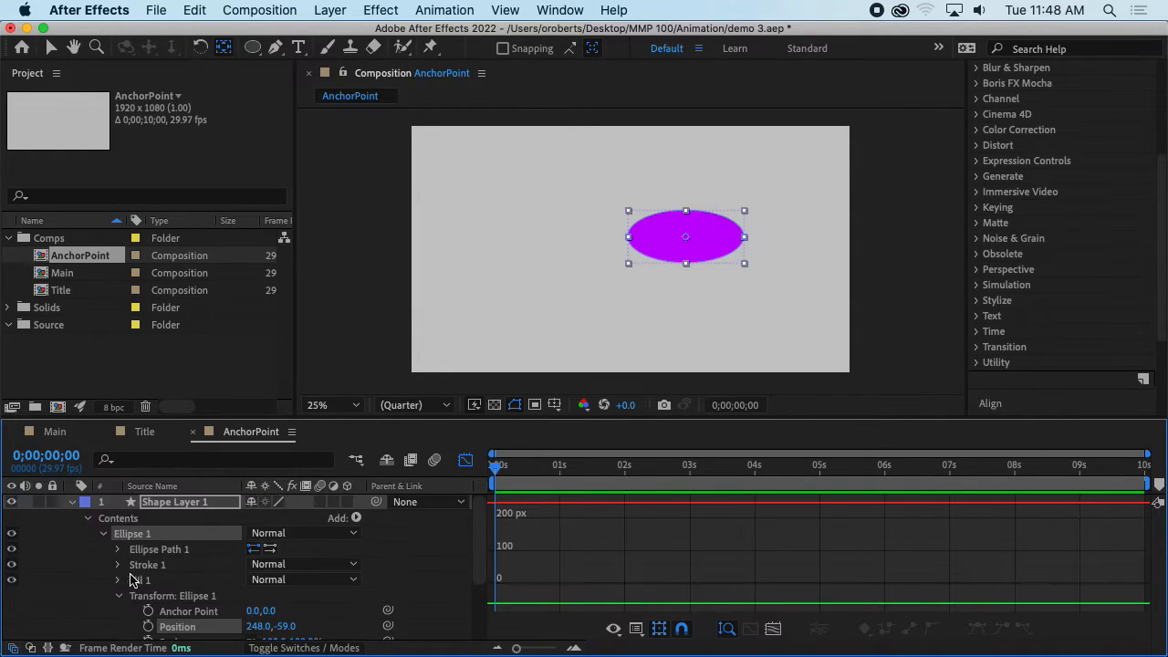
pyautogui.click(85, 517)
pyautogui.click(87, 534)
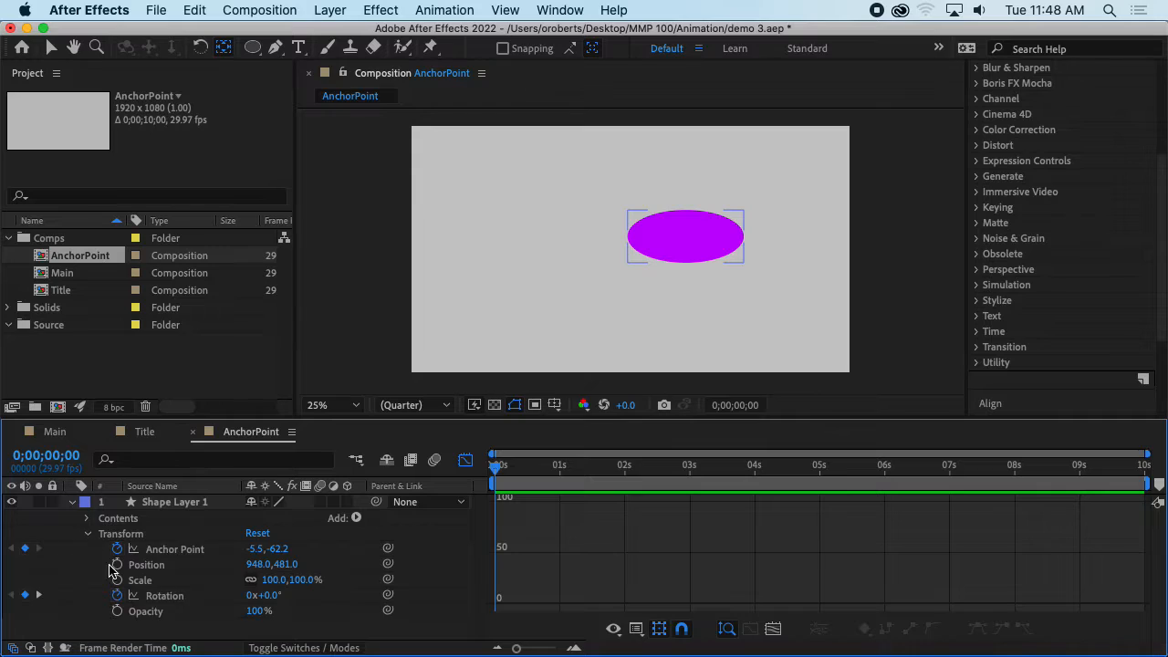
pyautogui.click(255, 549)
pyautogui.press('Tab')
pyautogui.write('0')
pyautogui.press('Return')
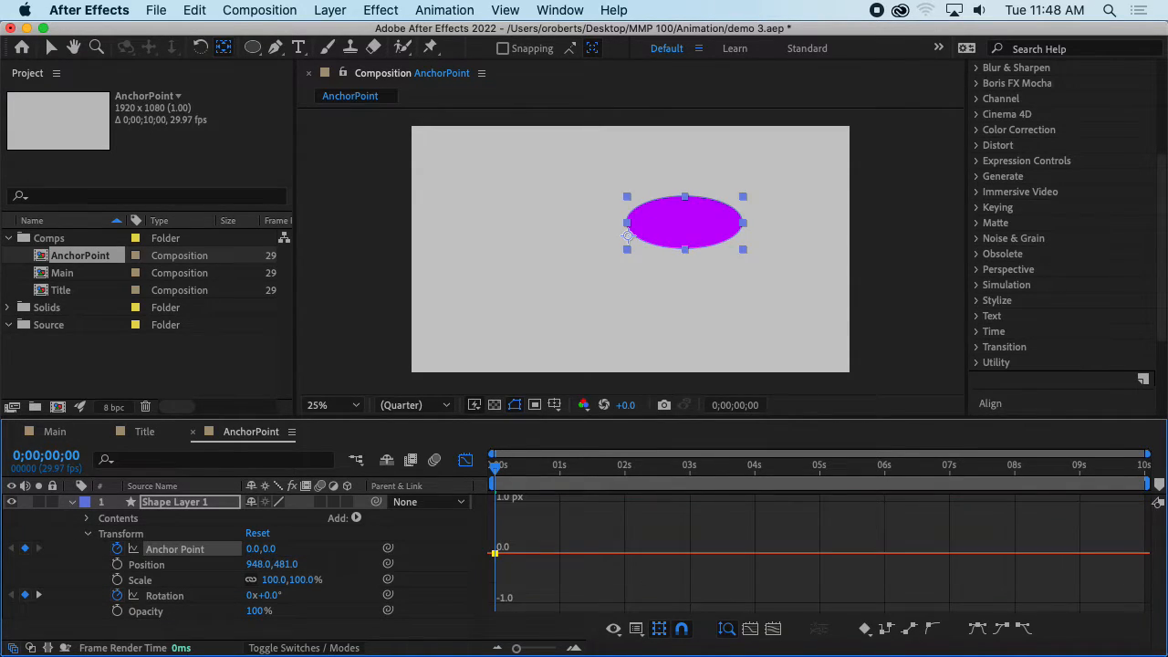
# - Expand the layer's Contents again and reset Ellipse 1's Position to 0, 0
pyautogui.click(87, 518)
pyautogui.scroll(-1, 278, 609)
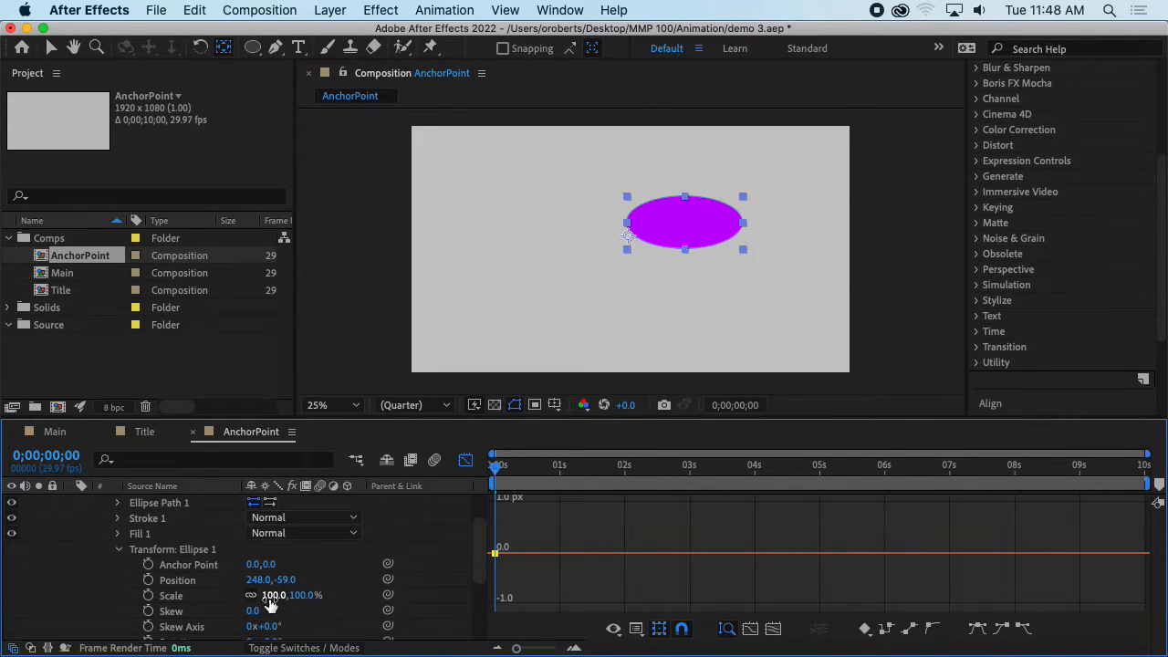
pyautogui.click(258, 581)
pyautogui.write('0')
pyautogui.press('Return')
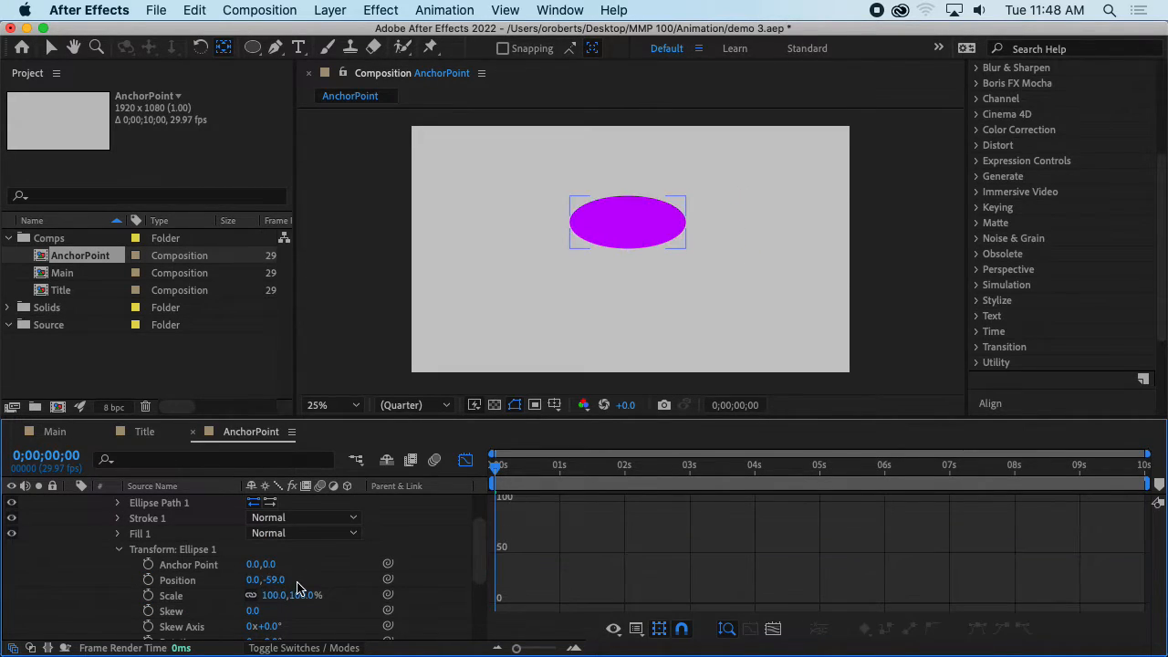
pyautogui.click(274, 580)
pyautogui.write('0')
pyautogui.press('Return')
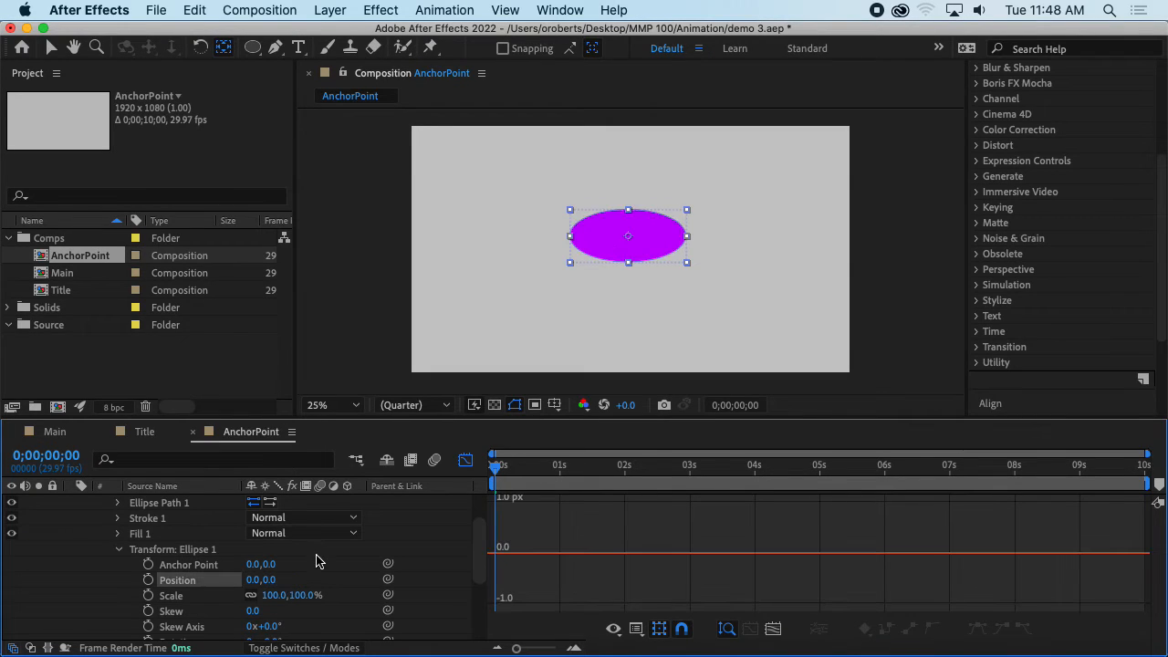
# - Compare the ellipse with the layer's anchor point and set Ellipse 1's Position to 230, 0
pyautogui.scroll(-5, 183, 565)
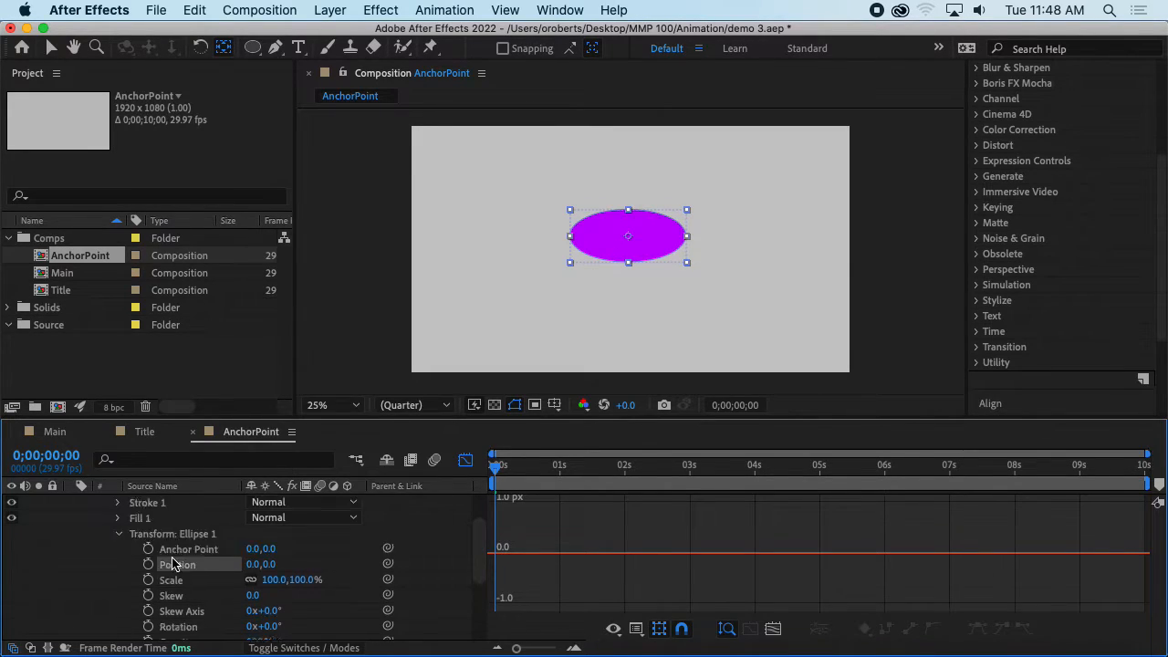
pyautogui.click(123, 552)
pyautogui.scroll(6, 219, 554)
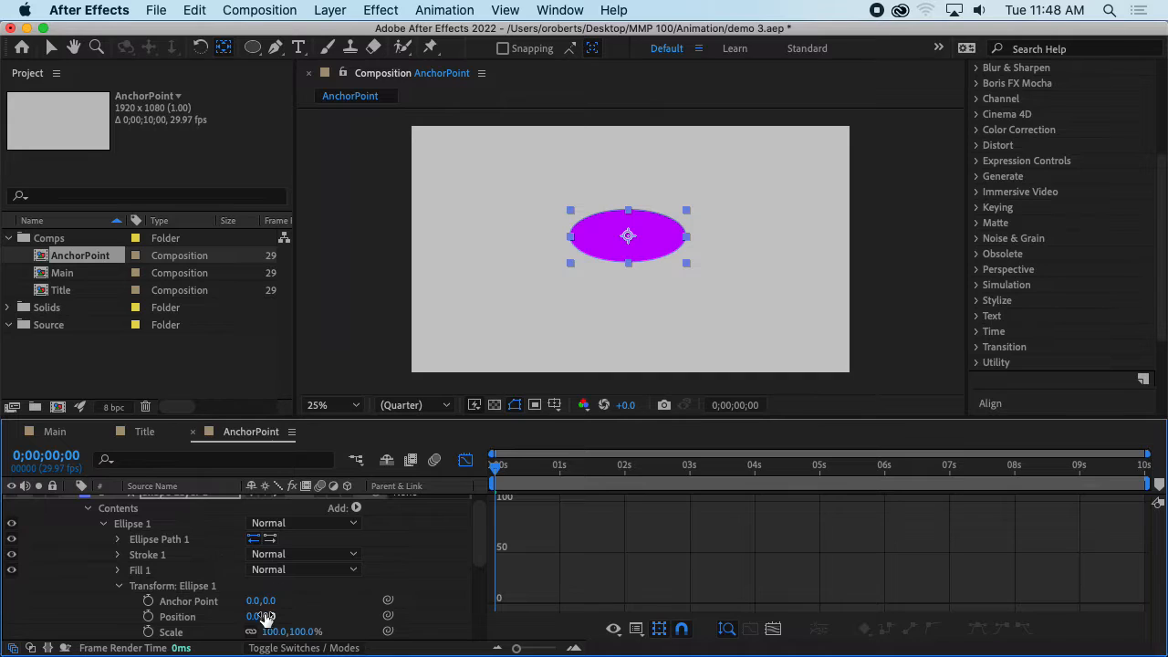
pyautogui.scroll(-1, 264, 617)
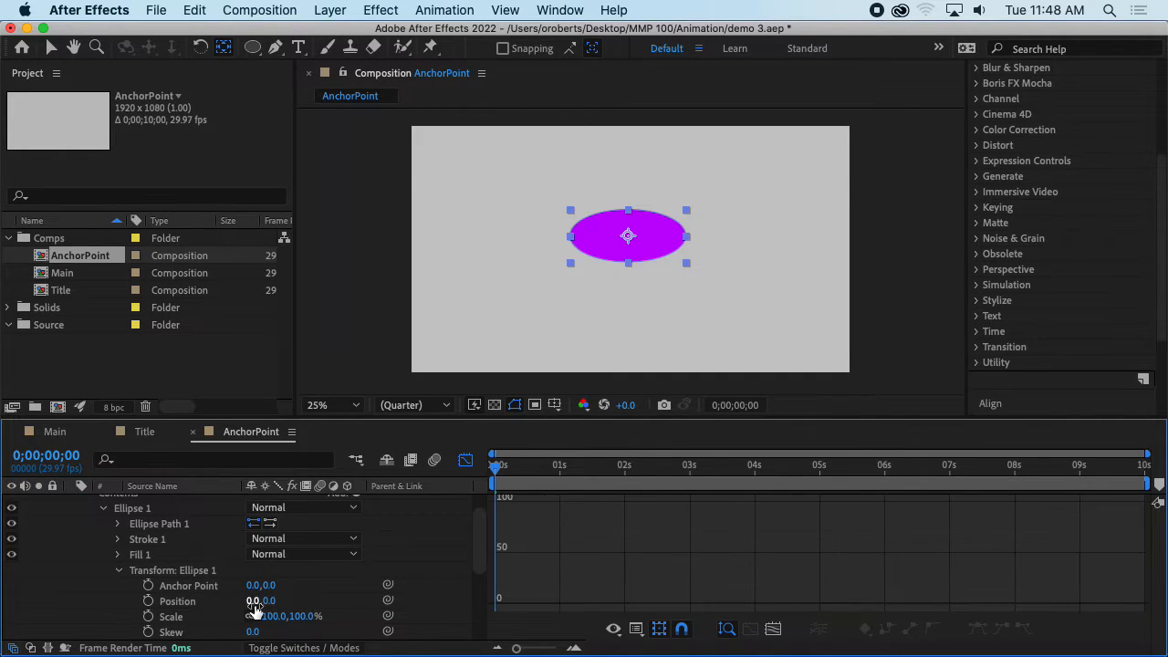
pyautogui.moveTo(255, 604); pyautogui.dragTo(447, 602)
pyautogui.scroll(-5, 202, 609)
pyautogui.click(121, 555)
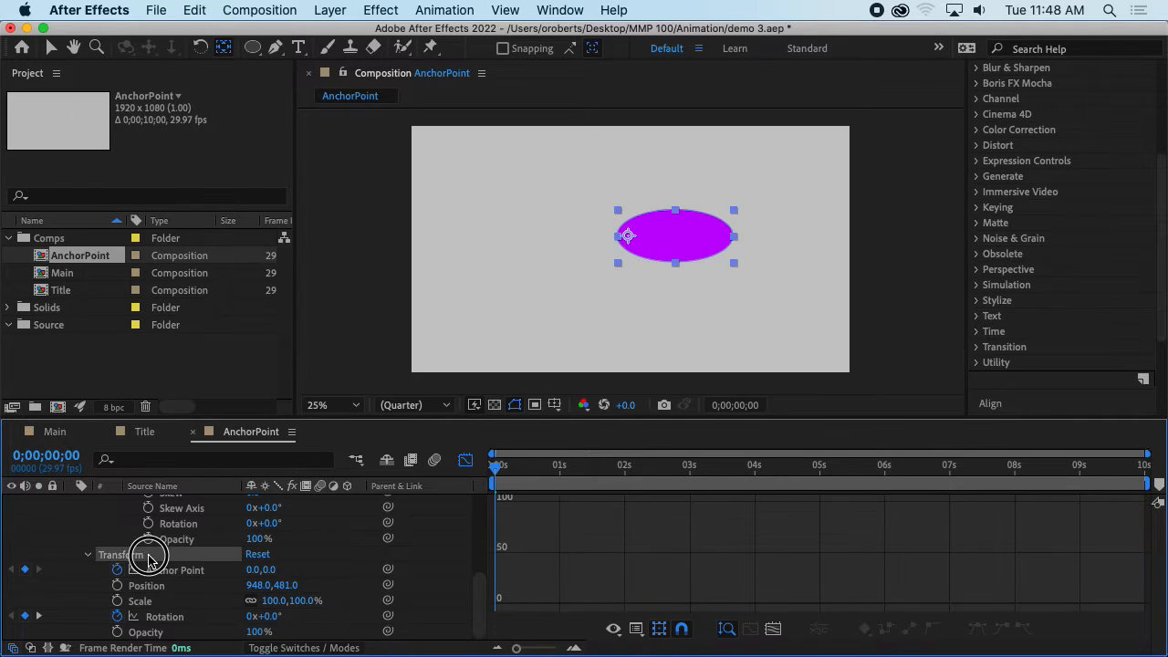
pyautogui.scroll(4, 267, 547)
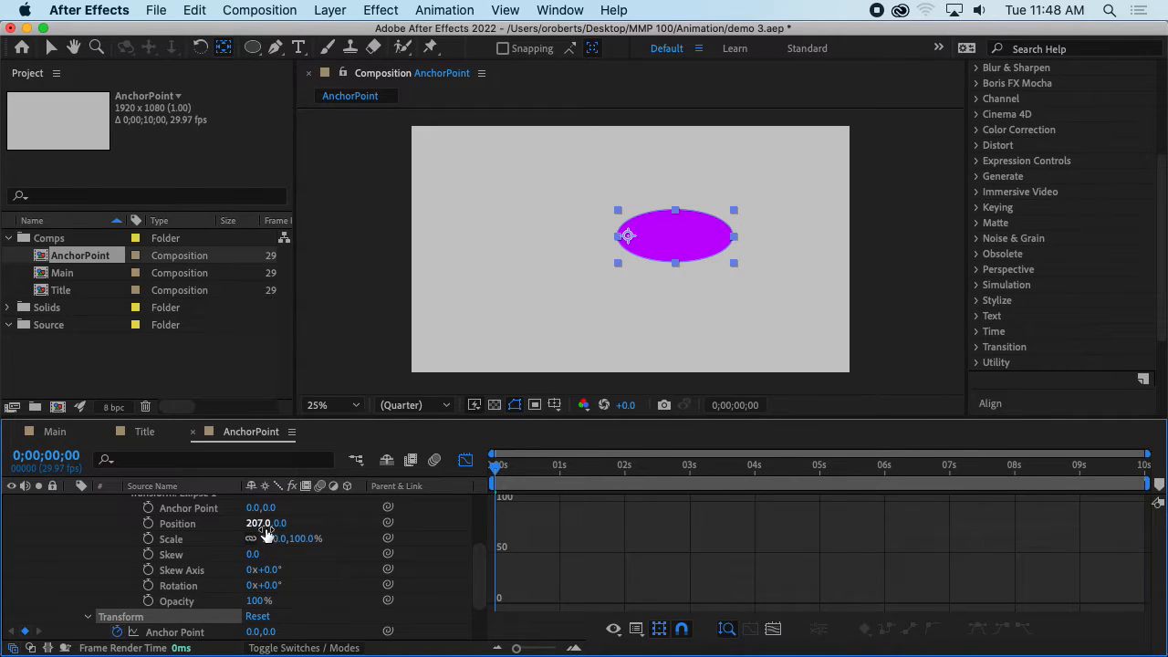
pyautogui.moveTo(266, 532); pyautogui.dragTo(281, 530)
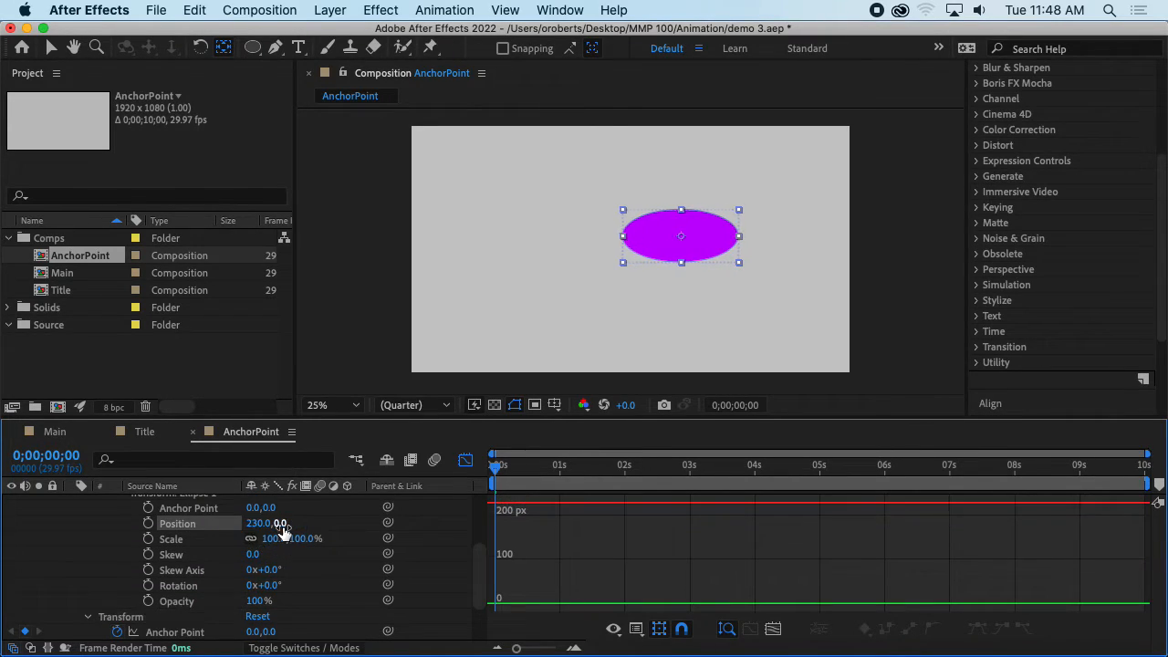
# - Preview the ellipse rotating around the layer's anchor point twice, returning the playhead to 0;00;00;00 each time
pyautogui.press('space')
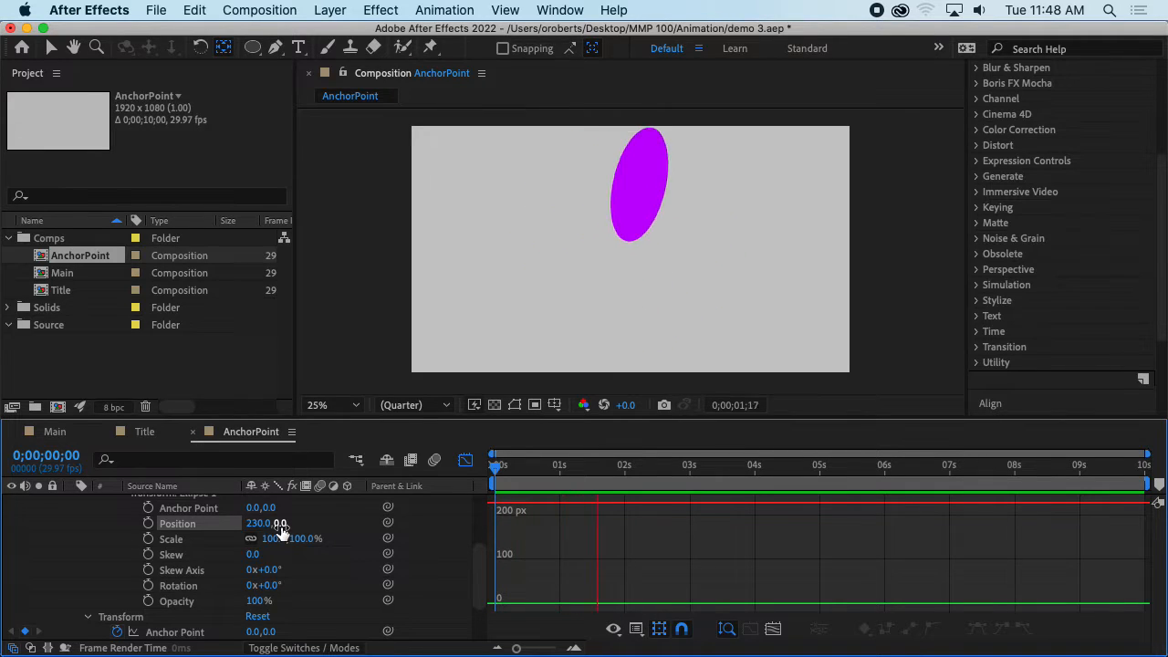
pyautogui.press('space')
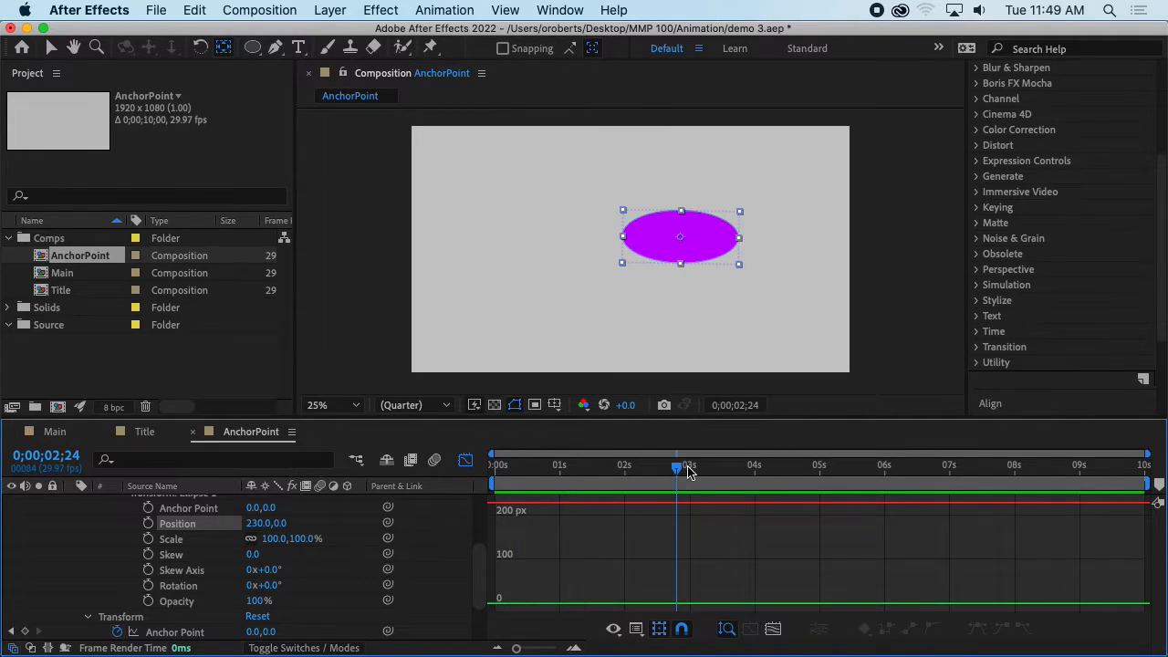
pyautogui.moveTo(689, 470); pyautogui.dragTo(496, 479)
pyautogui.scroll(2, 212, 575)
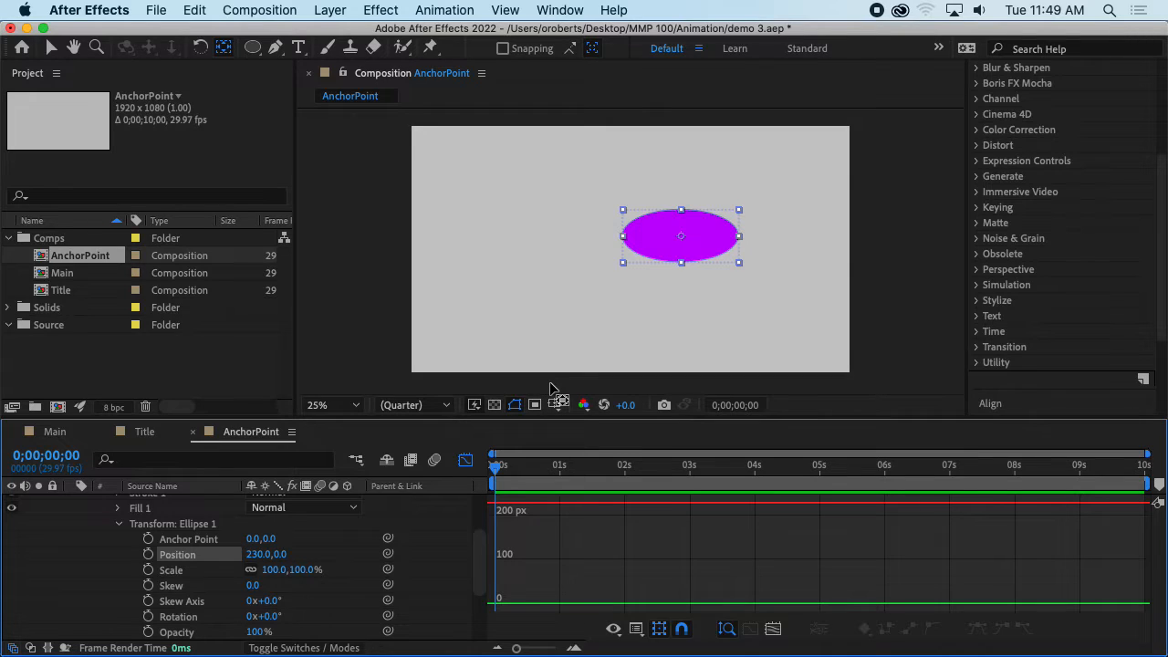
pyautogui.press('space')
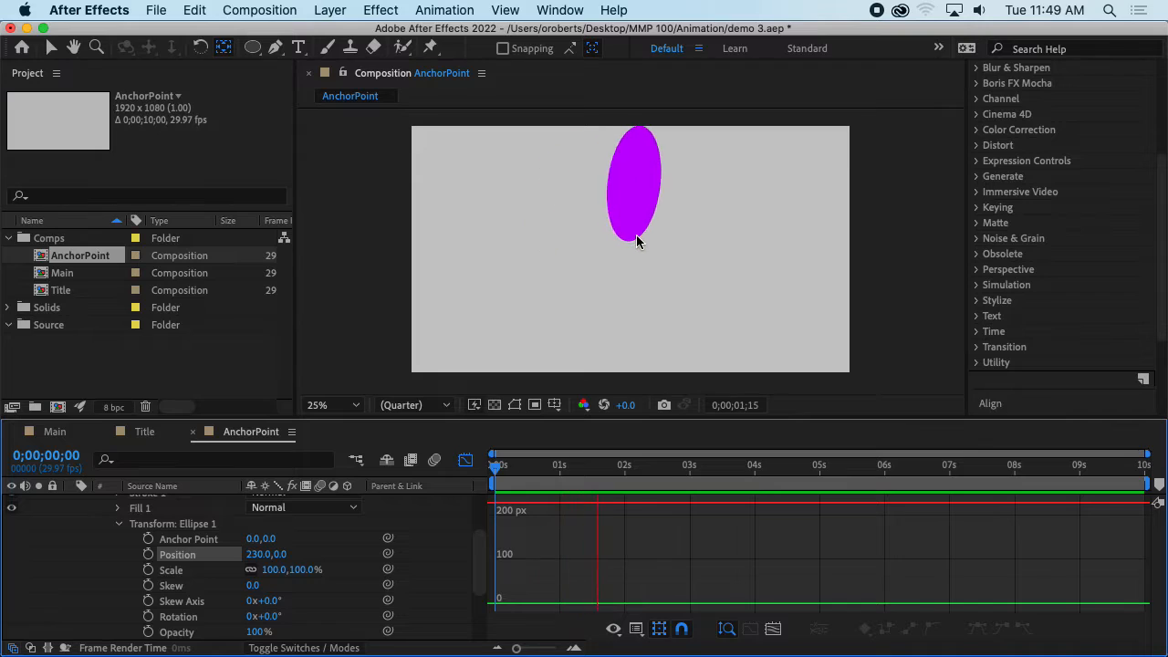
pyautogui.press('space')
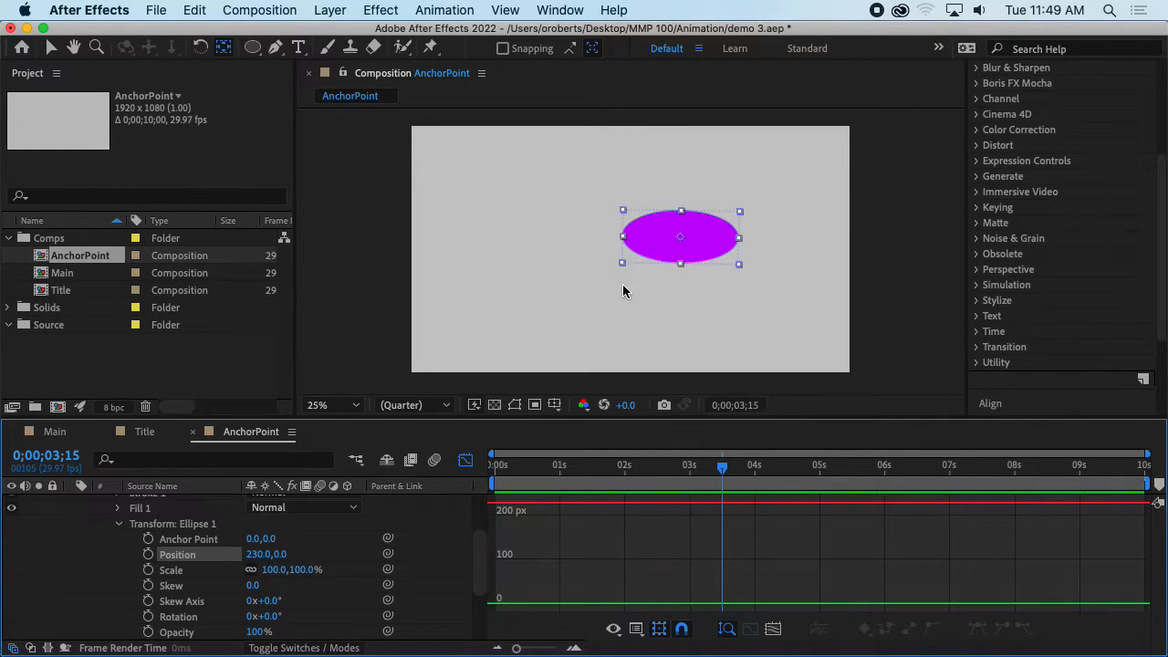
pyautogui.moveTo(719, 474); pyautogui.dragTo(495, 467)
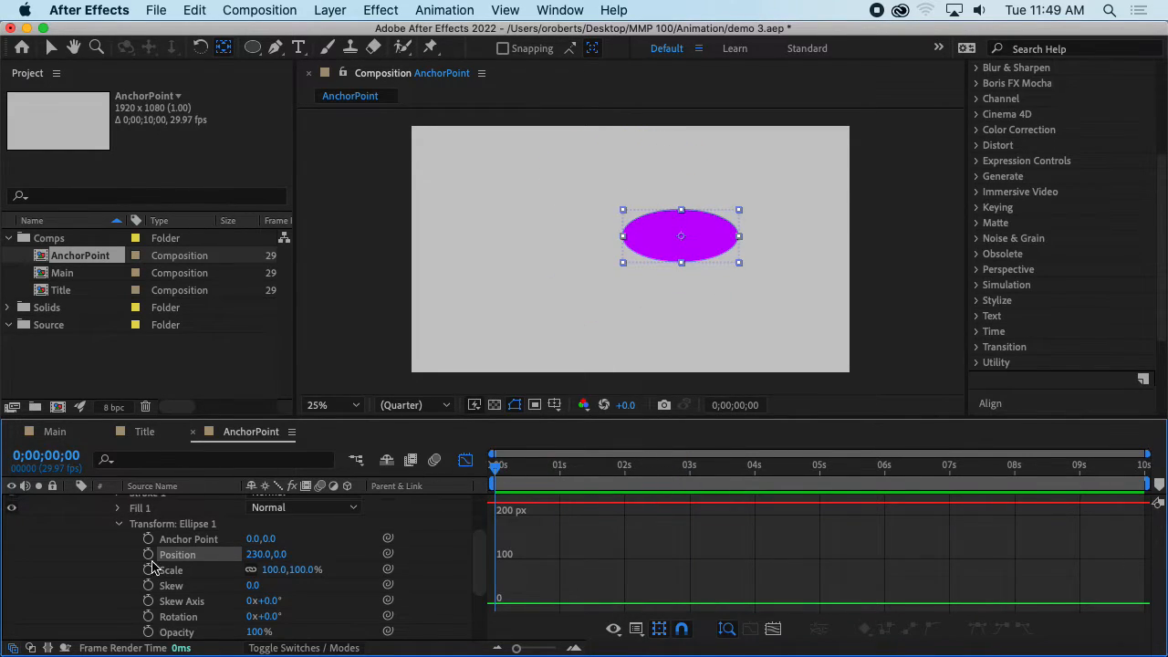
# - Collapse Shape Layer 1's Contents and the layer itself, and save the project
pyautogui.scroll(3, 182, 560)
pyautogui.click(90, 519)
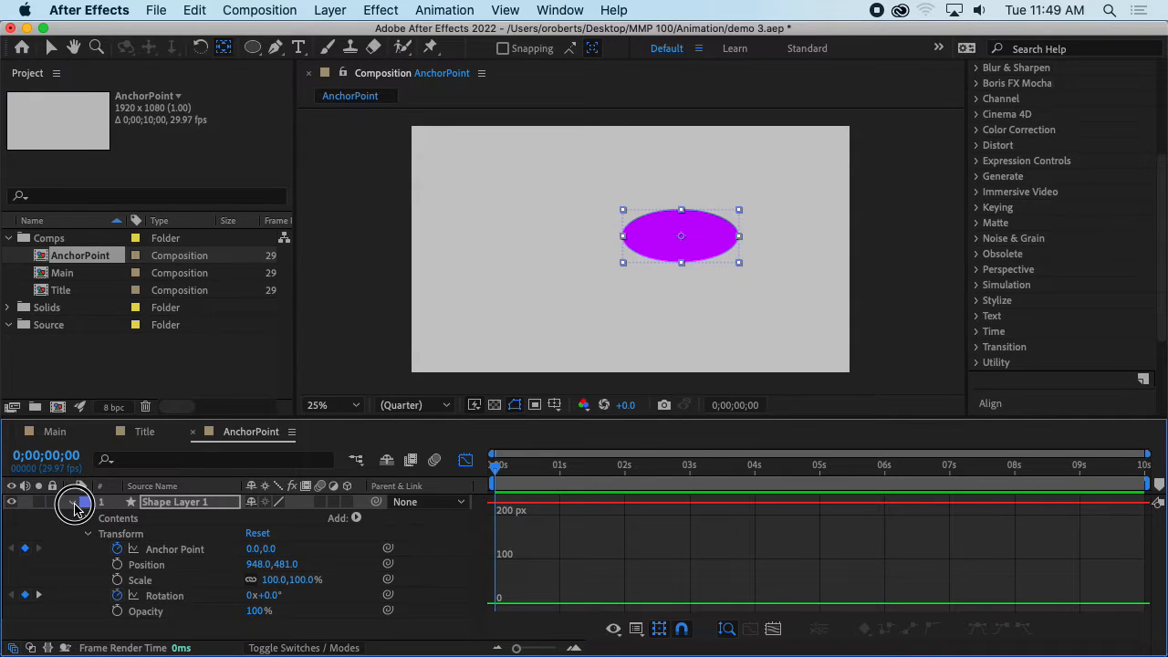
pyautogui.click(71, 502)
pyautogui.press('super+s')
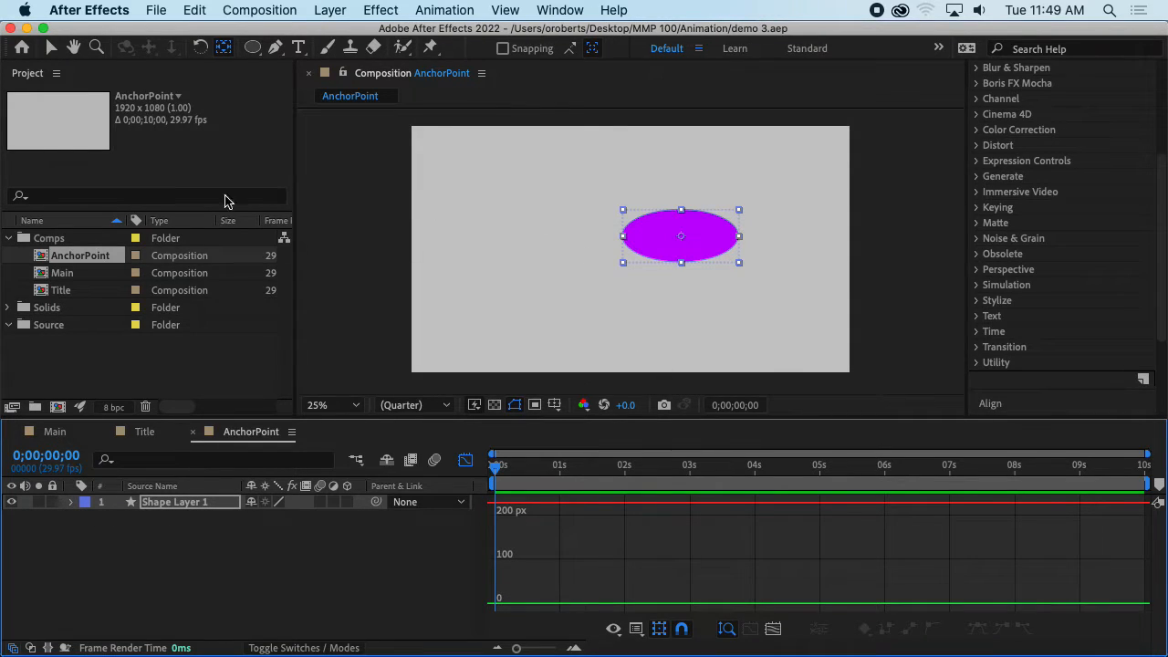
# - Open the Main composition and add the AnchorPoint composition to it as the topmost layer above Title
pyautogui.doubleClick(39, 276)
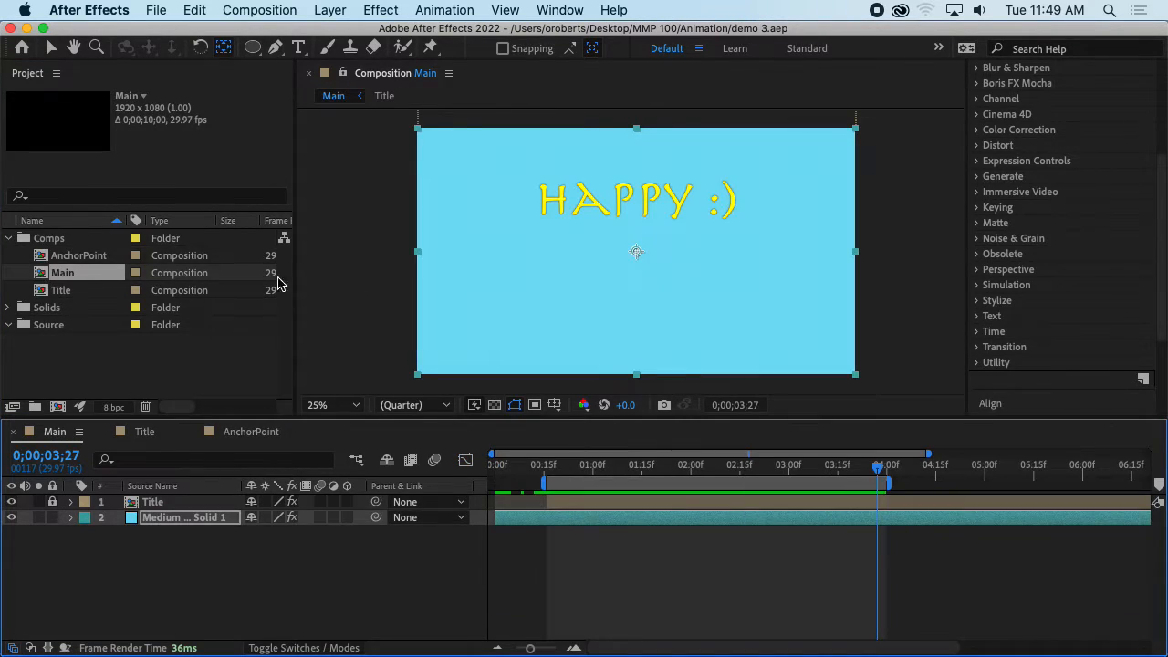
pyautogui.moveTo(74, 257); pyautogui.dragTo(228, 543)
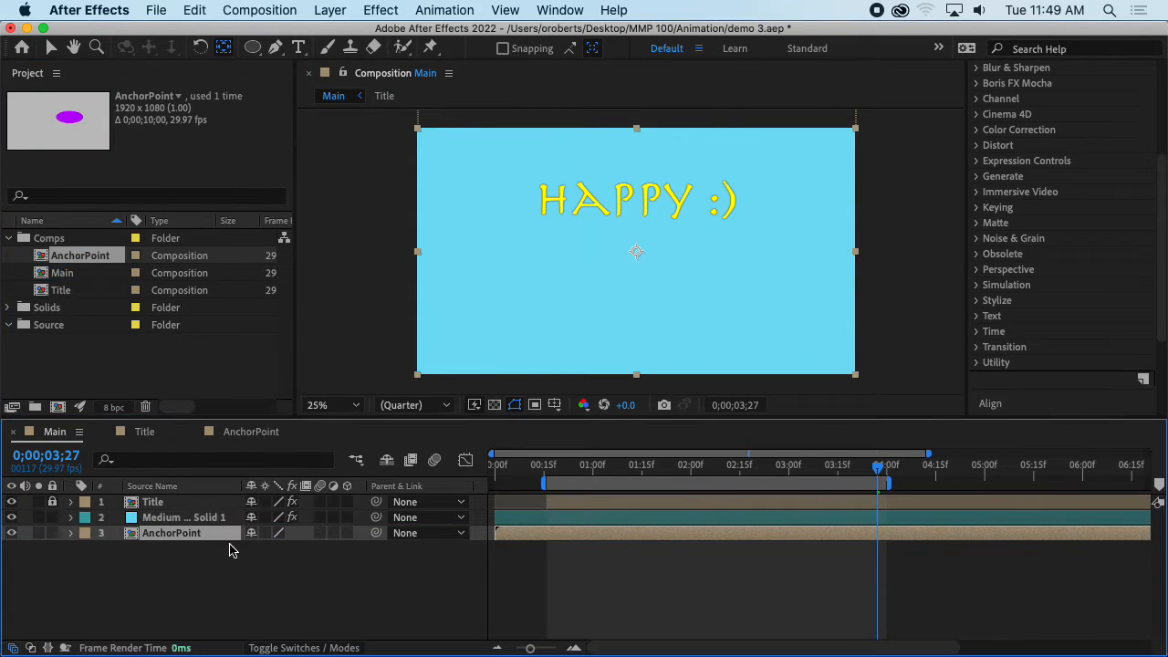
pyautogui.moveTo(129, 538); pyautogui.dragTo(126, 486)
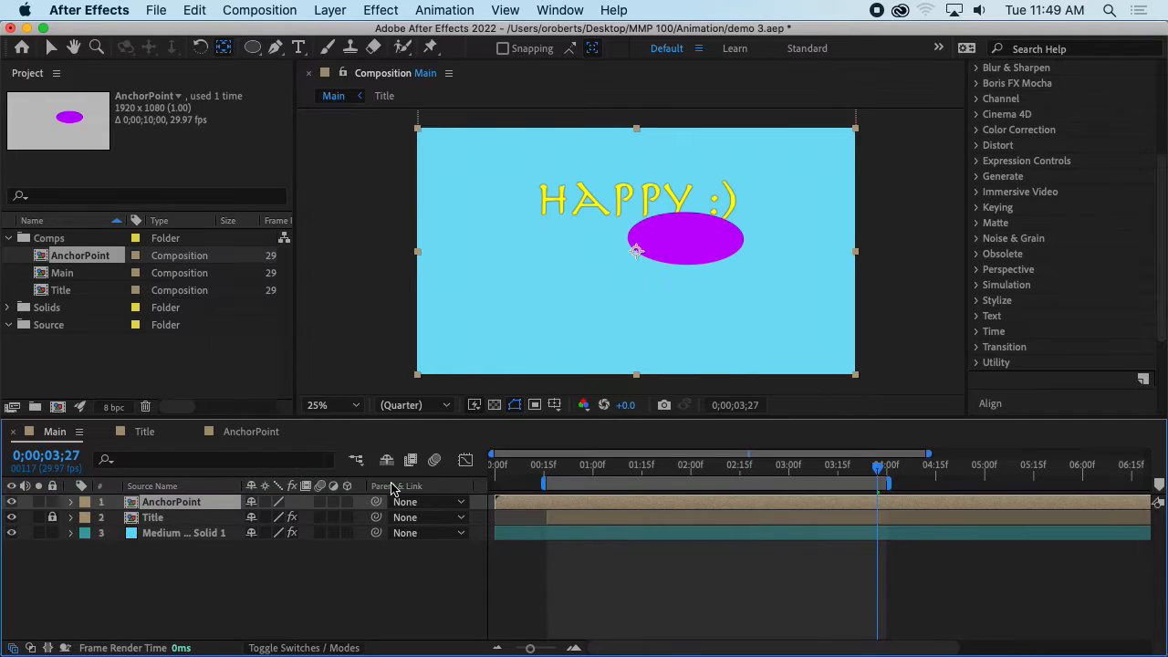
# - Preview and scrub the Main composition's animation with its full duration shown in the timeline, leaving the playhead at 0;00;04;00
pyautogui.click(515, 405)
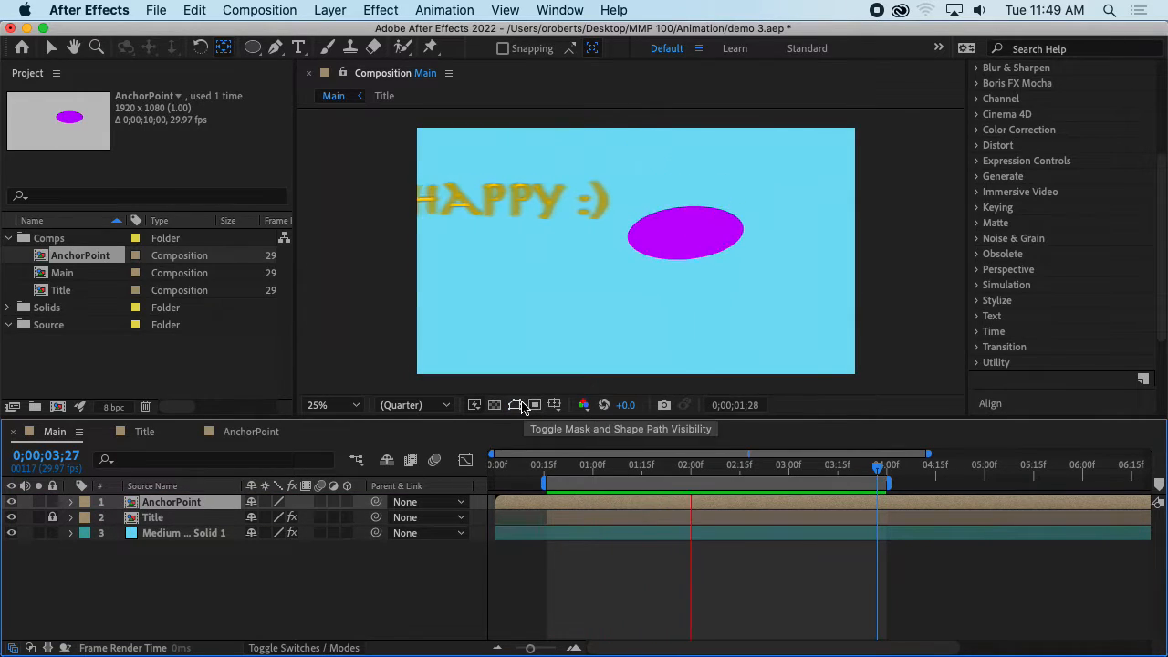
pyautogui.press('space')
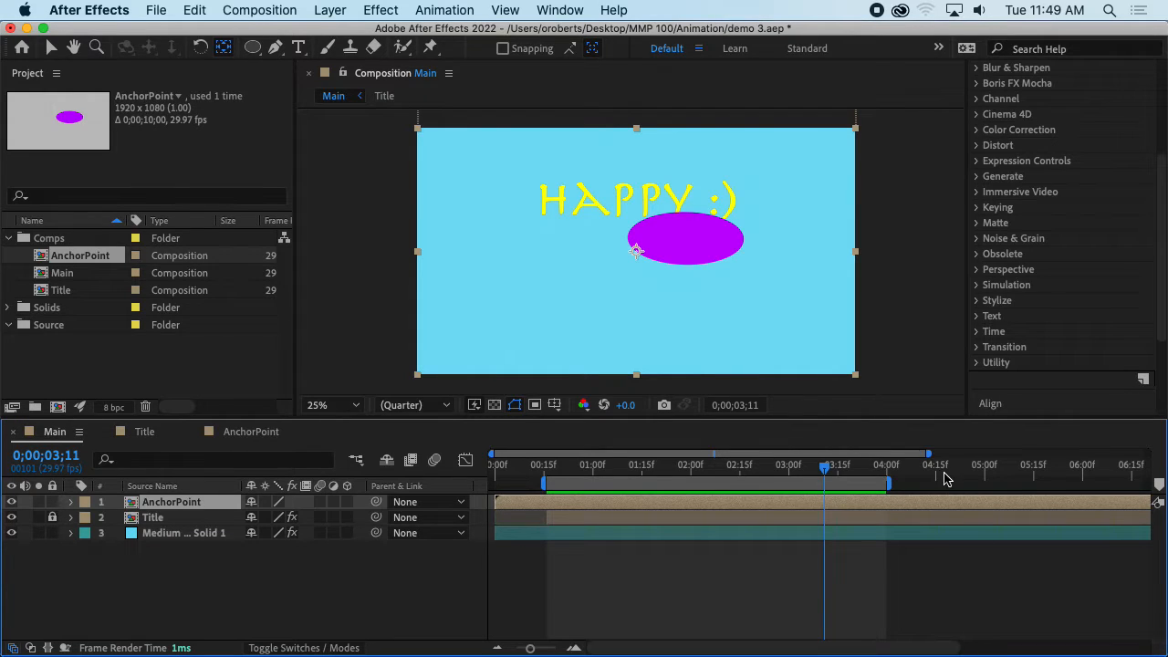
pyautogui.moveTo(931, 452); pyautogui.dragTo(1148, 453)
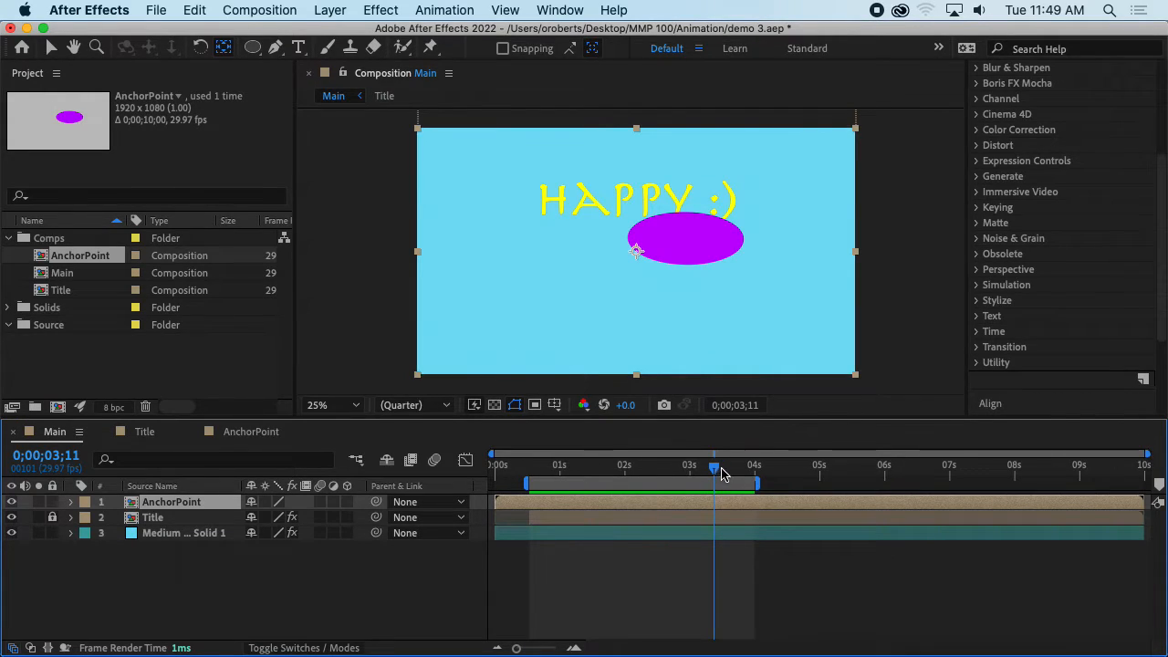
pyautogui.moveTo(716, 469); pyautogui.dragTo(639, 502)
pyautogui.moveTo(495, 469); pyautogui.dragTo(756, 501)
pyautogui.moveTo(652, 474); pyautogui.dragTo(754, 470)
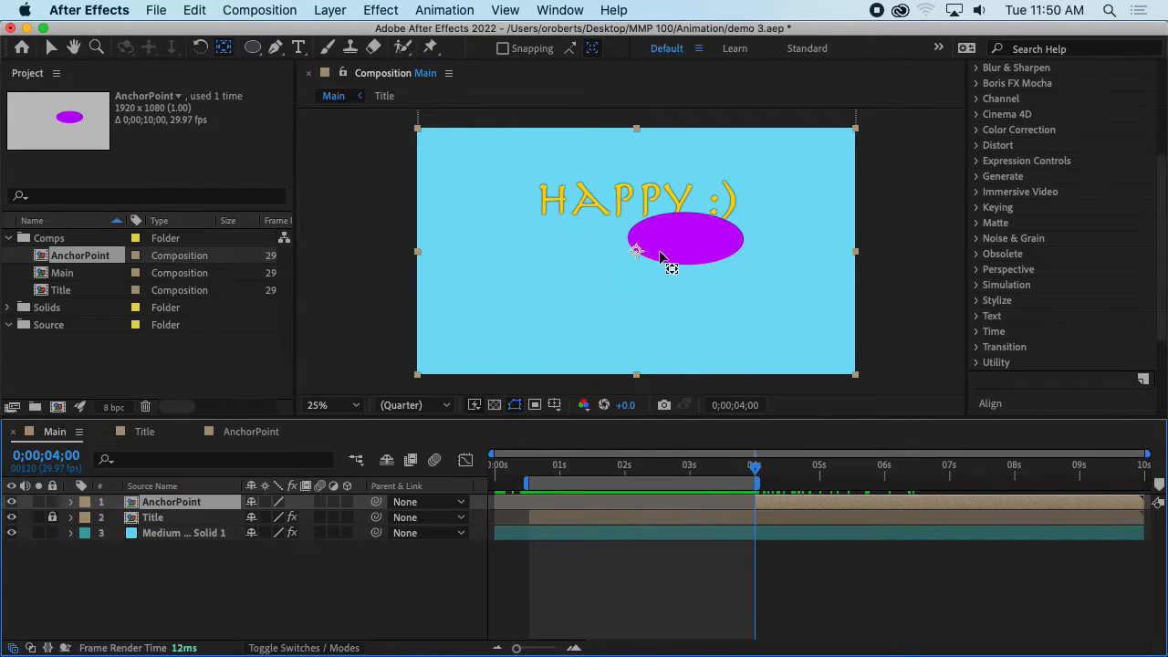
# - Reposition the AnchorPoint layer to about 140, 808 in the frame's lower-left area and keyframe its Position at 0;00;06;00
pyautogui.click(652, 285)
pyautogui.click(52, 48)
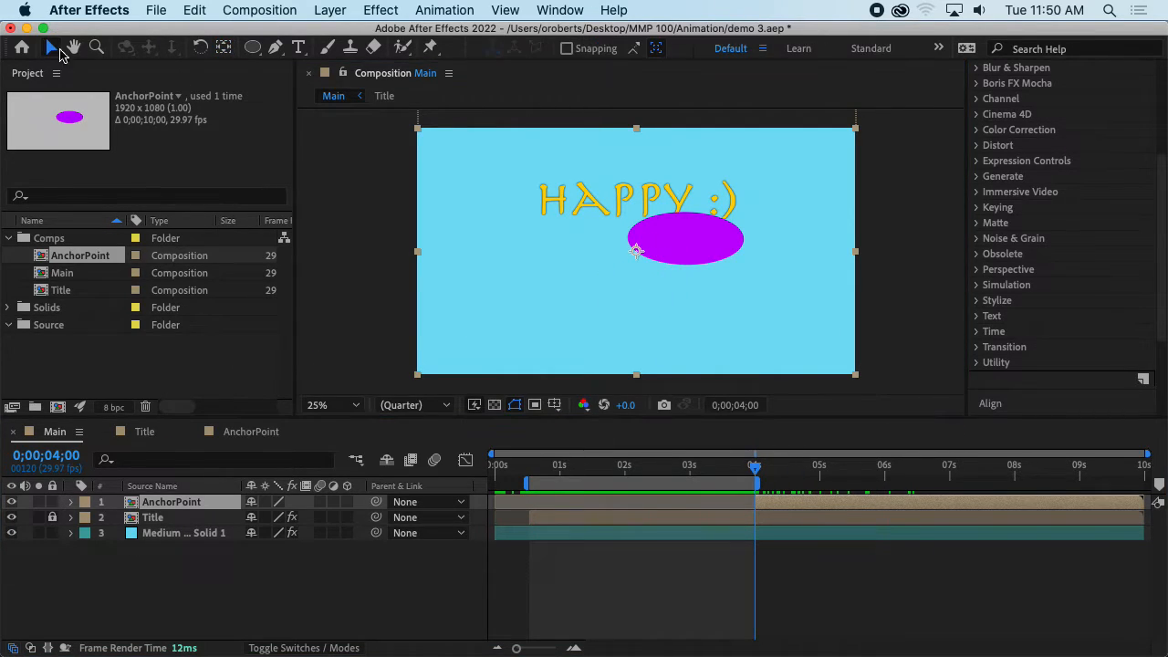
pyautogui.click(676, 255)
pyautogui.moveTo(643, 313); pyautogui.dragTo(490, 316)
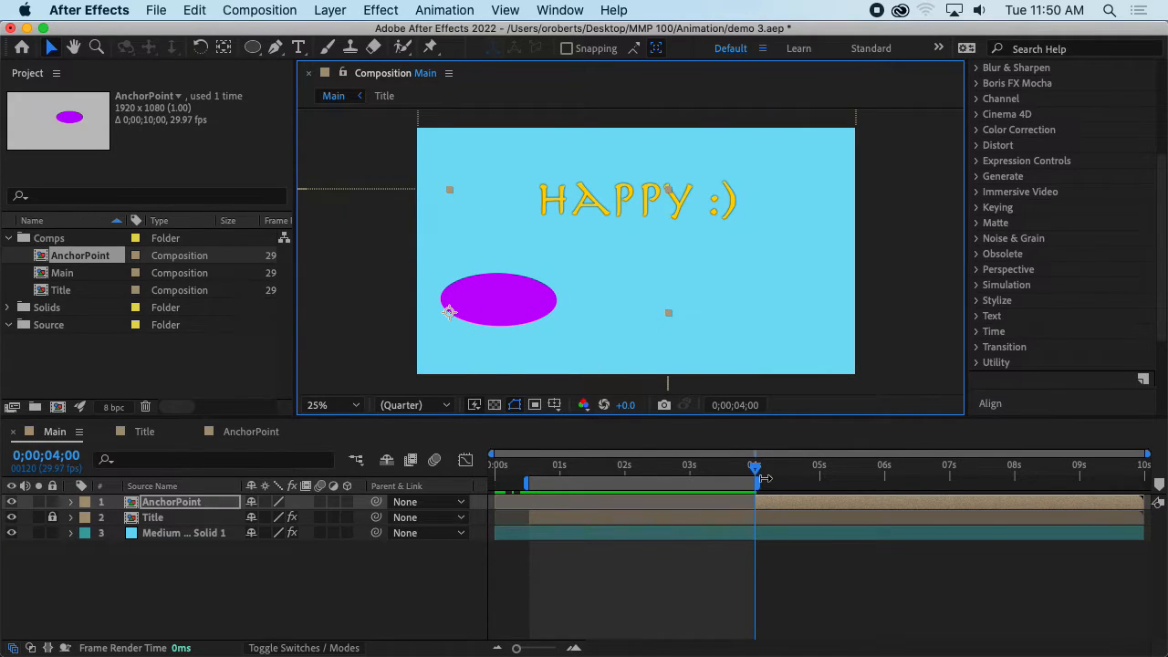
pyautogui.moveTo(754, 474); pyautogui.dragTo(881, 484)
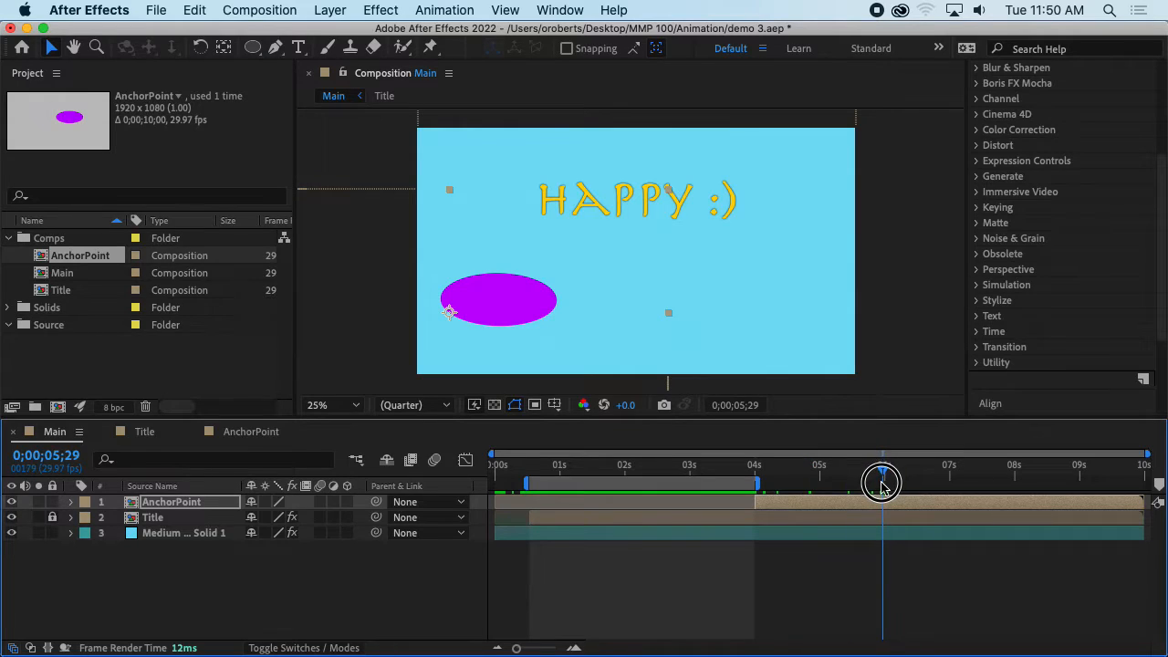
pyautogui.press('p')
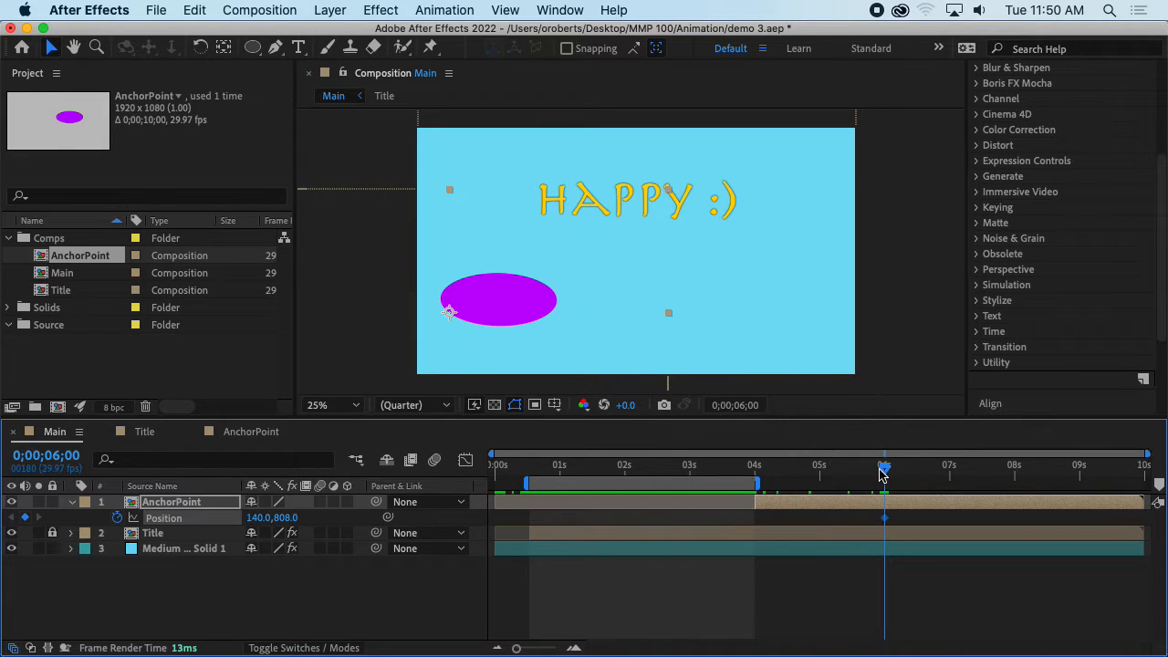
# - Keyframe the AnchorPoint layer at about 2324, 784, beyond the frame's right edge, at 0;00;04;00 and preview the motion
pyautogui.moveTo(884, 473); pyautogui.dragTo(757, 479)
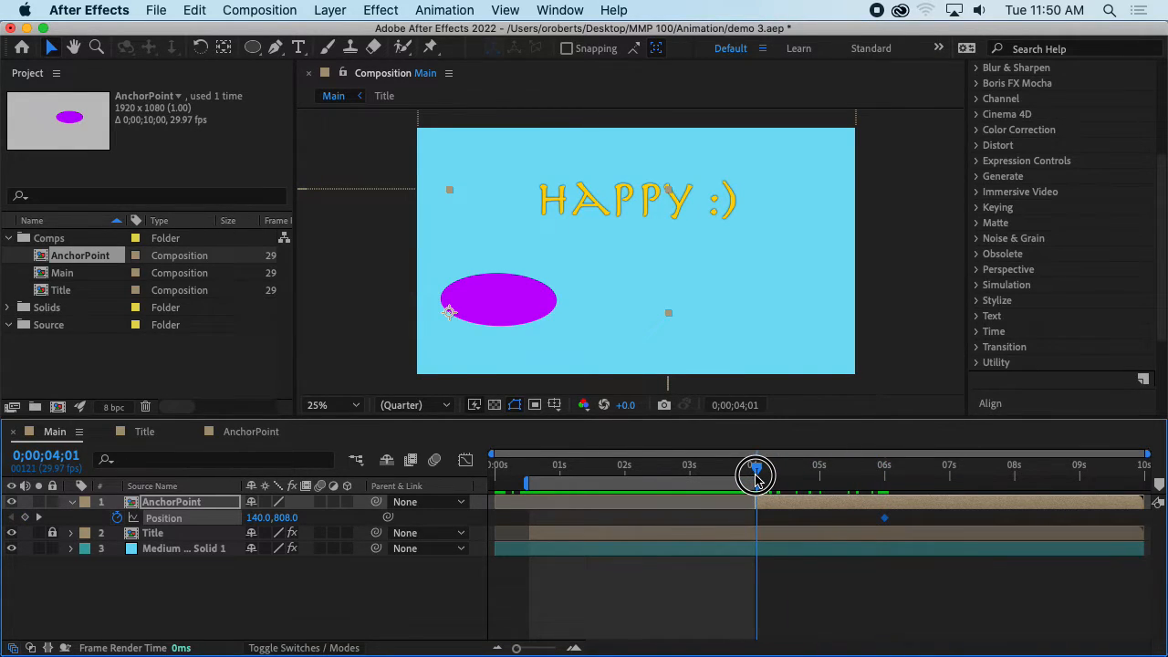
pyautogui.press(',')
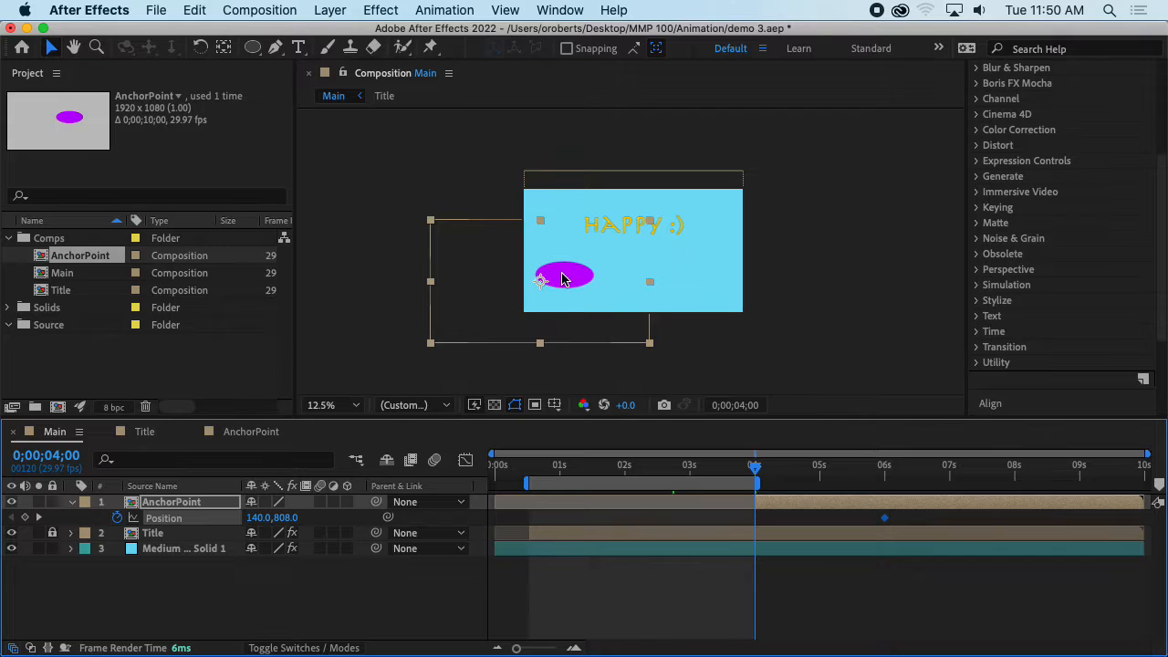
pyautogui.moveTo(561, 275); pyautogui.dragTo(811, 272)
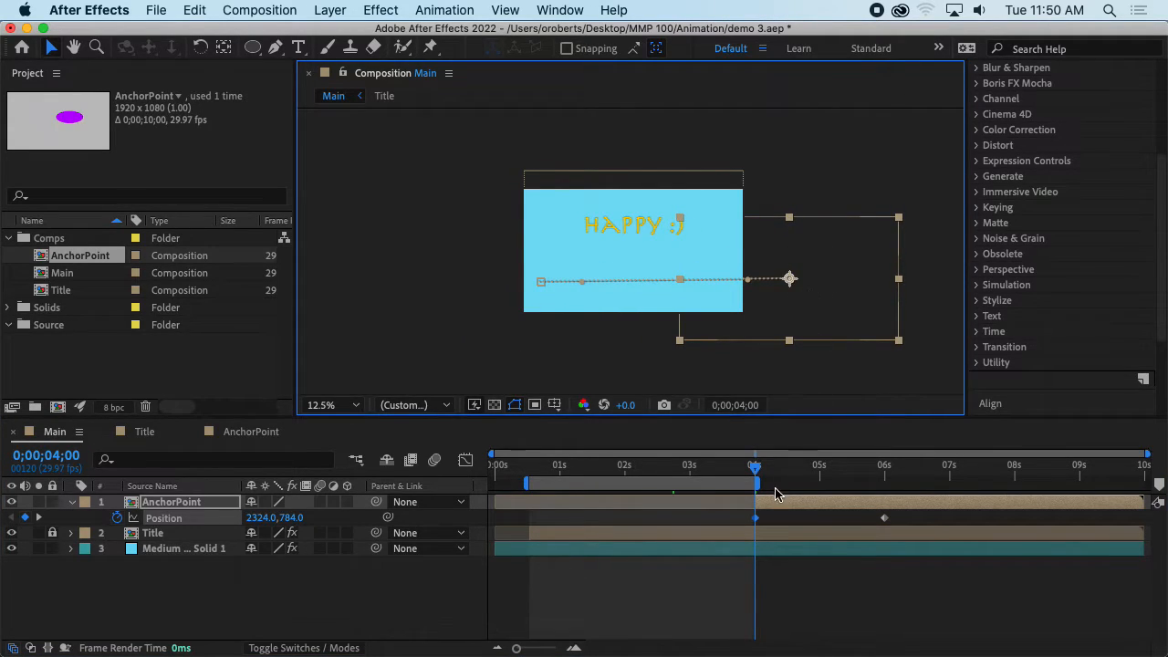
pyautogui.press('space')
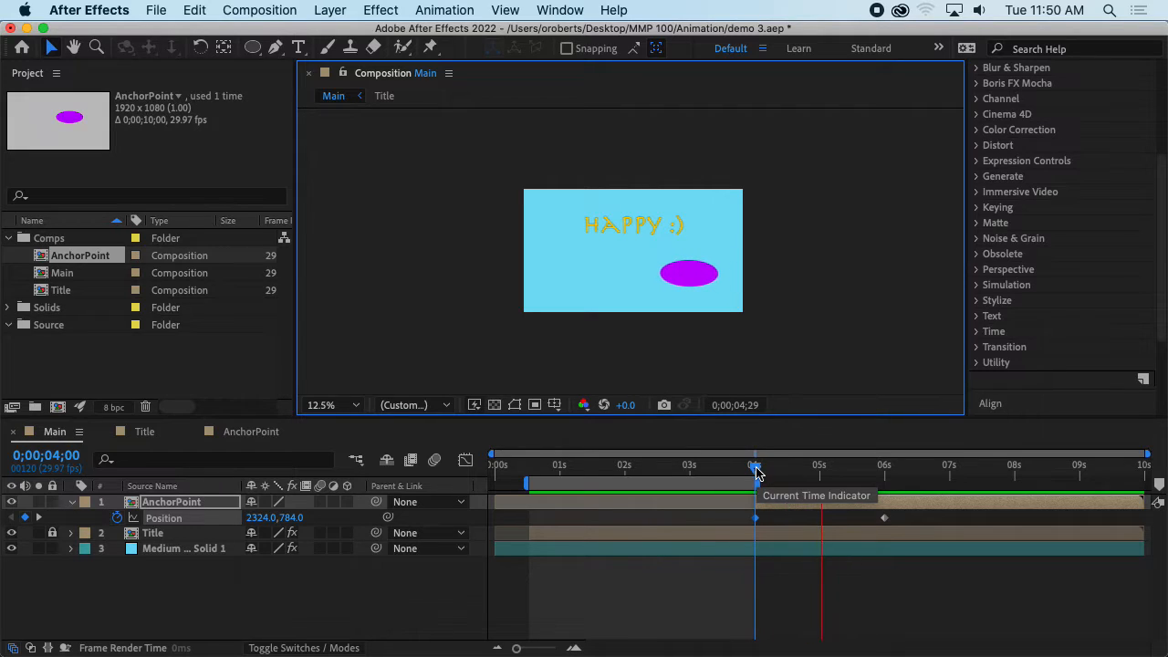
pyautogui.press('space')
pyautogui.moveTo(890, 469); pyautogui.dragTo(753, 476)
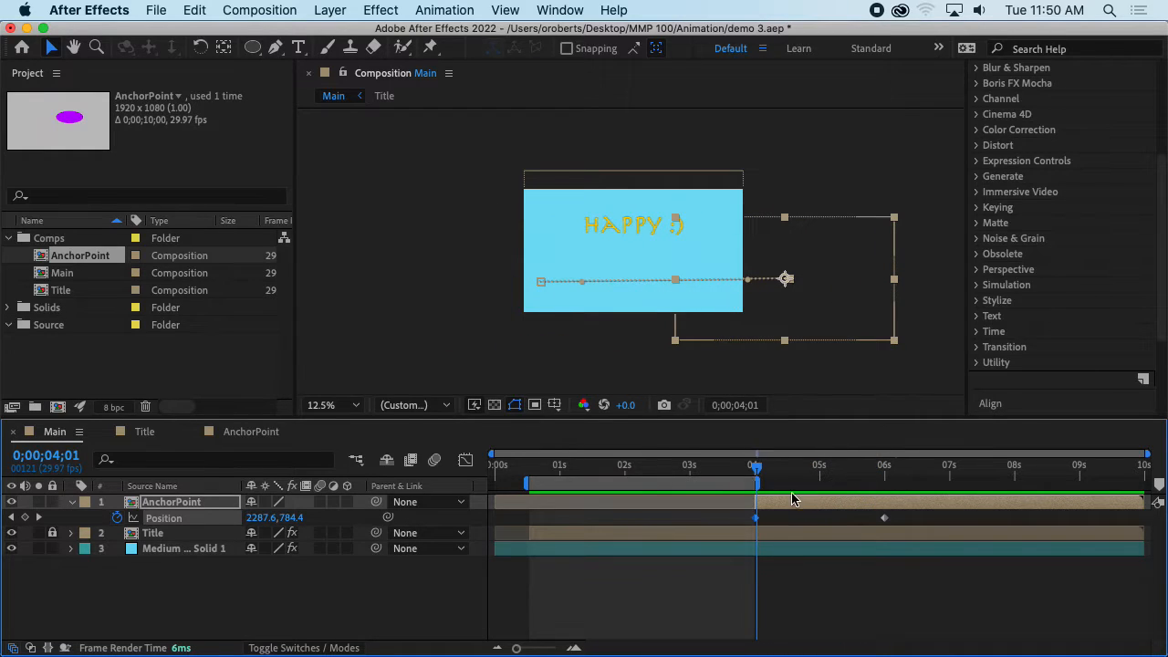
# - Undo the AnchorPoint layer's position animation and the earlier changes to its start time
pyautogui.press('pageup')
pyautogui.press('super+z')
pyautogui.press('super+z')
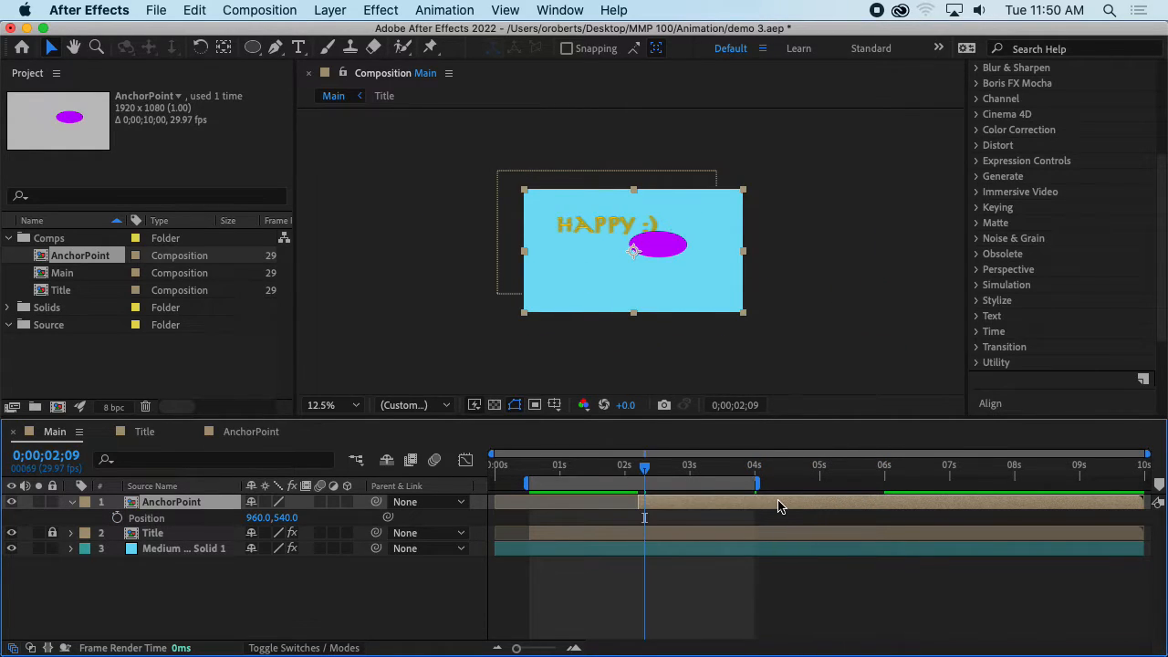
pyautogui.press('super+z')
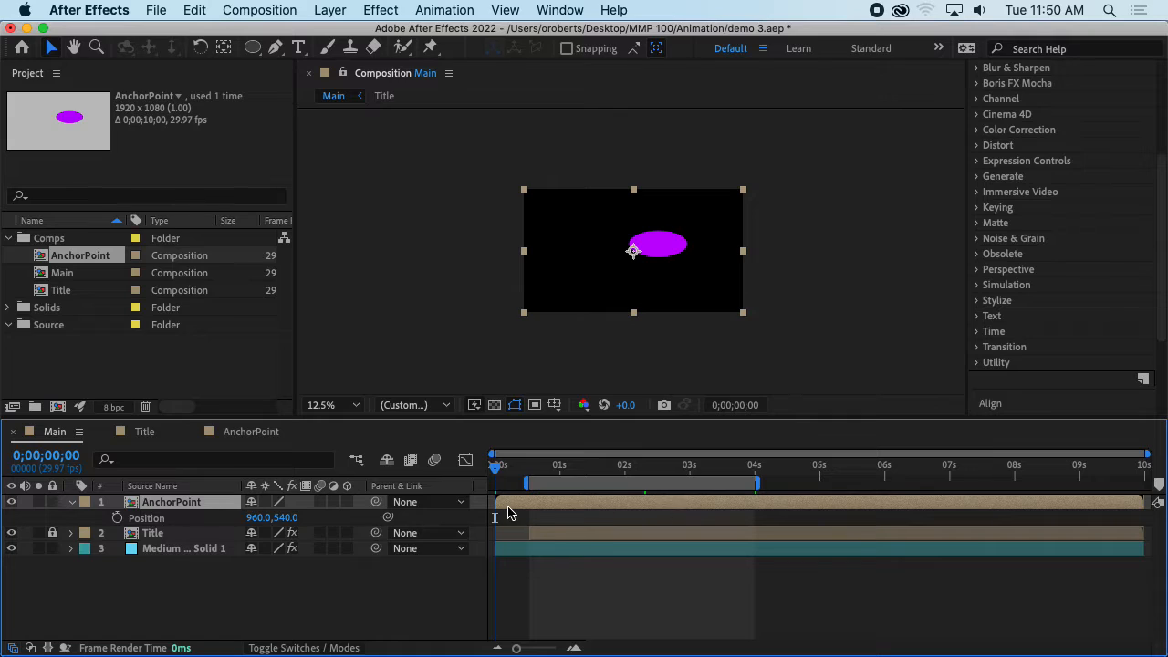
# - Shift the AnchorPoint layer to start at 4 seconds and preview it with the work area extended to 6 seconds
pyautogui.moveTo(501, 506); pyautogui.dragTo(780, 505)
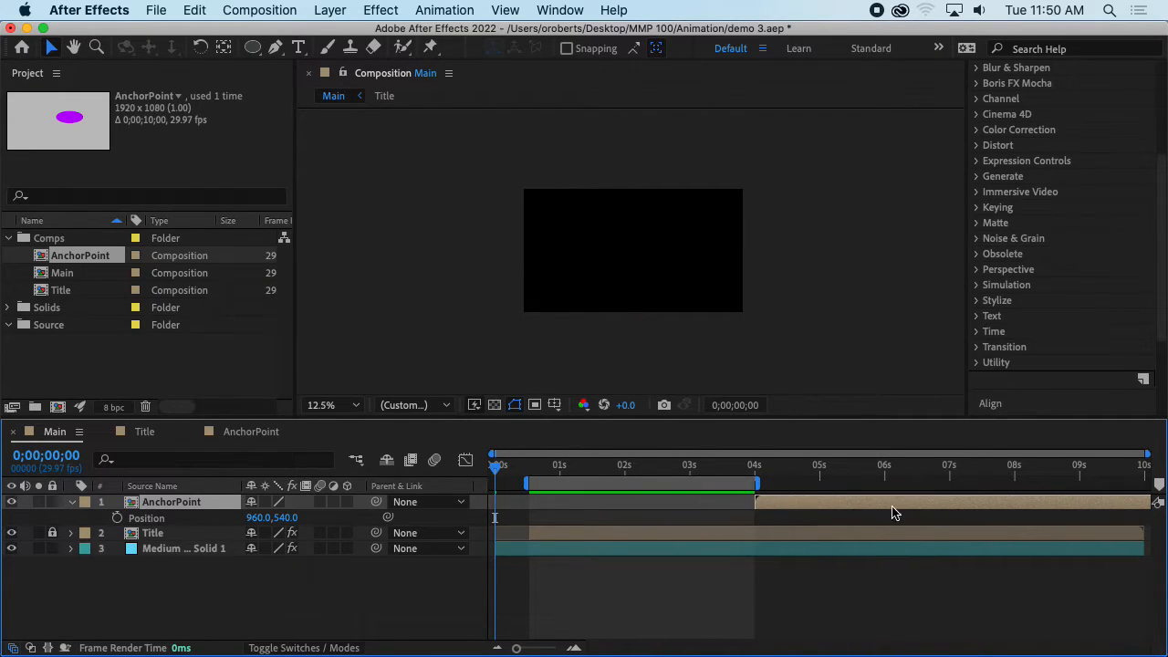
pyautogui.moveTo(756, 481); pyautogui.dragTo(892, 481)
pyautogui.click(756, 467)
pyautogui.press('space')
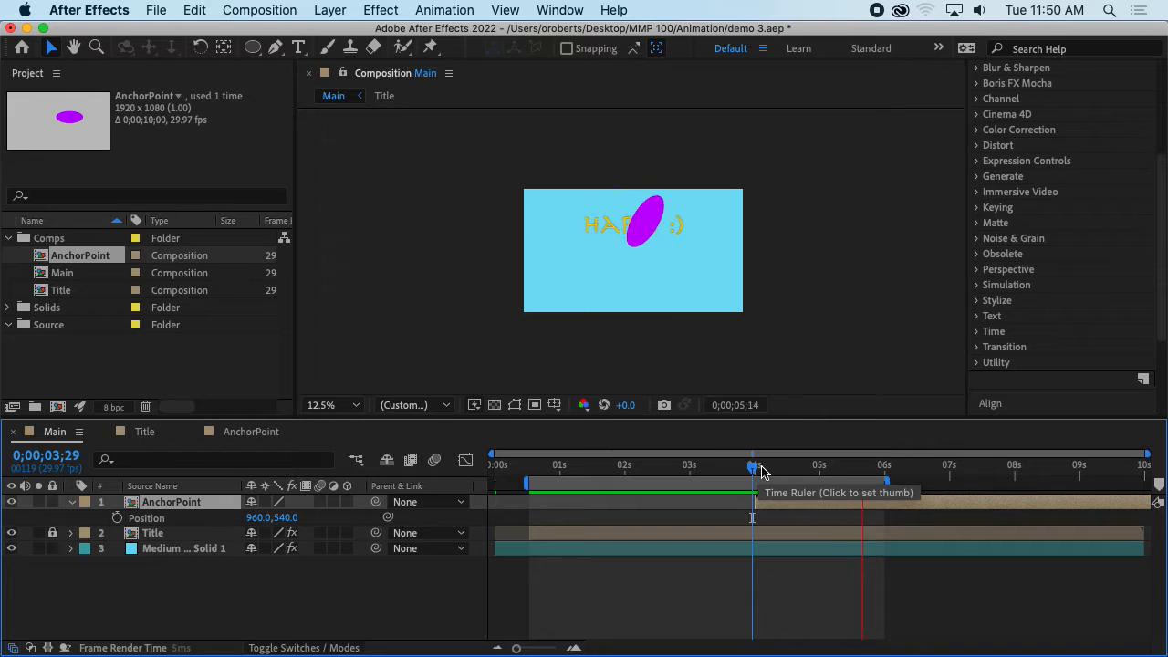
pyautogui.click(757, 467)
# - Reposition the AnchorPoint layer to about 280, 892 in the frame's lower-left area and place a Position keyframe for it at 0;00;06;00
pyautogui.moveTo(757, 468); pyautogui.dragTo(885, 468)
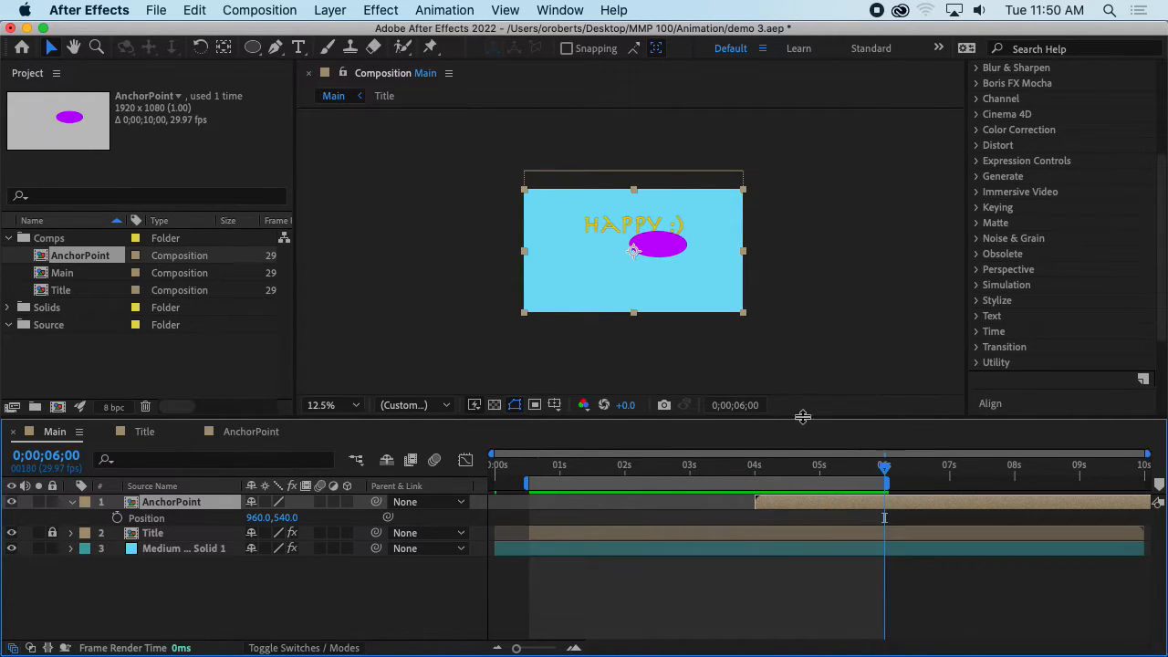
pyautogui.moveTo(639, 254); pyautogui.dragTo(560, 293)
pyautogui.moveTo(883, 471); pyautogui.dragTo(756, 468)
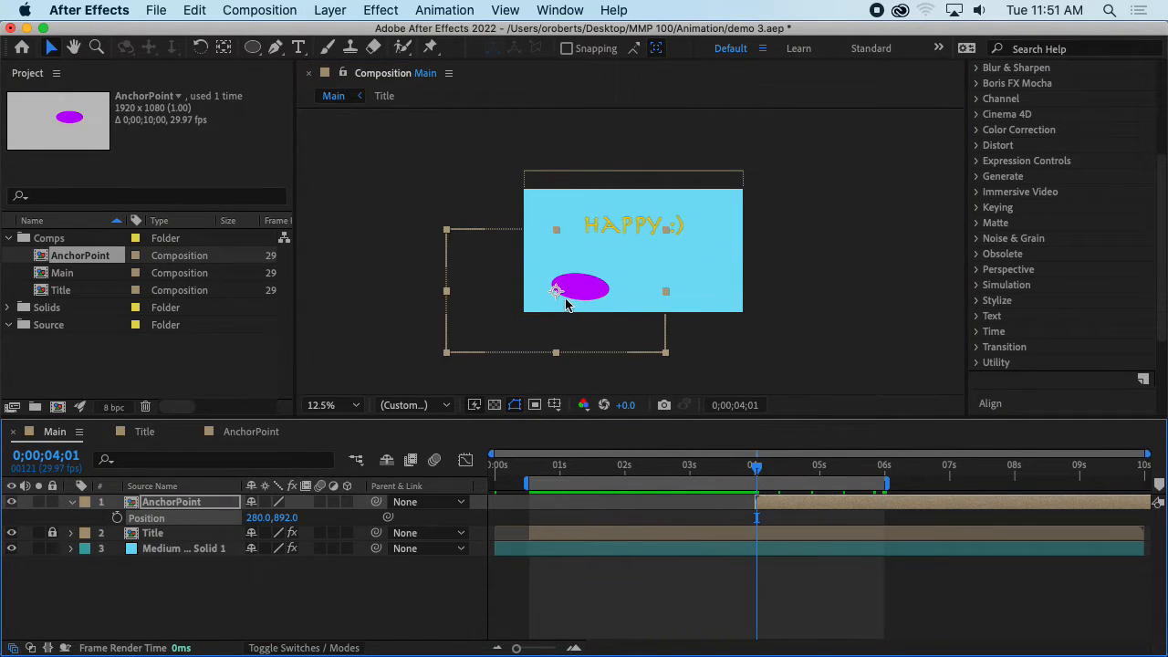
pyautogui.moveTo(555, 292); pyautogui.dragTo(610, 290)
pyautogui.press('super+z')
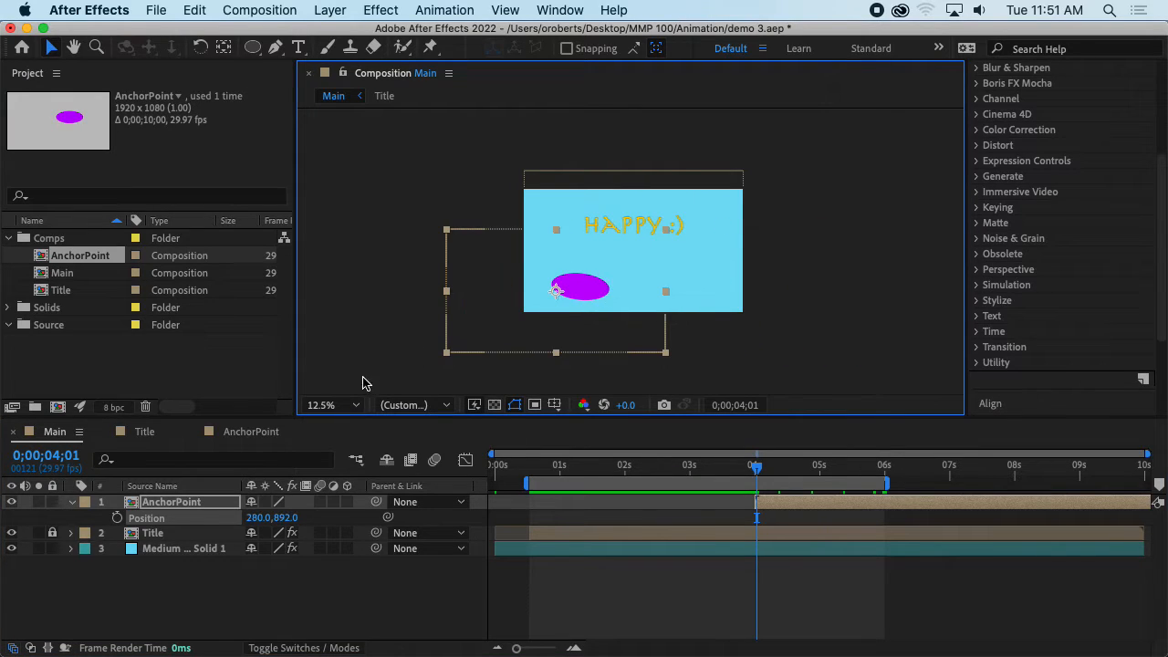
pyautogui.click(116, 518)
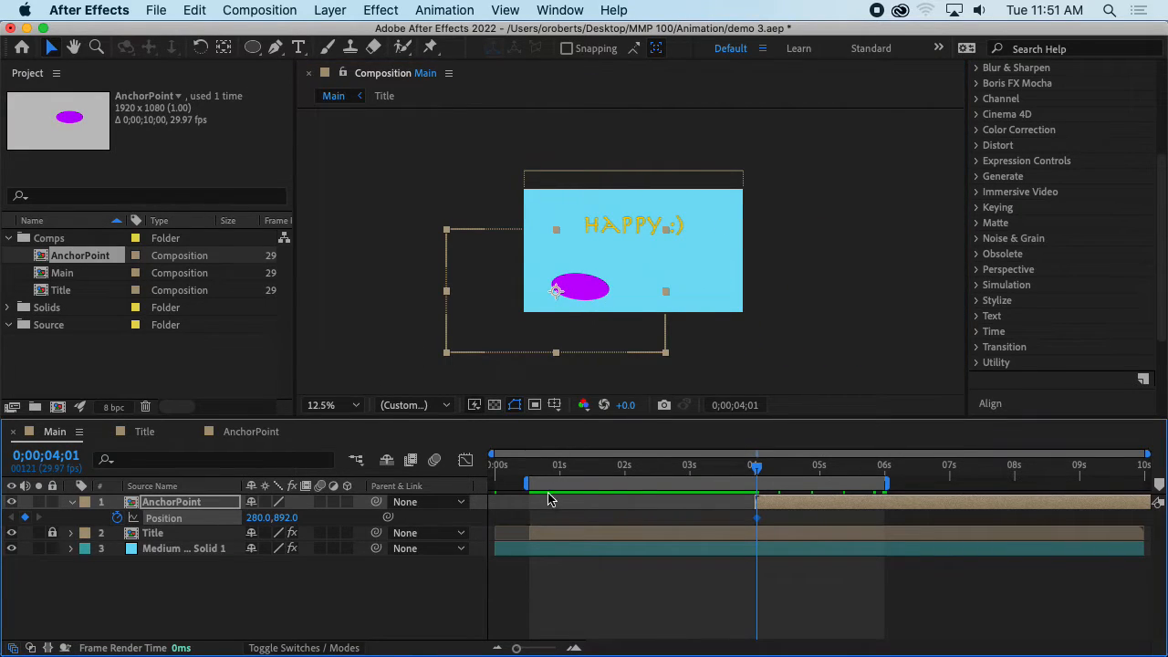
pyautogui.moveTo(757, 472); pyautogui.dragTo(883, 520)
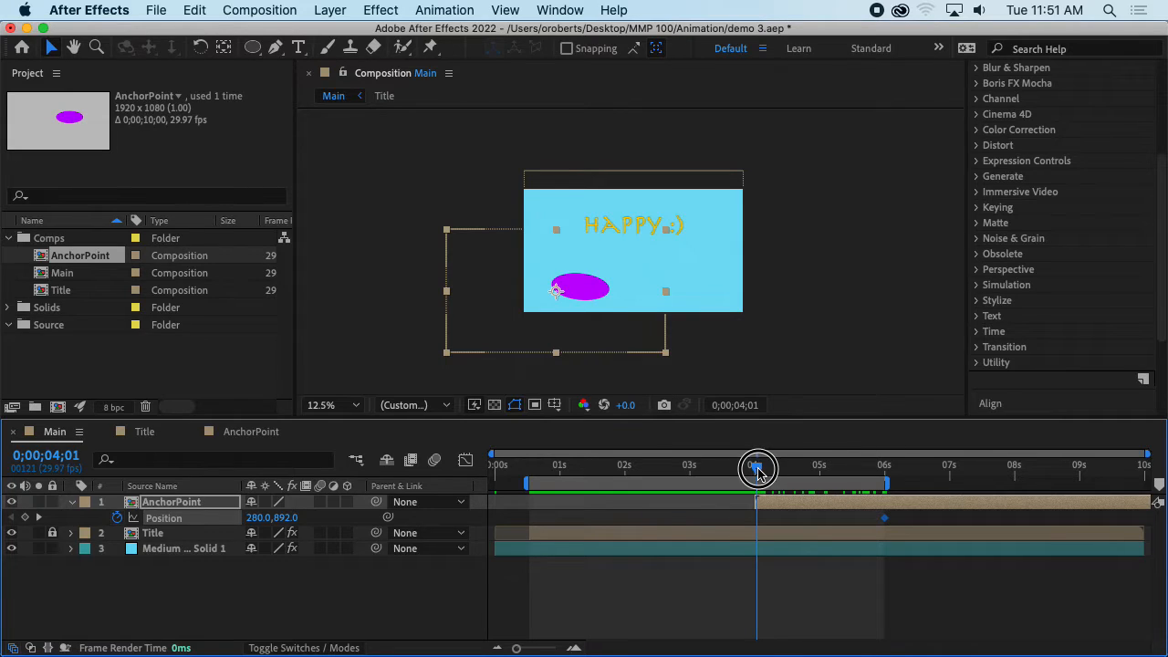
# - Keyframe the AnchorPoint layer at about 2376, 868, beyond the frame's right edge, at 0;00;04;00 and preview the slide-in
pyautogui.moveTo(758, 470); pyautogui.dragTo(756, 471)
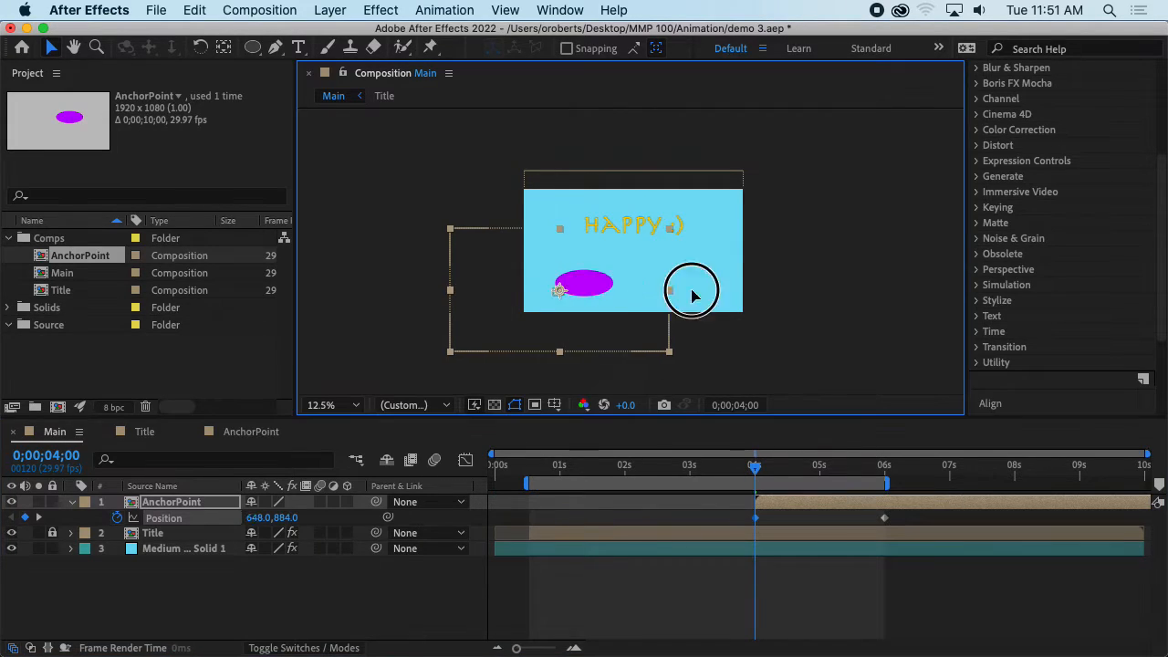
pyautogui.moveTo(691, 292); pyautogui.dragTo(830, 292)
pyautogui.press('space')
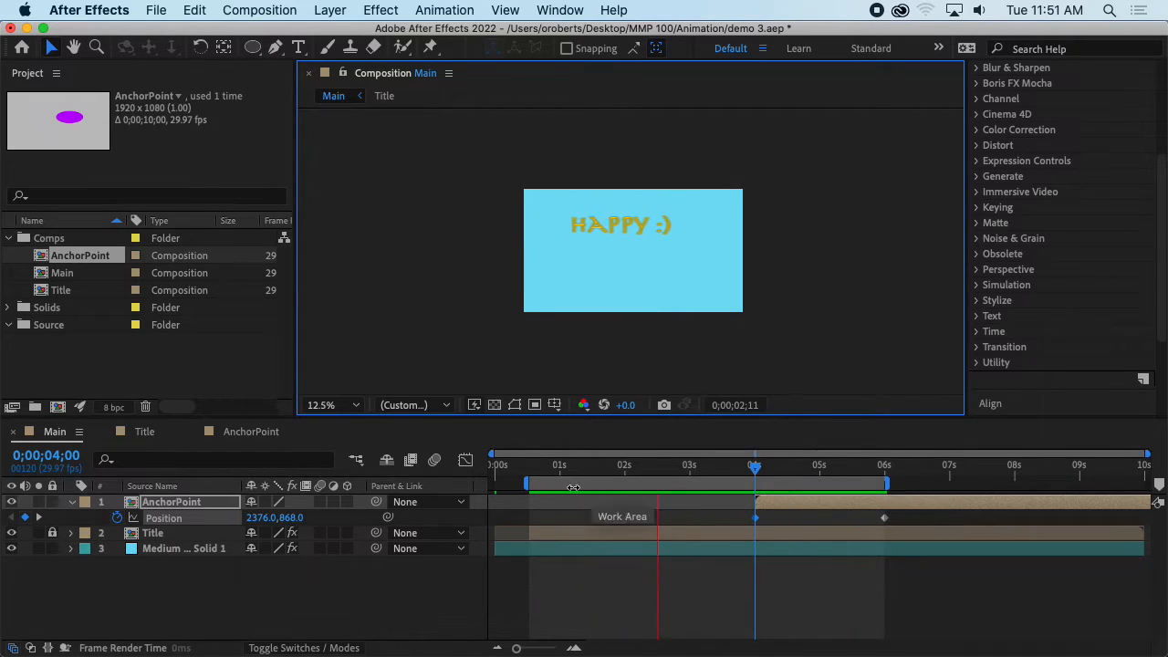
pyautogui.press('space')
# - Set the work area from shortly before 4 seconds to 7 seconds and preview the ellipse's entrance within it
pyautogui.moveTo(524, 482); pyautogui.dragTo(725, 480)
pyautogui.press('space')
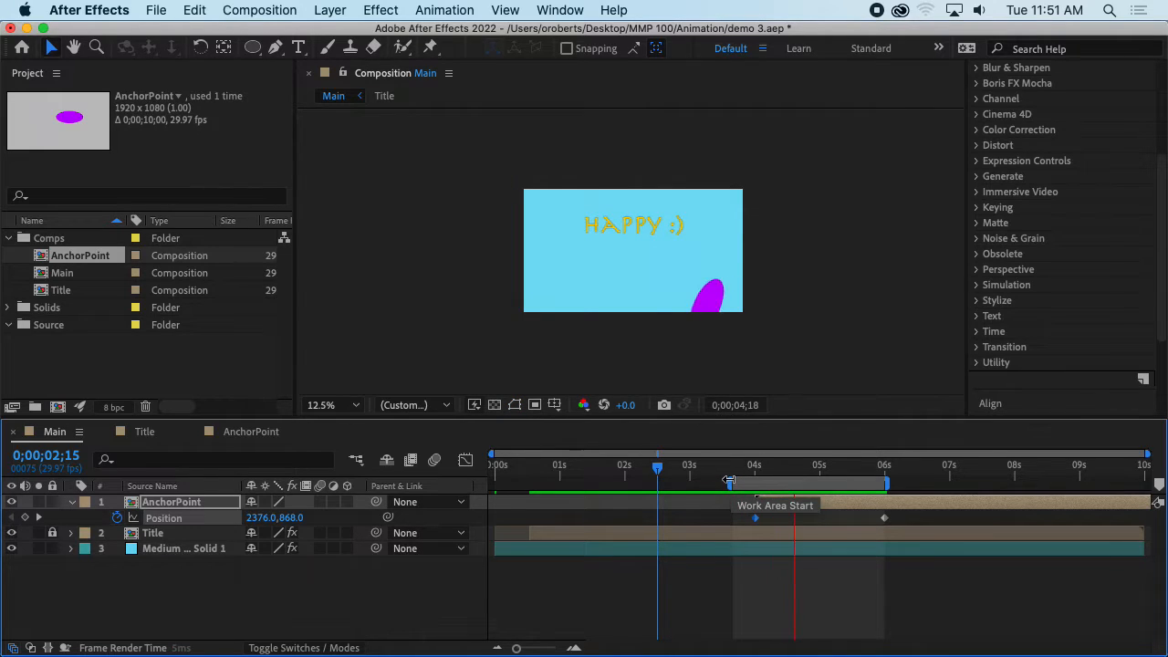
pyautogui.press('space')
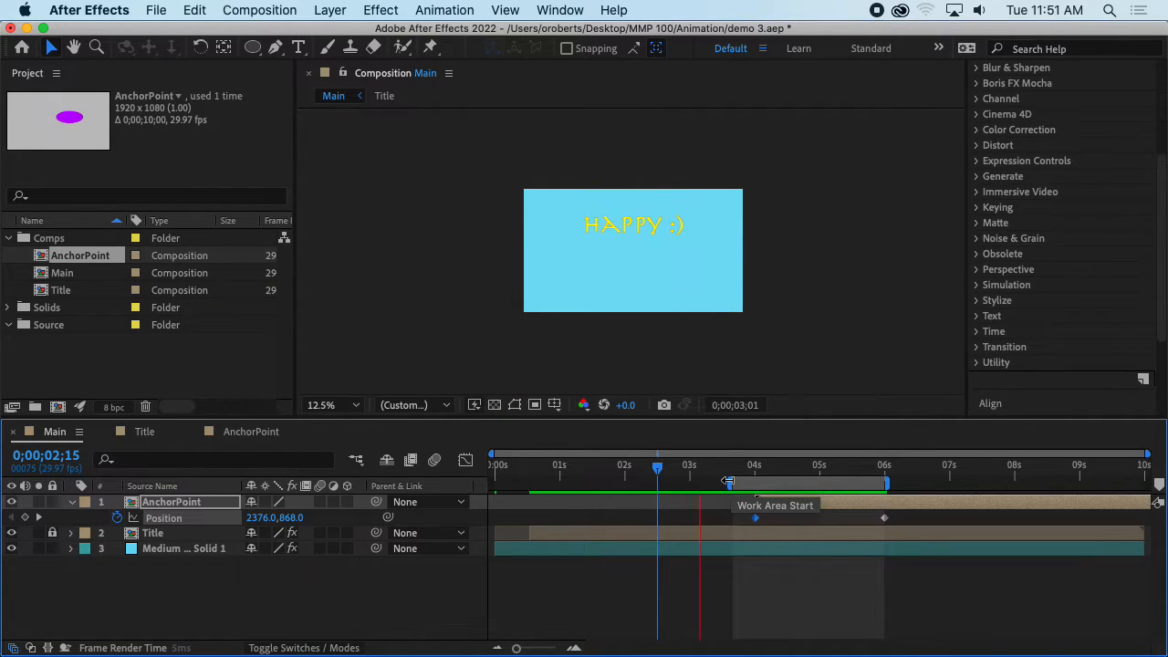
pyautogui.click(727, 481)
pyautogui.moveTo(885, 481); pyautogui.dragTo(951, 481)
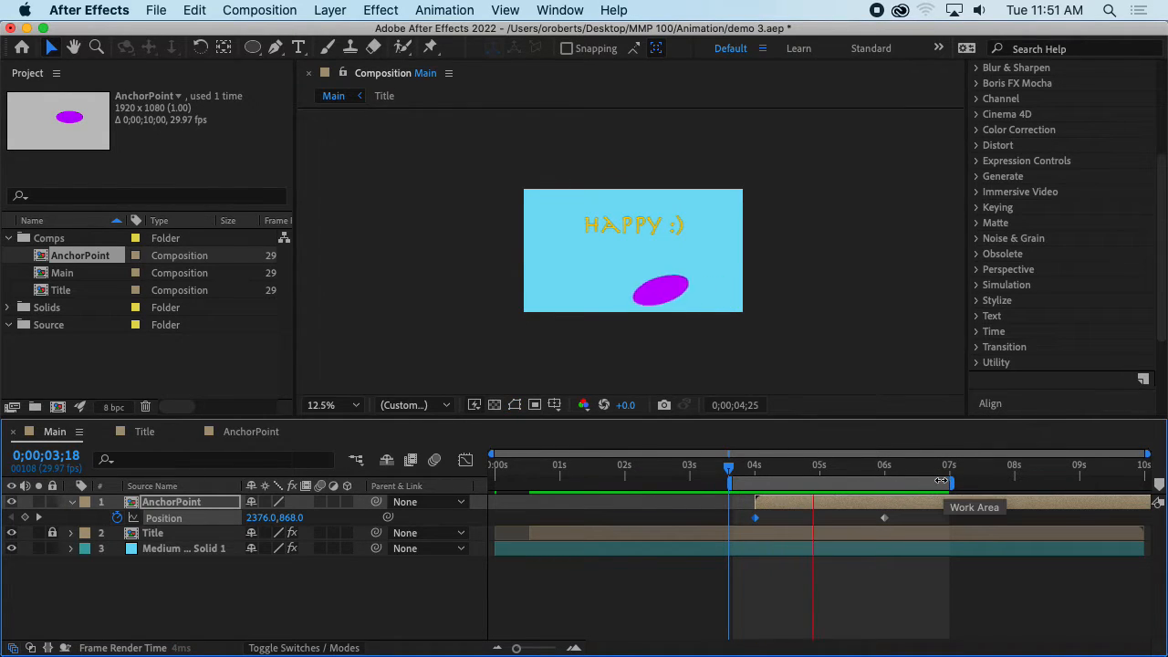
pyautogui.press('space')
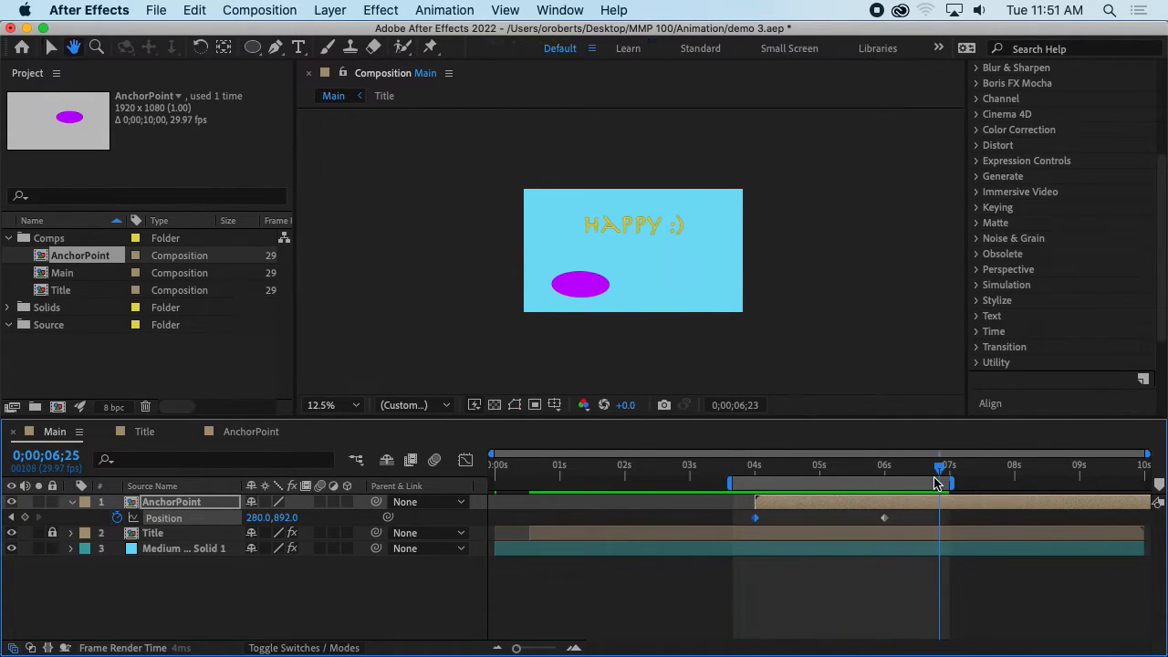
# - Park the playhead at 0;00;07;01 and make the composition viewer taller by shrinking the timeline area
pyautogui.moveTo(930, 469)
pyautogui.mouseDown()
pyautogui.moveTo(738, 472)
pyautogui.moveTo(923, 475)
pyautogui.moveTo(745, 477)
pyautogui.moveTo(824, 483)
pyautogui.moveTo(949, 472)
pyautogui.mouseUp()
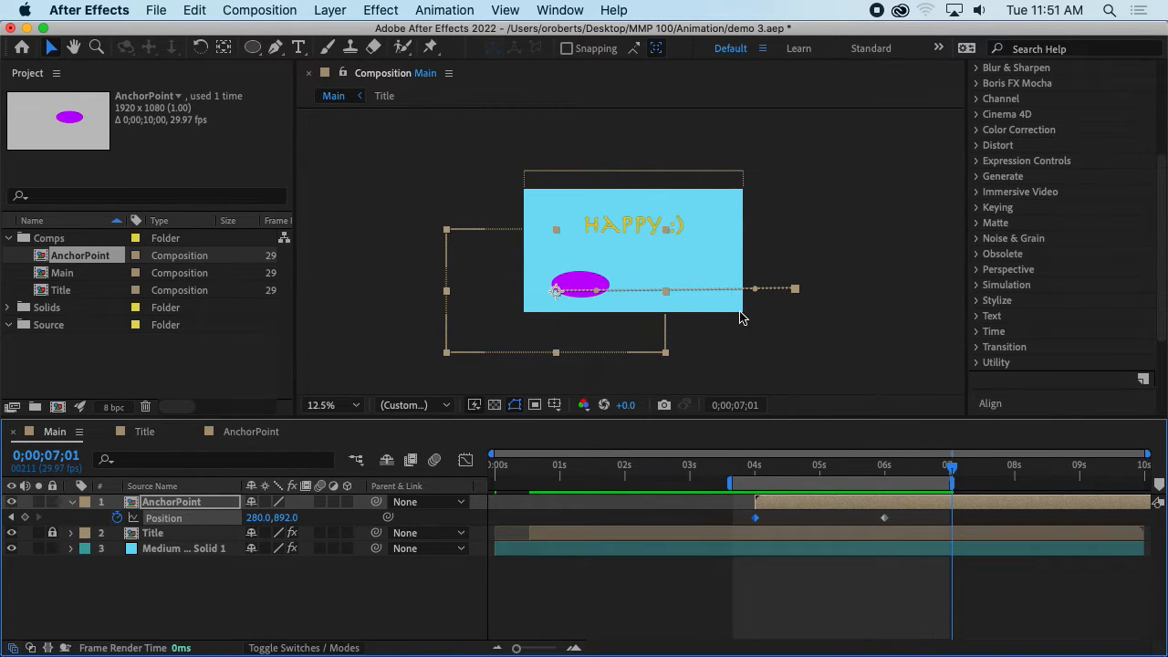
pyautogui.press('.')
pyautogui.press(',')
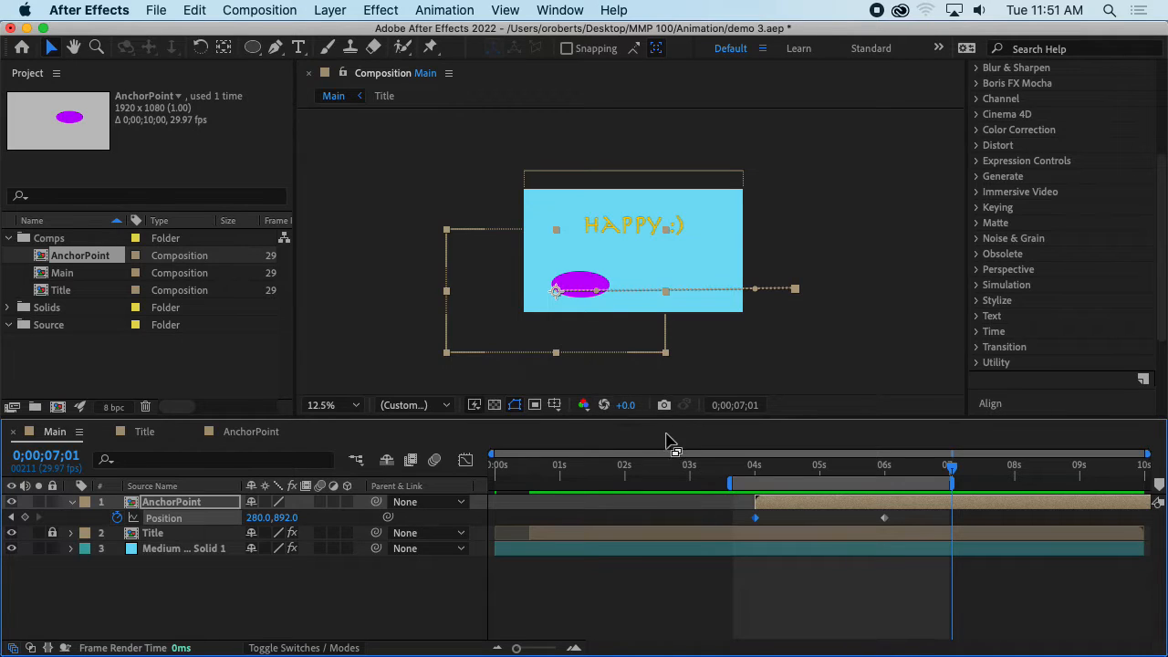
pyautogui.moveTo(659, 417); pyautogui.dragTo(659, 451)
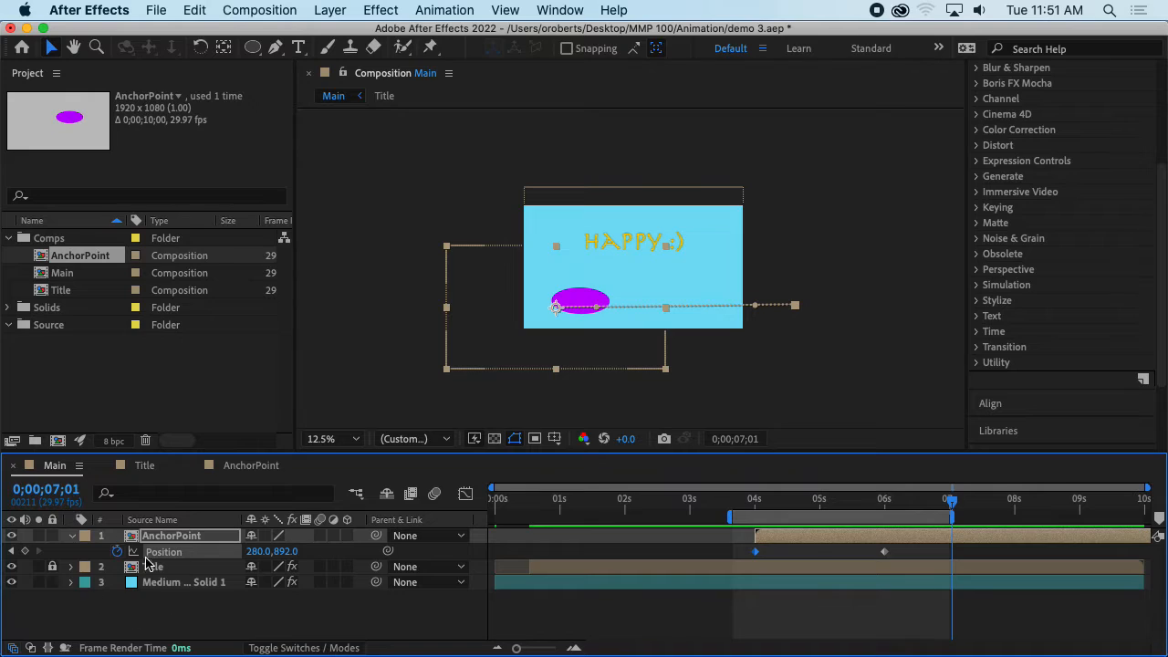
pyautogui.press('.')
pyautogui.press(',')
# - Bend the AnchorPoint layer's motion path into an S-curve with both keyframes' direction handles, and preview it from 0;00;04;00
pyautogui.moveTo(923, 507); pyautogui.dragTo(765, 503)
pyautogui.press('.')
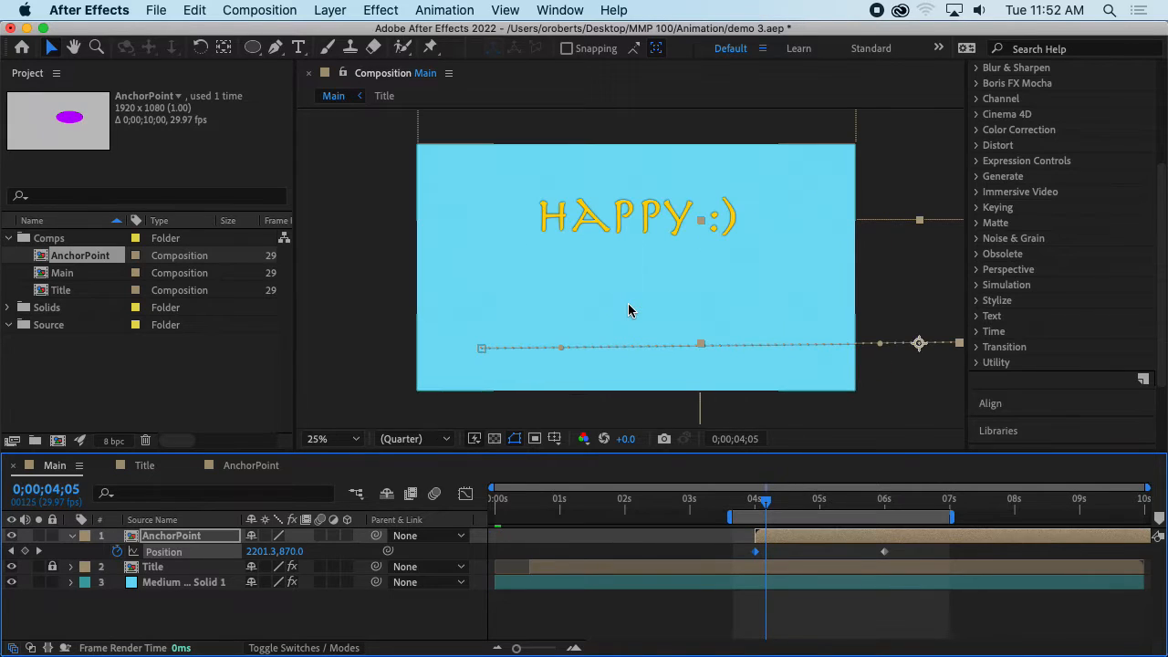
pyautogui.moveTo(569, 350); pyautogui.dragTo(633, 285)
pyautogui.press(',')
pyautogui.moveTo(749, 315); pyautogui.dragTo(716, 349)
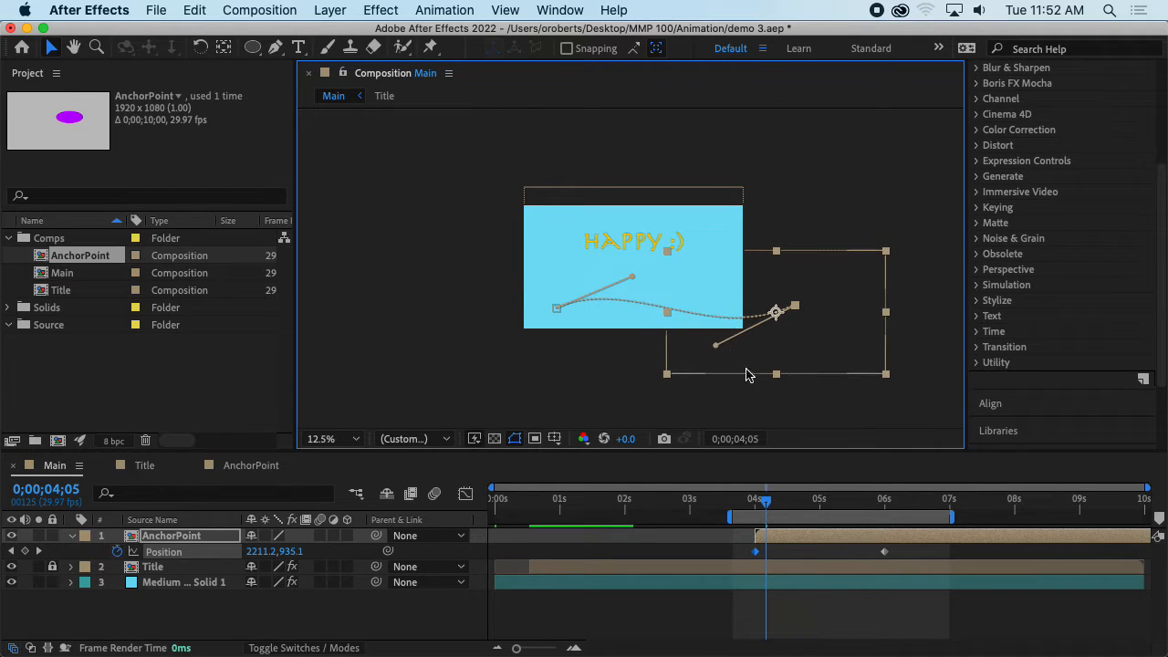
pyautogui.moveTo(766, 505); pyautogui.dragTo(756, 504)
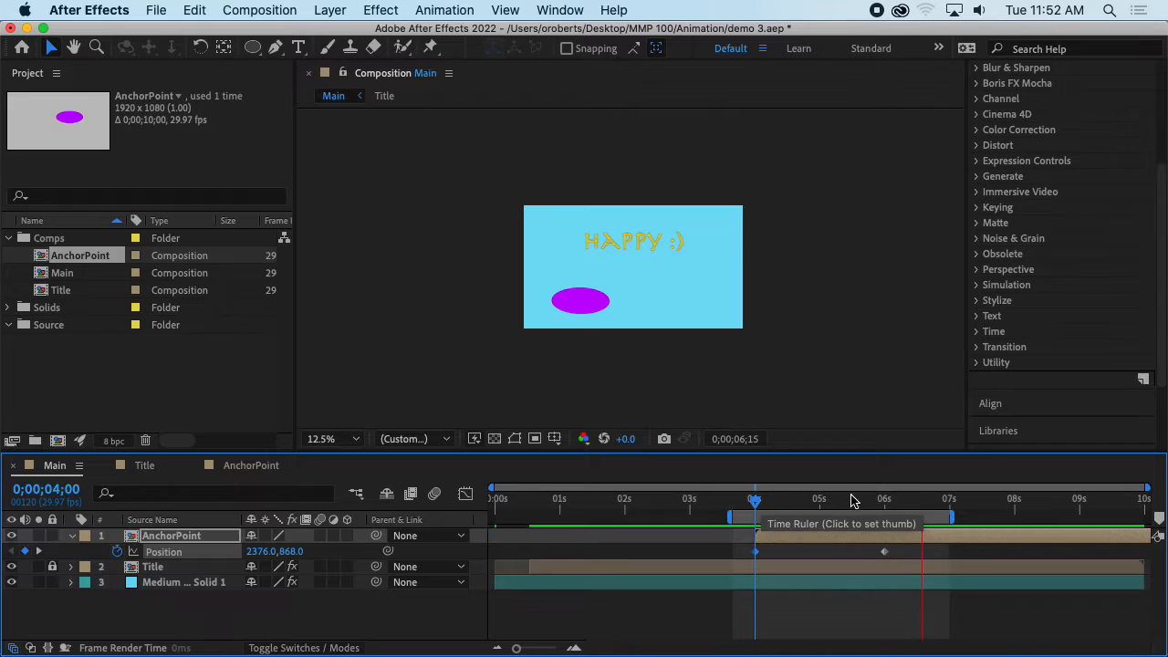
# - Add a Position keyframe at 0;00;05;00 and place its path point near the frame's upper-right corner, arching the motion path
pyautogui.moveTo(887, 502); pyautogui.dragTo(820, 503)
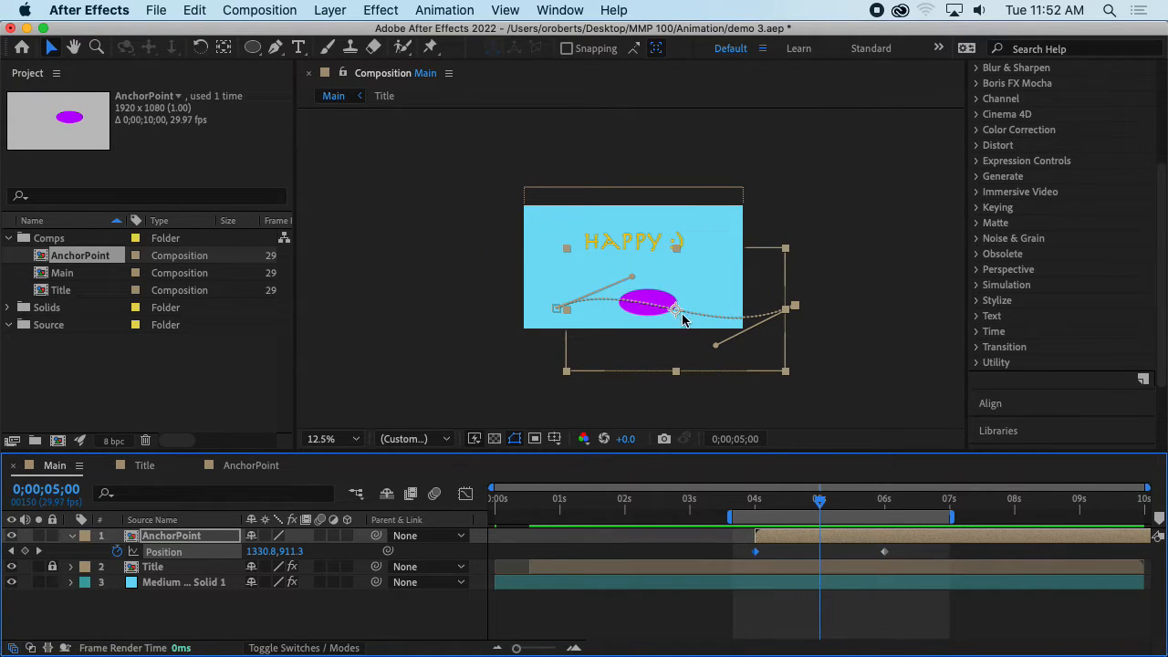
pyautogui.moveTo(675, 310); pyautogui.dragTo(648, 221)
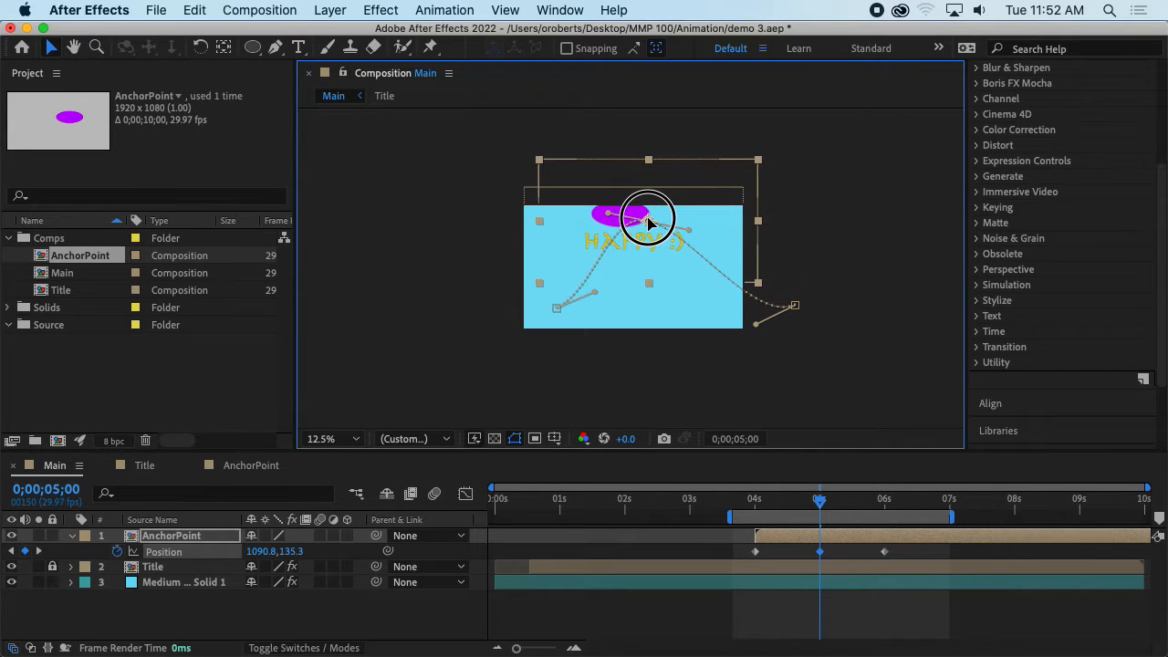
pyautogui.moveTo(820, 500)
pyautogui.mouseDown()
pyautogui.moveTo(751, 504)
pyautogui.moveTo(904, 514)
pyautogui.mouseUp()
pyautogui.moveTo(654, 224)
pyautogui.mouseDown()
pyautogui.moveTo(709, 222)
pyautogui.moveTo(649, 218)
pyautogui.mouseUp()
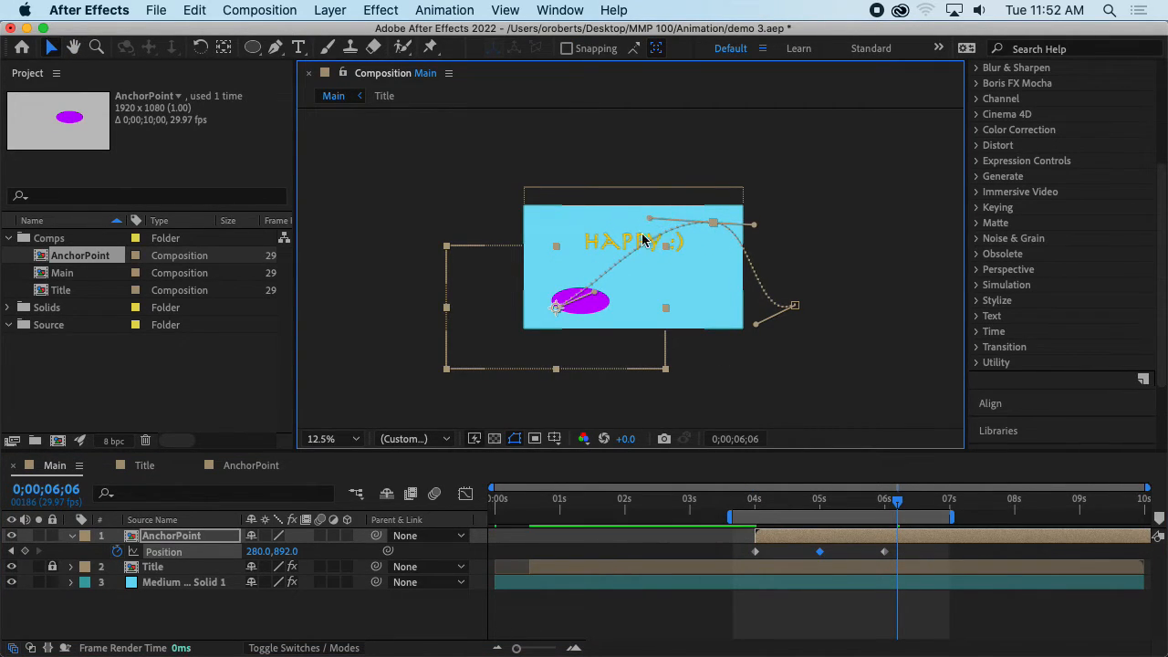
# - Move the last Position keyframe to about 7 seconds, and add one at 0;00;06;03 with the ellipse near the frame's upper-left corner
pyautogui.press('.')
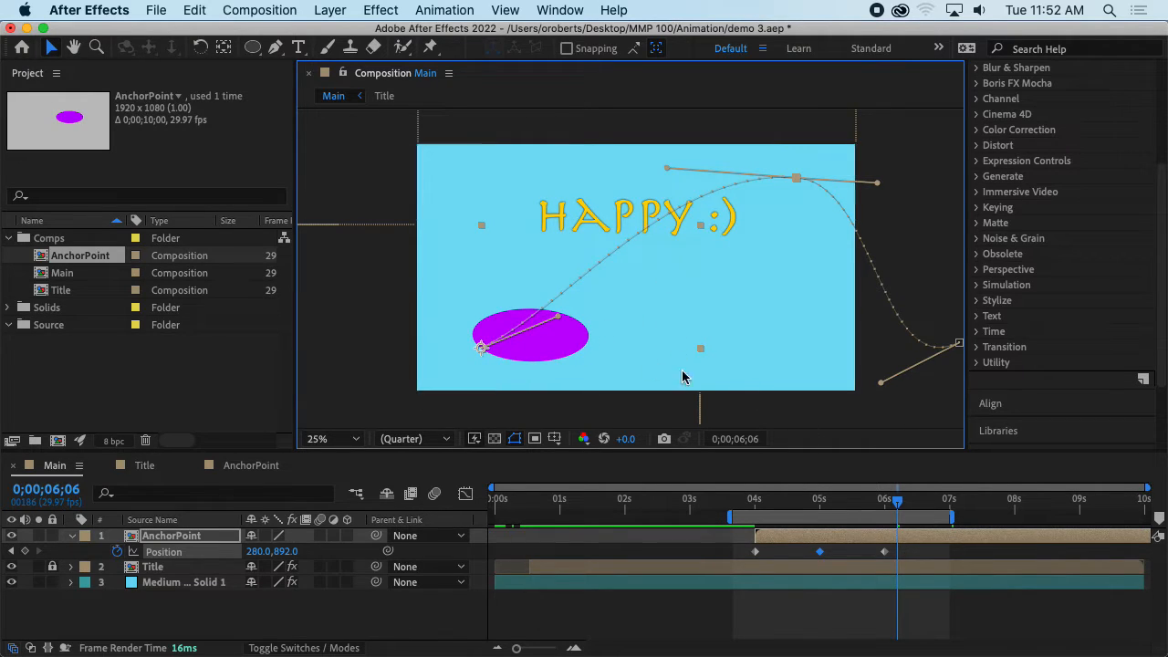
pyautogui.click(912, 553)
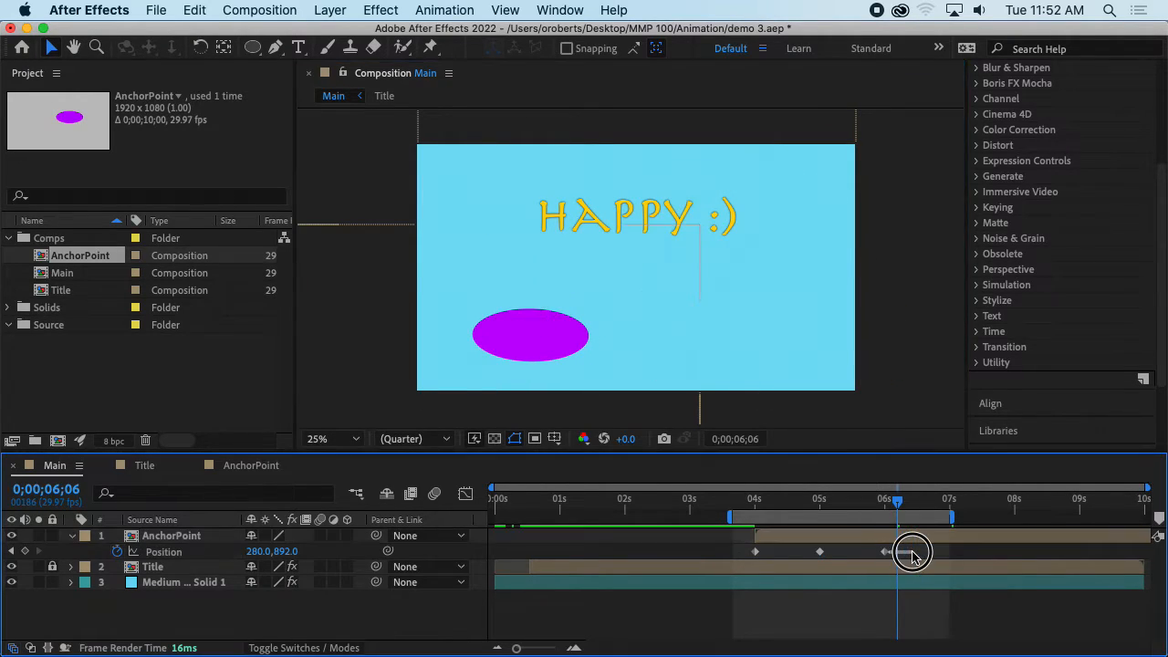
pyautogui.moveTo(884, 553); pyautogui.dragTo(948, 554)
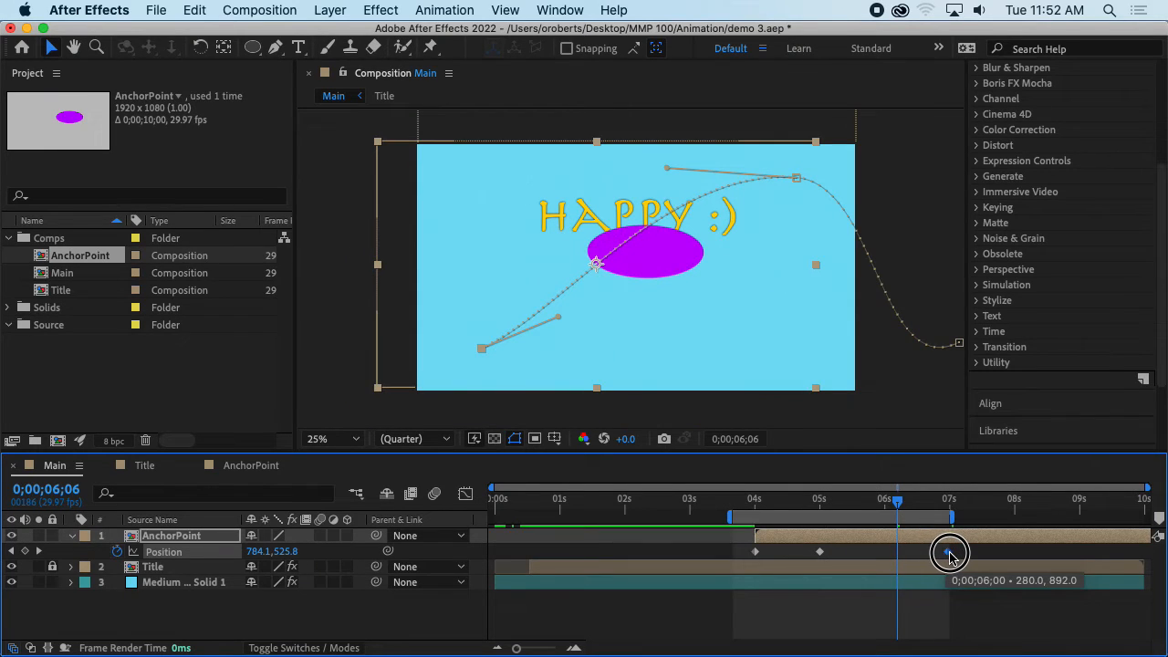
pyautogui.moveTo(897, 505); pyautogui.dragTo(890, 503)
pyautogui.moveTo(609, 253); pyautogui.dragTo(445, 193)
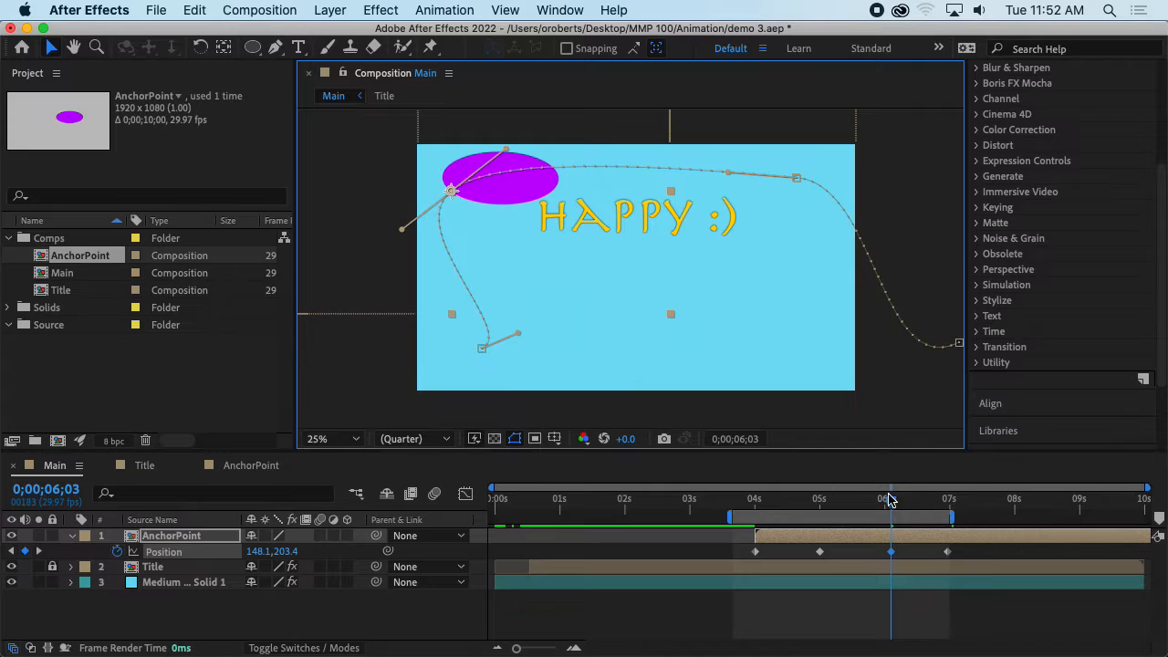
pyautogui.moveTo(889, 500); pyautogui.dragTo(741, 502)
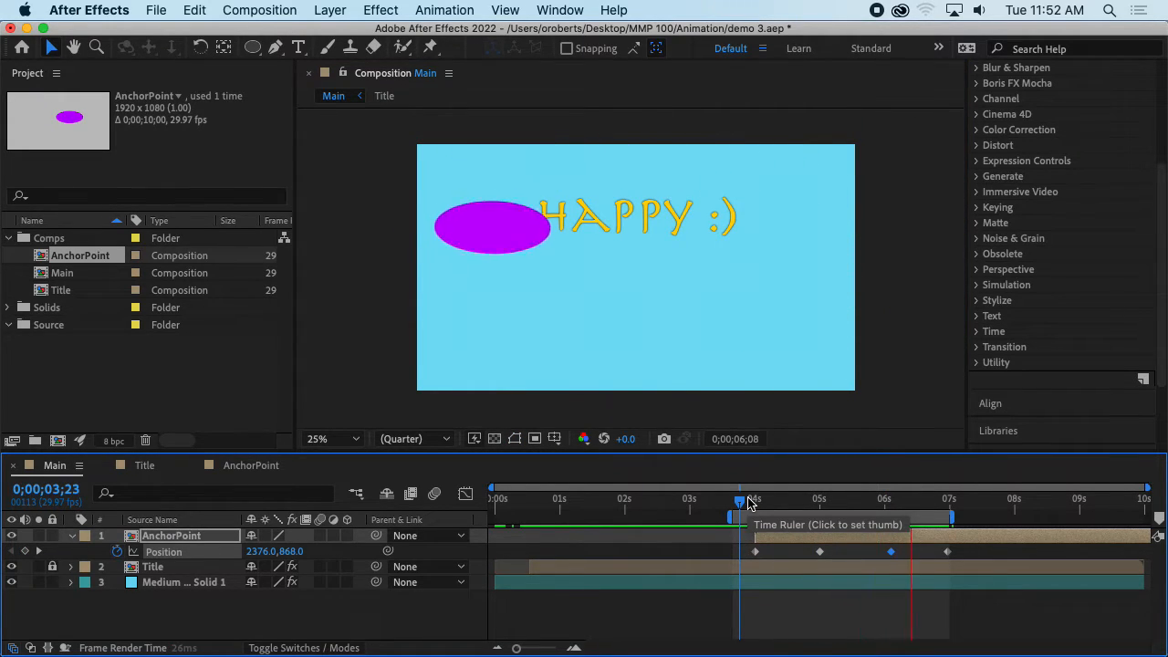
# - Swing the last path point's direction handle out to the left for a rounder curve, and preview the motion from 0;00;04;01
pyautogui.moveTo(776, 507); pyautogui.dragTo(873, 502)
pyautogui.moveTo(514, 335); pyautogui.dragTo(400, 335)
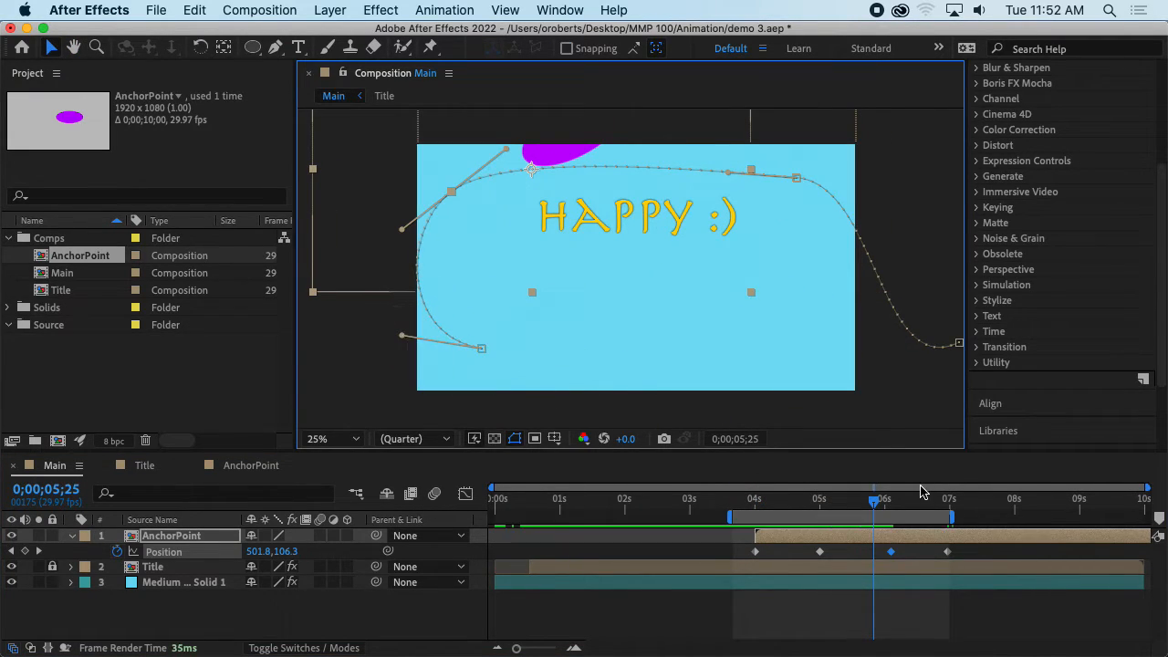
pyautogui.moveTo(871, 499); pyautogui.dragTo(759, 503)
pyautogui.press('space')
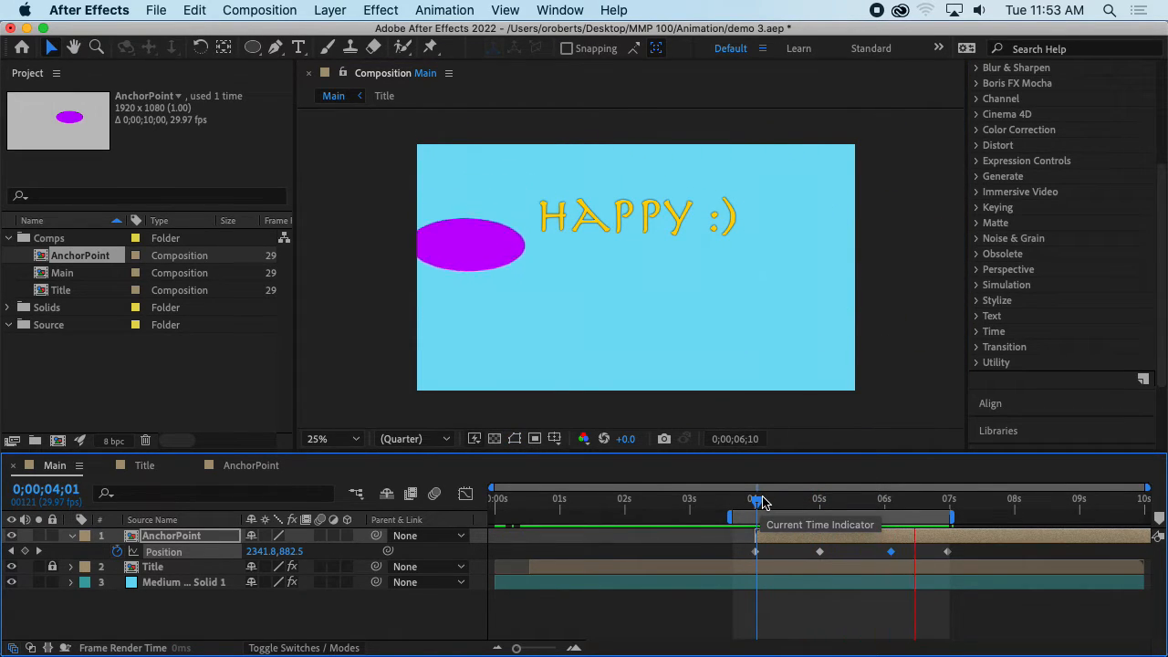
pyautogui.press('space')
pyautogui.moveTo(752, 507); pyautogui.dragTo(942, 513)
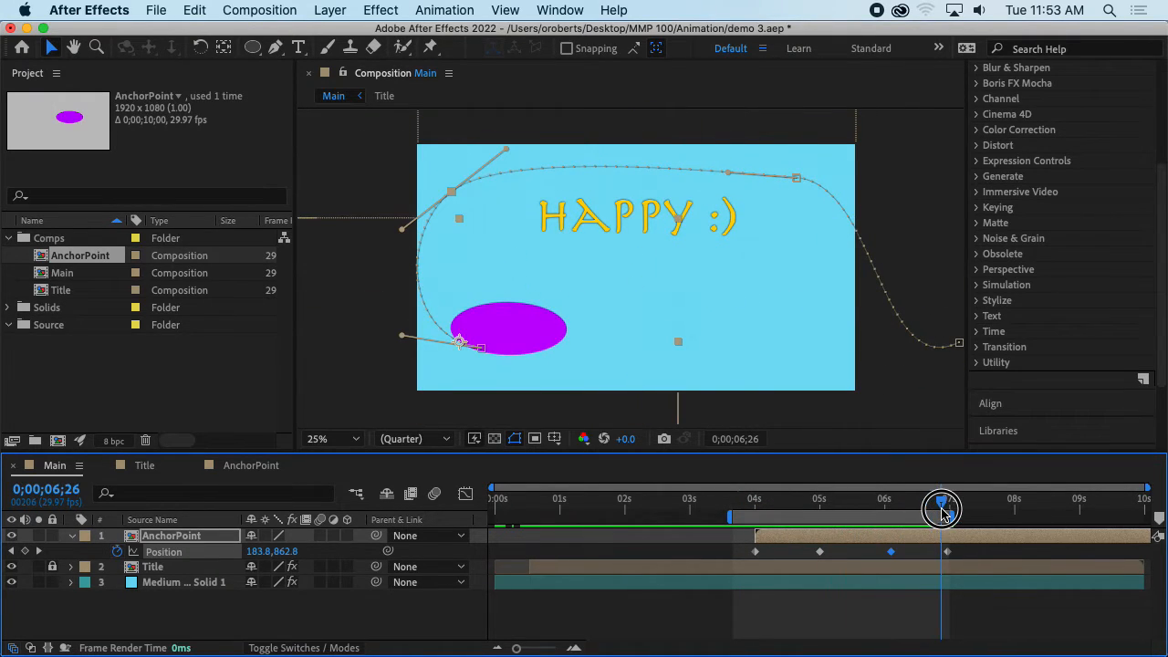
# - Retime the last three Position keyframes to about 4.75, 5.5 and 6 seconds, and preview the faster motion
pyautogui.moveTo(886, 554); pyautogui.dragTo(802, 555)
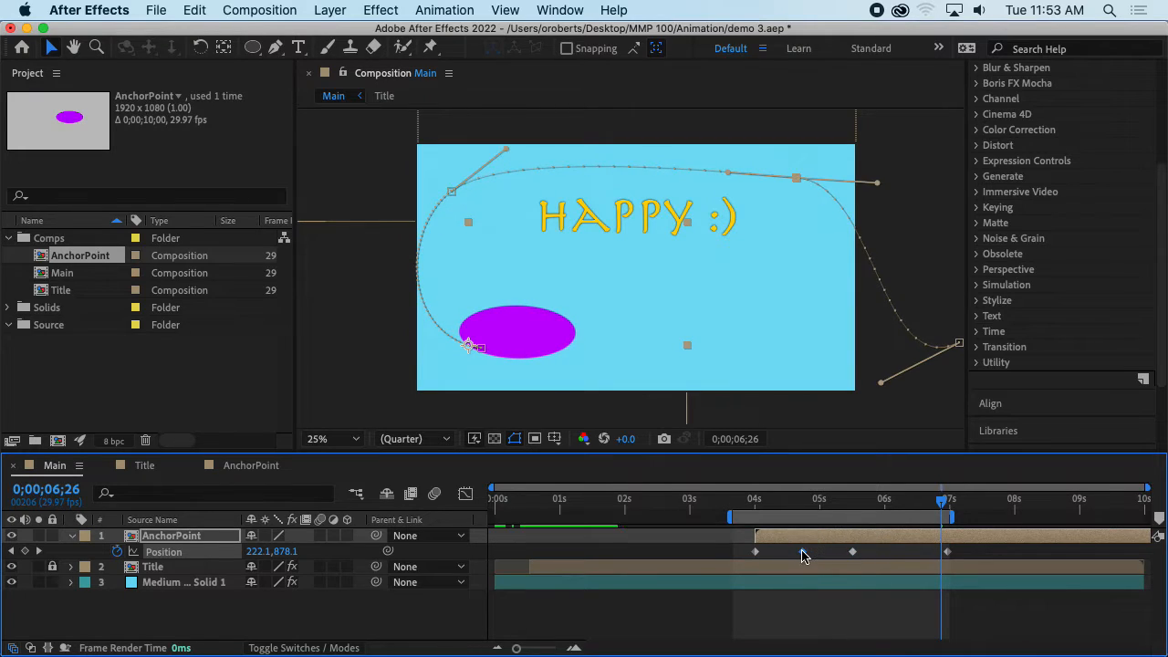
pyautogui.moveTo(946, 554); pyautogui.dragTo(884, 554)
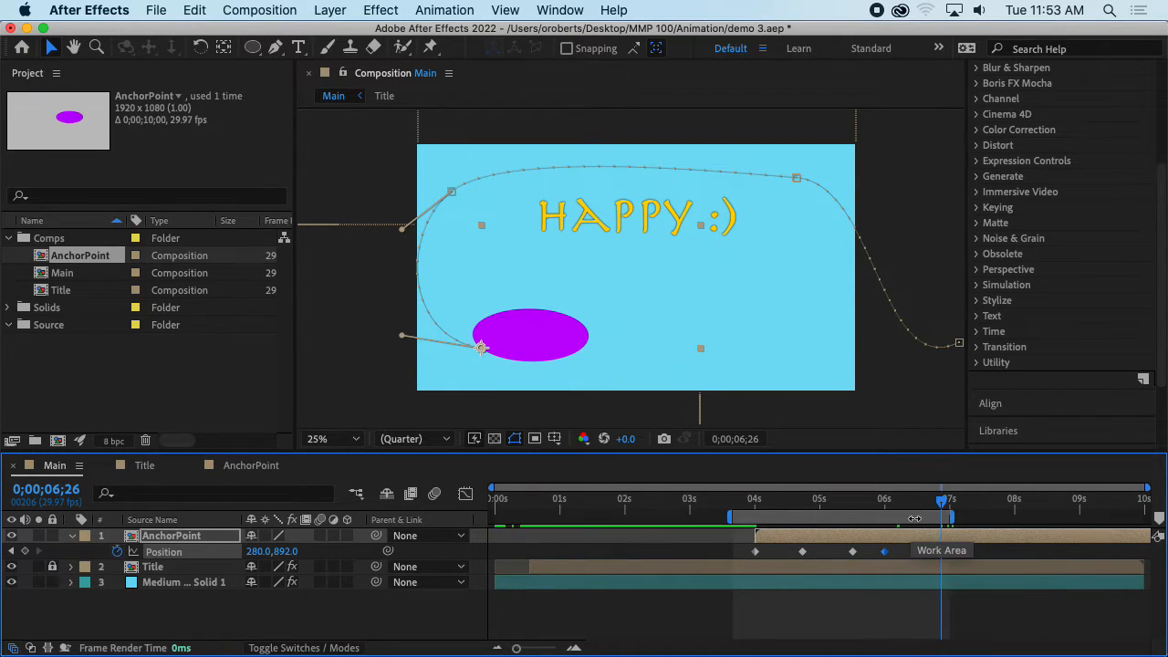
pyautogui.moveTo(932, 508); pyautogui.dragTo(721, 509)
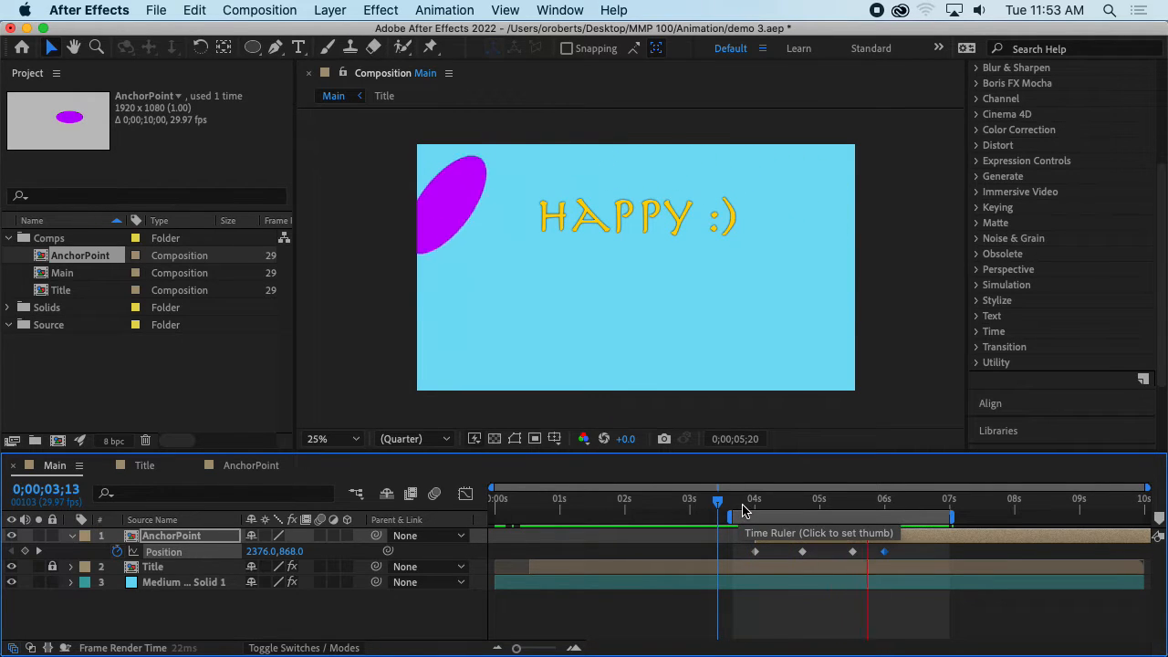
pyautogui.press('space')
pyautogui.moveTo(910, 503); pyautogui.dragTo(866, 501)
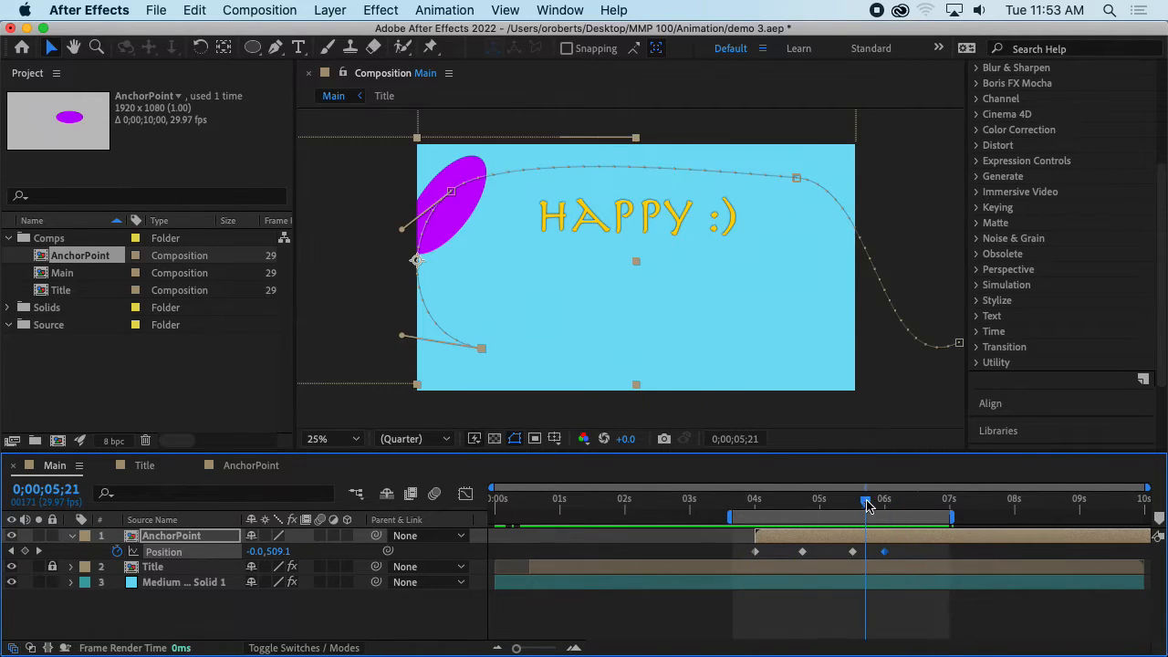
# - Shift the second path point closer to the upper-right corner, move the first point into the frame's lower-right area, and preview the path
pyautogui.moveTo(796, 179); pyautogui.dragTo(813, 169)
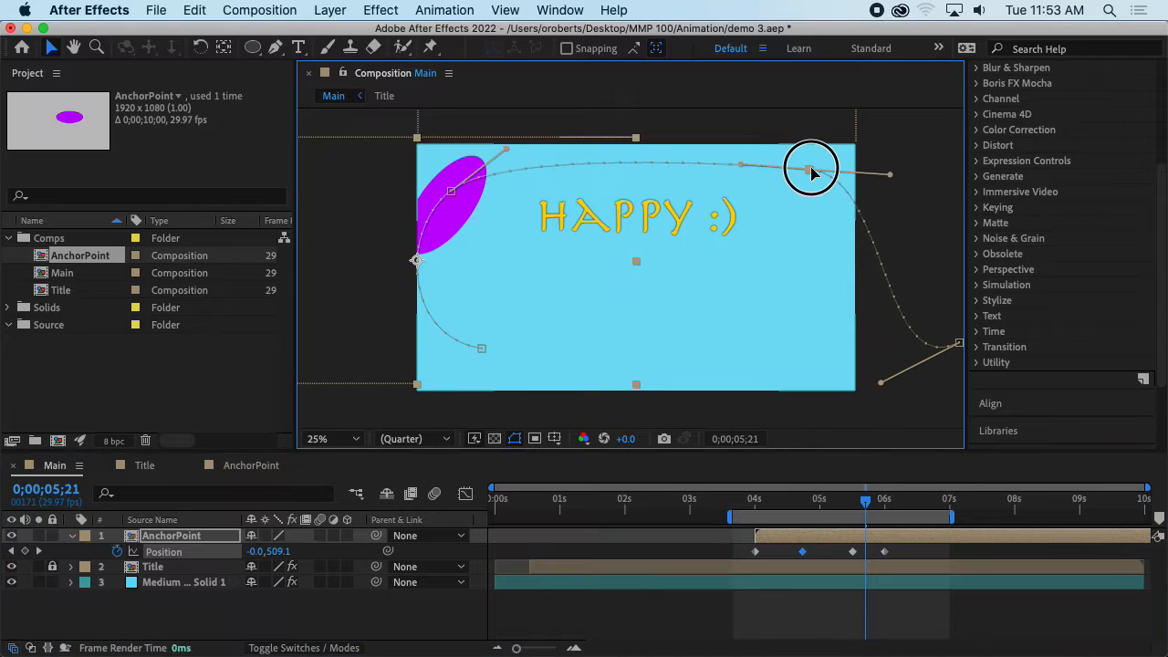
pyautogui.press(',')
pyautogui.moveTo(796, 312); pyautogui.dragTo(768, 284)
pyautogui.moveTo(726, 336); pyautogui.dragTo(690, 339)
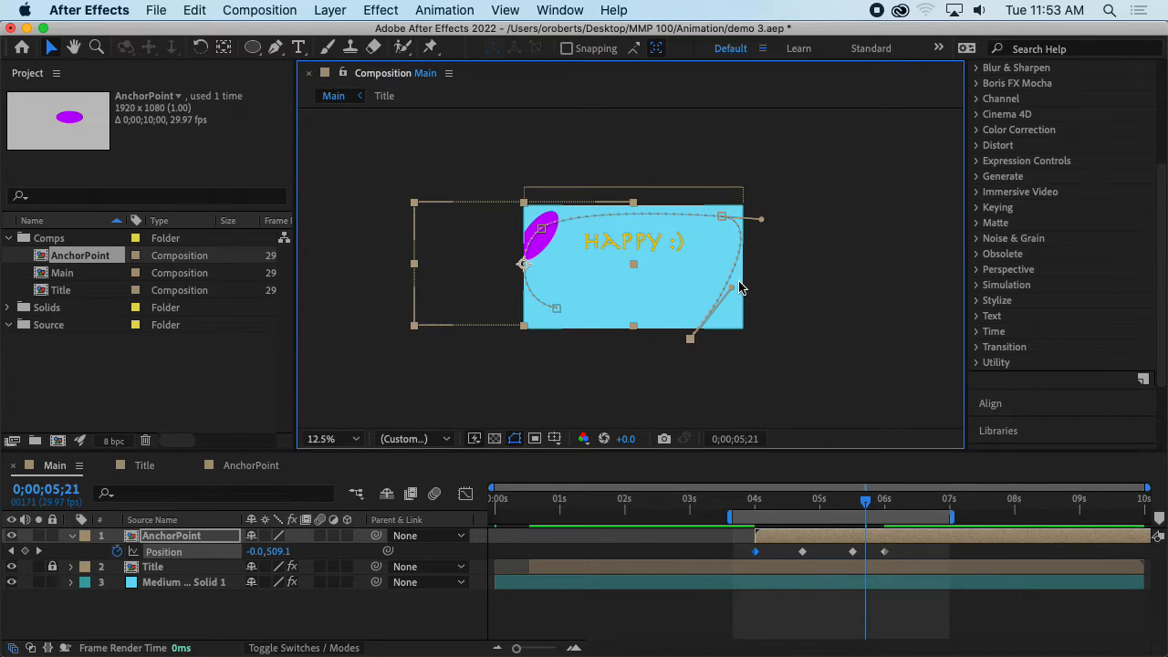
pyautogui.moveTo(751, 304); pyautogui.dragTo(756, 302)
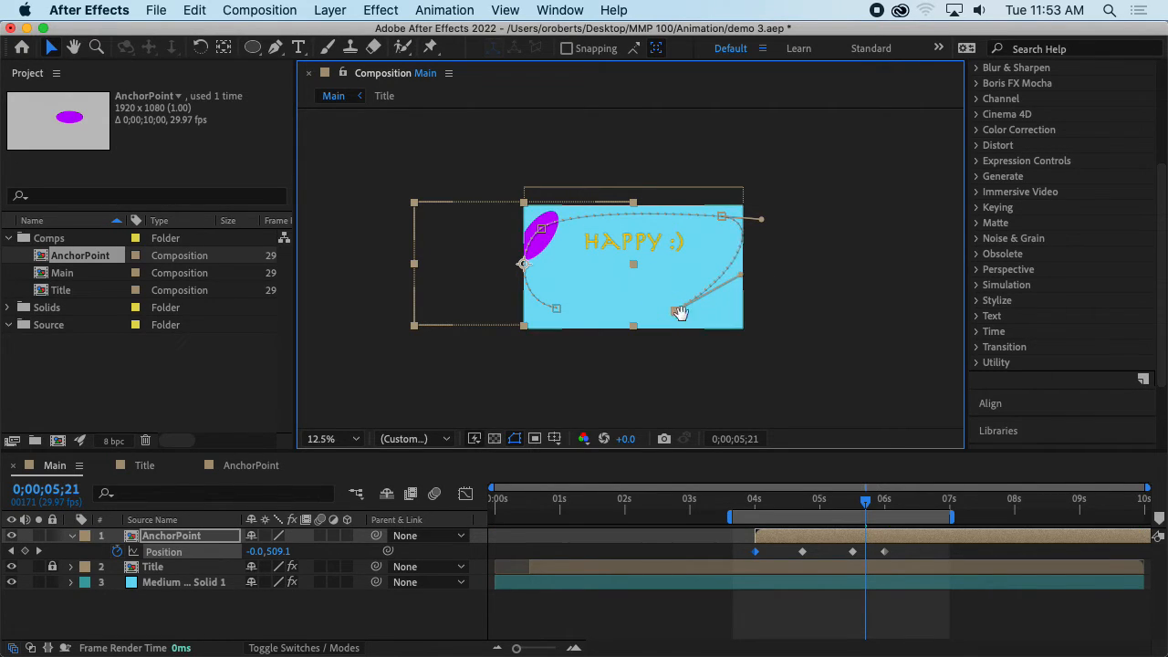
pyautogui.press('space')
pyautogui.press('space')
pyautogui.moveTo(782, 498); pyautogui.dragTo(738, 501)
pyautogui.press('space')
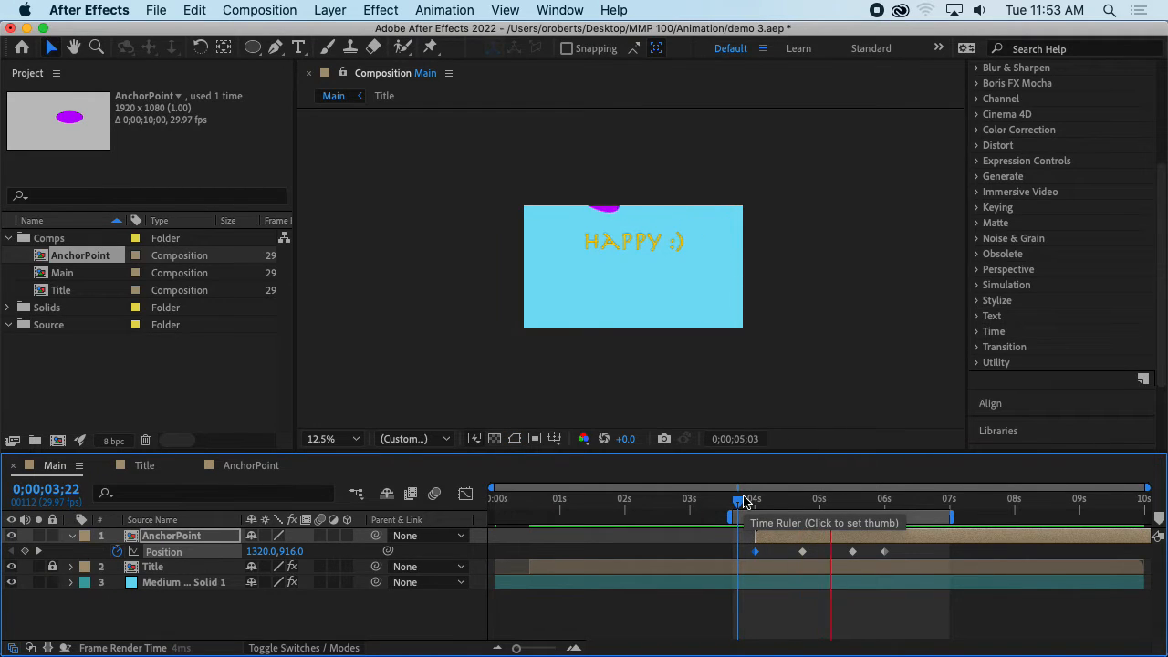
pyautogui.press('space')
# - Move the second path point left along the frame's upper edge and the first point just below the frame near its lower-right corner
pyautogui.press('.')
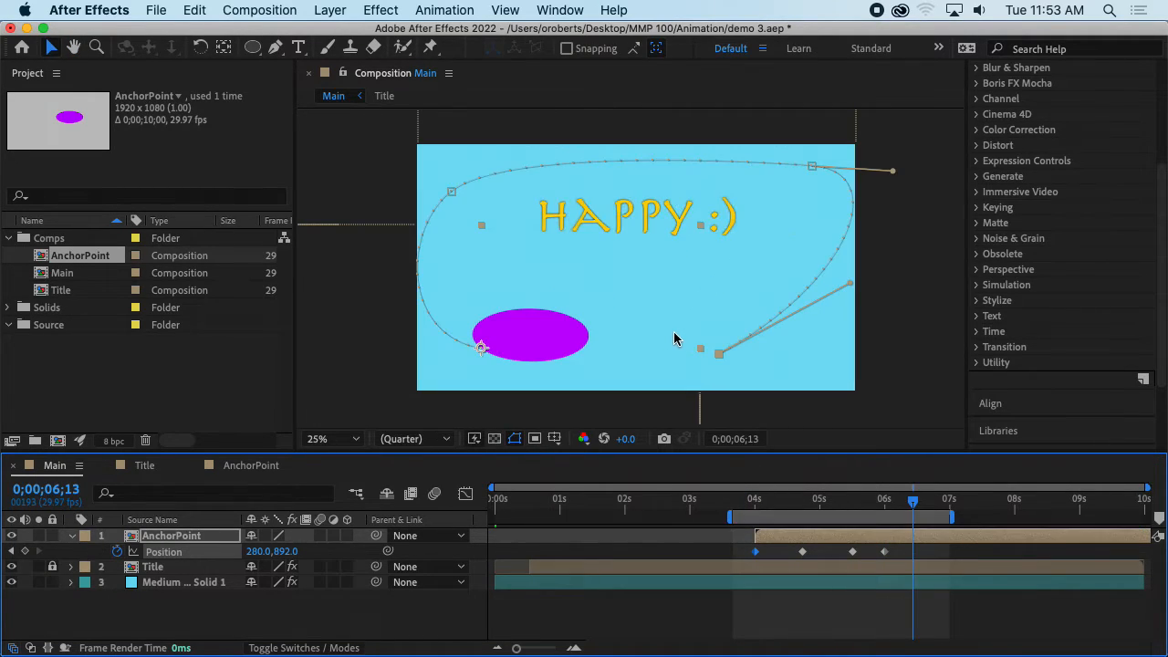
pyautogui.moveTo(812, 166); pyautogui.dragTo(766, 167)
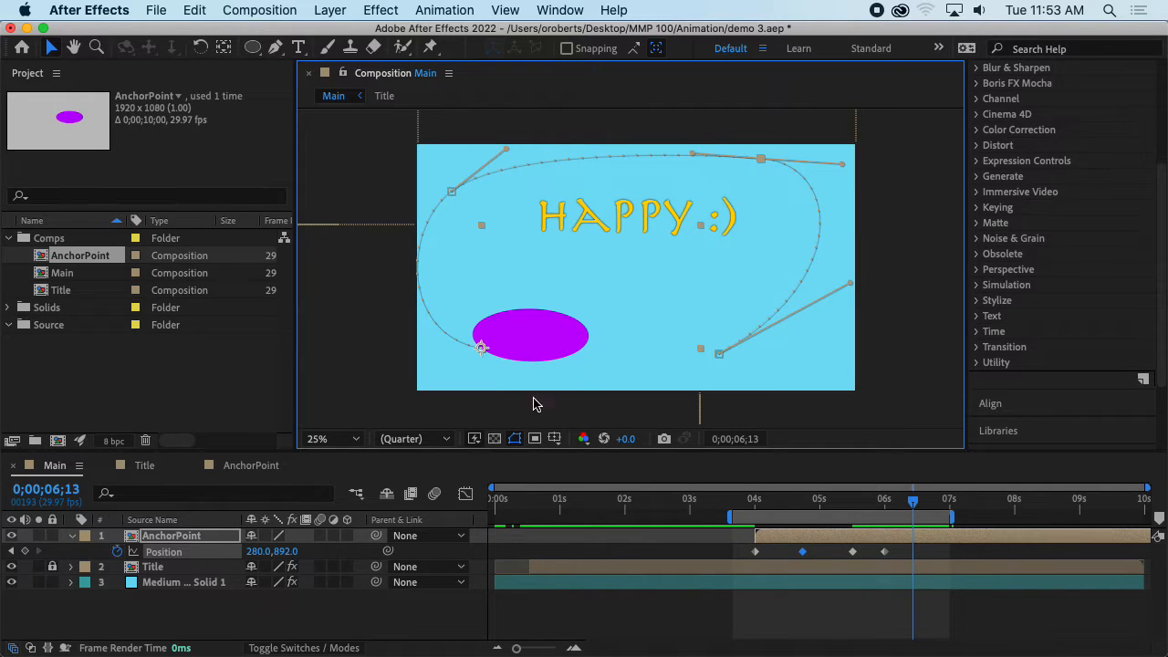
pyautogui.moveTo(720, 354); pyautogui.dragTo(791, 407)
pyautogui.press(',')
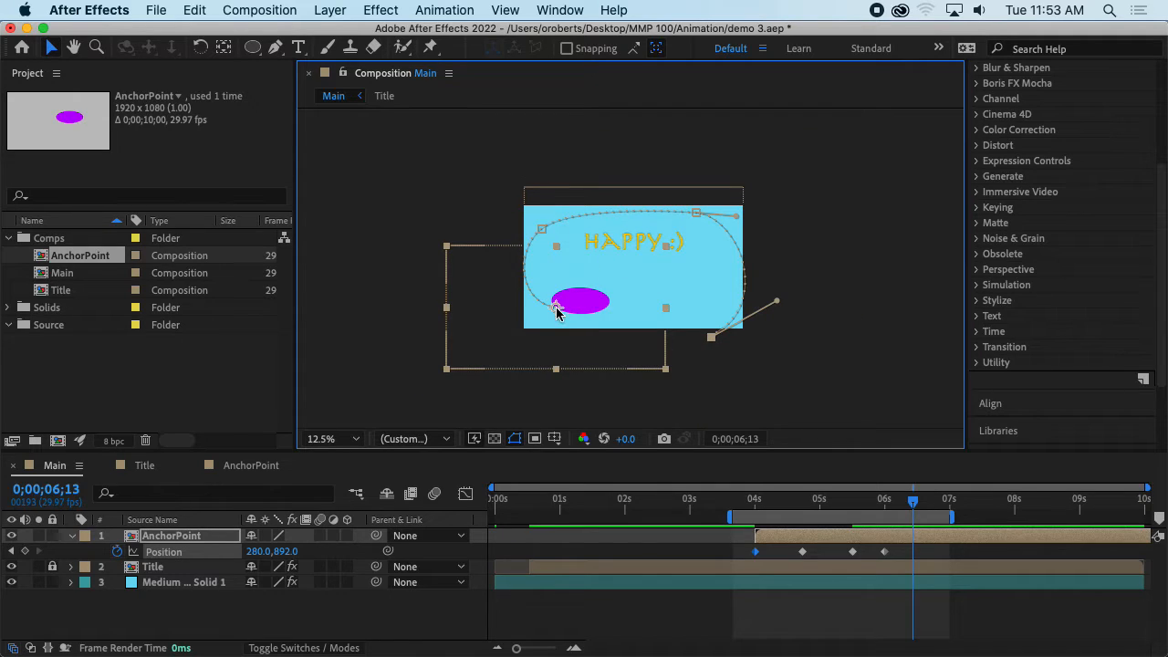
# - Add a Position keyframe at 0;00;06;13 with the ellipse at 1352, 988, and reshape the other path points into a loop around the title
pyautogui.moveTo(557, 311); pyautogui.dragTo(588, 332)
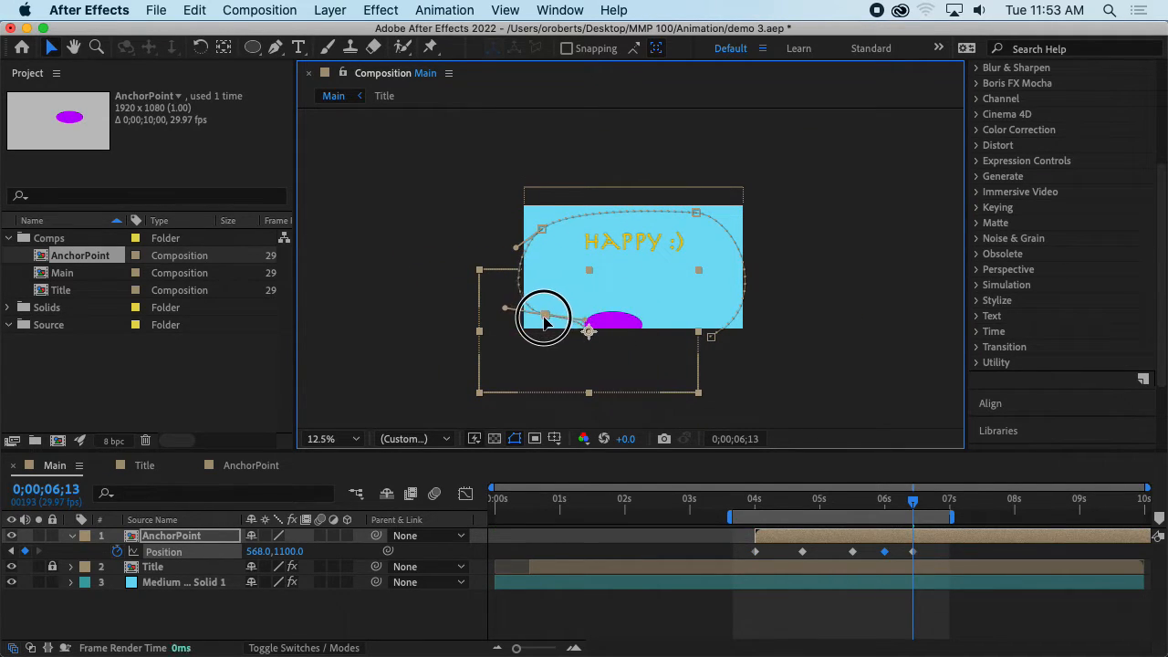
pyautogui.moveTo(546, 232); pyautogui.dragTo(560, 224)
pyautogui.moveTo(695, 217); pyautogui.dragTo(725, 215)
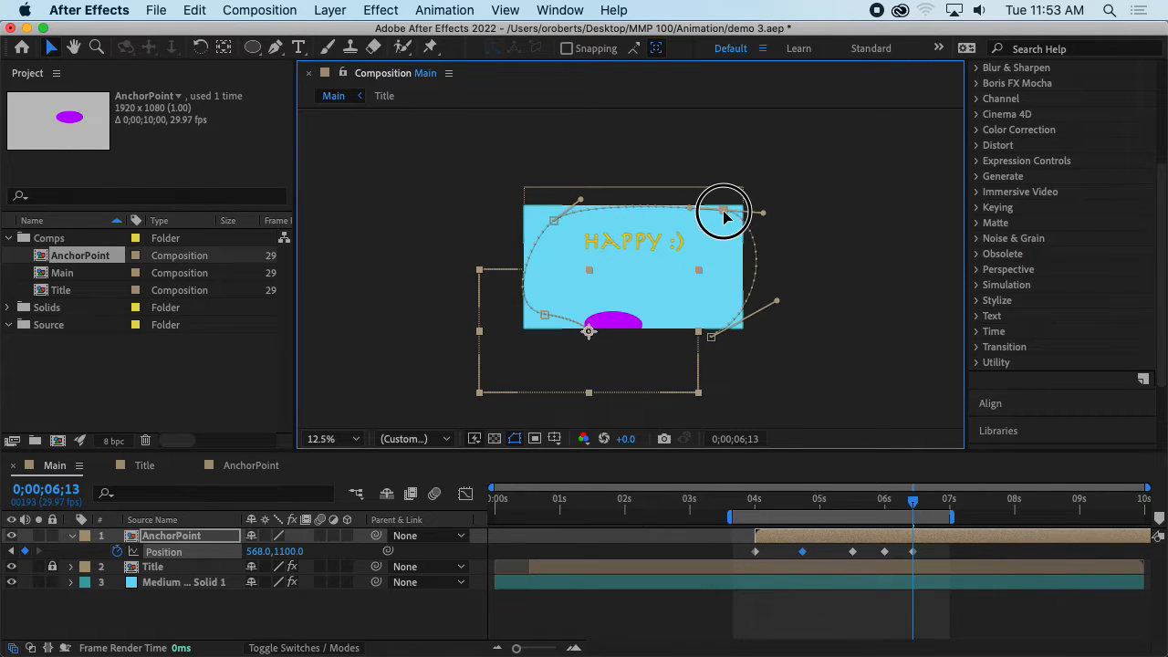
pyautogui.moveTo(555, 220); pyautogui.dragTo(547, 217)
pyautogui.moveTo(543, 313); pyautogui.dragTo(539, 299)
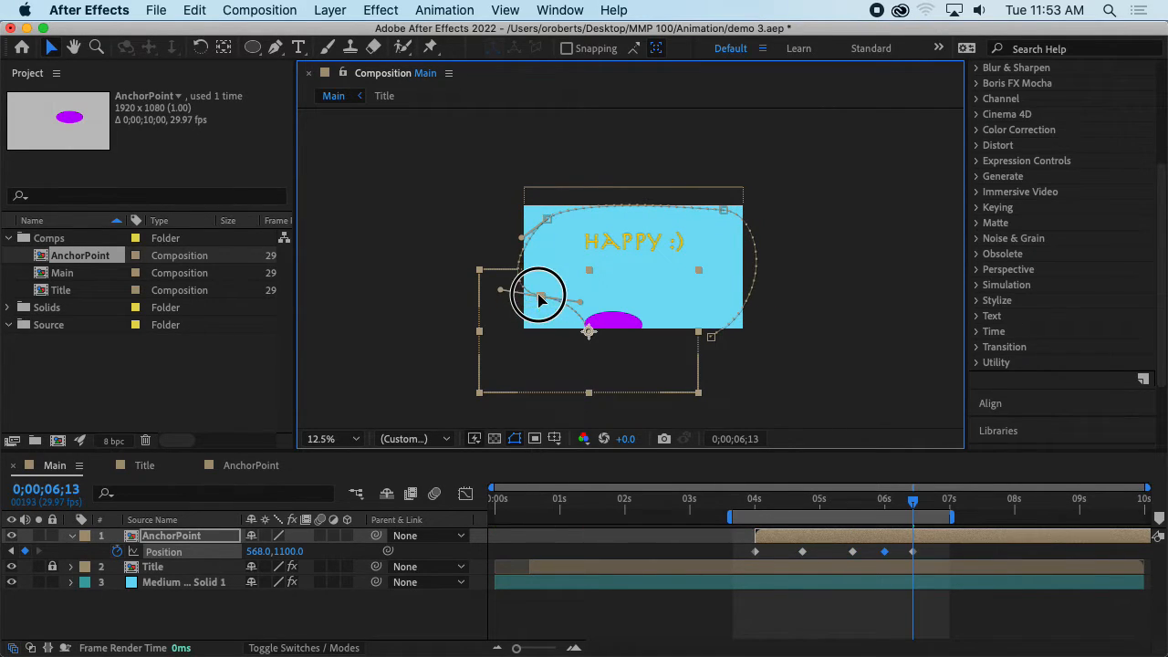
pyautogui.moveTo(584, 336); pyautogui.dragTo(675, 319)
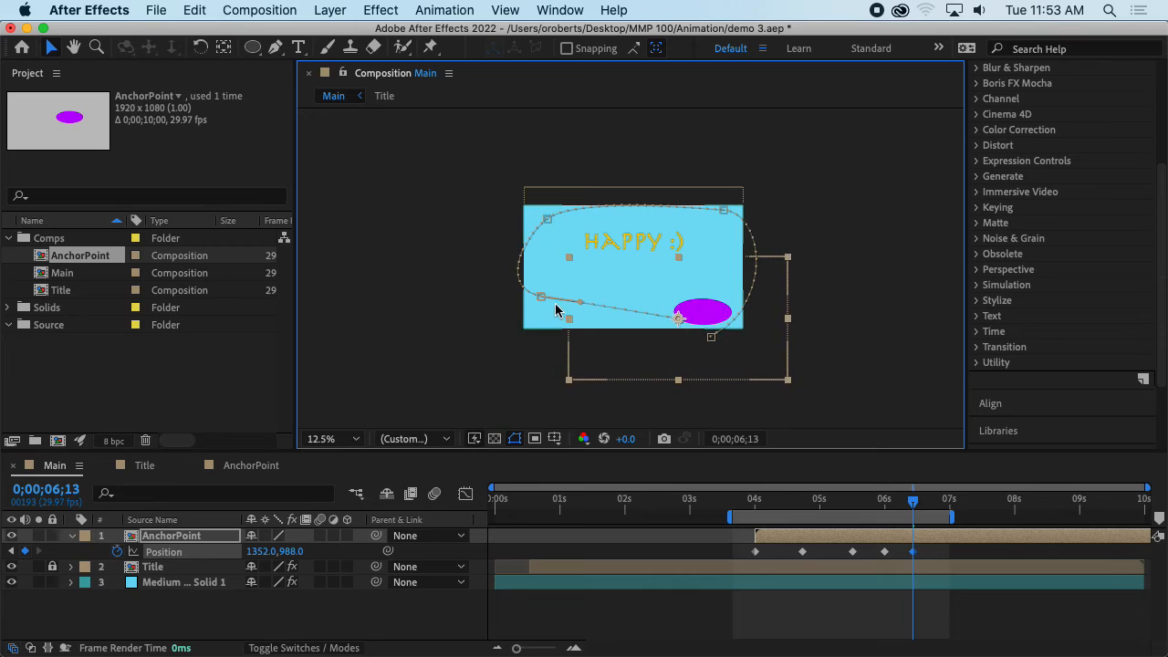
pyautogui.click(563, 311)
pyautogui.moveTo(563, 311); pyautogui.dragTo(566, 314)
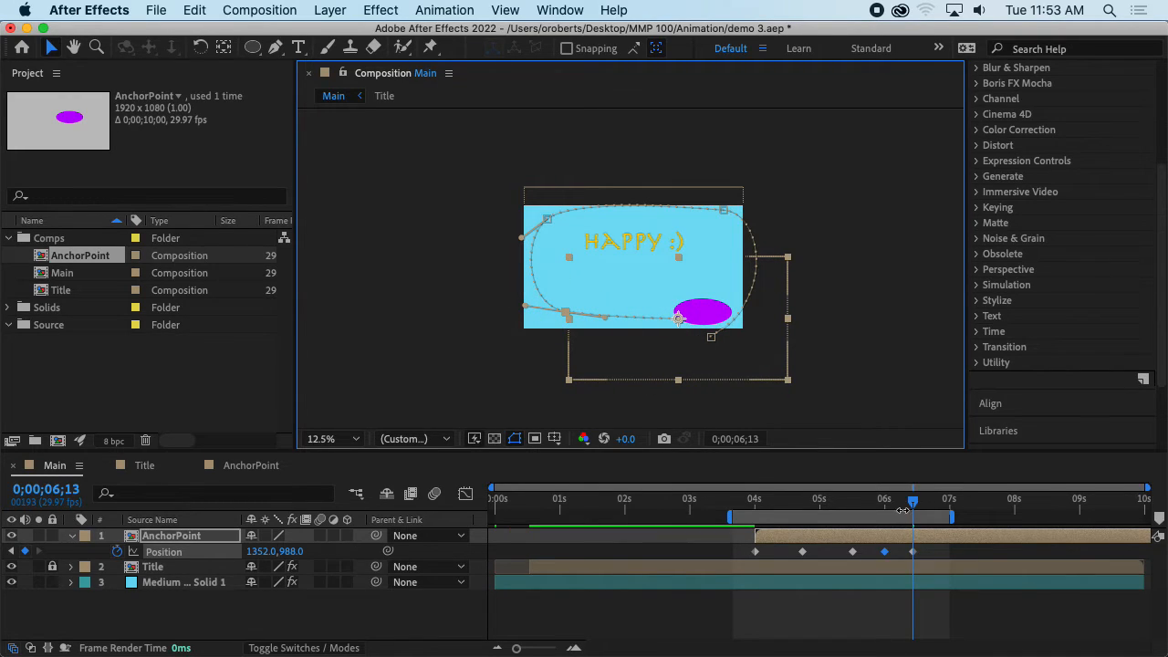
# - Add a Position keyframe at about 0;00;05;21 with its path point near the frame's right edge, adjust its direction handle, and preview
pyautogui.click(818, 508)
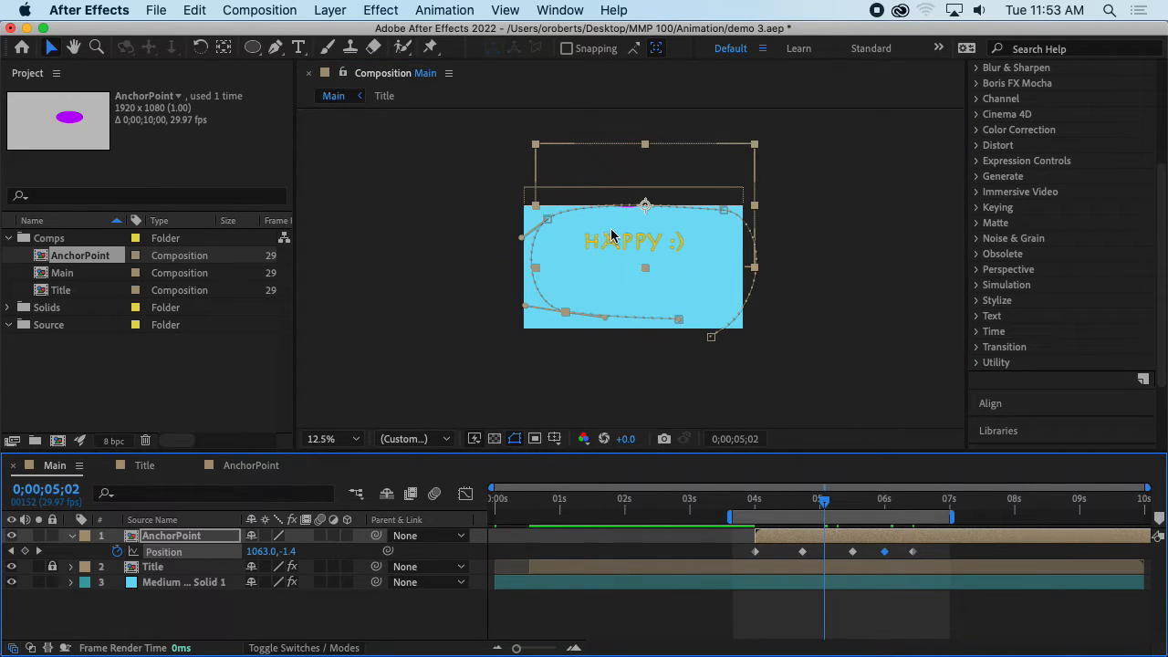
pyautogui.moveTo(643, 209)
pyautogui.mouseDown()
pyautogui.moveTo(639, 287)
pyautogui.moveTo(644, 204)
pyautogui.mouseUp()
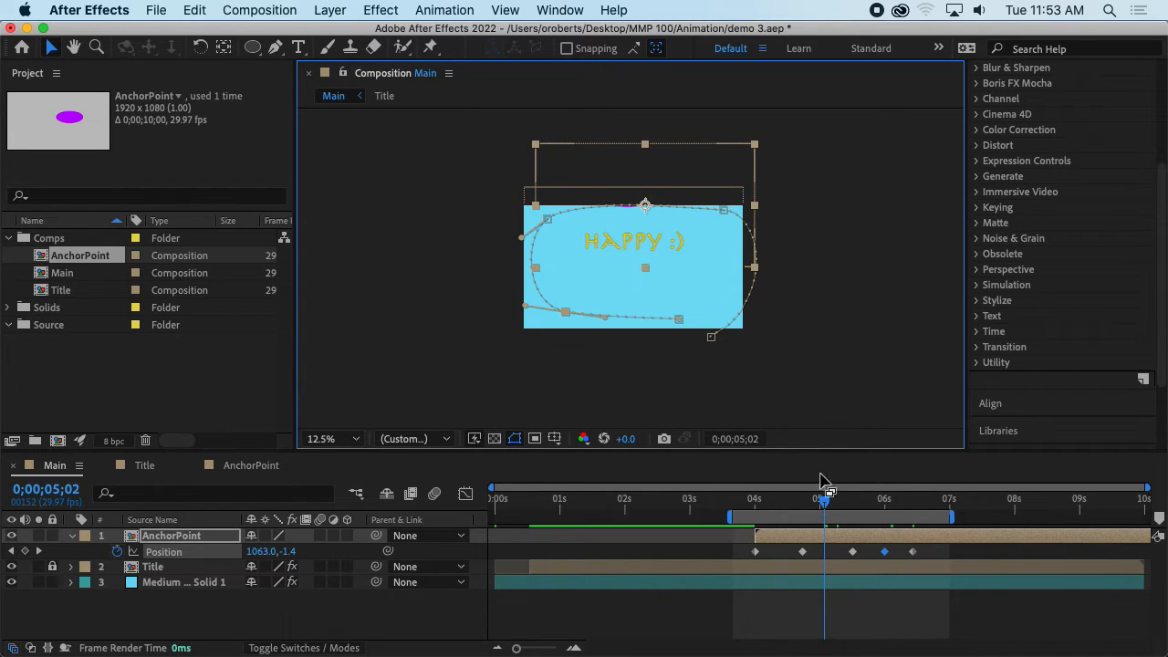
pyautogui.moveTo(825, 507); pyautogui.dragTo(865, 503)
pyautogui.moveTo(535, 265); pyautogui.dragTo(719, 287)
pyautogui.moveTo(741, 244); pyautogui.dragTo(732, 235)
pyautogui.click(781, 495)
pyautogui.moveTo(750, 500); pyautogui.dragTo(742, 502)
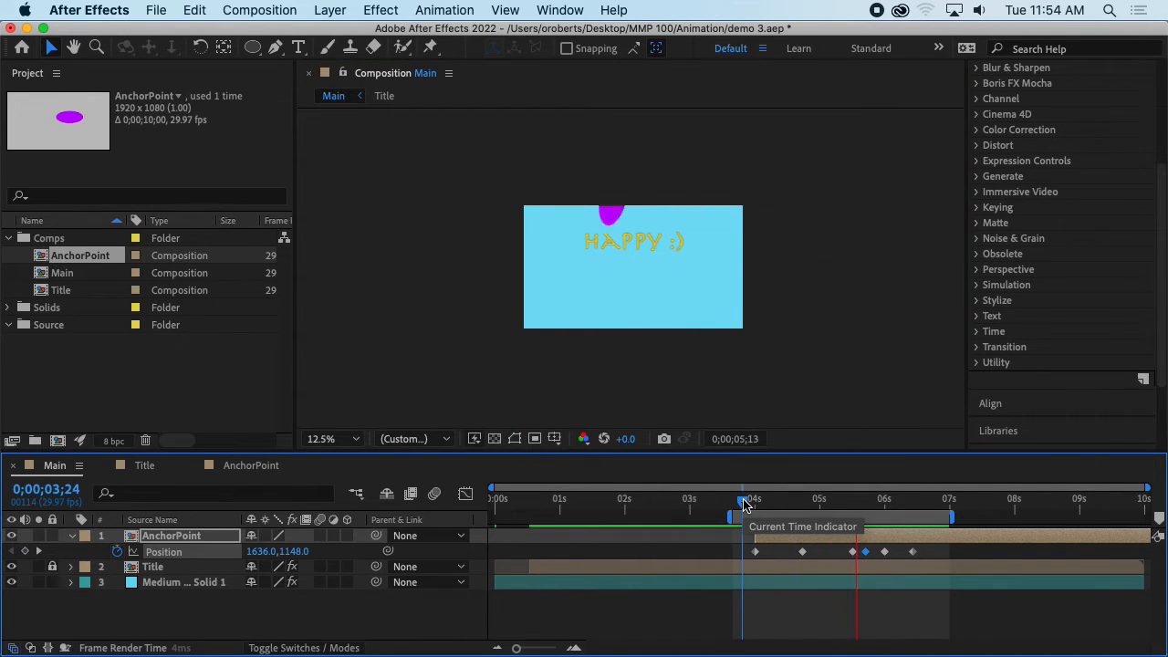
# - Move the newest path point to the frame's left side, shift the second point left, and add a keyframe at 0;00;04;14 near the upper-right corner
pyautogui.click(916, 502)
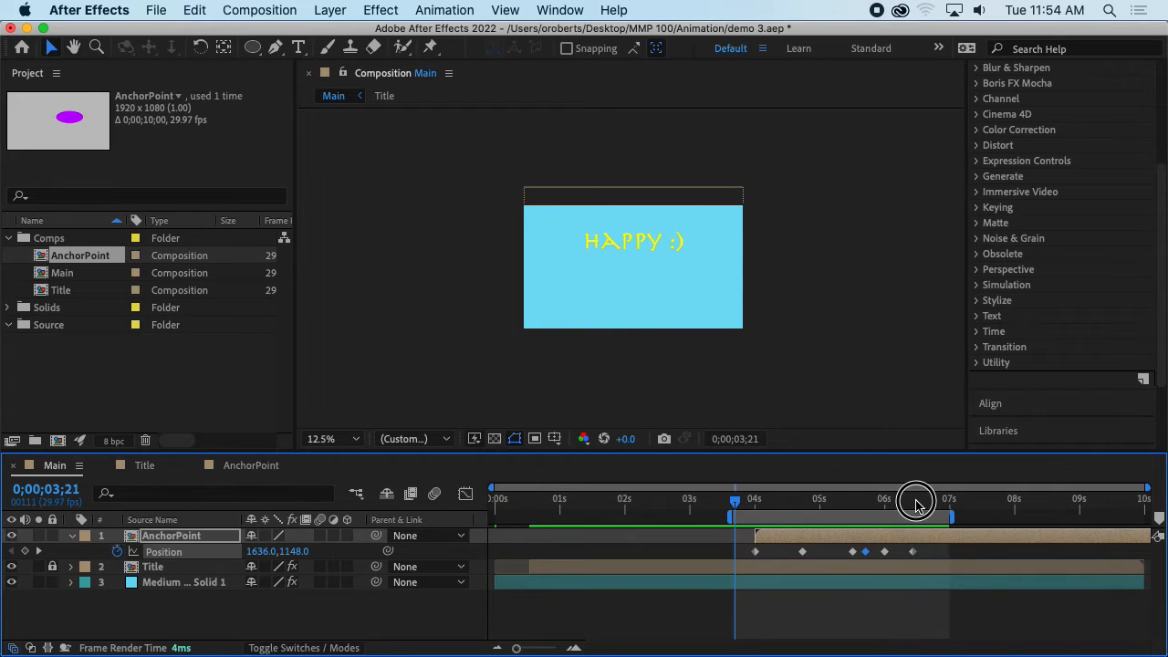
pyautogui.moveTo(916, 502); pyautogui.dragTo(783, 501)
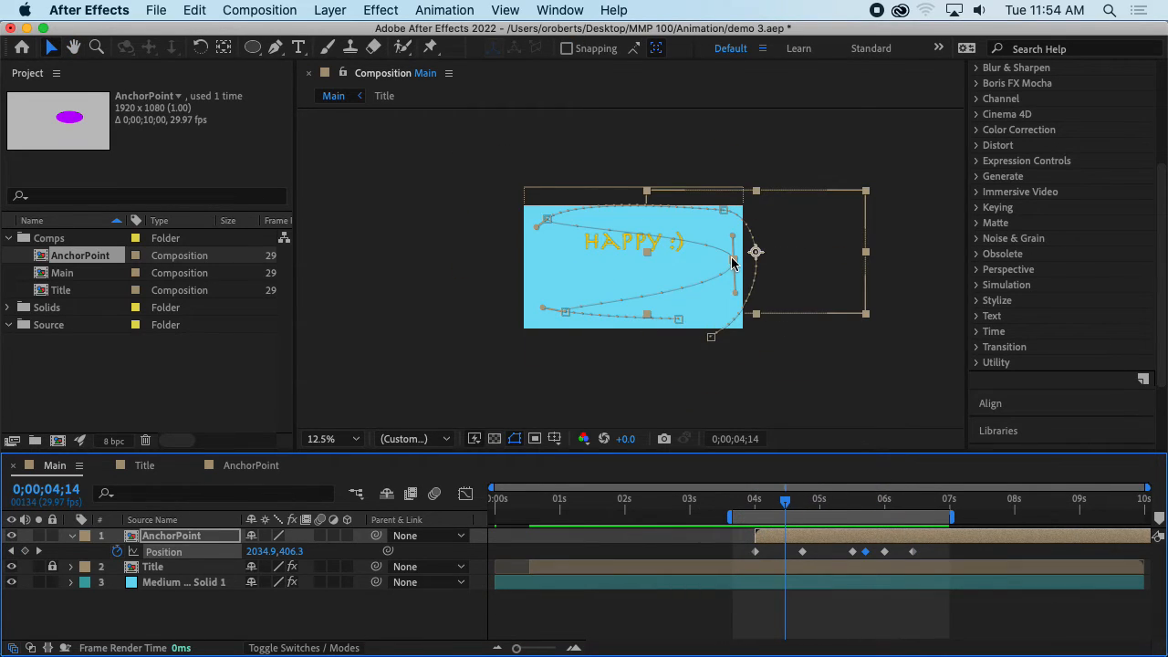
pyautogui.moveTo(732, 263); pyautogui.dragTo(600, 263)
pyautogui.moveTo(726, 213); pyautogui.dragTo(658, 211)
pyautogui.moveTo(570, 262); pyautogui.dragTo(550, 265)
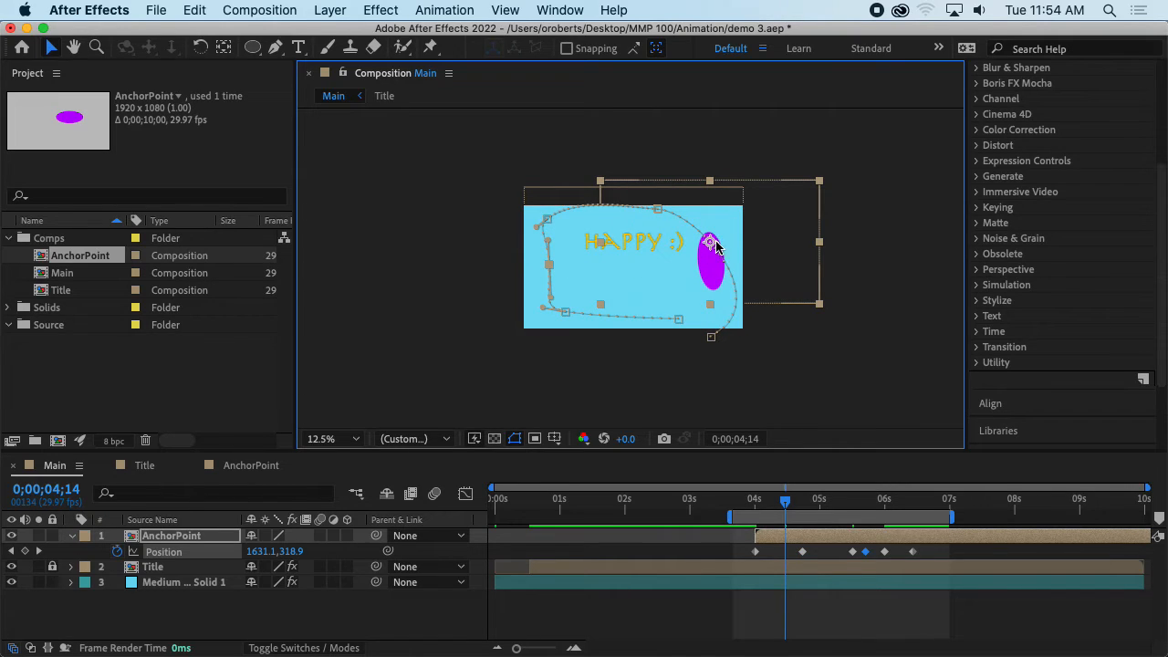
pyautogui.moveTo(716, 247); pyautogui.dragTo(733, 228)
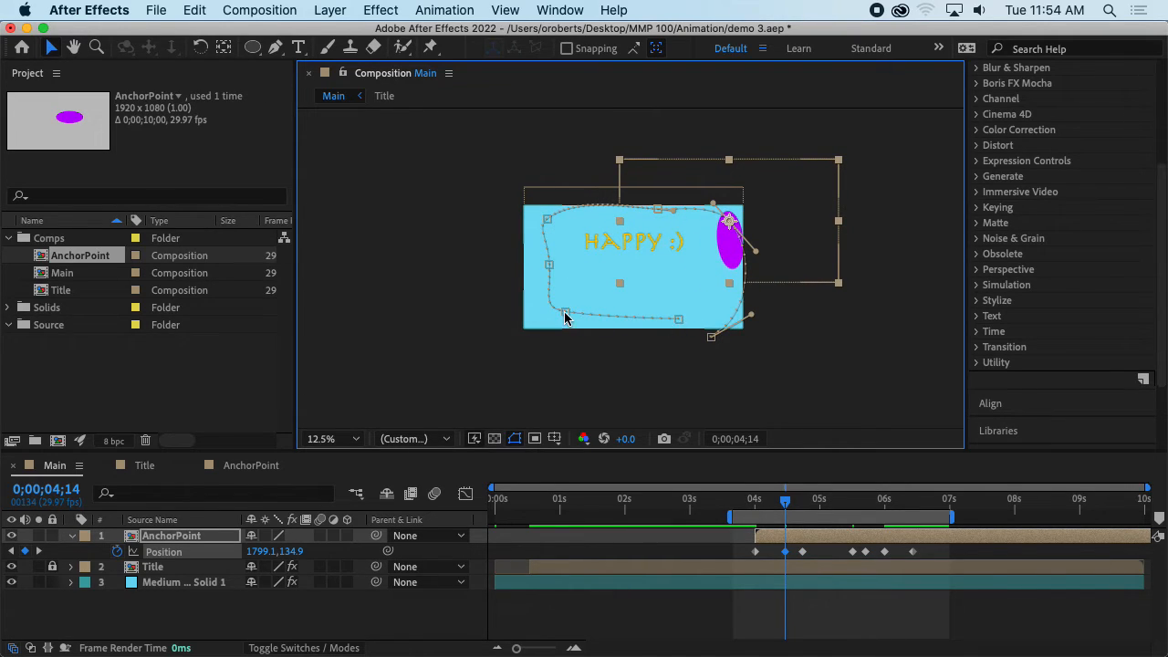
# - Bend the left side of the motion path into waves by repositioning its three points, and preview from 0;00;03;25
pyautogui.moveTo(565, 312); pyautogui.dragTo(556, 316)
pyautogui.moveTo(549, 264); pyautogui.dragTo(578, 292)
pyautogui.moveTo(540, 230); pyautogui.dragTo(526, 210)
pyautogui.press('space')
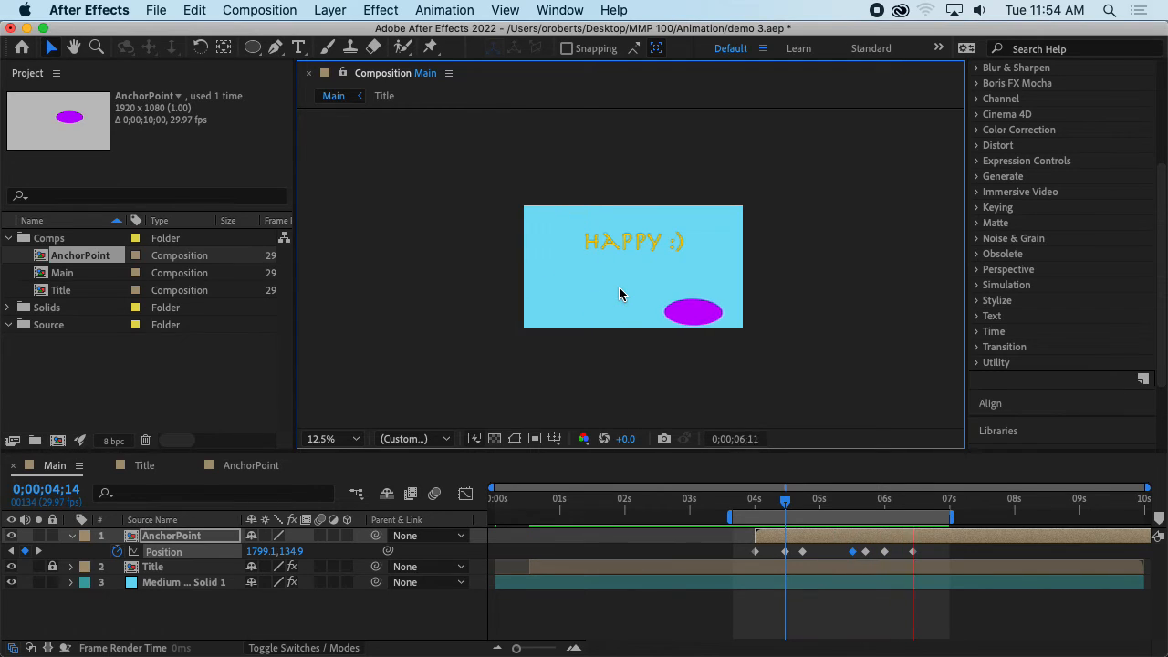
pyautogui.press('space')
pyautogui.moveTo(882, 500); pyautogui.dragTo(746, 503)
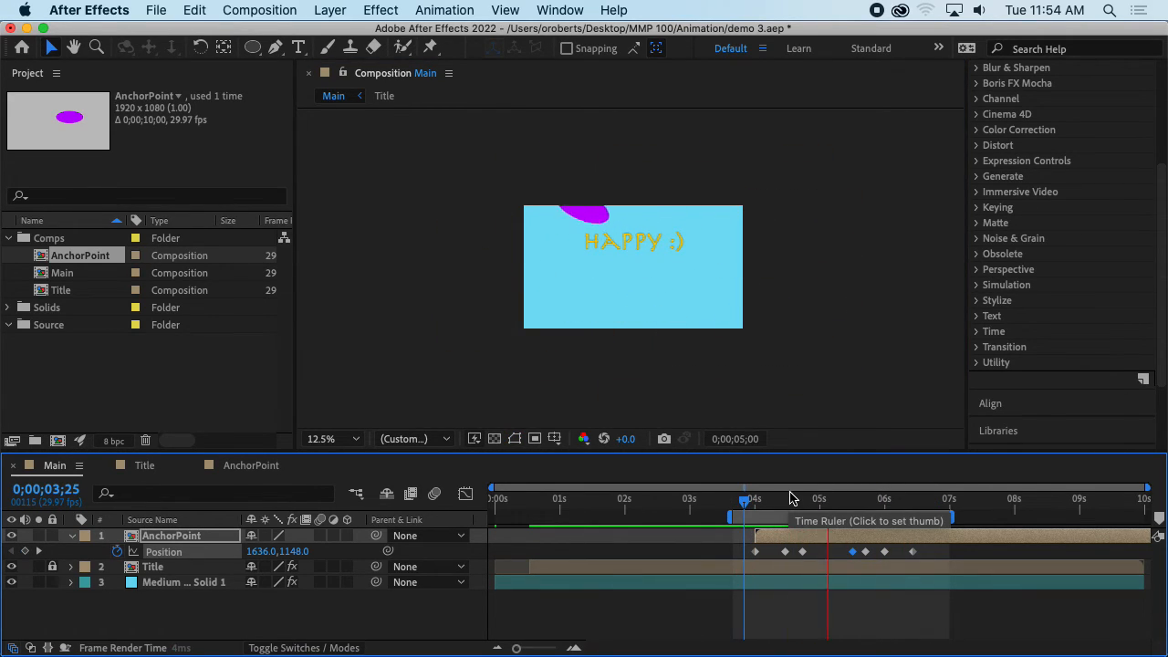
pyautogui.press('space')
# - Pull the 0;00;04;14 path point slightly inward from the upper-right corner, save the project, and deselect the layer
pyautogui.press('.')
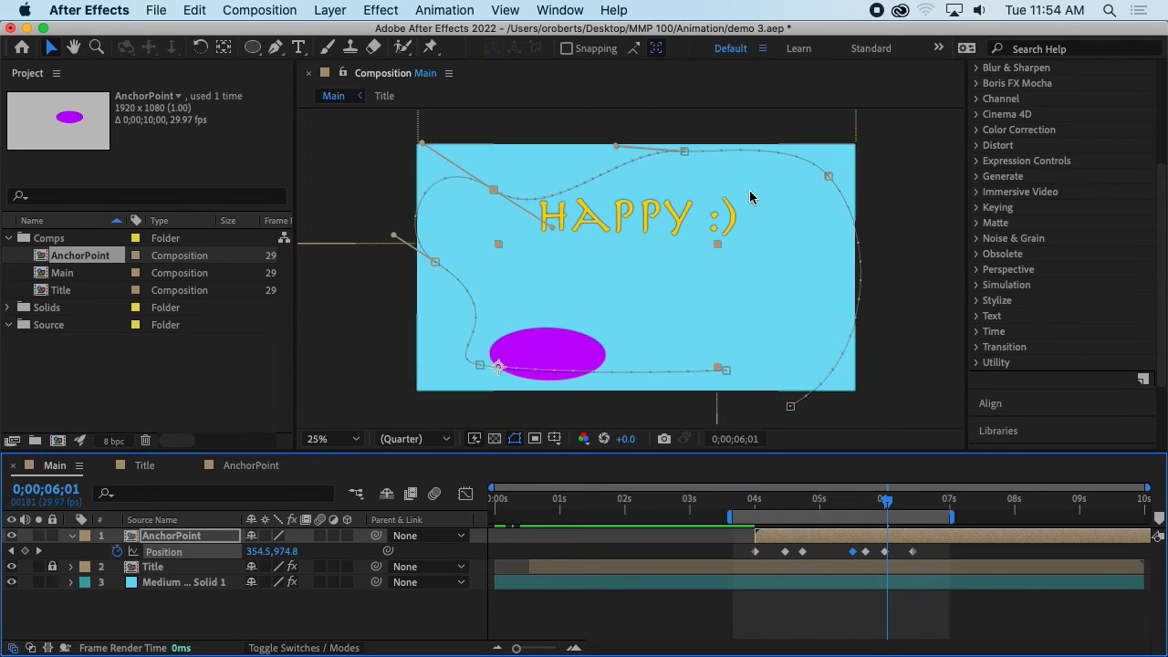
pyautogui.click(825, 174)
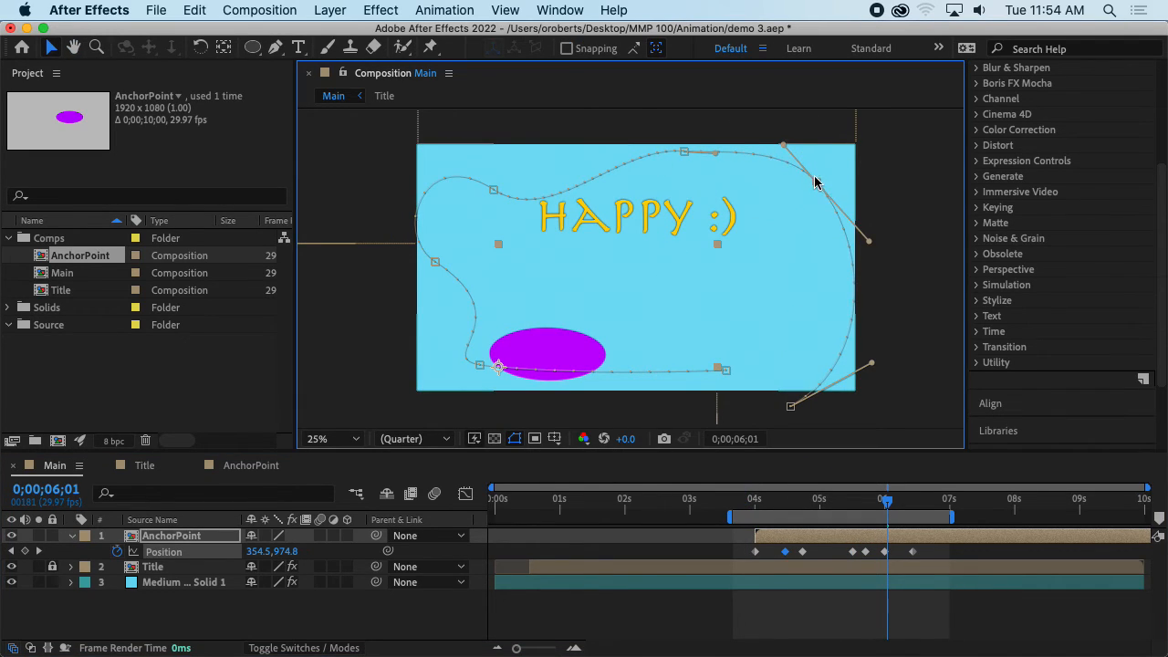
pyautogui.press(',')
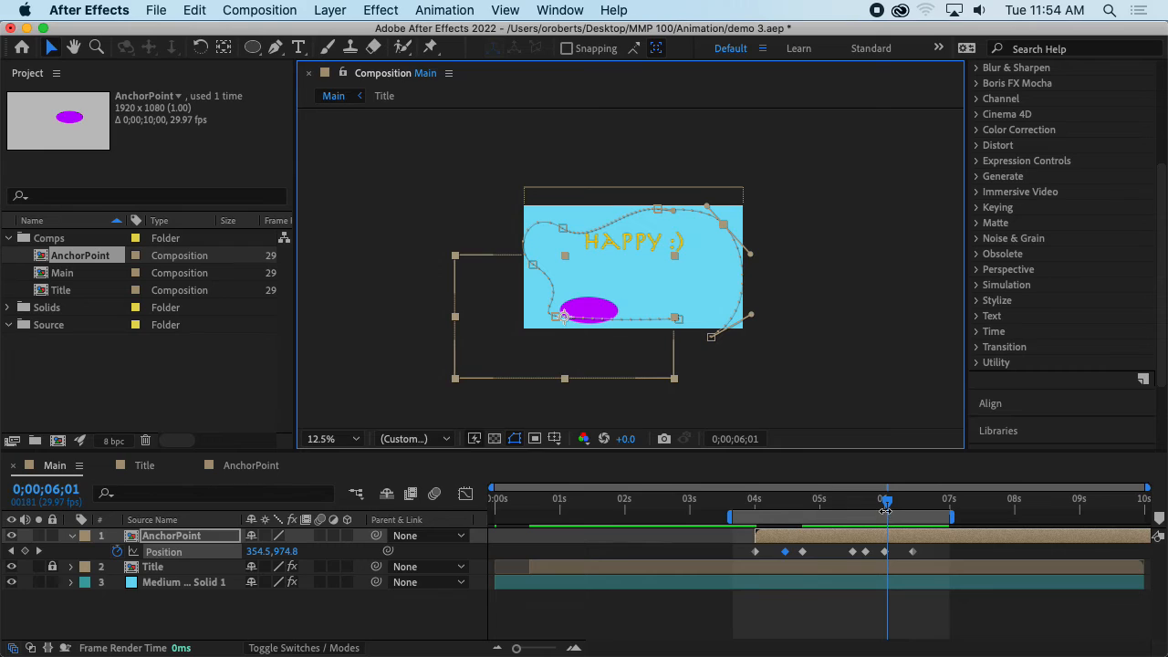
pyautogui.moveTo(885, 509); pyautogui.dragTo(844, 507)
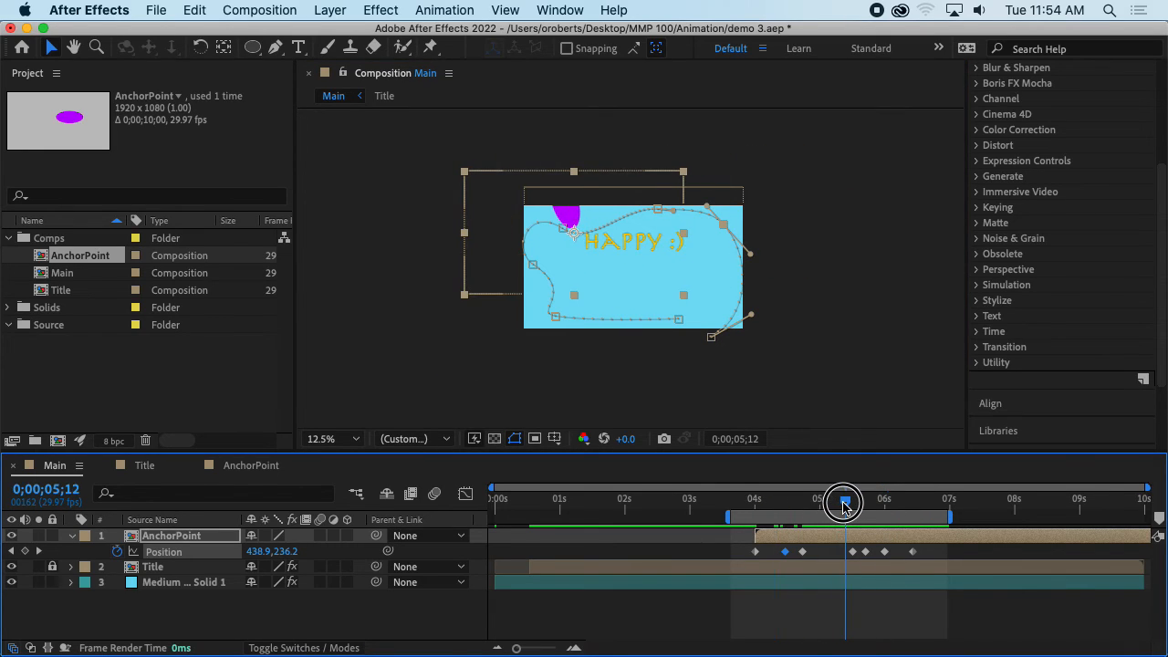
pyautogui.press('super+s')
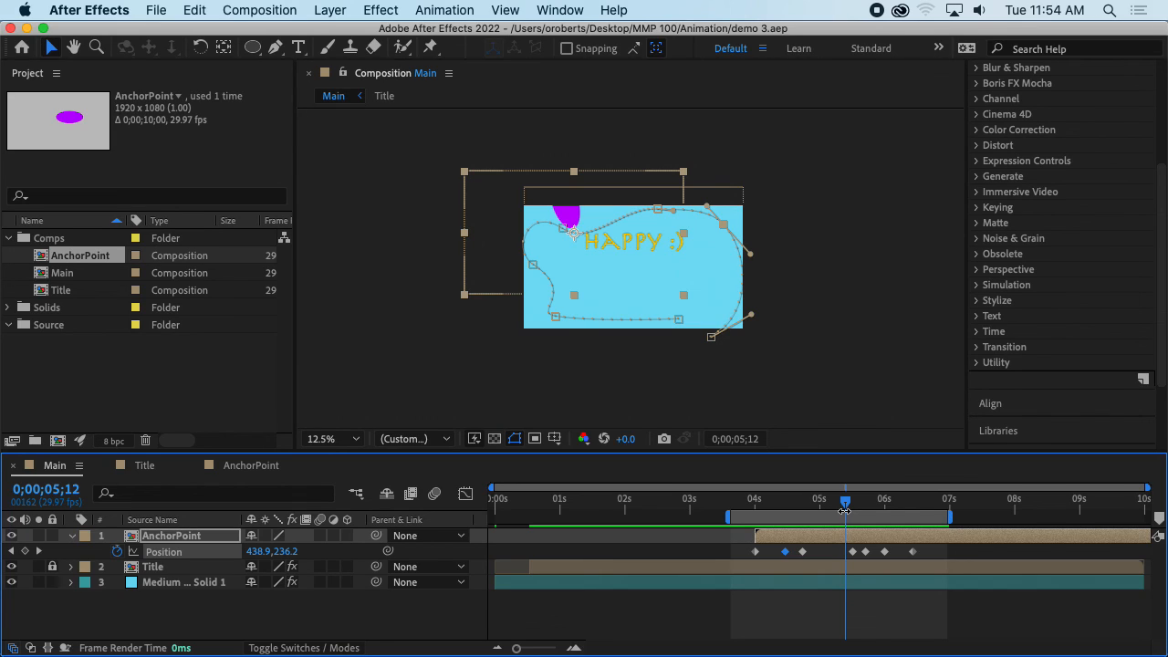
pyautogui.click(844, 308)
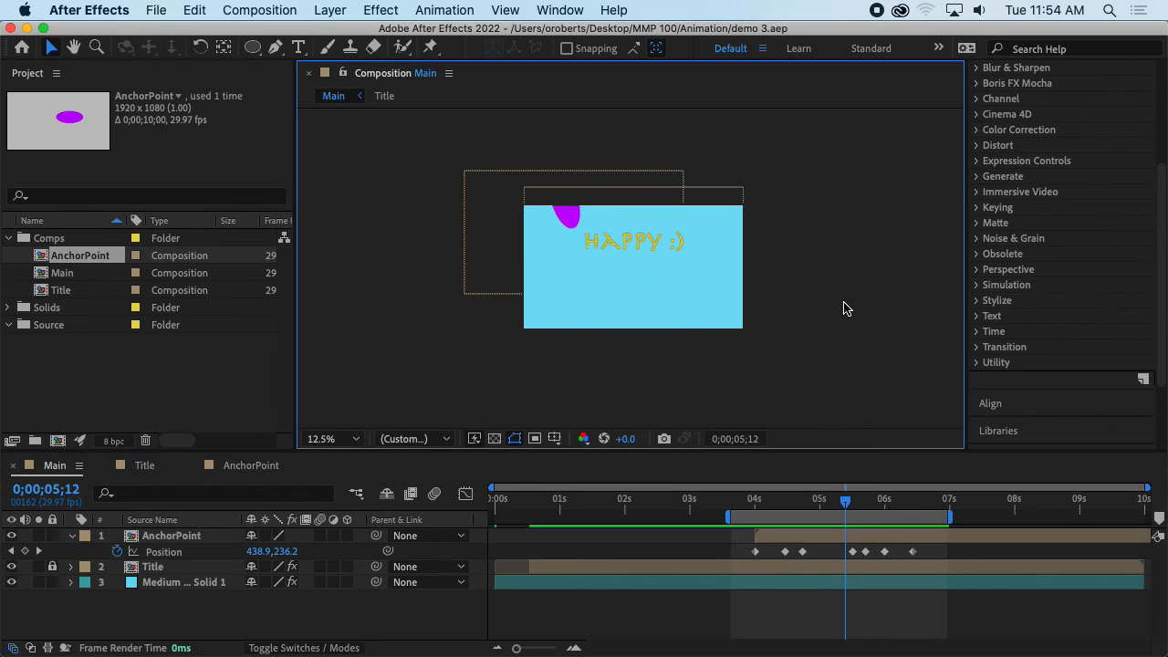